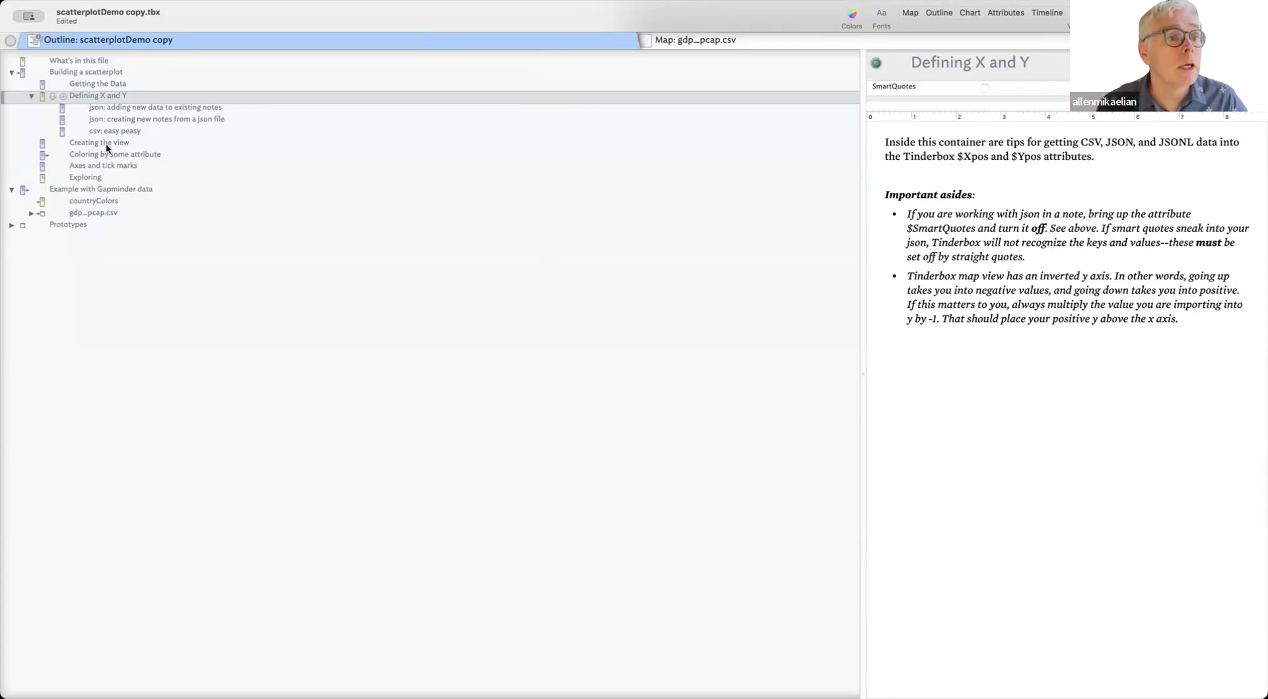
Read the "What's in this file" and "Building a scatterplot" notes, highlighting the bullet on assigning a color to a qualitative value
{"action": "left_click", "coordinate": [89, 63]}
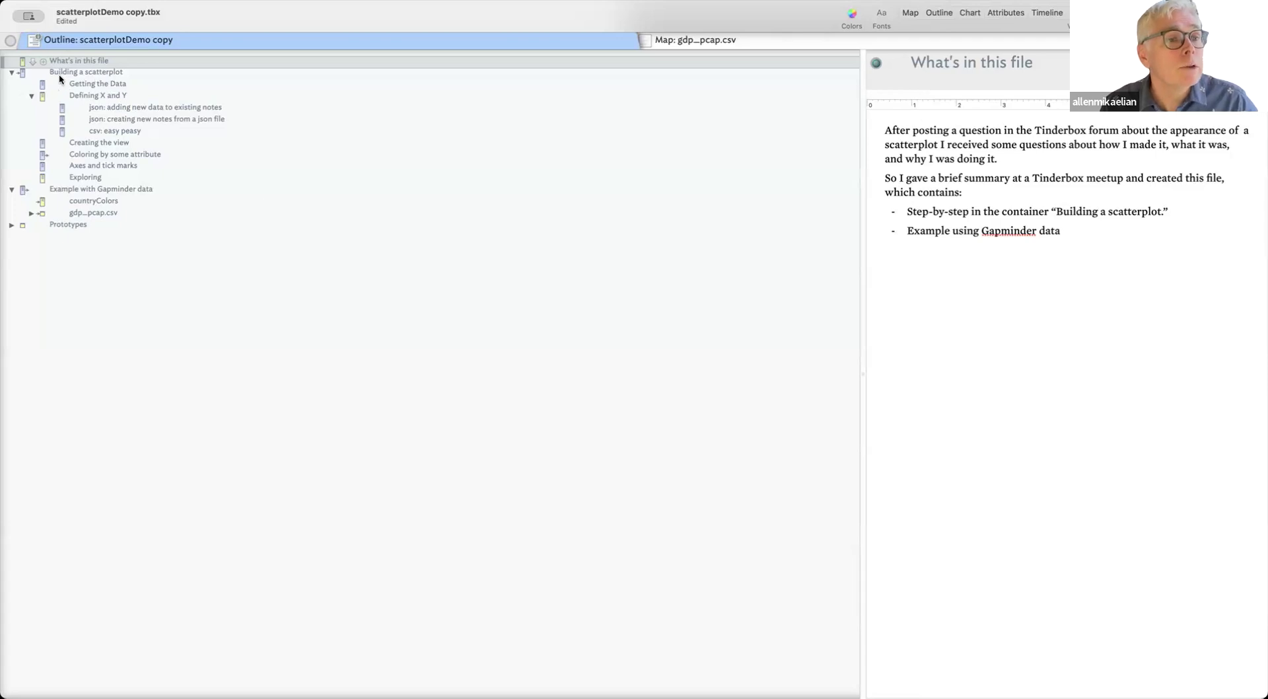
{"action": "left_click", "coordinate": [87, 71]}
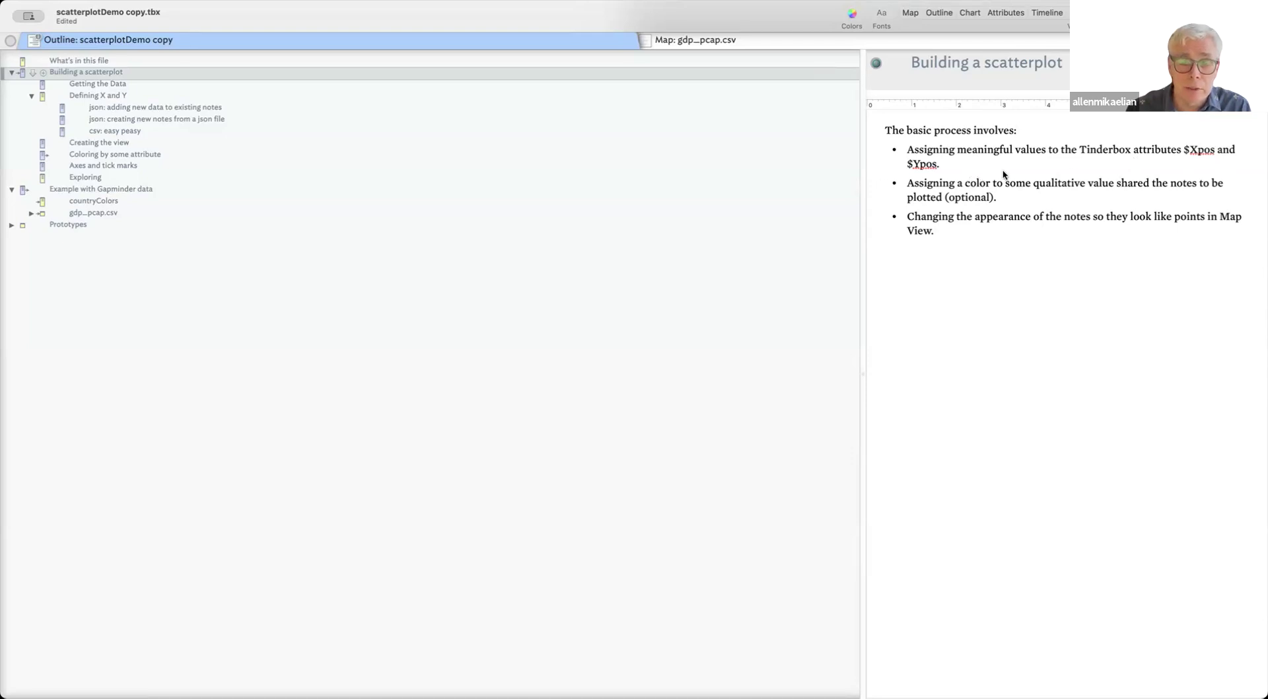
{"action": "left_click_drag", "start_coordinate": [1181, 143], "coordinate": [941, 179]}
{"action": "left_click", "coordinate": [1063, 212]}
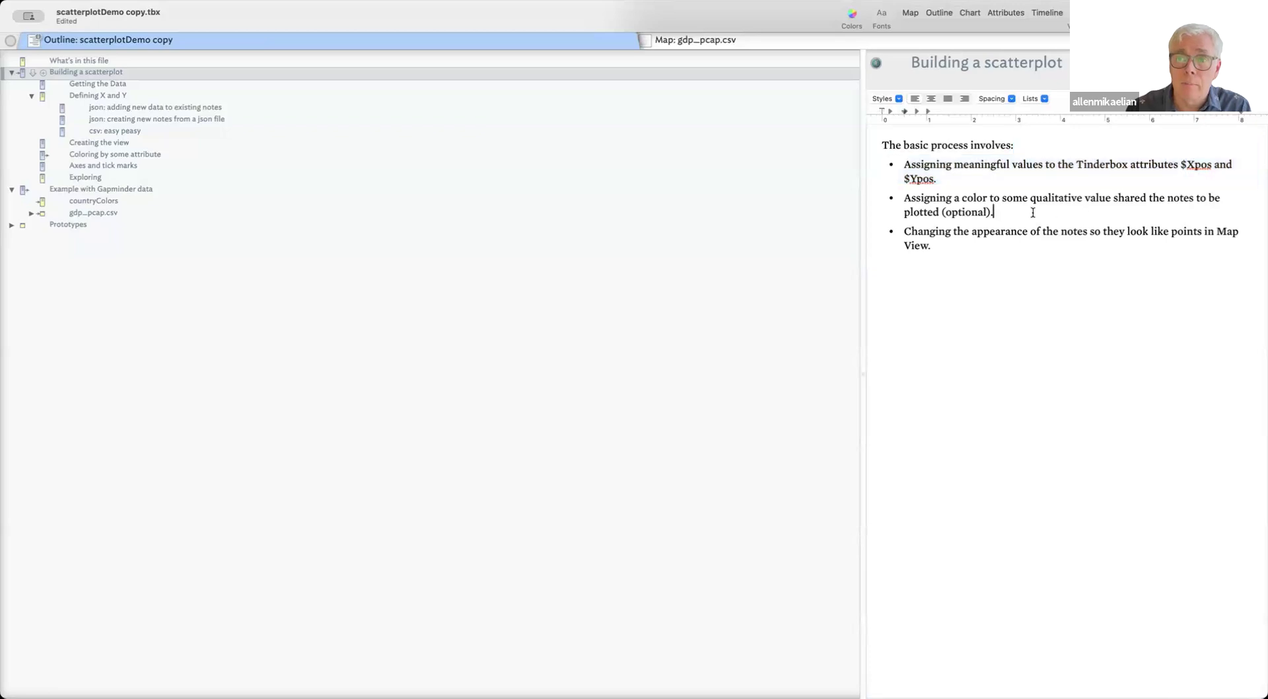
{"action": "triple_click", "coordinate": [879, 207]}
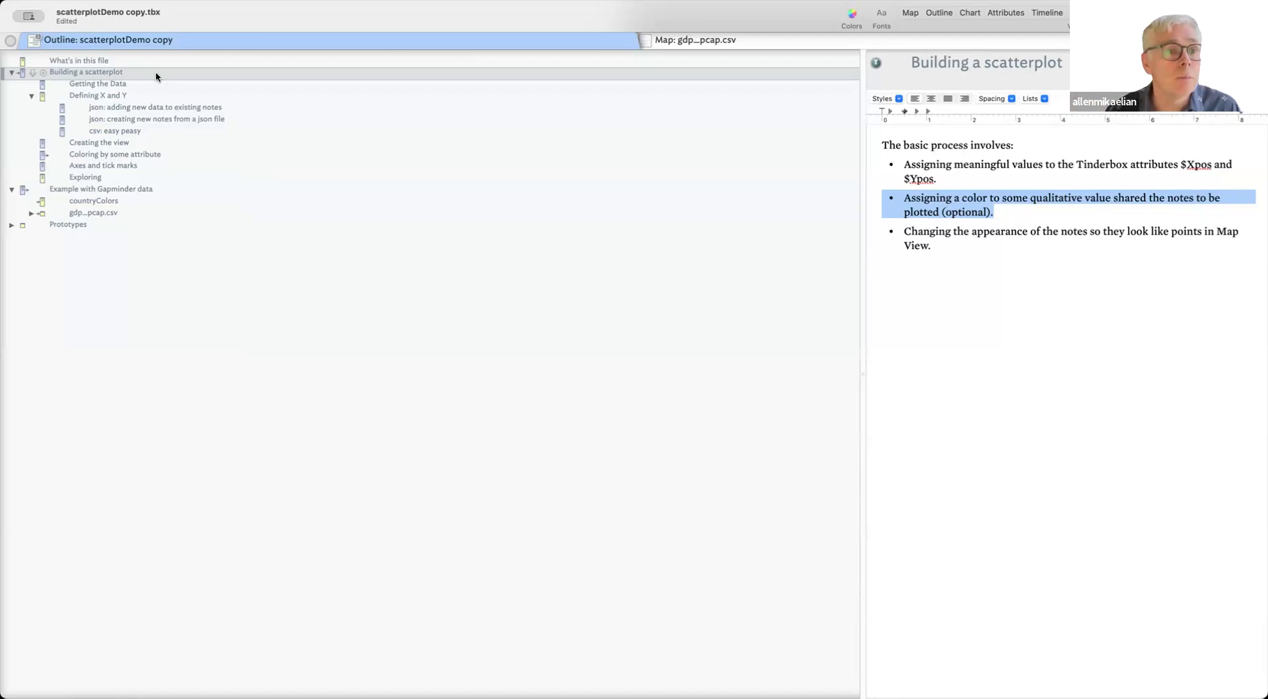
Review the "Getting the Data" note, highlighting the JSON import paragraph, the explode delimiter, the backslash escape and the delimiter-keeping tip
{"action": "left_click", "coordinate": [106, 82]}
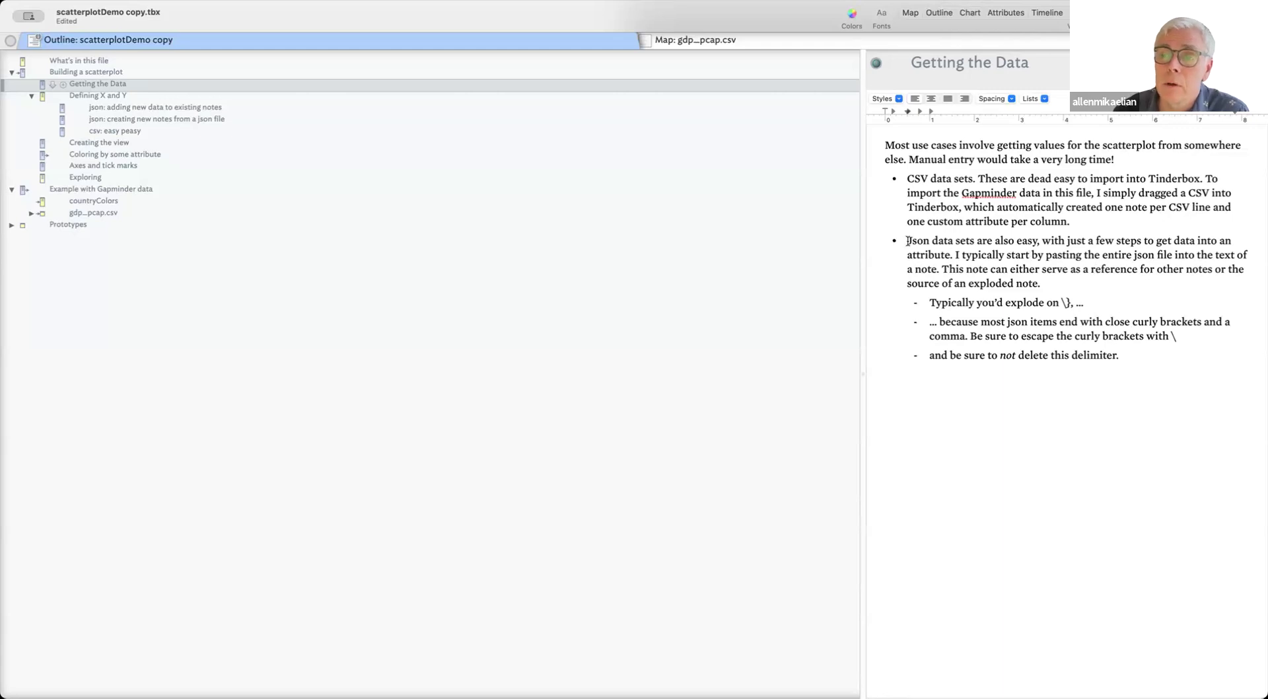
{"action": "left_click_drag", "start_coordinate": [904, 241], "coordinate": [1089, 294]}
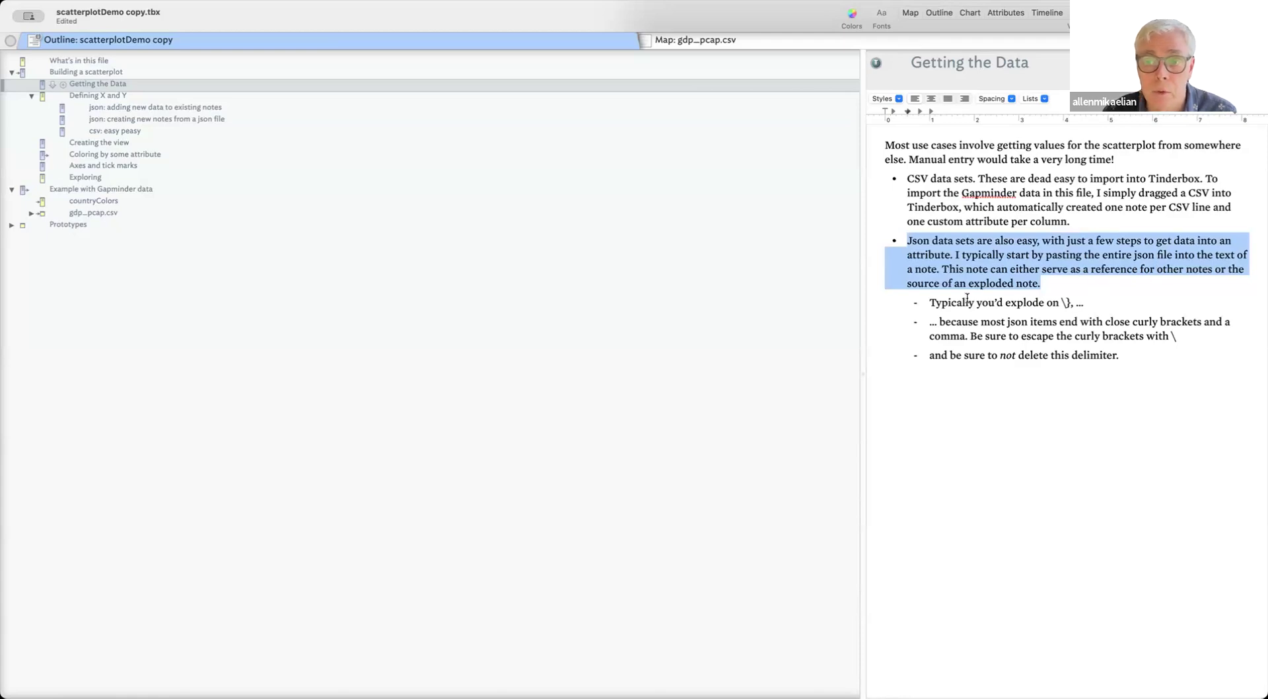
{"action": "left_click_drag", "start_coordinate": [1094, 305], "coordinate": [925, 305]}
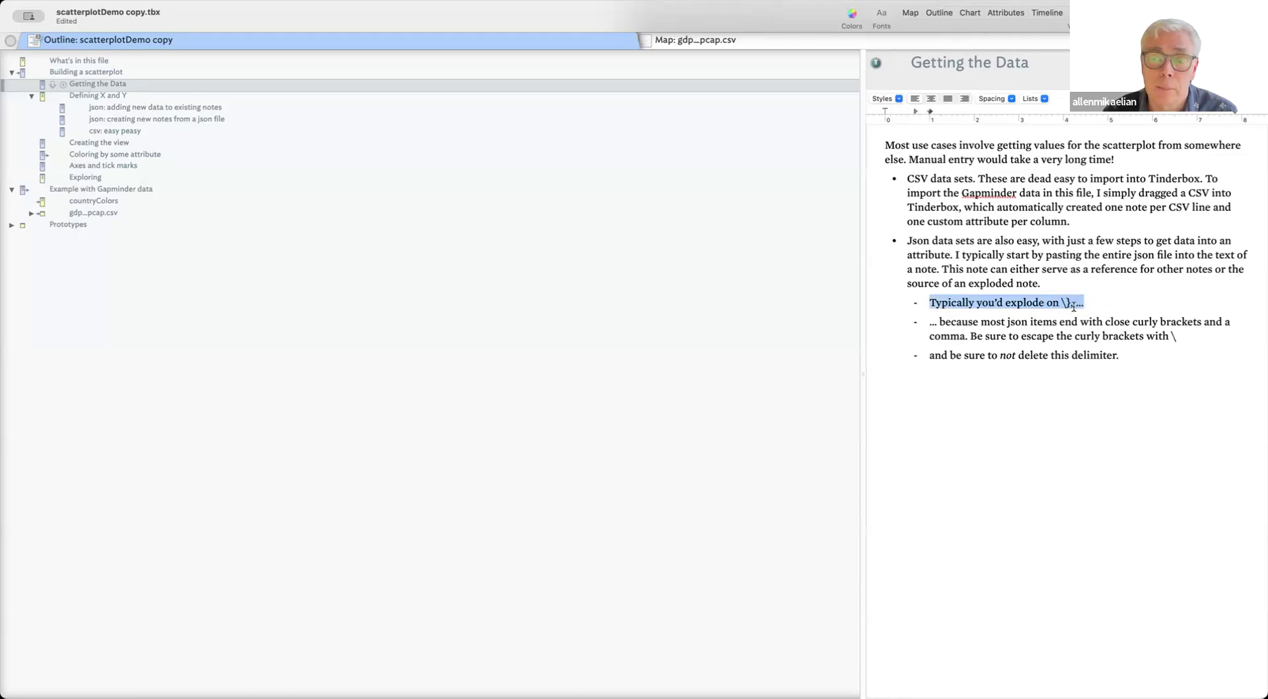
{"action": "left_click", "coordinate": [1068, 303]}
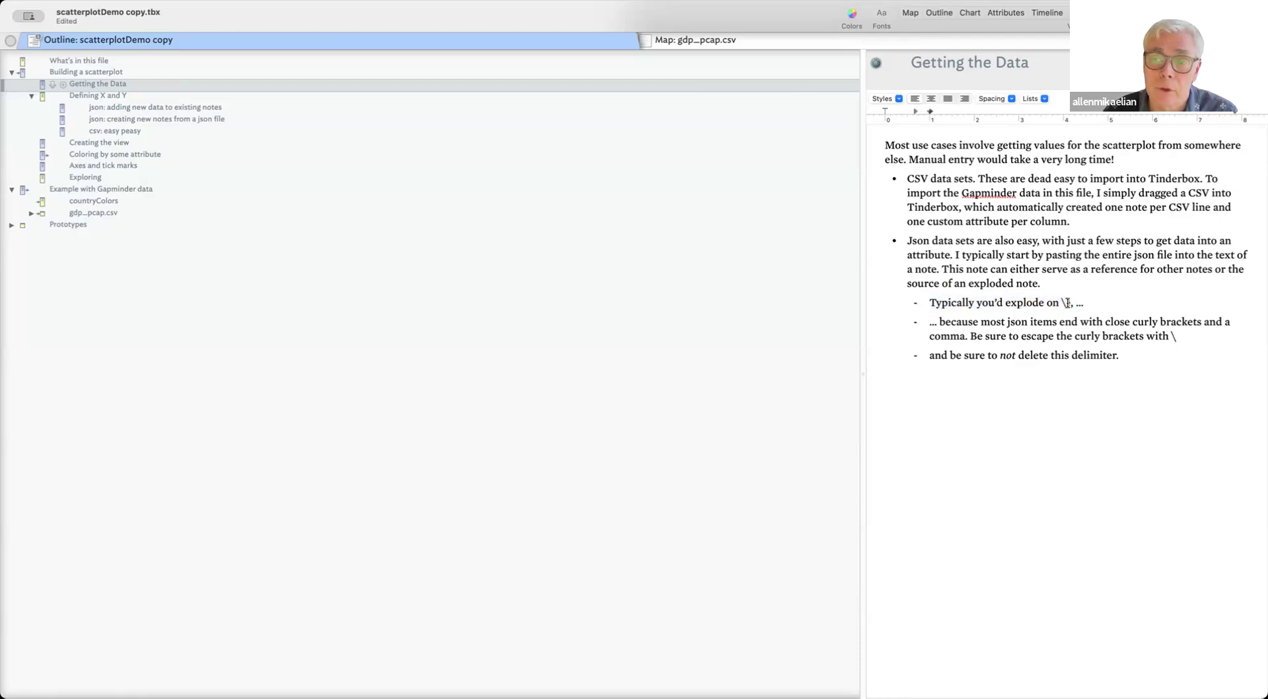
{"action": "left_click_drag", "start_coordinate": [1068, 305], "coordinate": [1061, 305]}
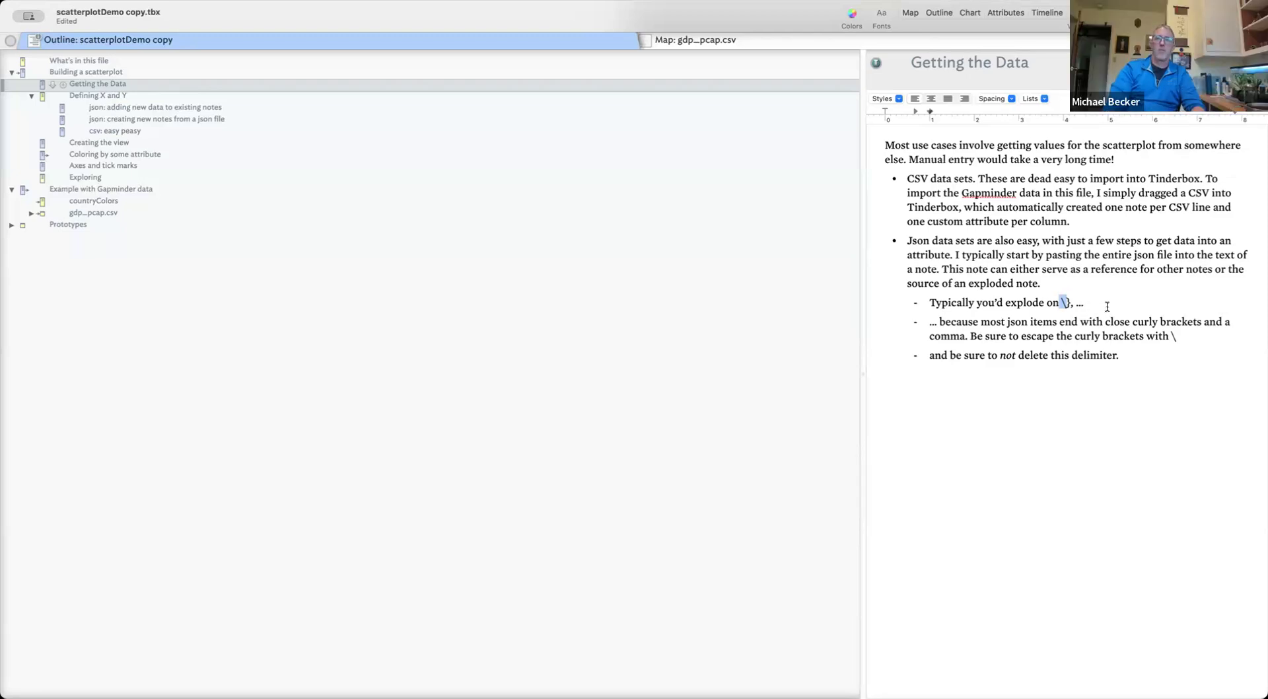
{"action": "left_click", "coordinate": [1071, 305]}
{"action": "left_click_drag", "start_coordinate": [1070, 304], "coordinate": [1060, 305]}
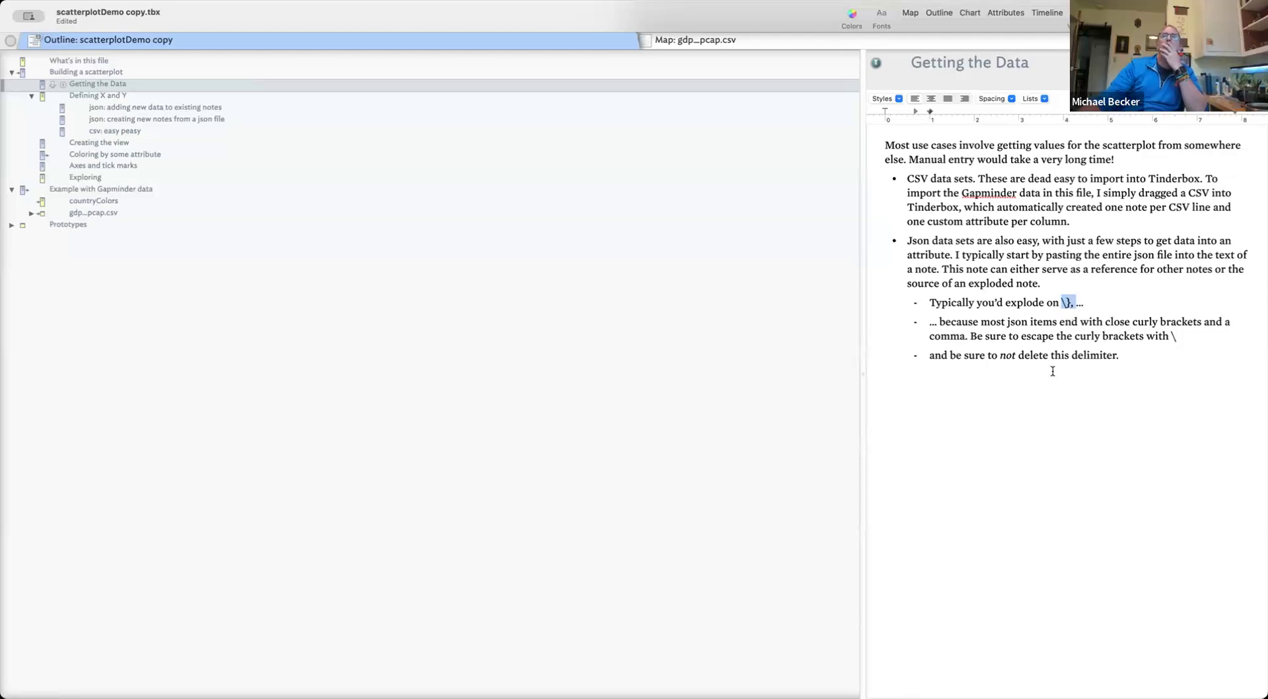
{"action": "left_click_drag", "start_coordinate": [1127, 362], "coordinate": [926, 323]}
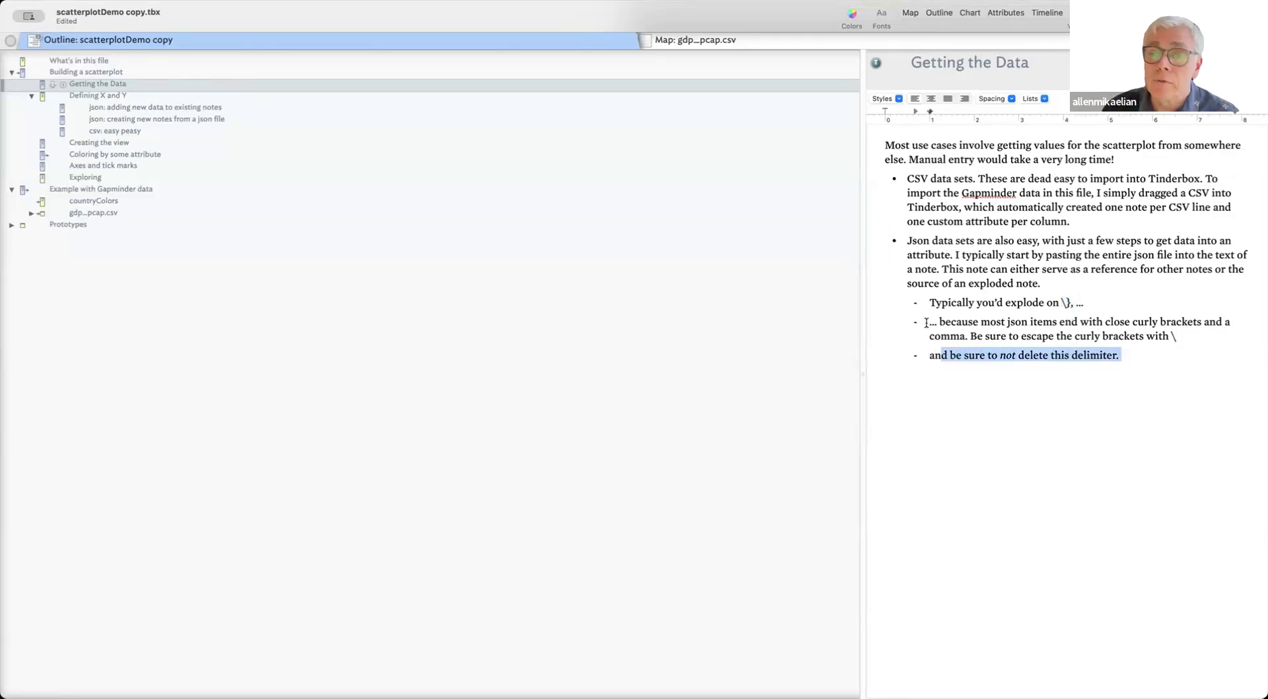
{"action": "left_click", "coordinate": [1181, 337]}
{"action": "double_click", "coordinate": [1174, 336]}
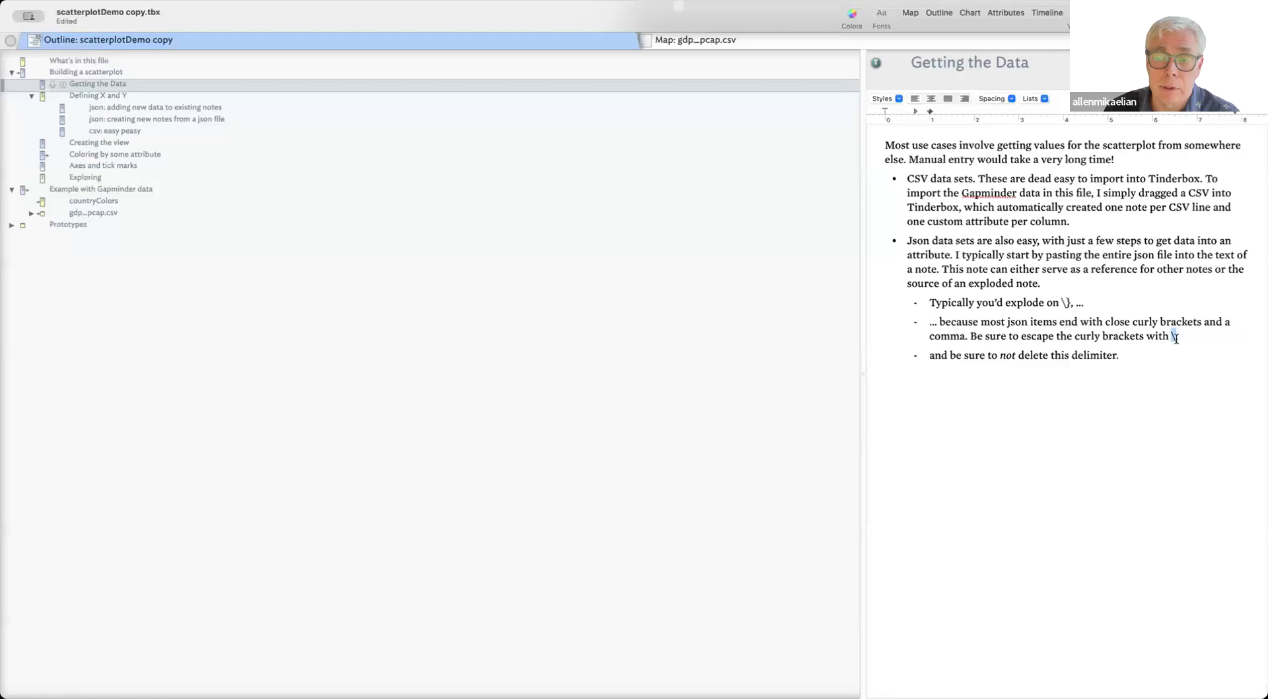
{"action": "left_click_drag", "start_coordinate": [1124, 356], "coordinate": [910, 357]}
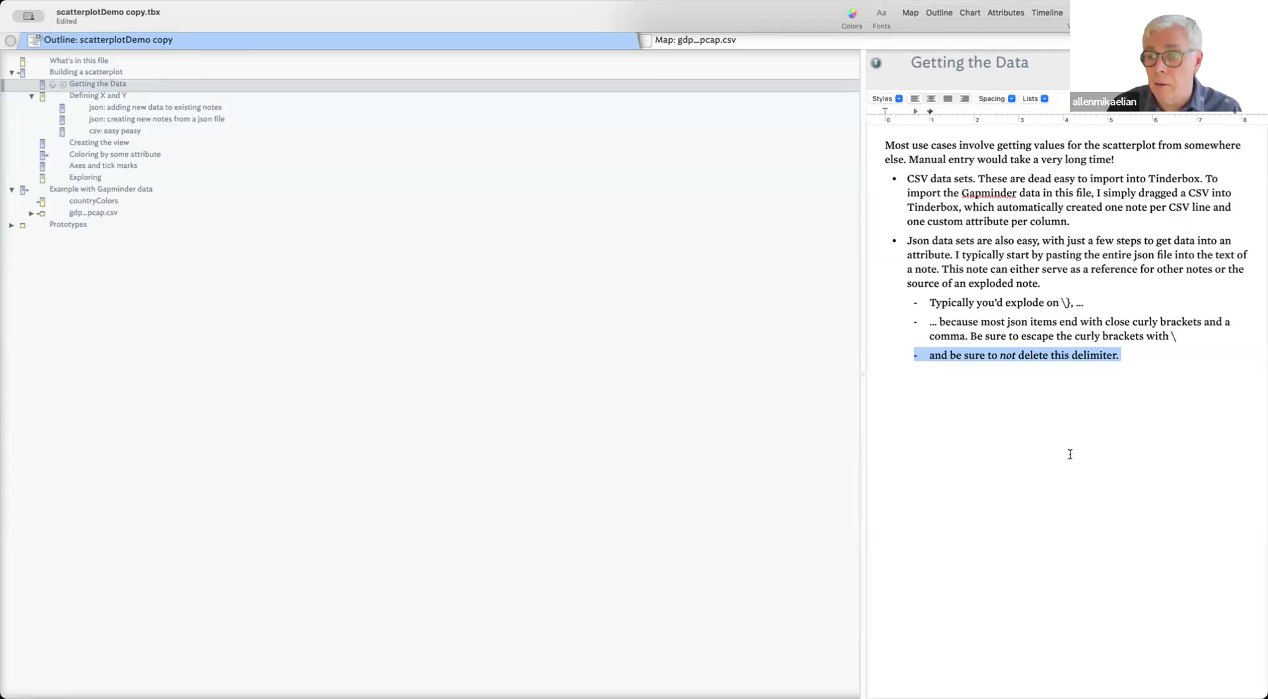
{"action": "left_click", "coordinate": [1128, 362]}
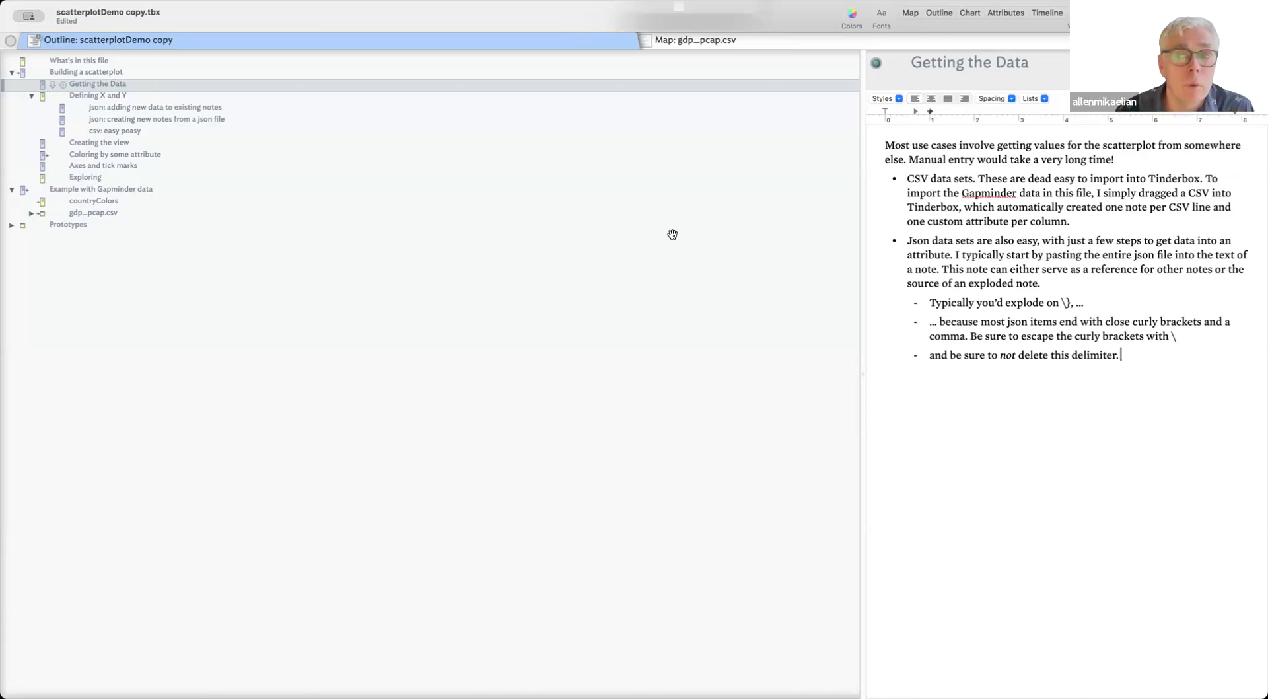
Examine the "Defining X and Y" note, including its SmartQuotes attribute and the asides on straight quotes and the inverted y axis
{"action": "left_click", "coordinate": [103, 97]}
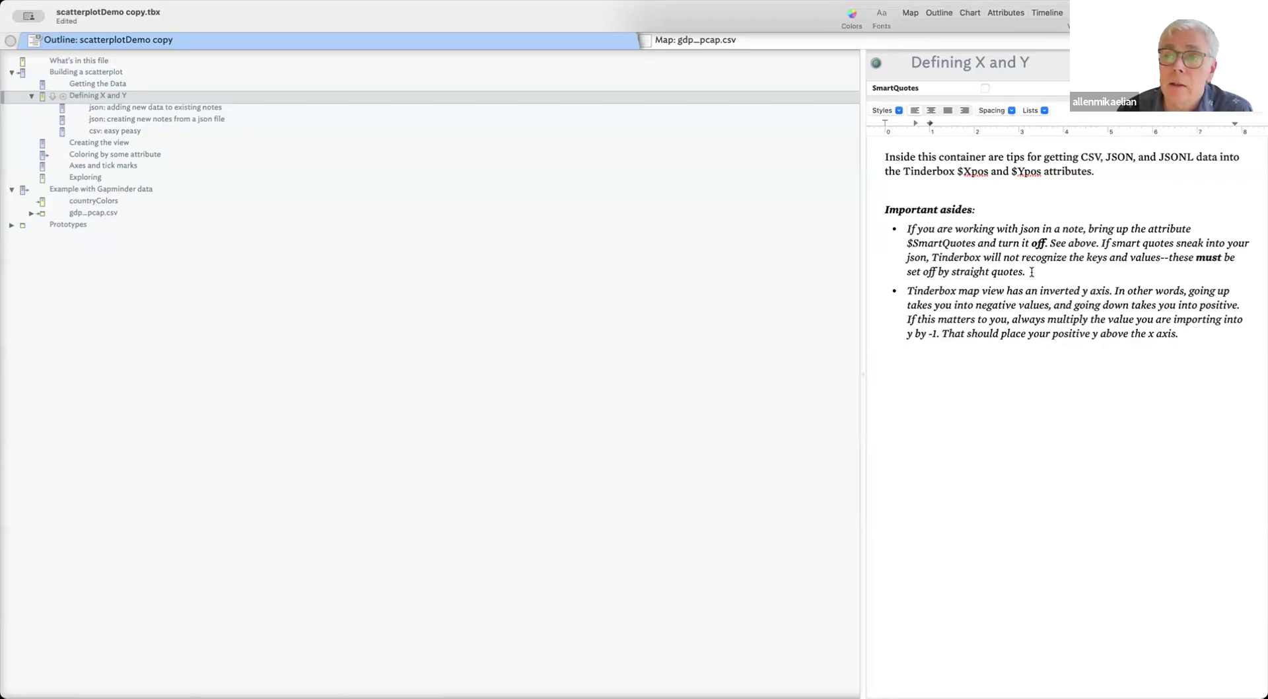
{"action": "triple_click", "coordinate": [901, 256]}
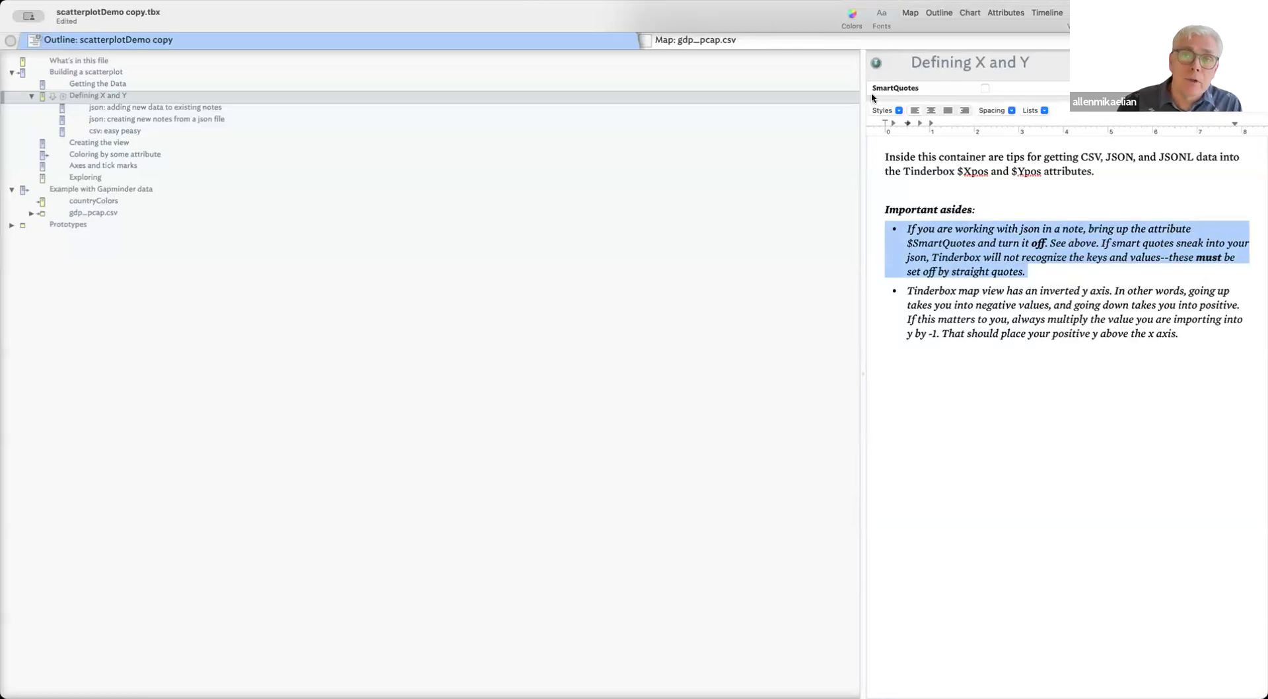
{"action": "left_click", "coordinate": [898, 92]}
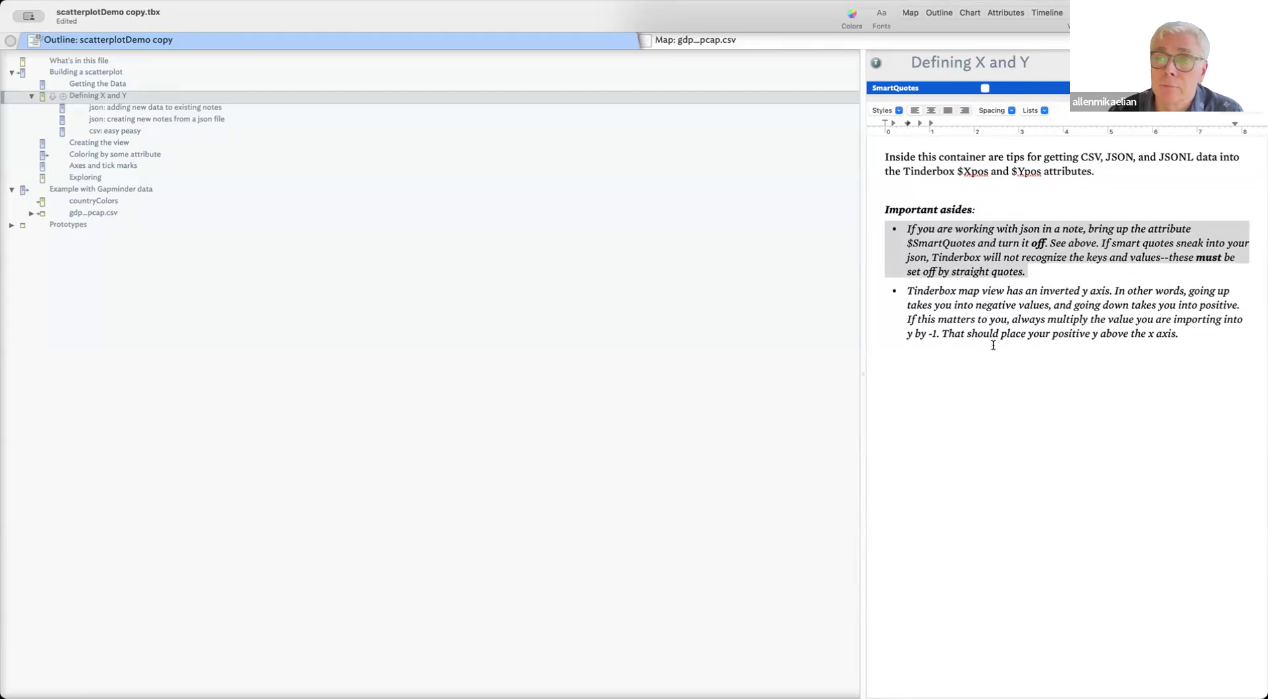
{"action": "left_click", "coordinate": [926, 289]}
{"action": "left_click", "coordinate": [1199, 335]}
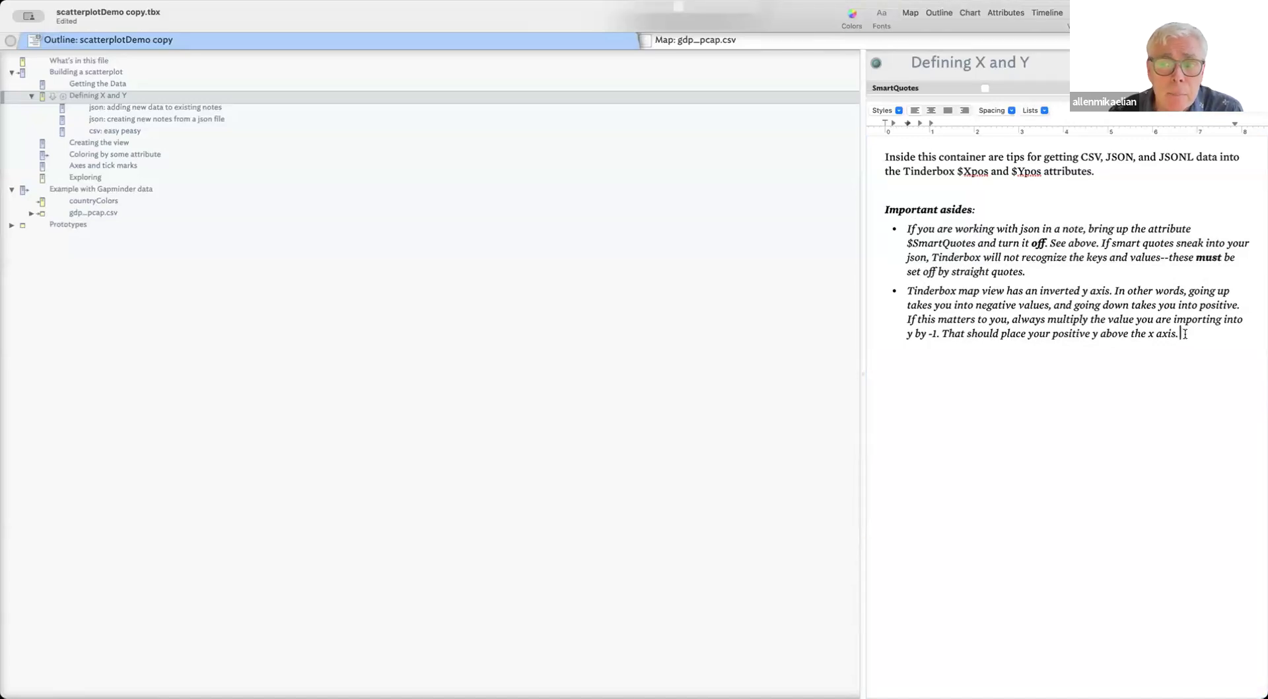
{"action": "left_click_drag", "start_coordinate": [1185, 334], "coordinate": [908, 291]}
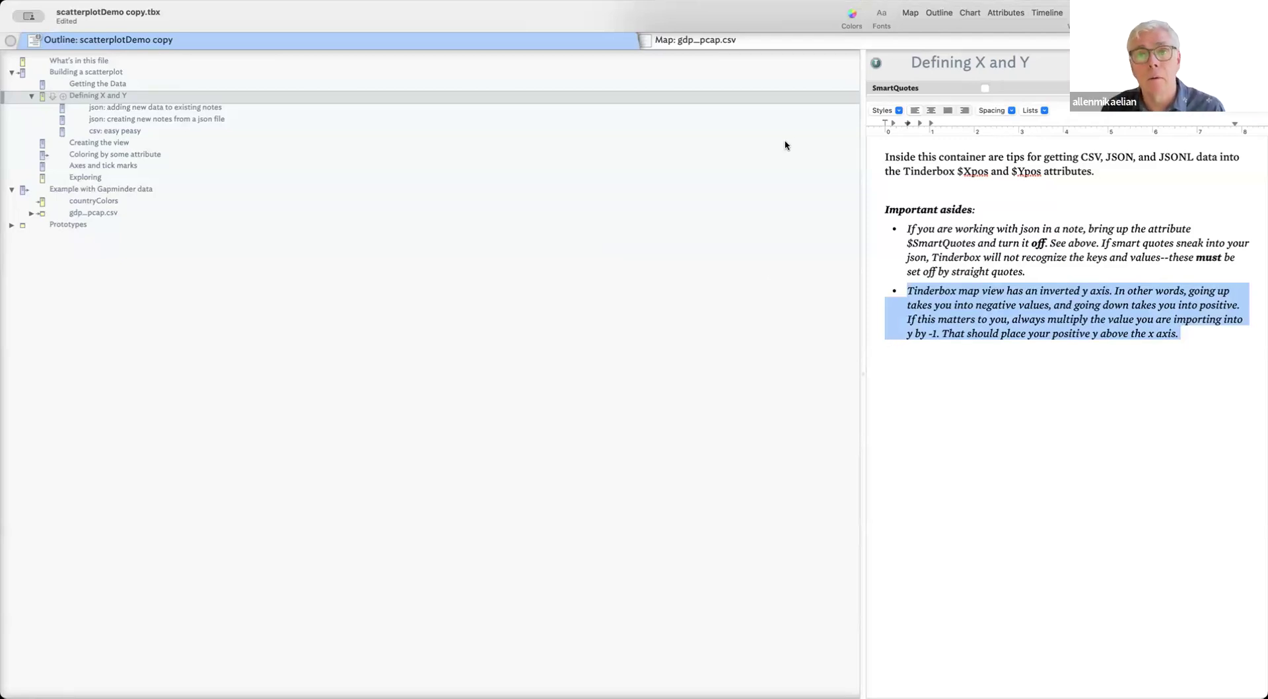
Show the Xpos and Ypos attributes as displayed attributes on the Bangladesh note in the gdp_pcap.csv map
{"action": "left_click", "coordinate": [775, 43]}
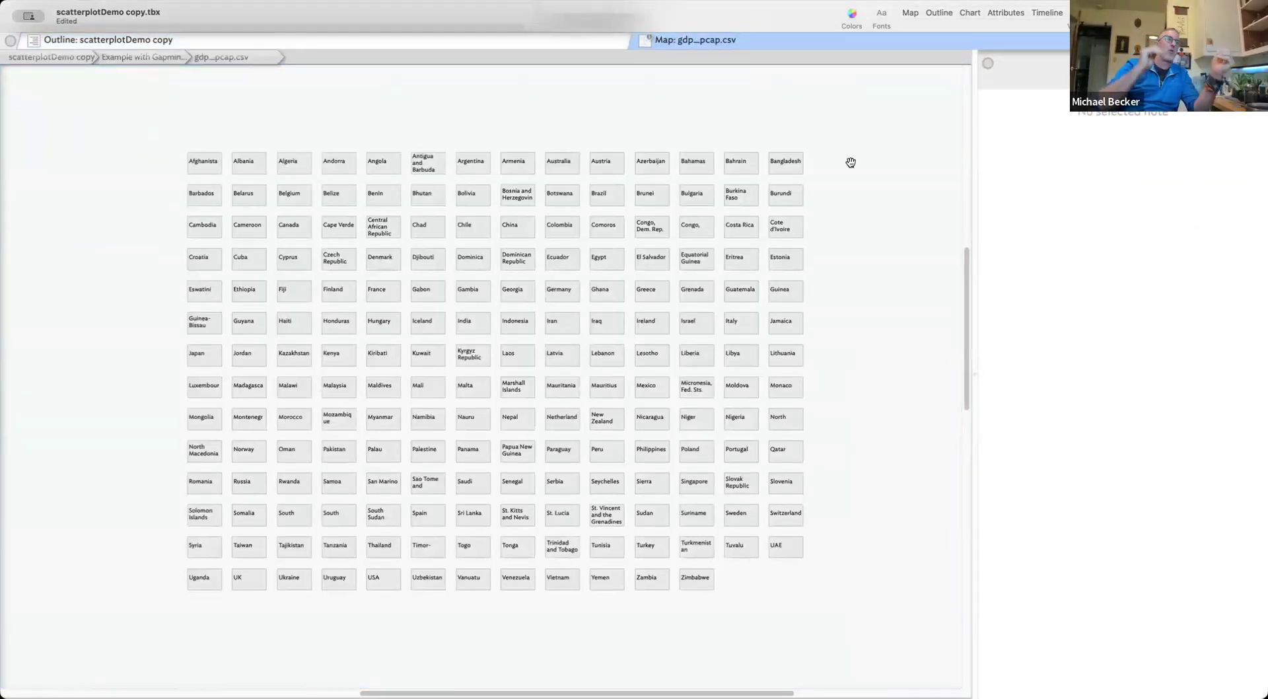
{"action": "left_click", "coordinate": [783, 167]}
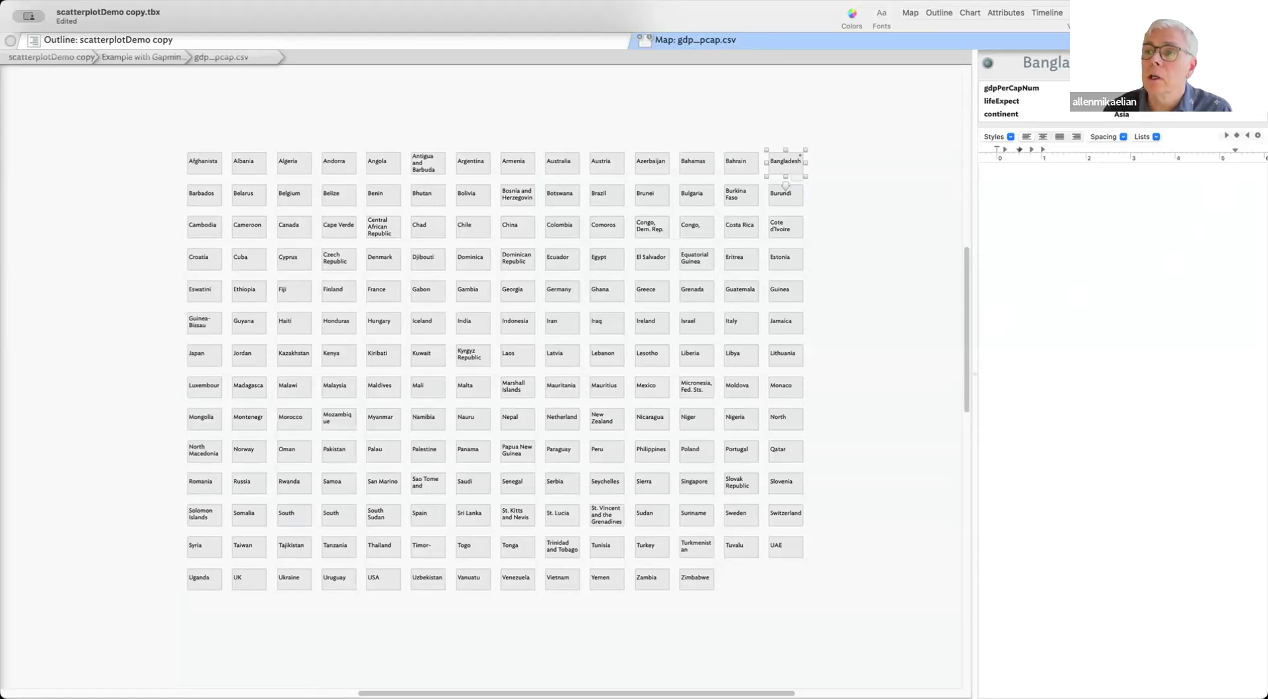
{"action": "left_click", "coordinate": [1253, 63]}
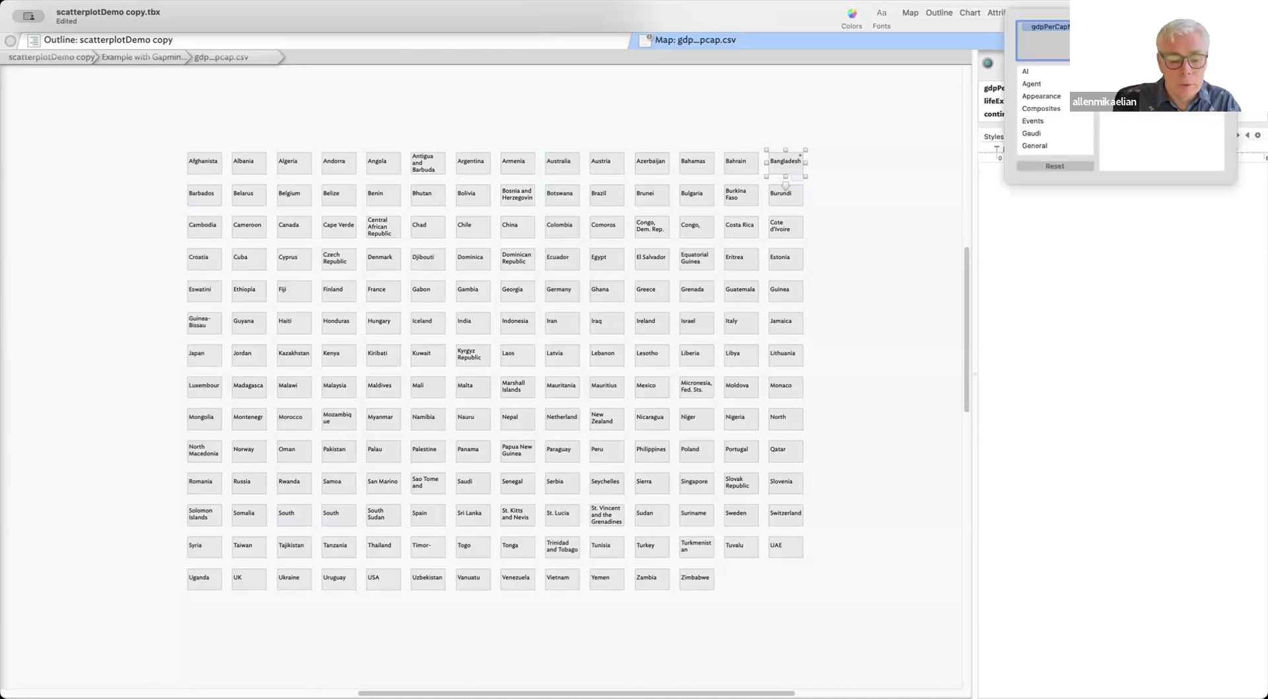
{"action": "type", "text": "spo"}
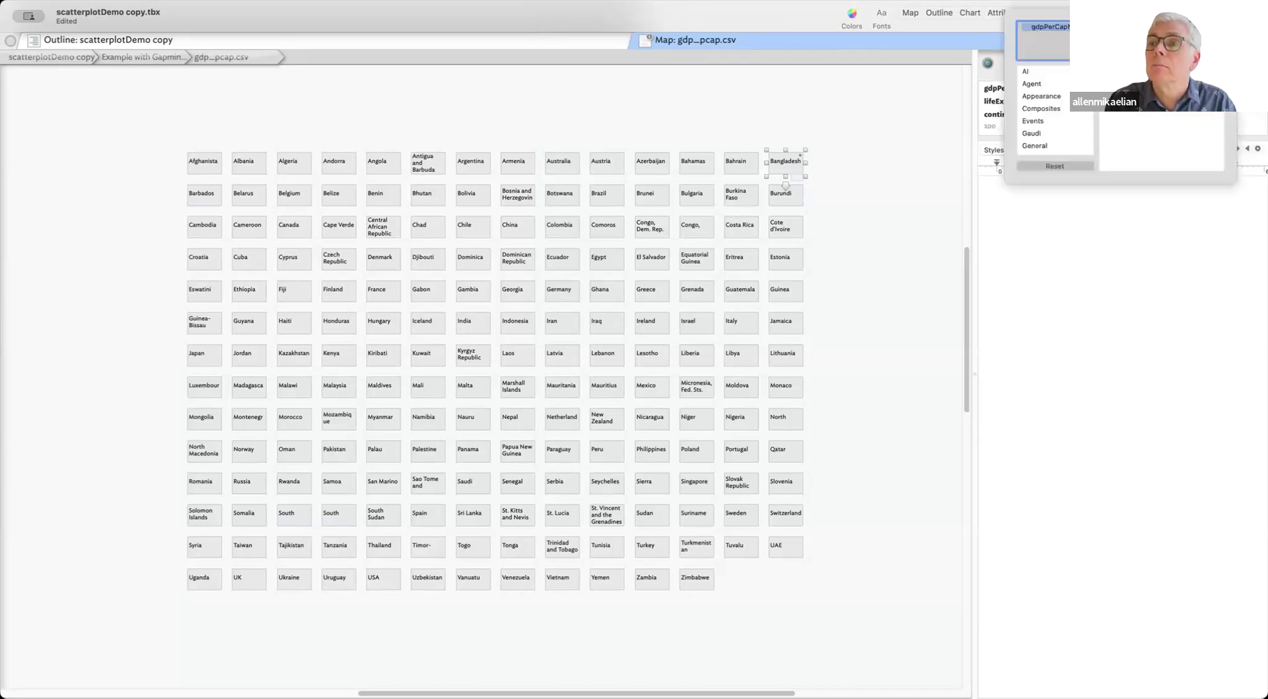
{"action": "key", "text": "Return"}
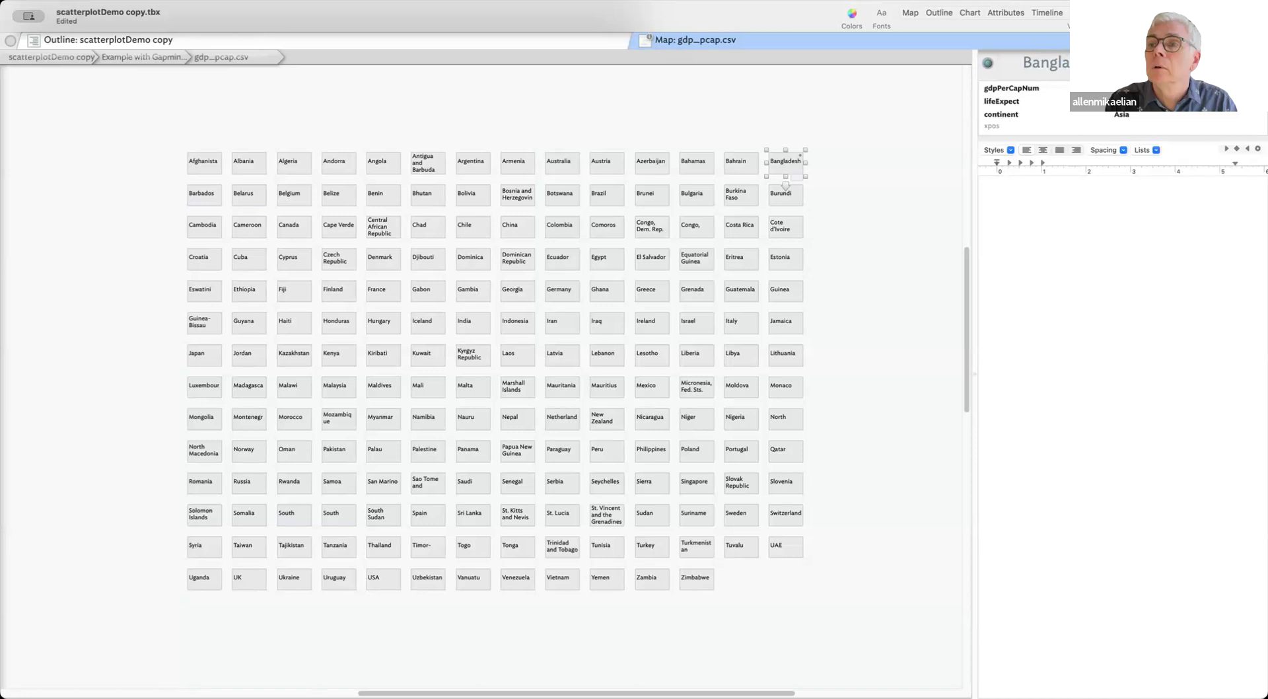
{"action": "left_click", "coordinate": [1253, 63]}
{"action": "key", "text": "BackSpace"}
{"action": "key", "text": "BackSpace"}
{"action": "type", "text": "Xpos"}
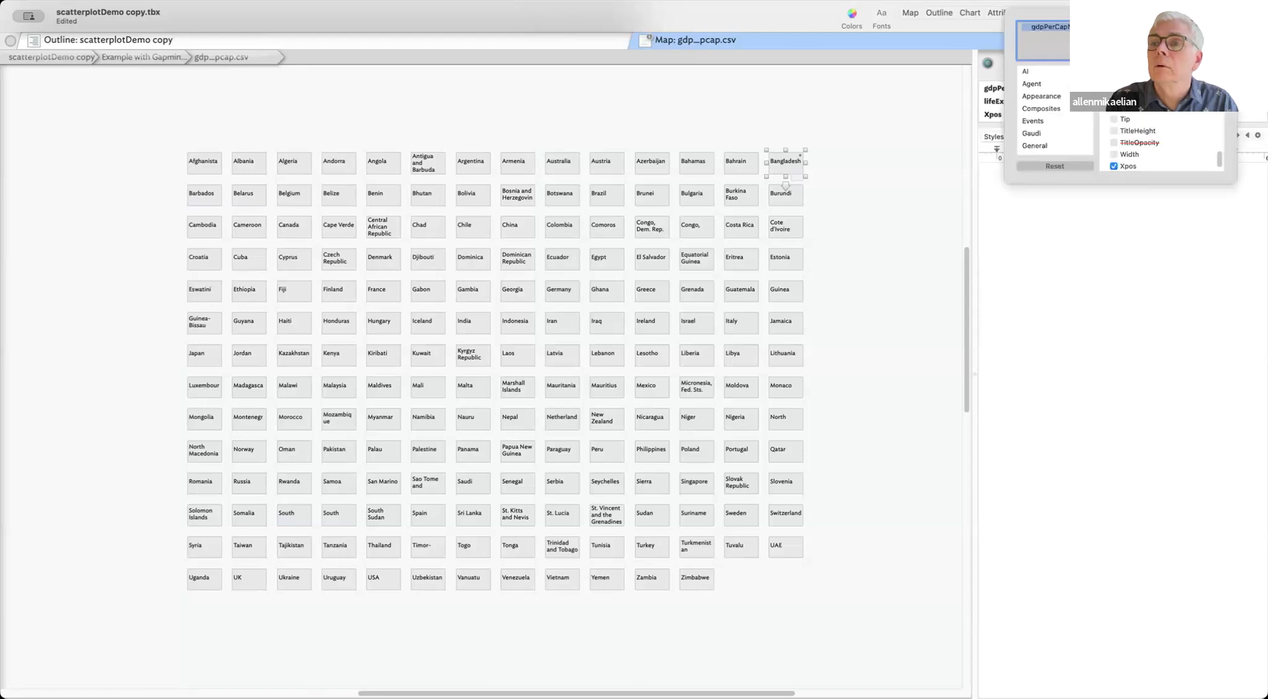
{"action": "type", "text": "Ypos"}
{"action": "key", "text": "Return"}
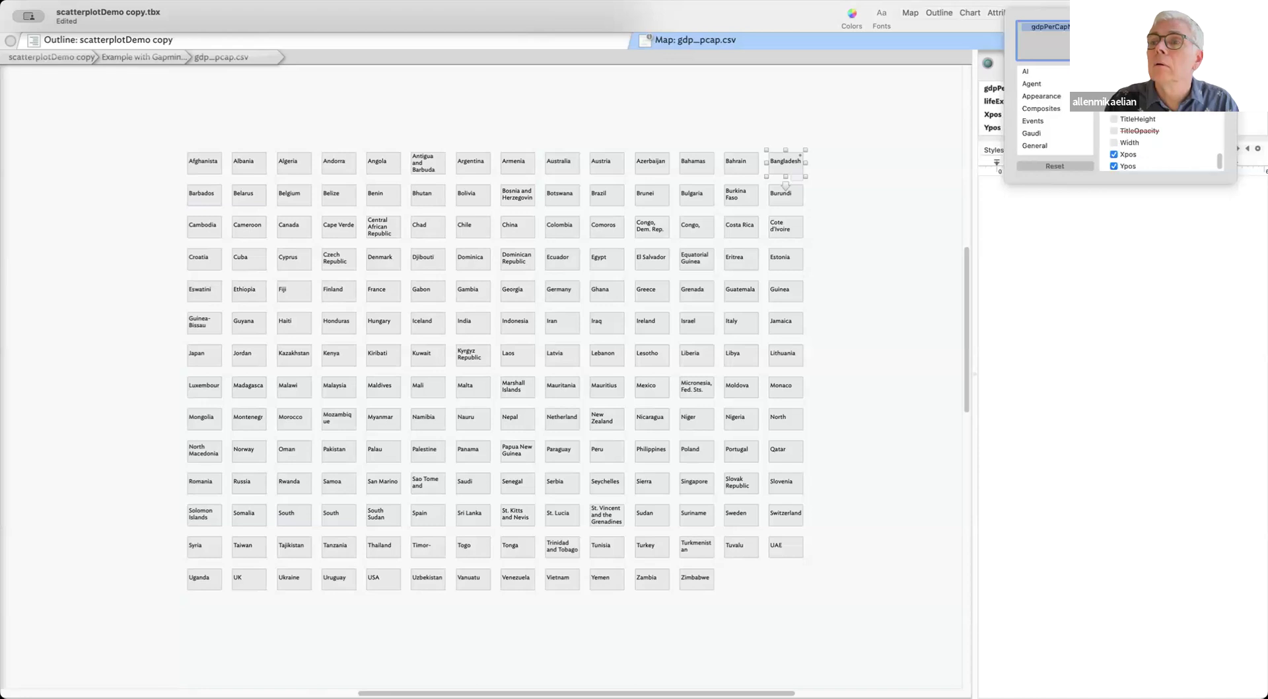
{"action": "left_click", "coordinate": [1158, 238]}
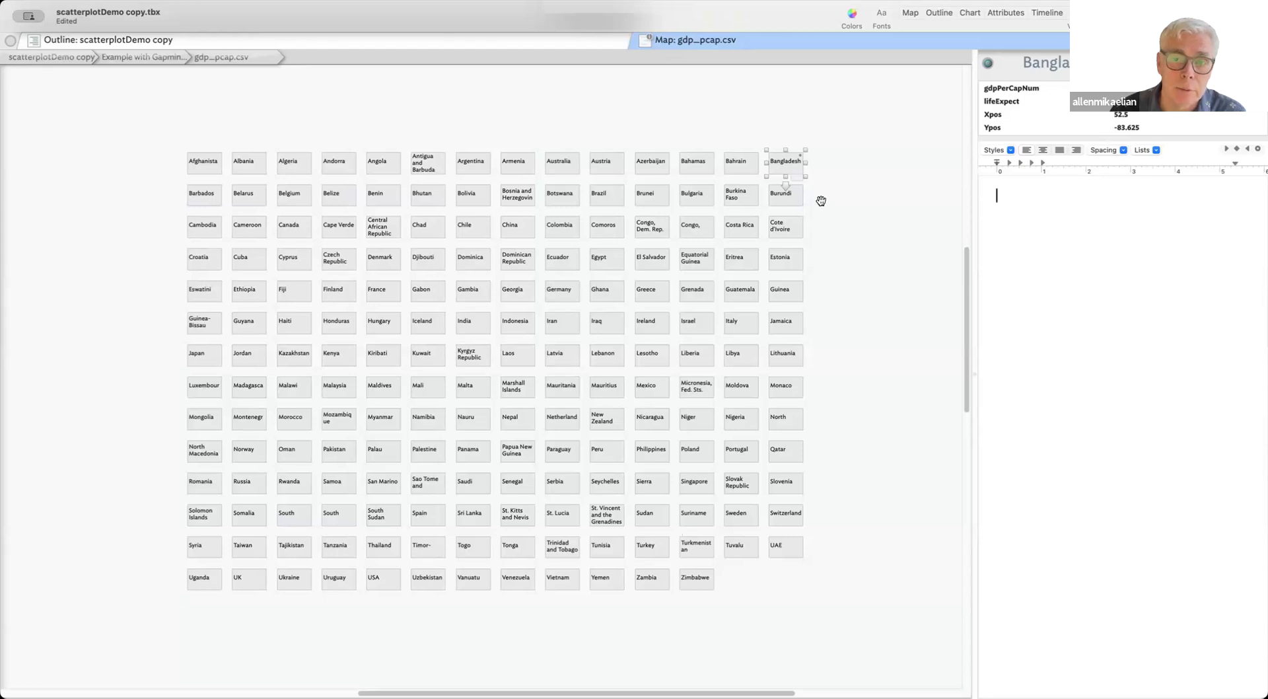
Move the Bangladesh note out of the grid to about Xpos 61.5, Ypos -63.6, and return it to its original place
{"action": "left_click", "coordinate": [806, 153]}
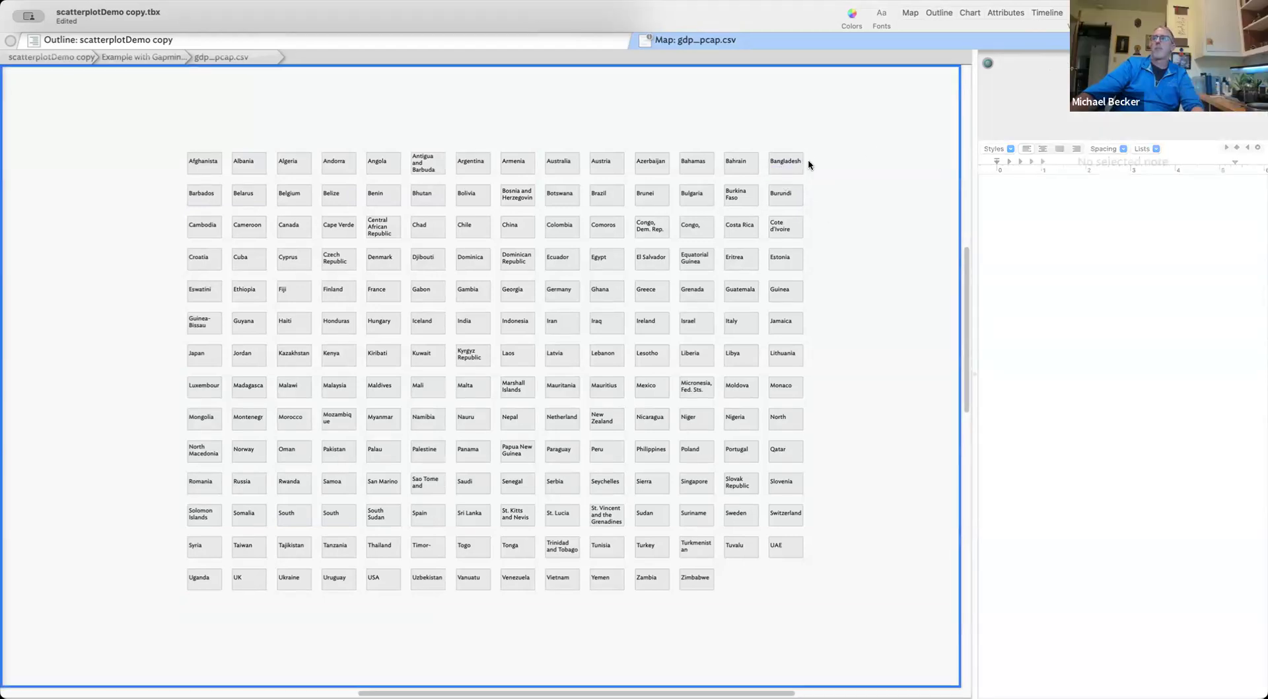
{"action": "left_click_drag", "start_coordinate": [806, 153], "coordinate": [911, 162]}
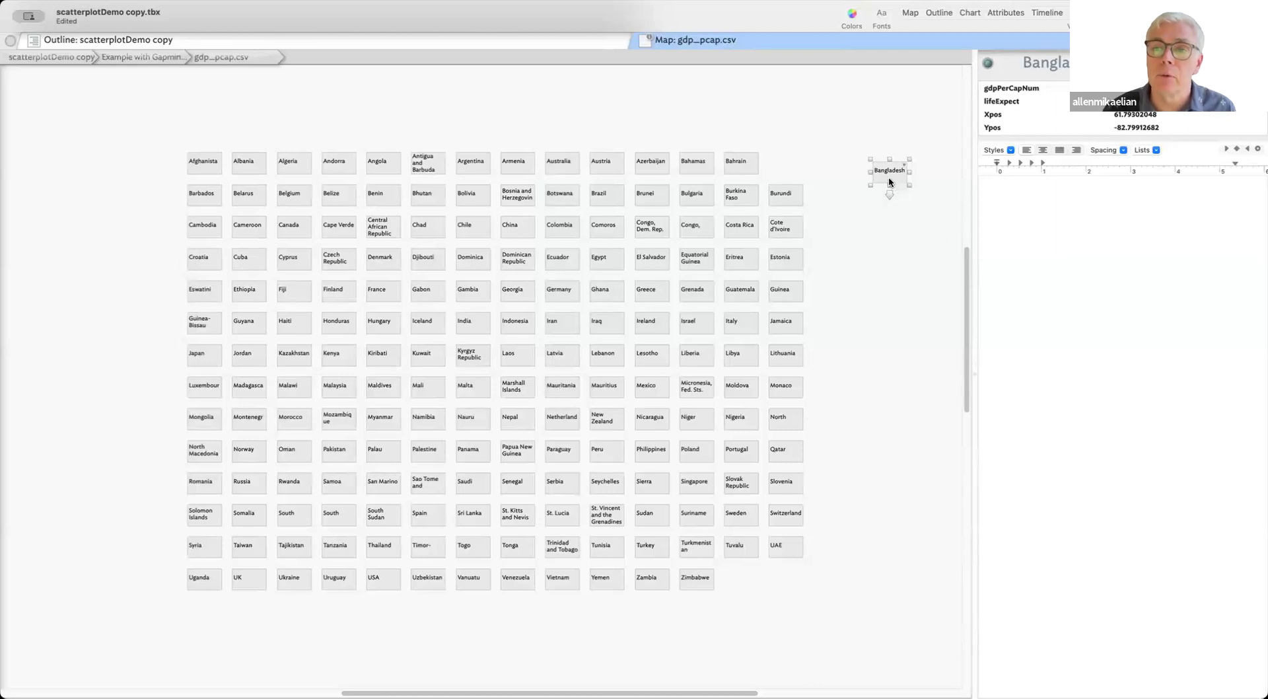
{"action": "left_click_drag", "start_coordinate": [890, 172], "coordinate": [889, 385]}
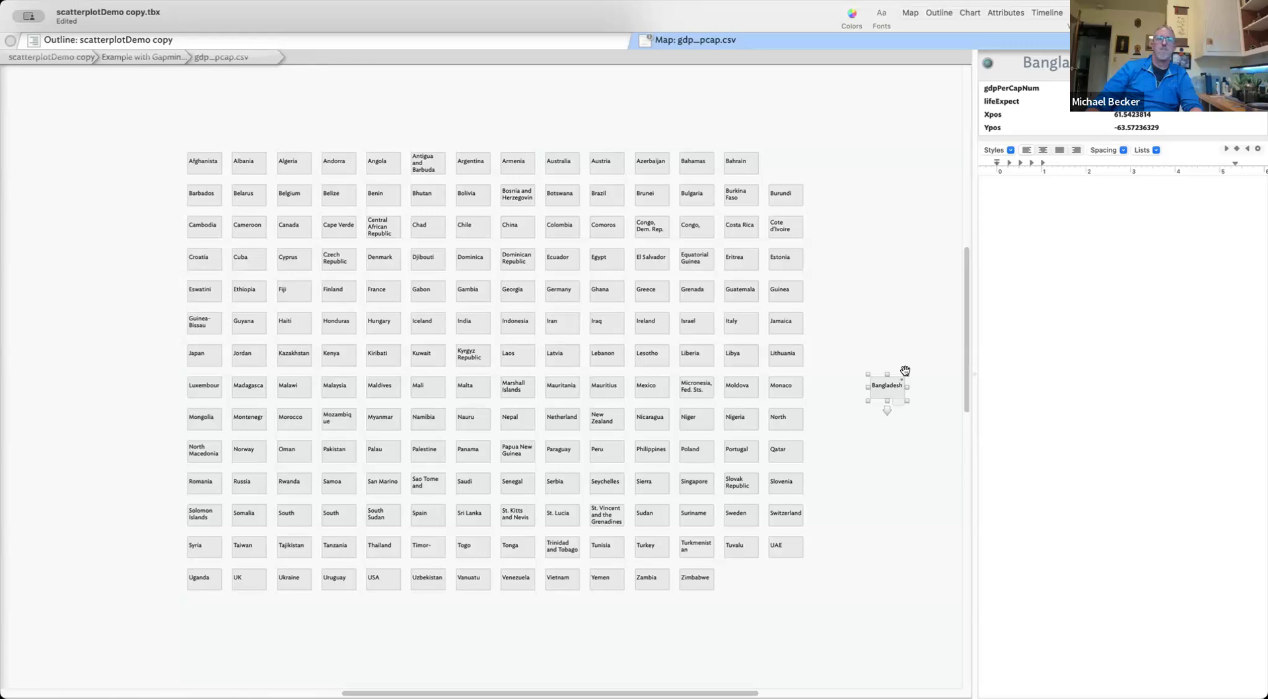
{"action": "left_click_drag", "start_coordinate": [905, 371], "coordinate": [790, 163]}
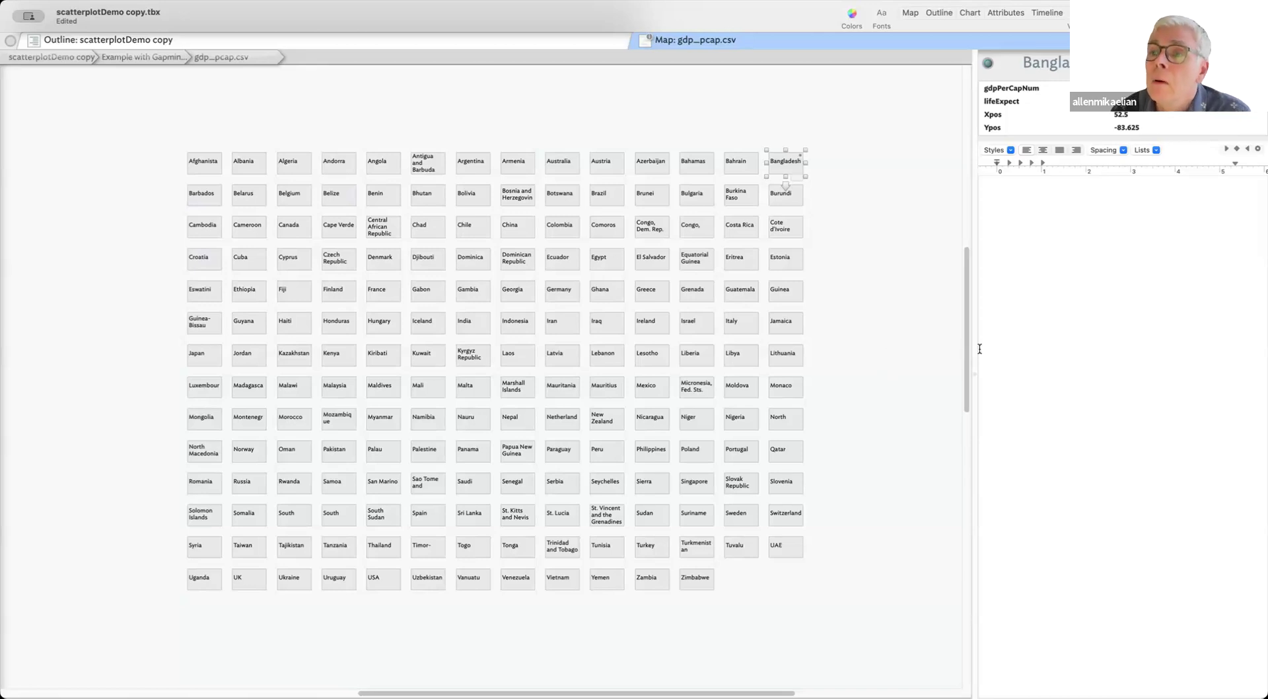
Review the outline note "json: adding new data to existing notes", highlighting the id-1 record, its ID, the $Xpos/$Ypos action code and the whole JSON sample
{"action": "left_click", "coordinate": [264, 41]}
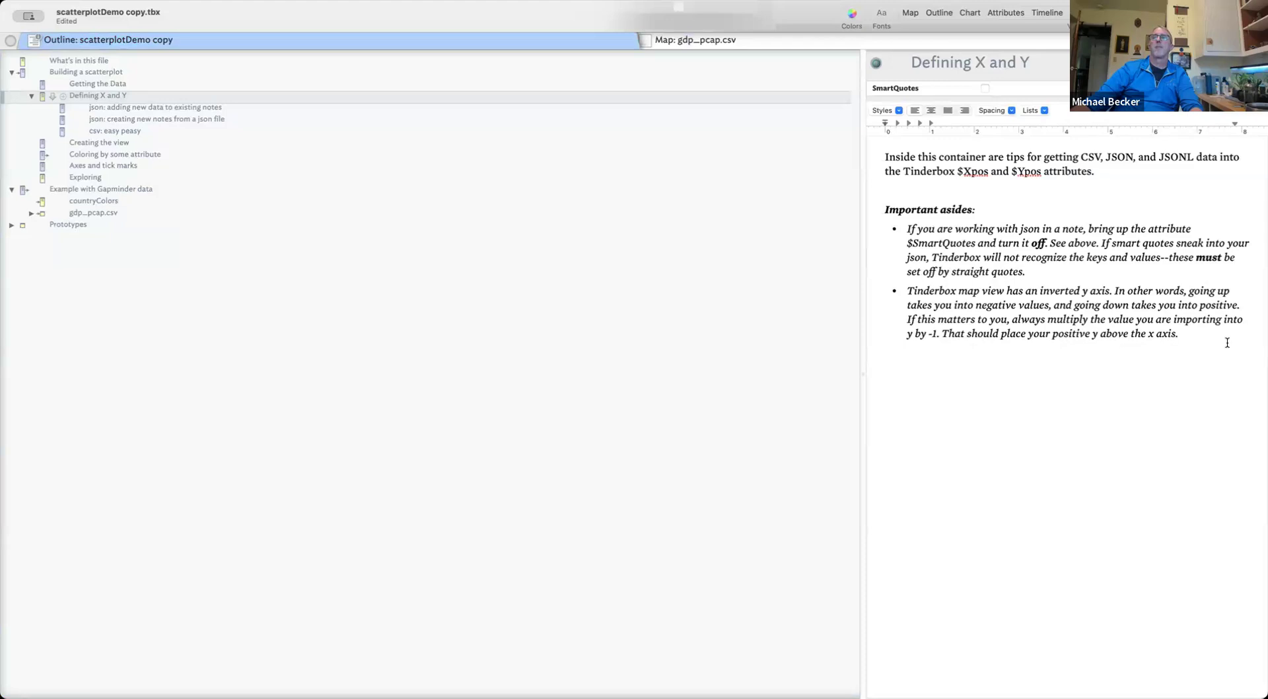
{"action": "left_click", "coordinate": [186, 107]}
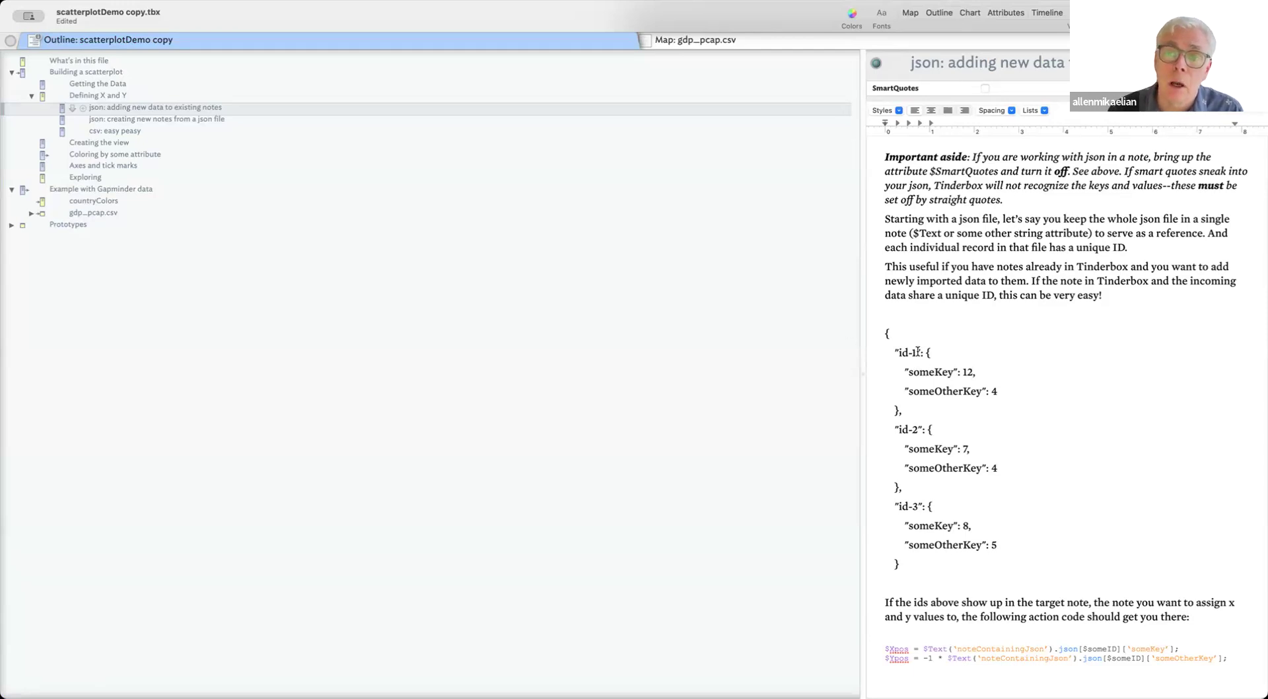
{"action": "left_click_drag", "start_coordinate": [884, 334], "coordinate": [902, 411]}
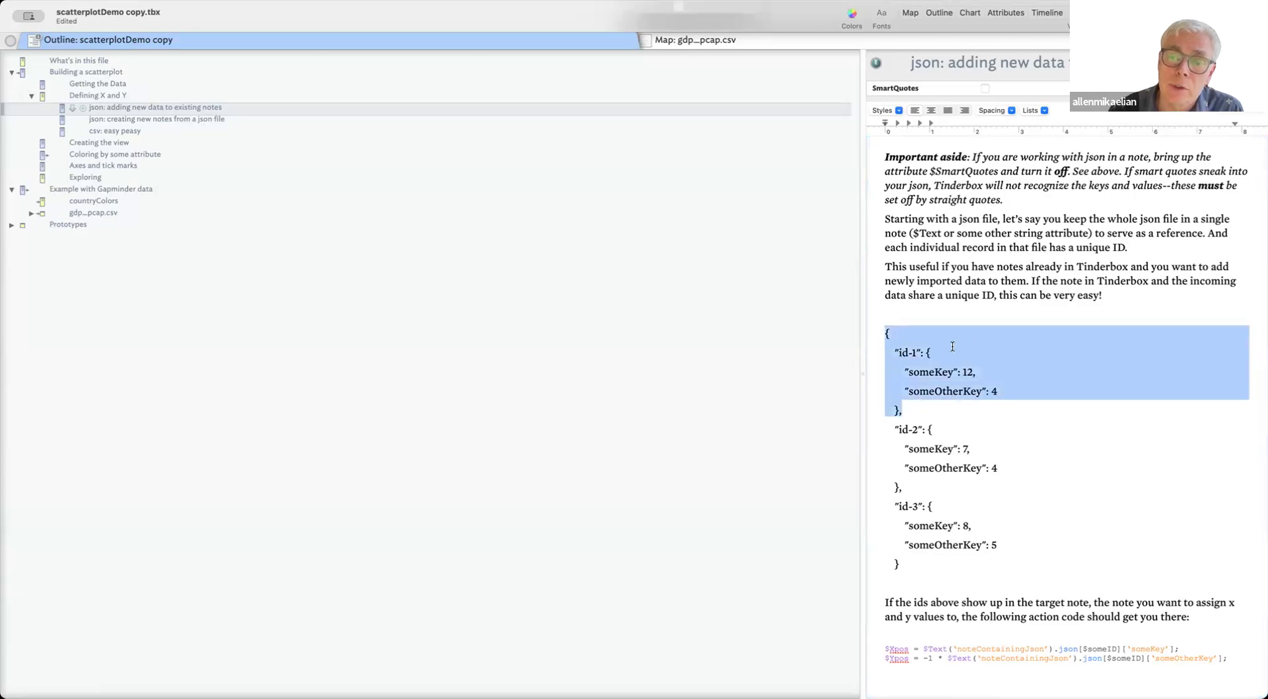
{"action": "left_click_drag", "start_coordinate": [917, 353], "coordinate": [899, 354]}
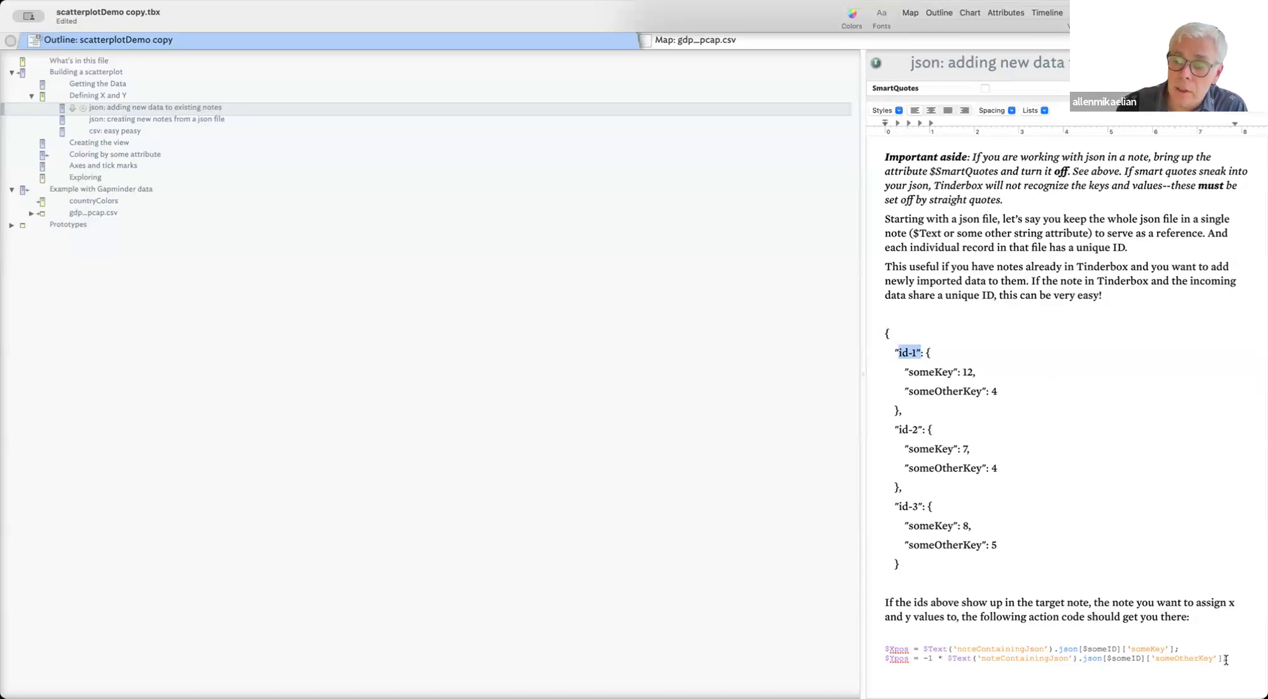
{"action": "left_click_drag", "start_coordinate": [1230, 657], "coordinate": [885, 646]}
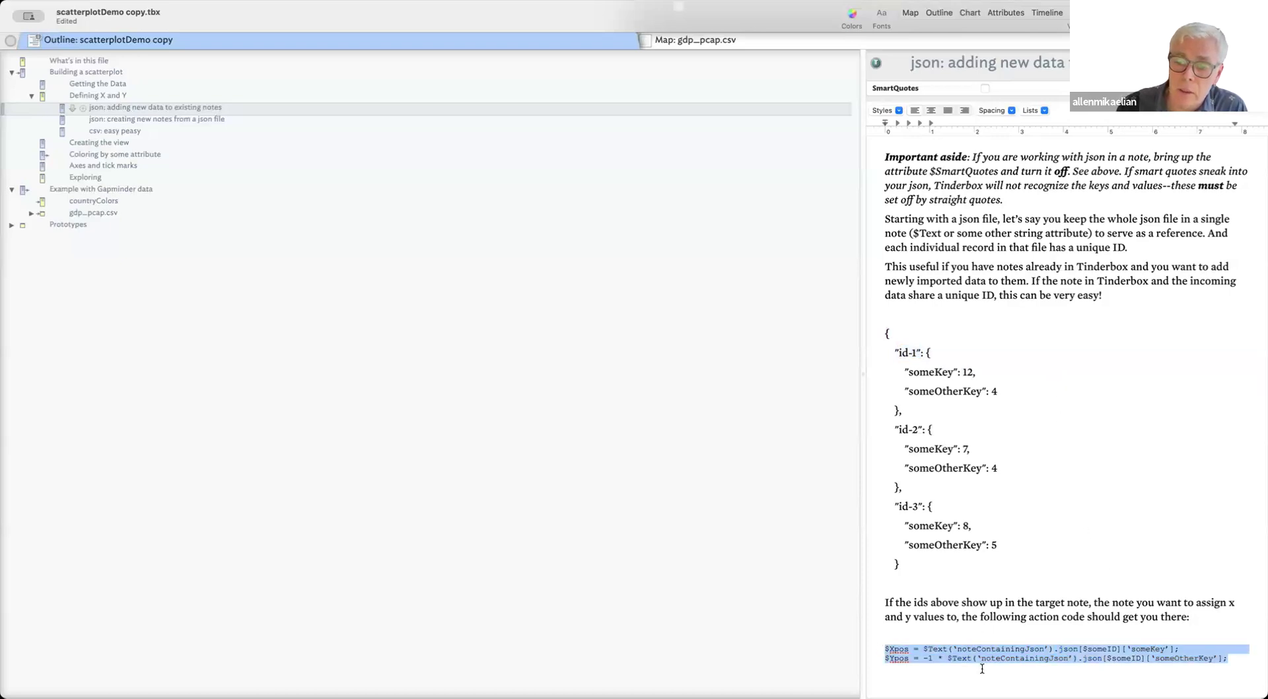
{"action": "left_click", "coordinate": [946, 633]}
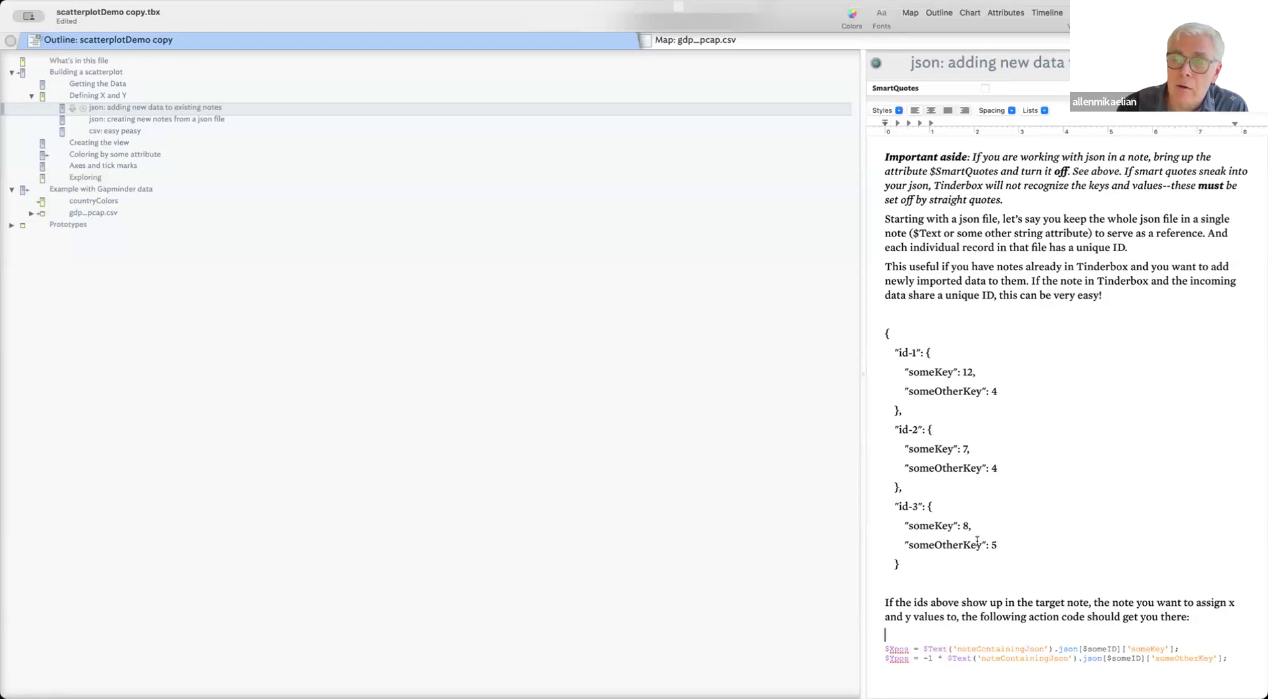
{"action": "left_click_drag", "start_coordinate": [937, 569], "coordinate": [927, 381]}
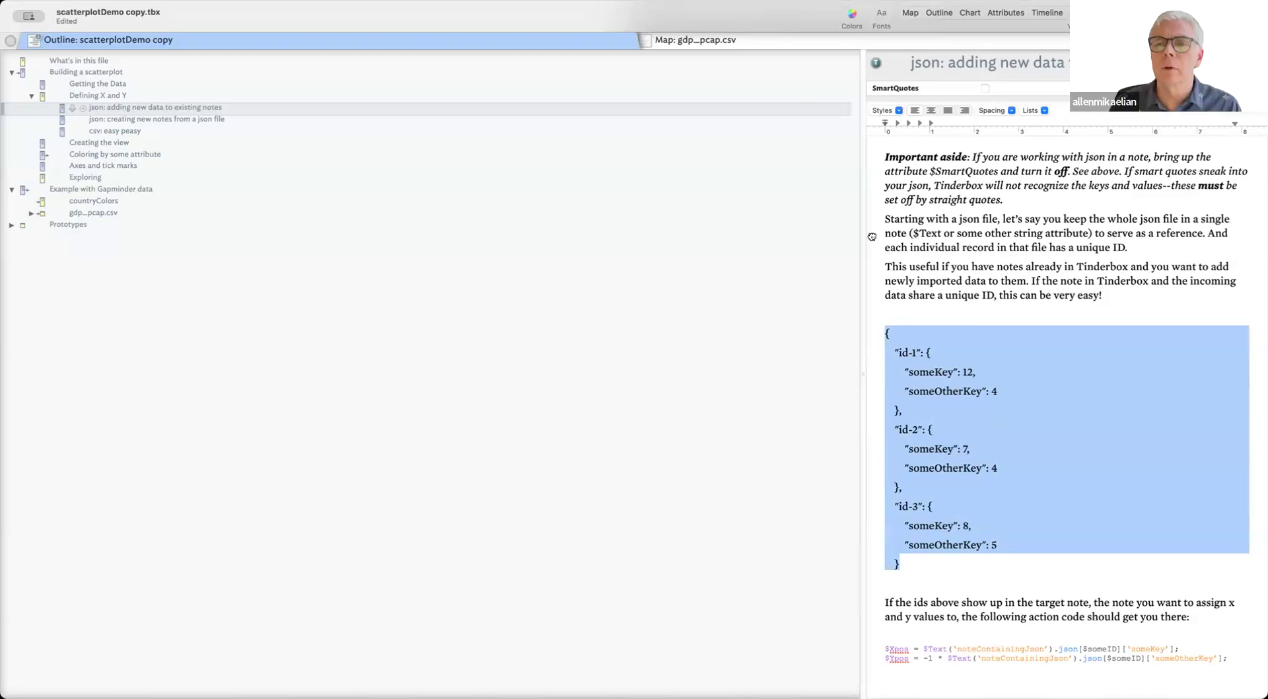
{"action": "left_click", "coordinate": [785, 607]}
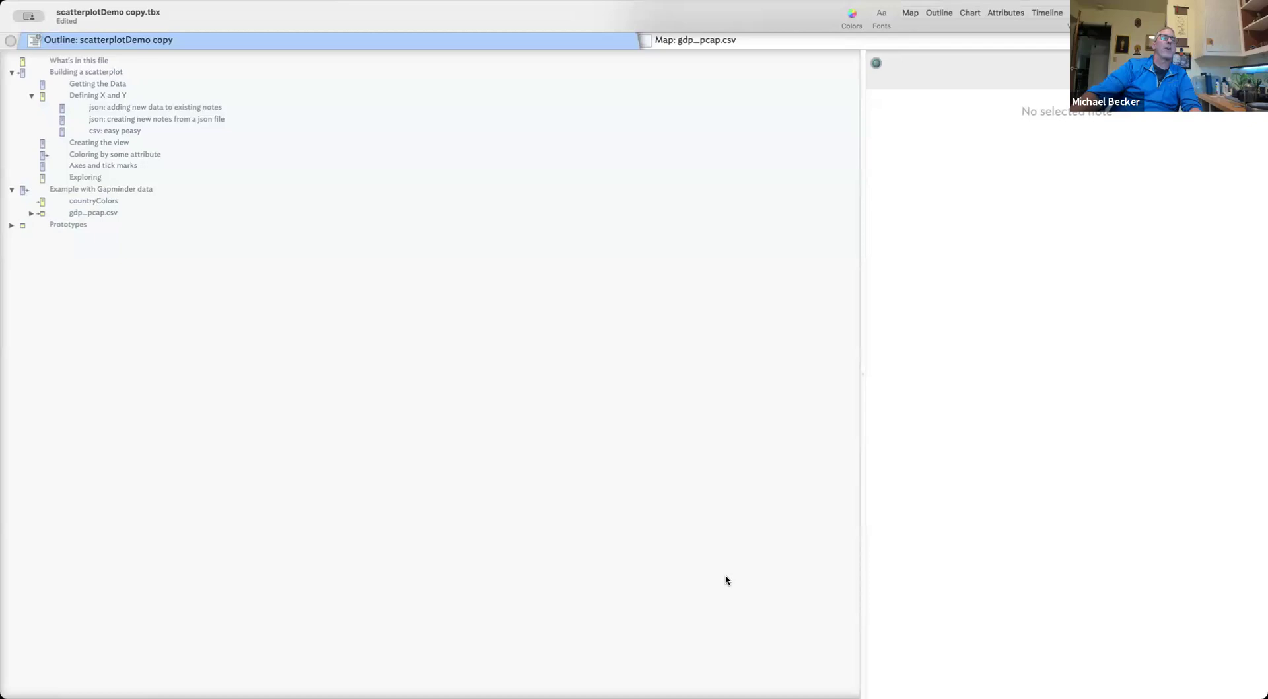
Trace the $Xpos action code in "json: adding new data to existing notes", highlighting the $Text reference, json operator, id-1, someKey and its value
{"action": "left_click", "coordinate": [123, 110]}
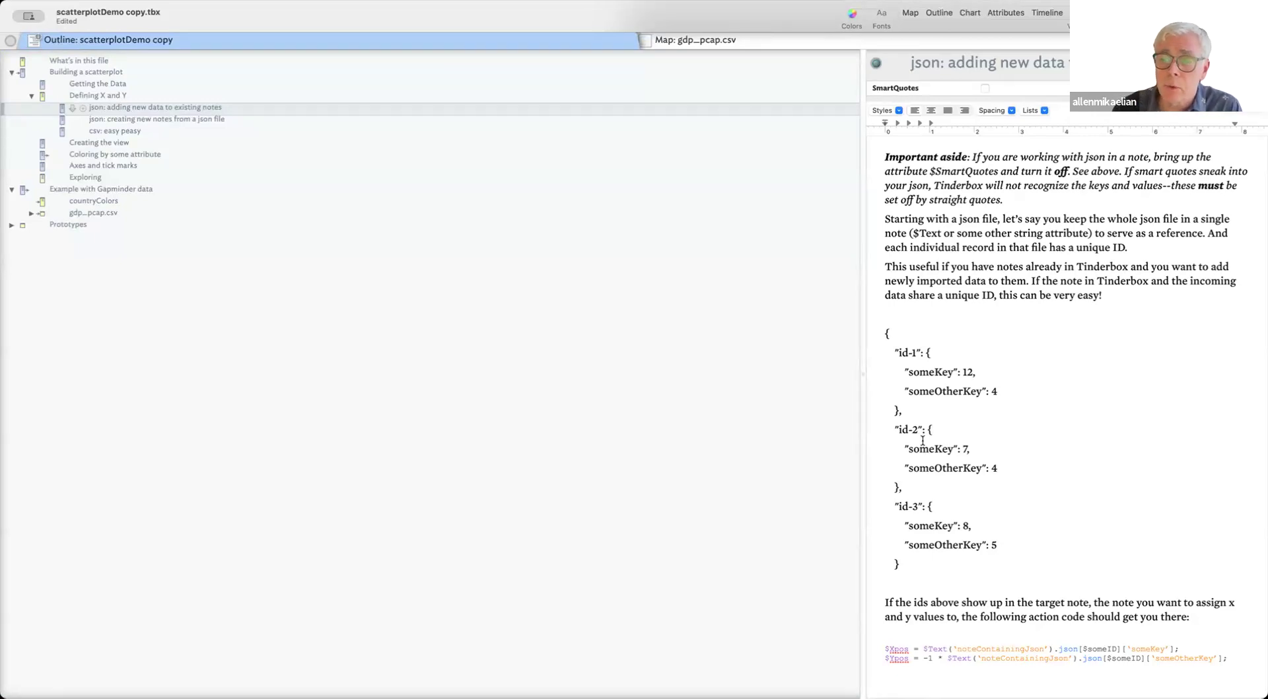
{"action": "left_click_drag", "start_coordinate": [924, 648], "coordinate": [1060, 649]}
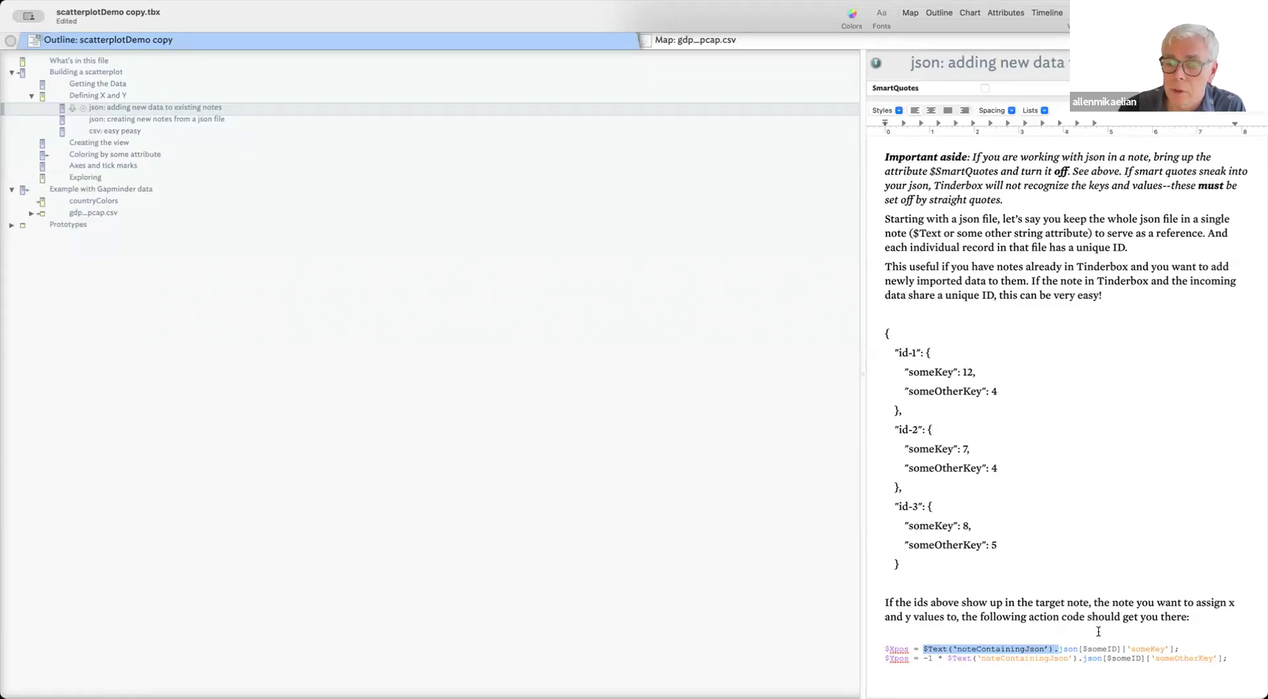
{"action": "left_click_drag", "start_coordinate": [1059, 650], "coordinate": [1078, 649]}
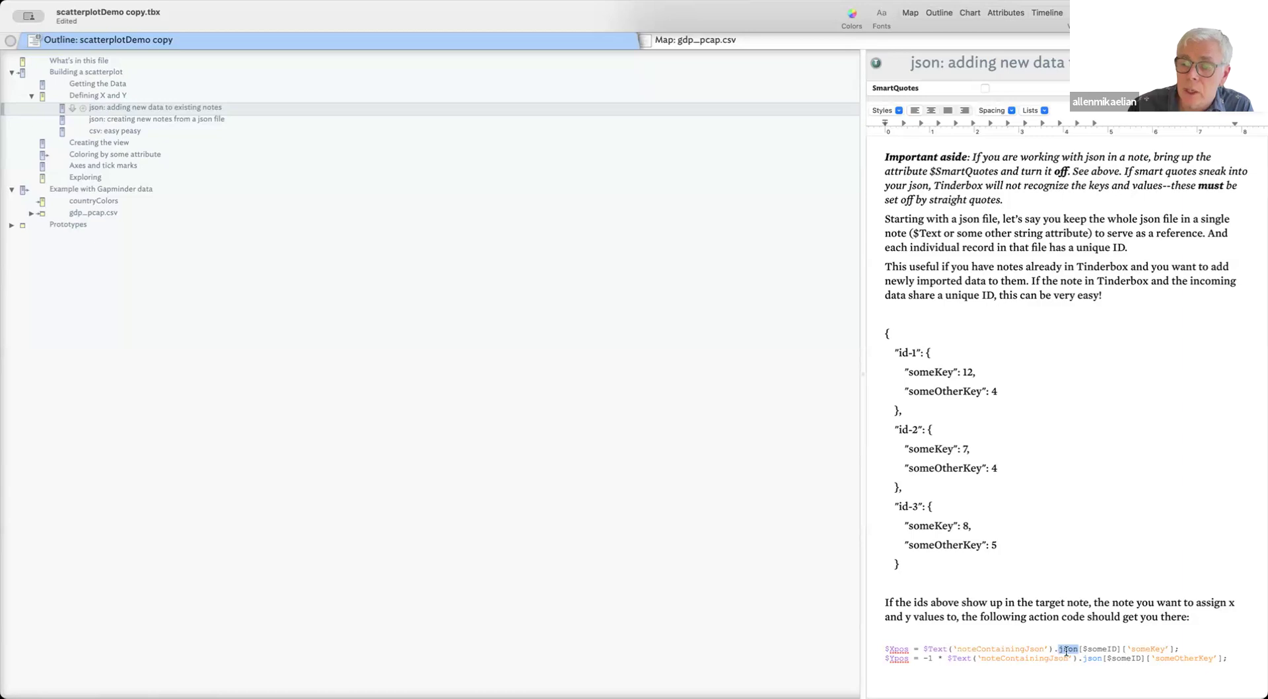
{"action": "left_click", "coordinate": [1083, 648]}
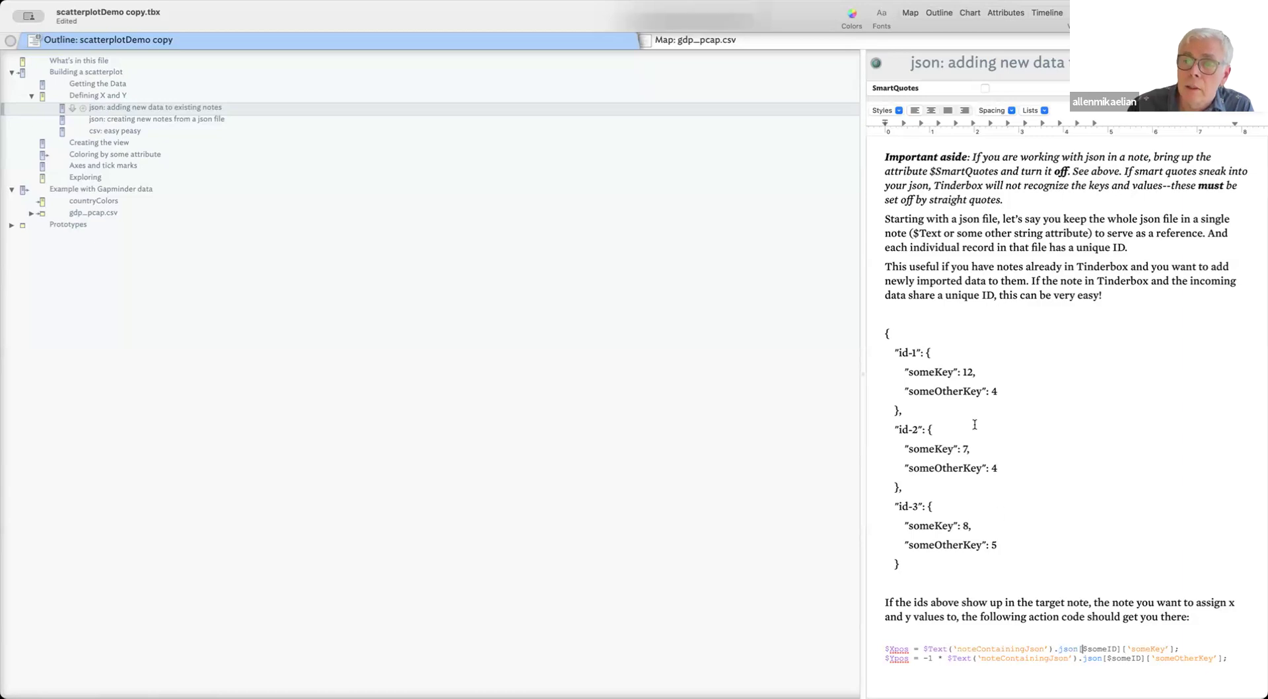
{"action": "double_click", "coordinate": [921, 354]}
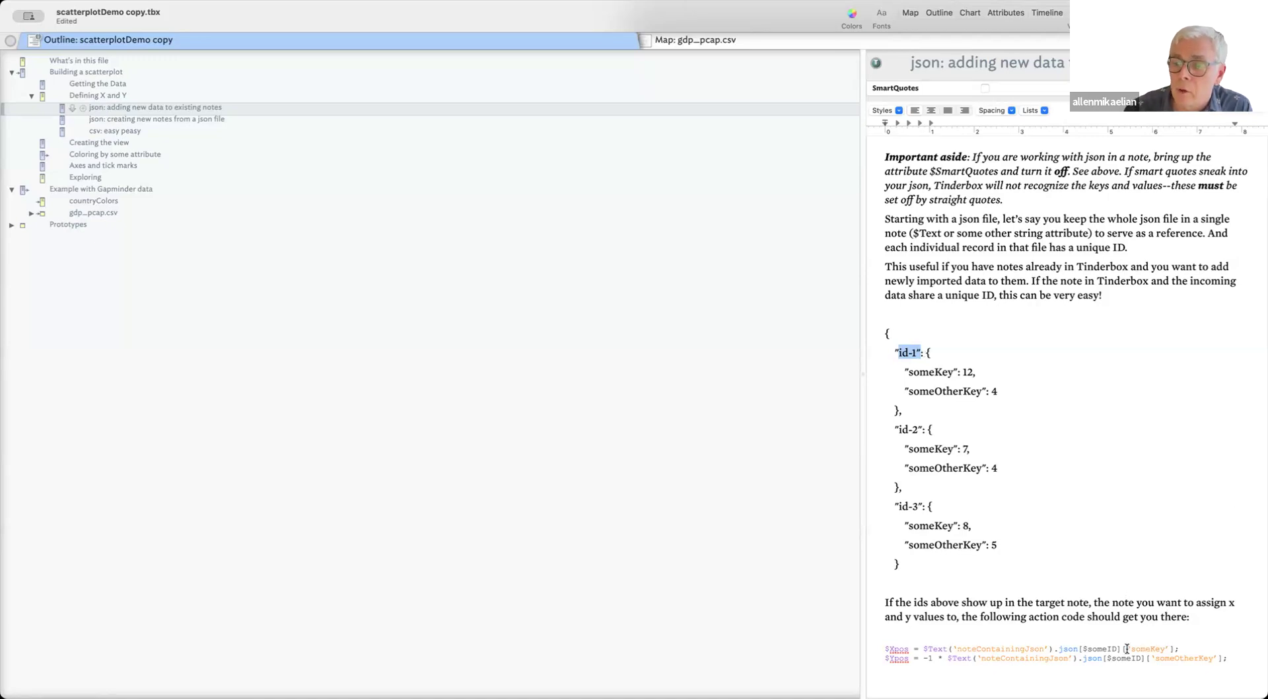
{"action": "left_click", "coordinate": [1172, 650]}
{"action": "left_click_drag", "start_coordinate": [1172, 649], "coordinate": [1127, 649]}
{"action": "left_click_drag", "start_coordinate": [909, 371], "coordinate": [955, 370]}
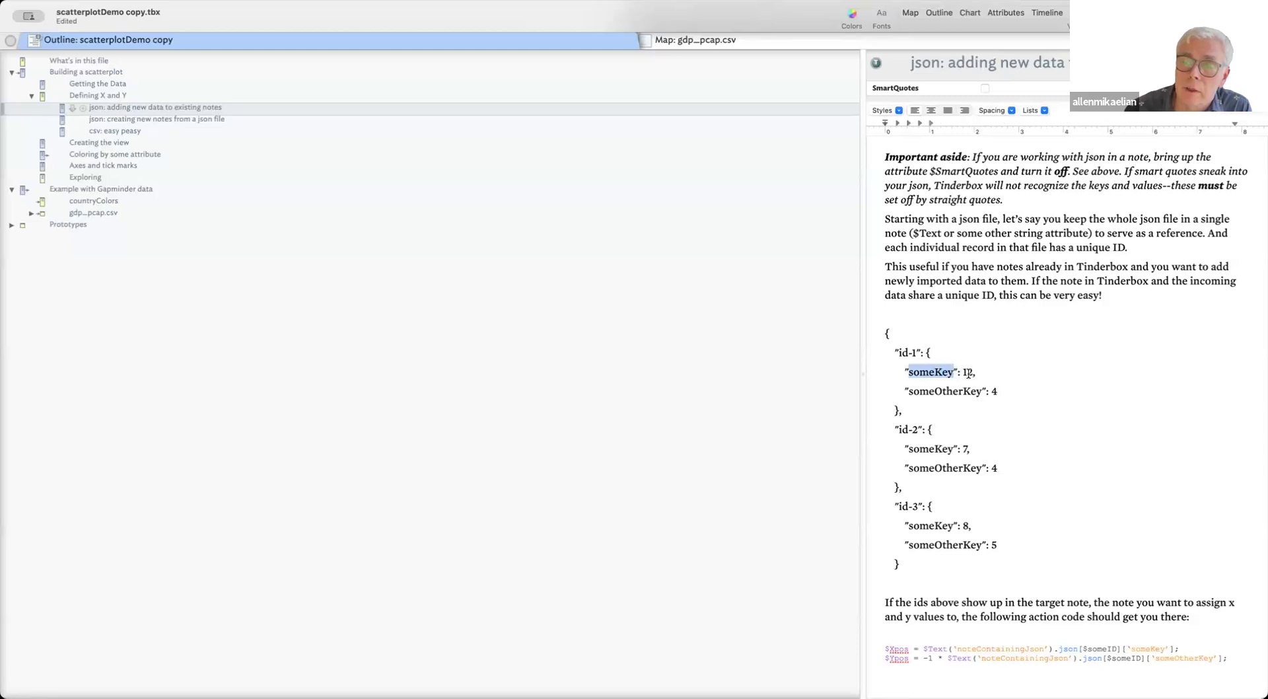
{"action": "double_click", "coordinate": [967, 372]}
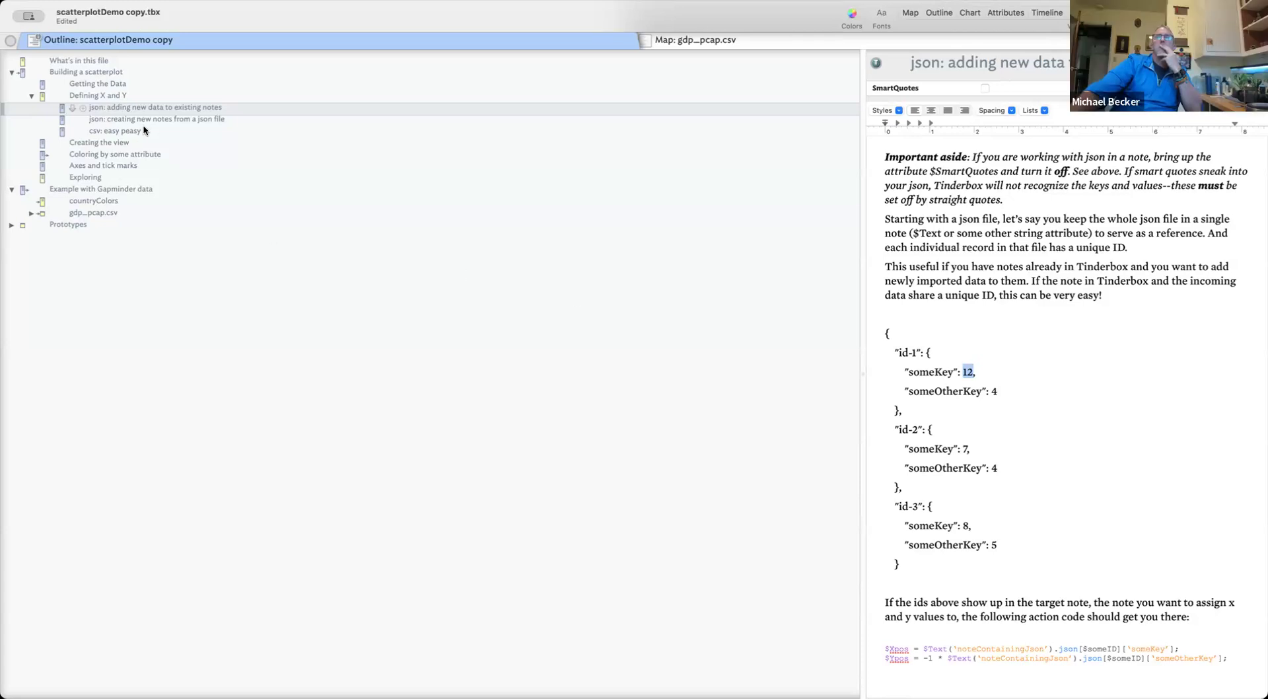
Review the "json: creating new notes from a json file" note, highlighting its sample JSON record and the action code that populates attributes
{"action": "left_click", "coordinate": [114, 123]}
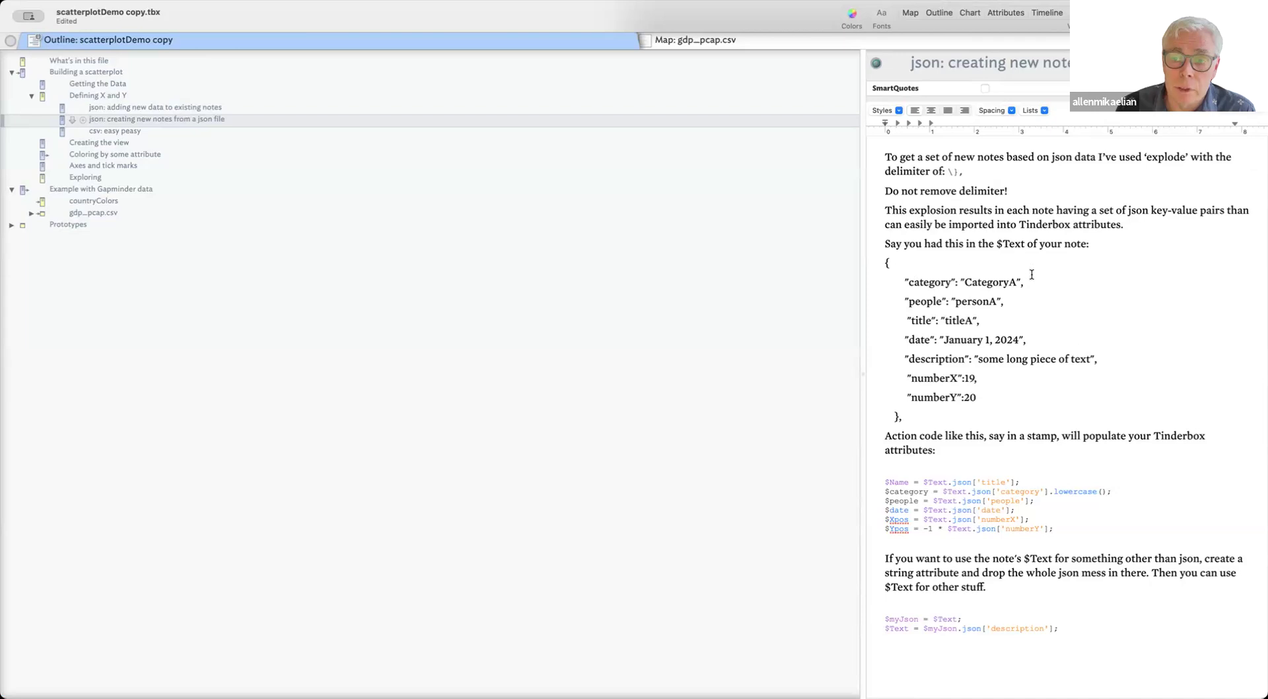
{"action": "left_click_drag", "start_coordinate": [915, 418], "coordinate": [876, 262]}
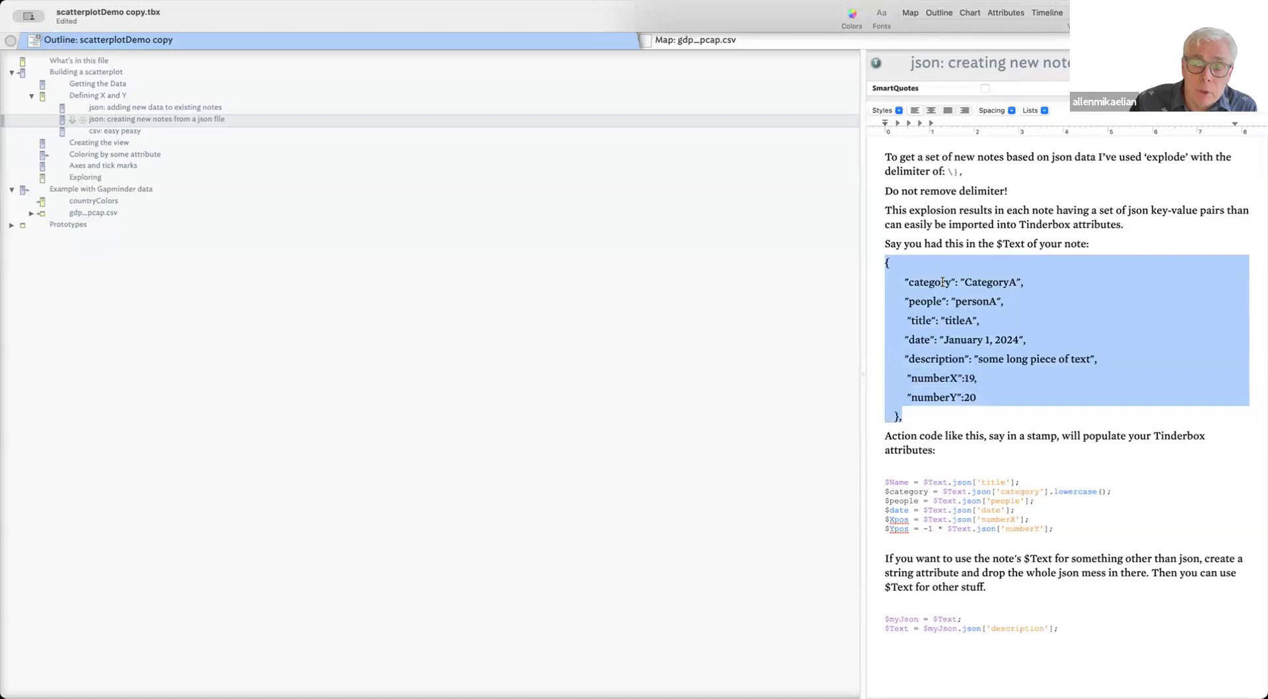
{"action": "left_click", "coordinate": [967, 449]}
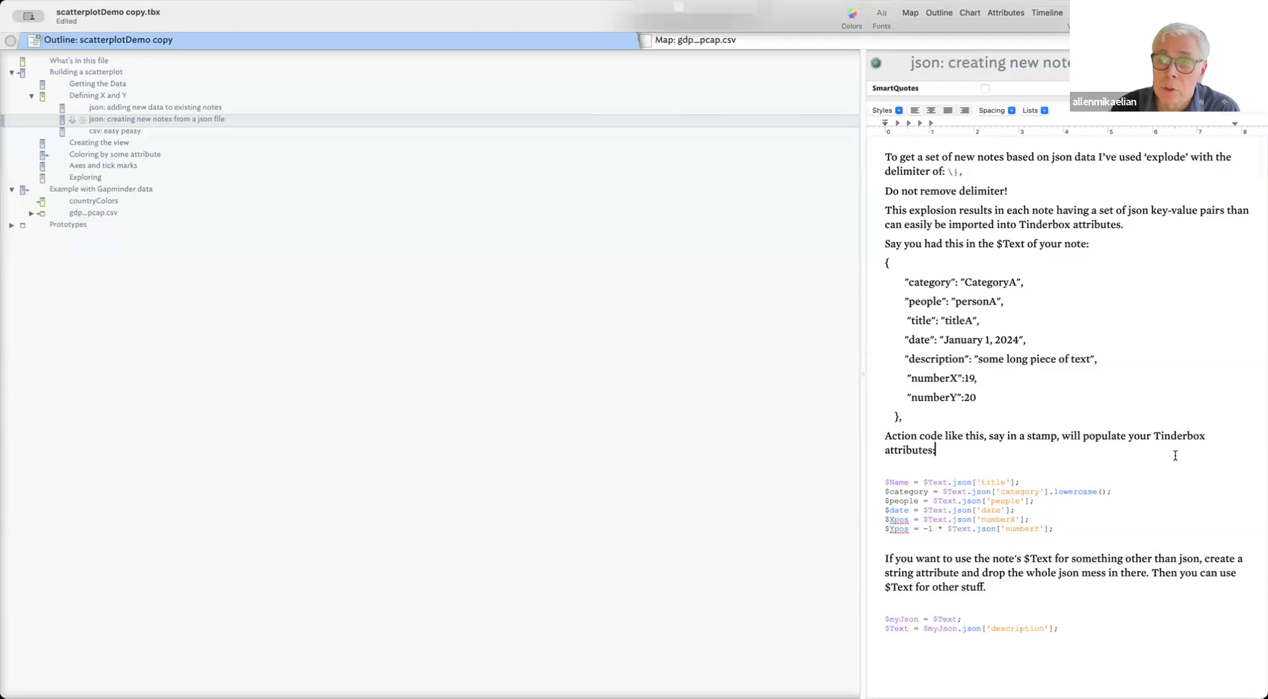
{"action": "left_click_drag", "start_coordinate": [1075, 529], "coordinate": [881, 481]}
{"action": "left_click", "coordinate": [919, 482]}
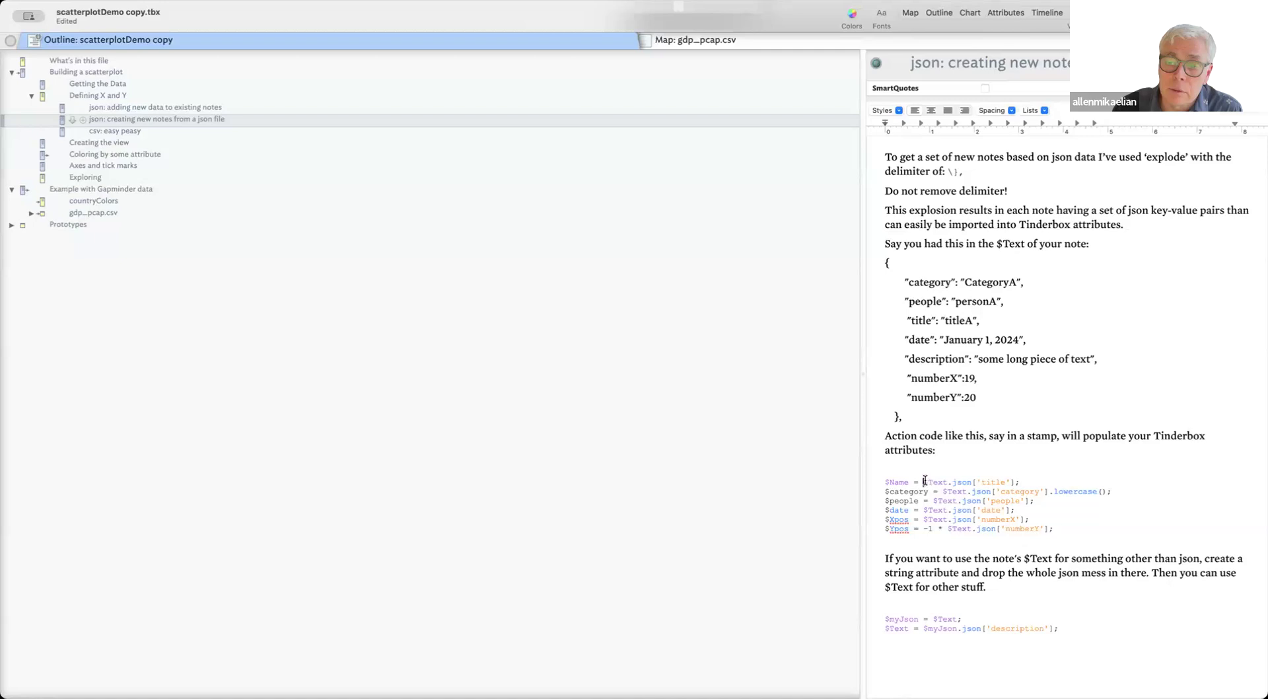
Relate the sample JSON record to the action code by highlighting the full record, its title value and the end of the $Ypos line
{"action": "left_click_drag", "start_coordinate": [884, 262], "coordinate": [903, 302]}
{"action": "left_click_drag", "start_coordinate": [910, 366], "coordinate": [917, 415]}
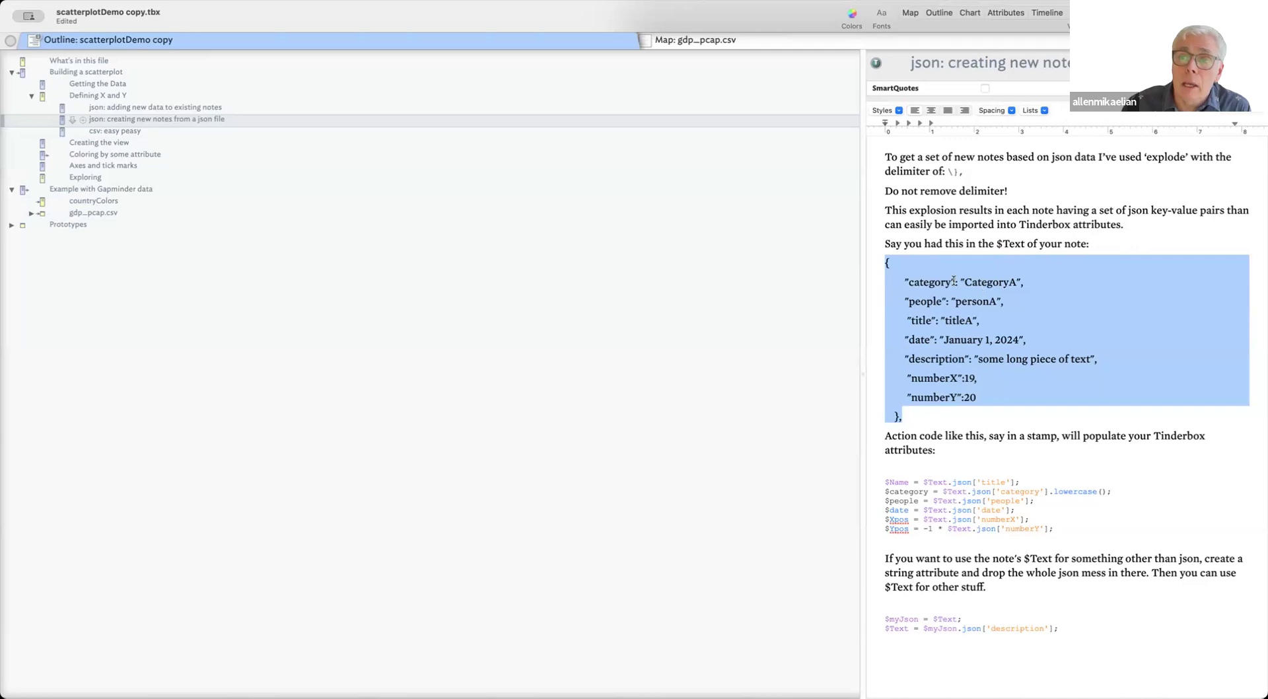
{"action": "left_click", "coordinate": [954, 322]}
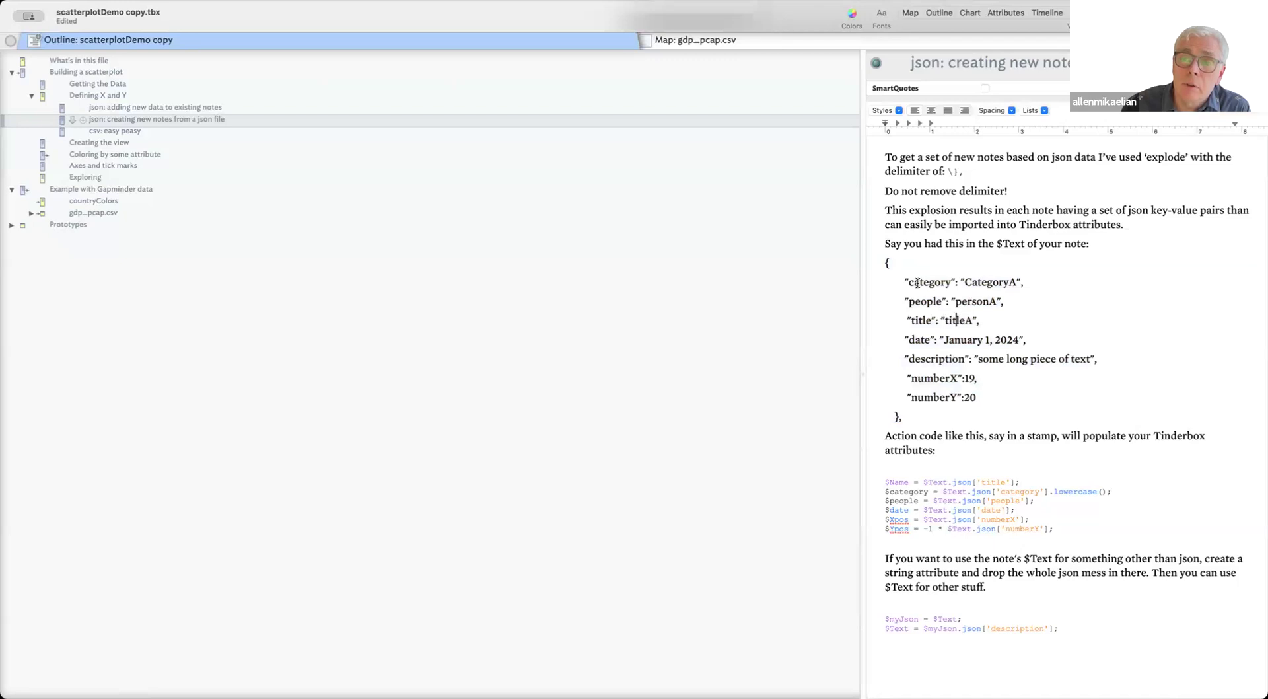
{"action": "mouse_move", "coordinate": [945, 321]}
{"action": "left_mouse_down"}
{"action": "mouse_move", "coordinate": [973, 321]}
{"action": "mouse_move", "coordinate": [944, 321]}
{"action": "left_mouse_up"}
{"action": "left_click", "coordinate": [972, 322]}
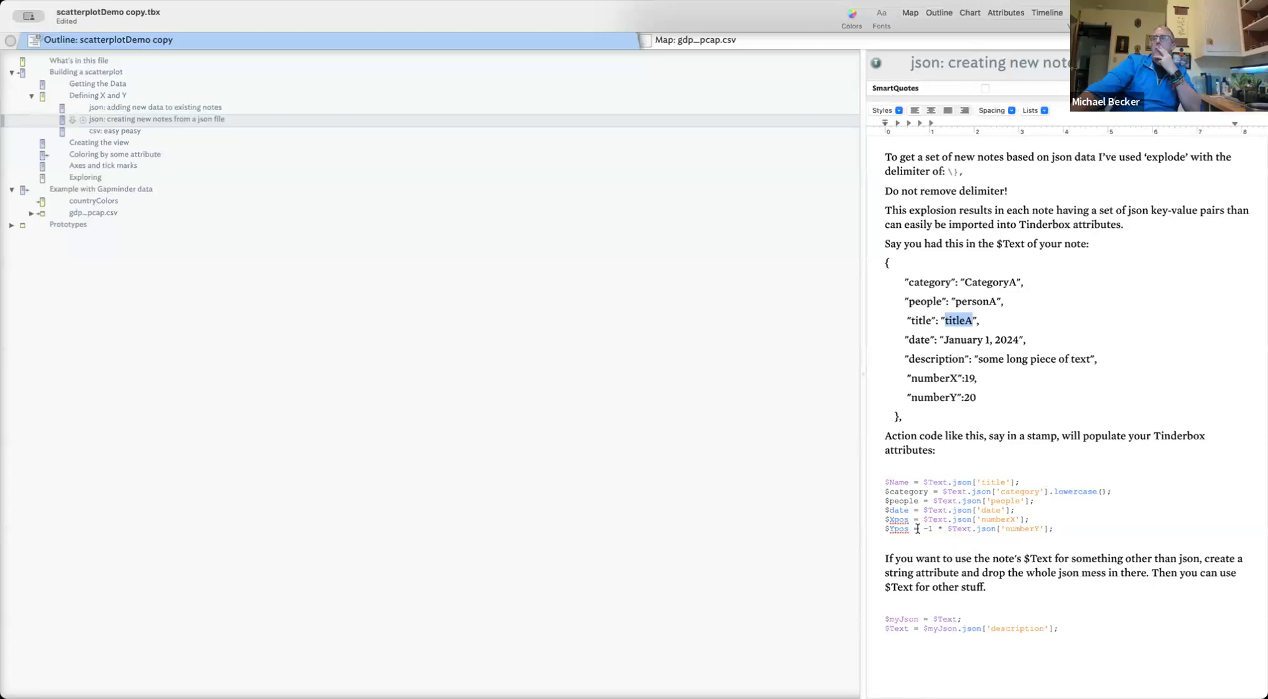
{"action": "left_click", "coordinate": [1060, 527]}
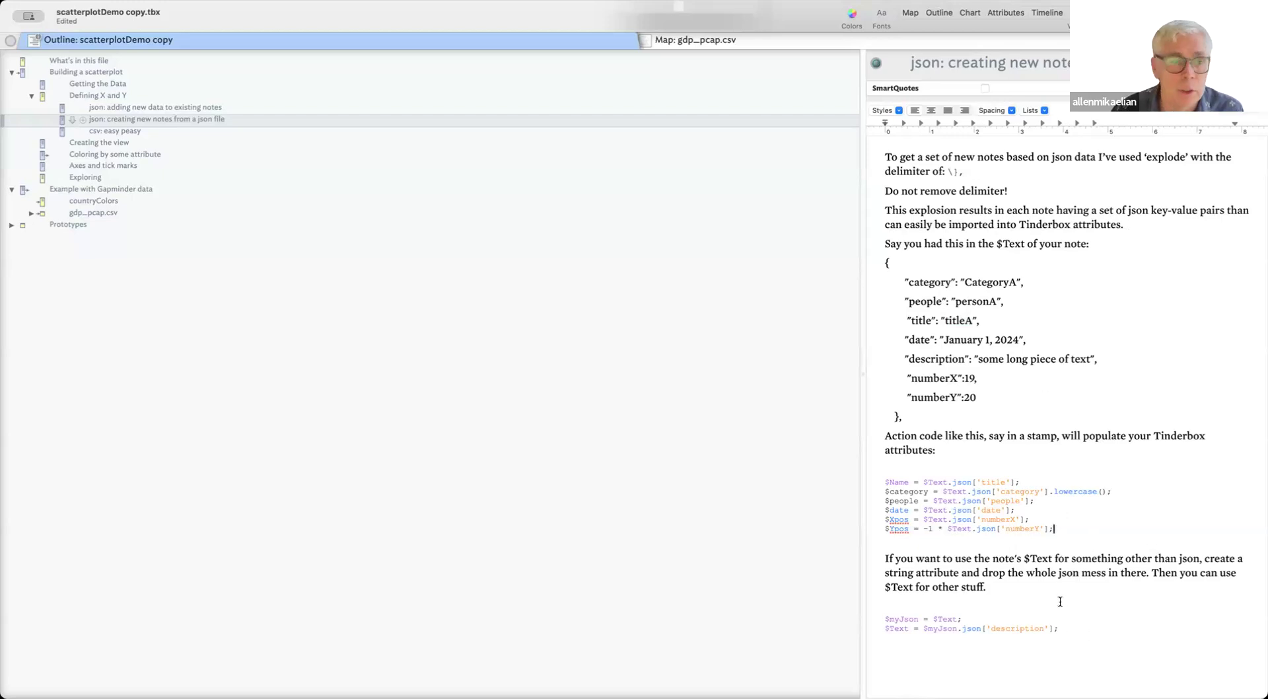
Open the "csv: easy peasy" note and inspect the plot appearance stamp in a widened, repositioned Document Inspector, closing the inspector when done
{"action": "left_click", "coordinate": [109, 133]}
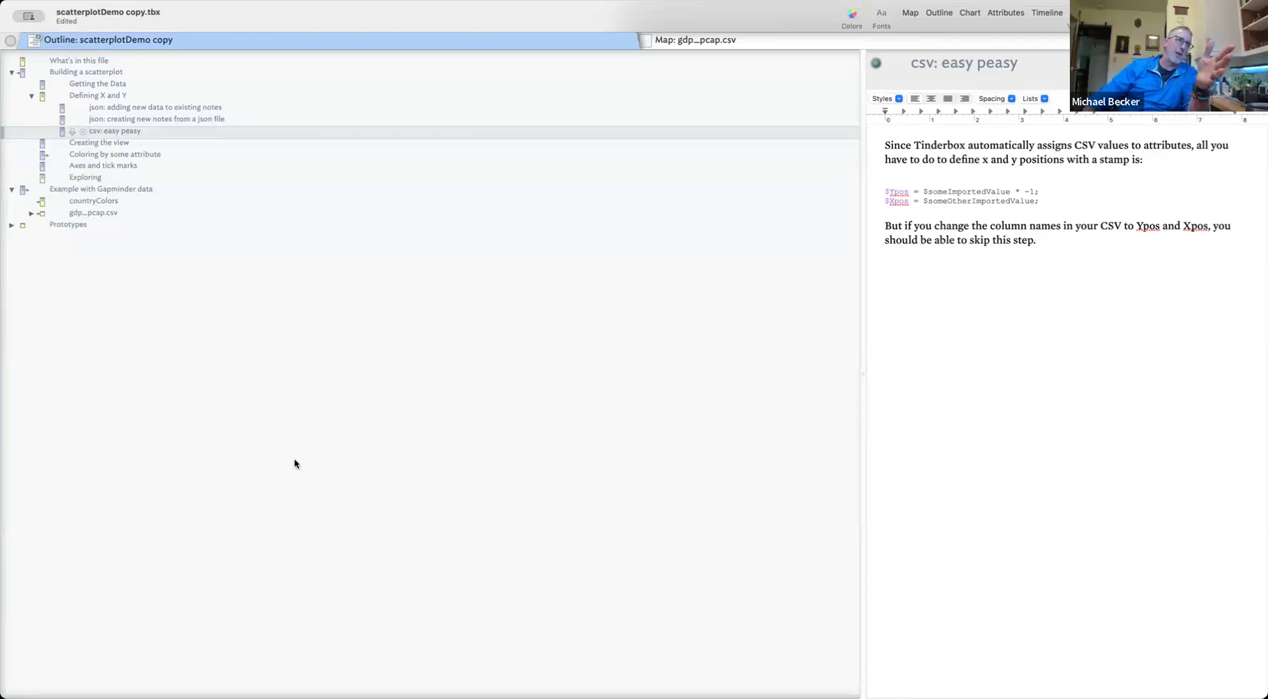
{"action": "left_click", "coordinate": [262, 0]}
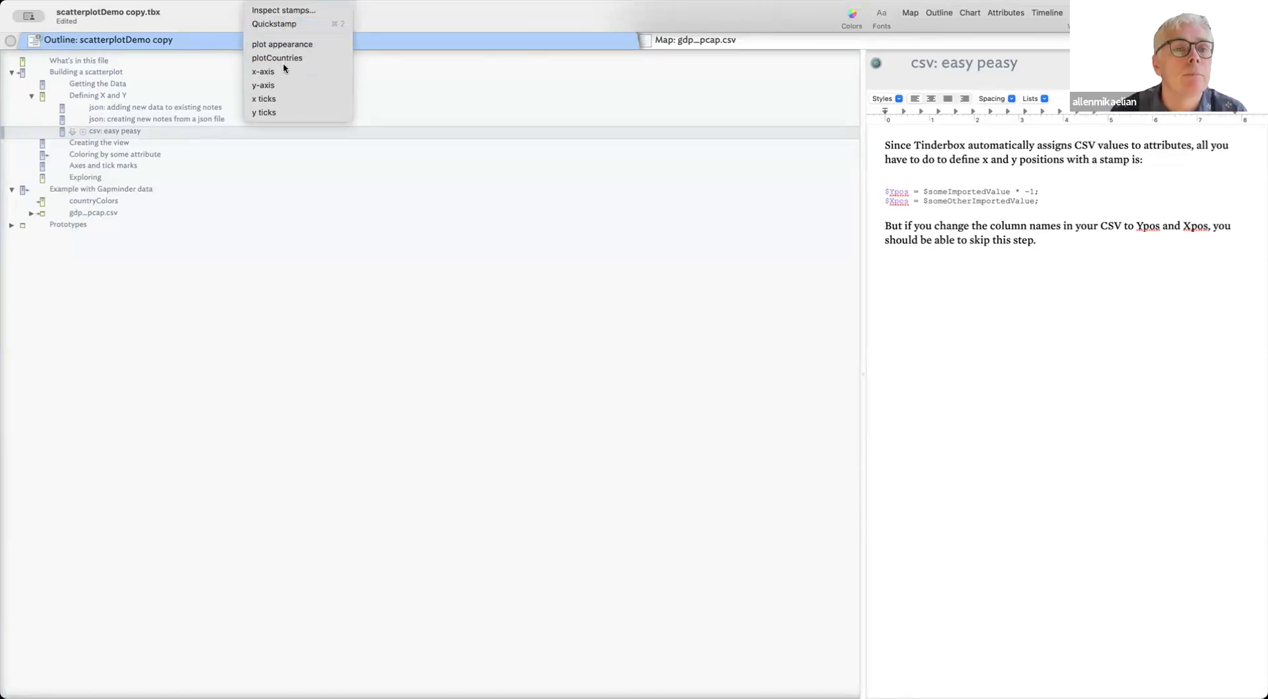
{"action": "left_click", "coordinate": [292, 9]}
{"action": "left_click", "coordinate": [789, 387]}
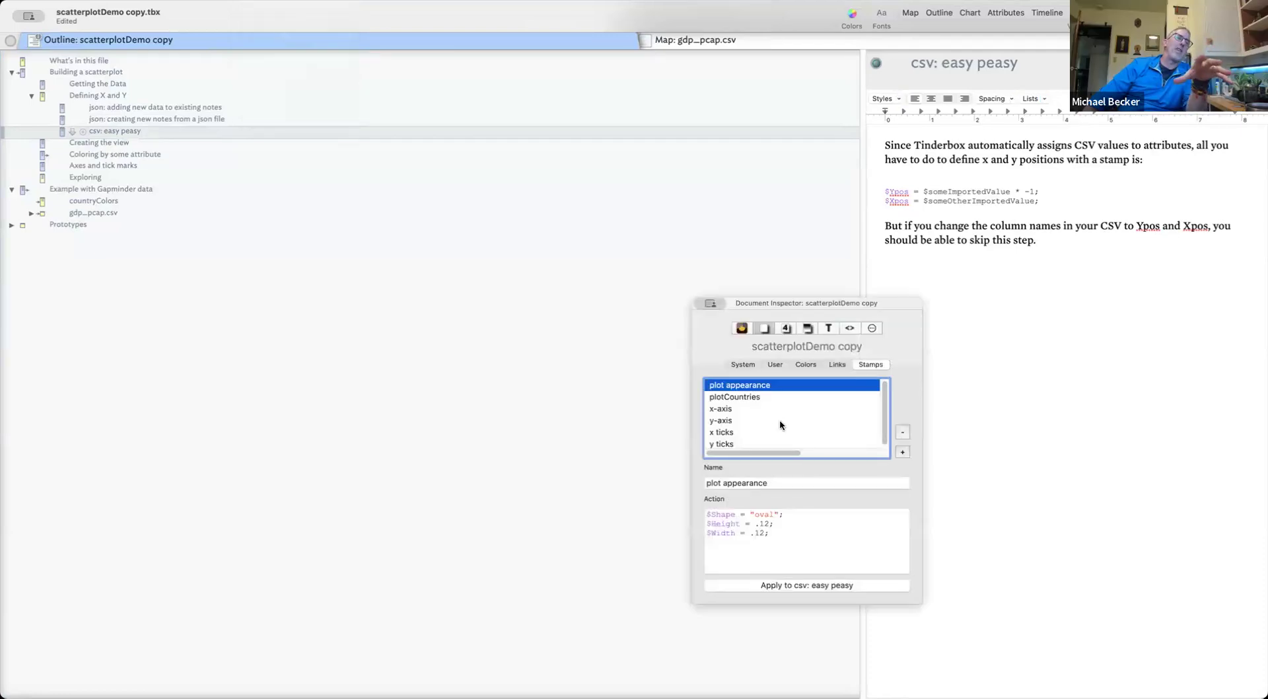
{"action": "left_click_drag", "start_coordinate": [918, 601], "coordinate": [1034, 593]}
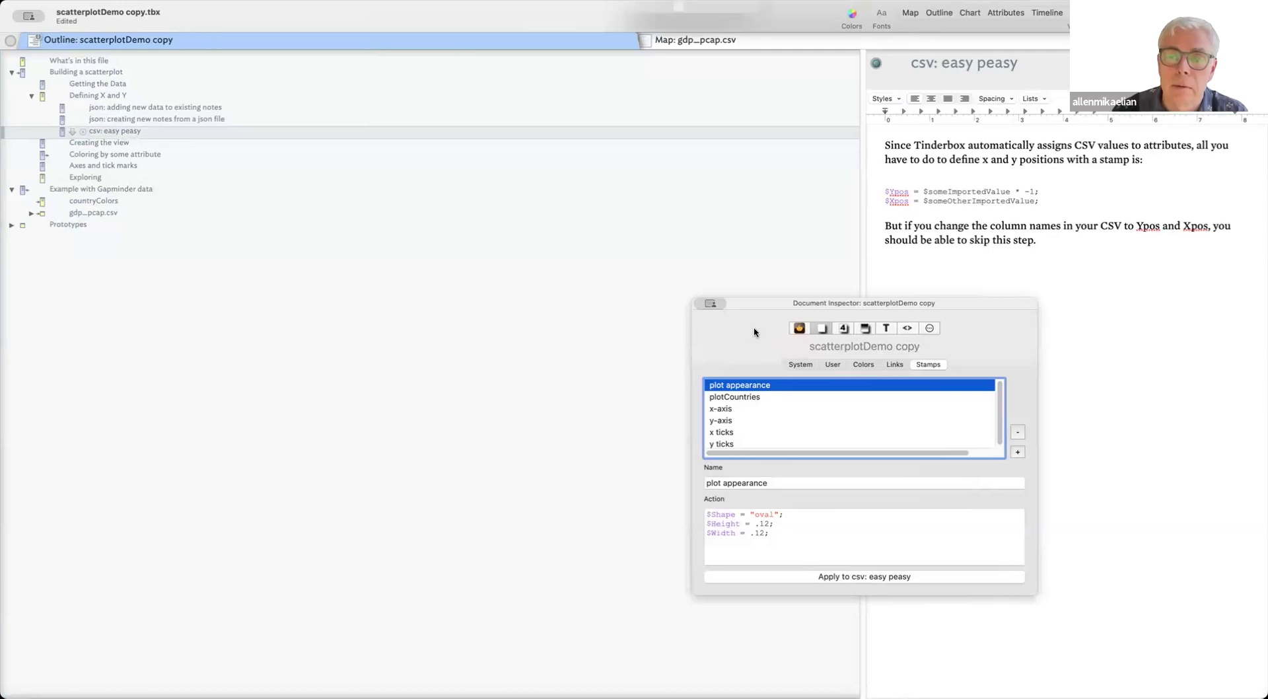
{"action": "left_click_drag", "start_coordinate": [755, 304], "coordinate": [823, 310]}
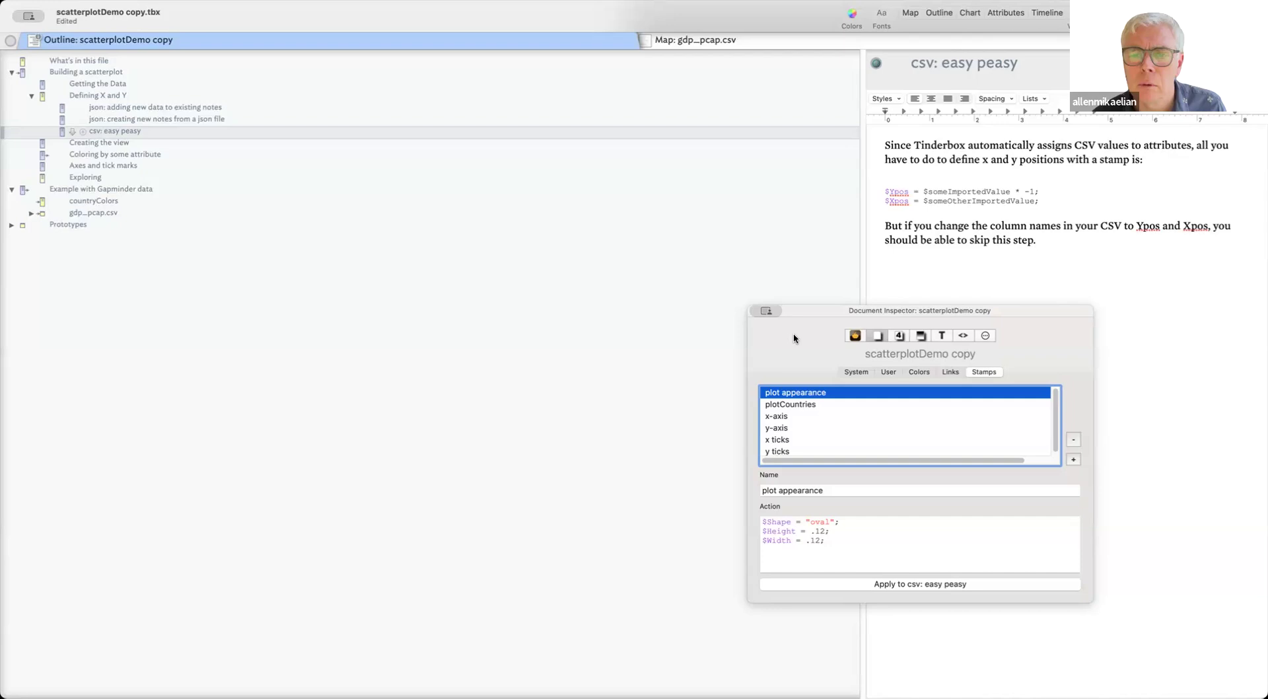
{"action": "left_click_drag", "start_coordinate": [770, 308], "coordinate": [792, 327]}
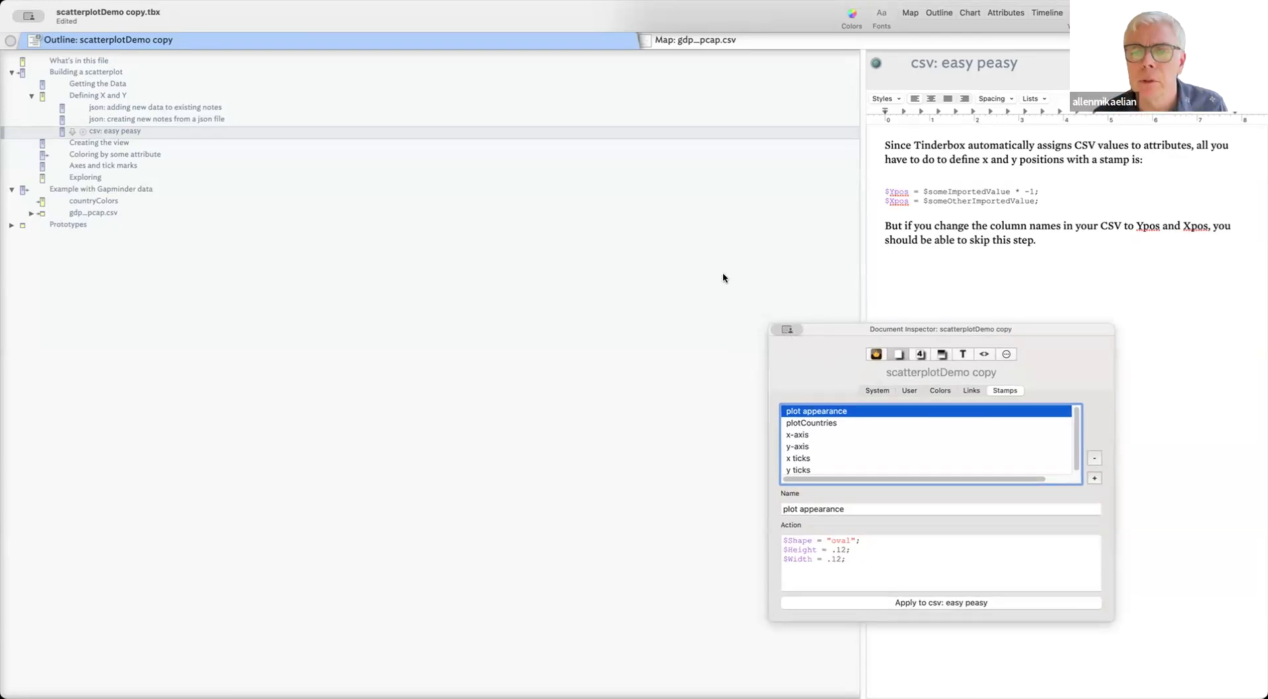
{"action": "key", "text": "super+w"}
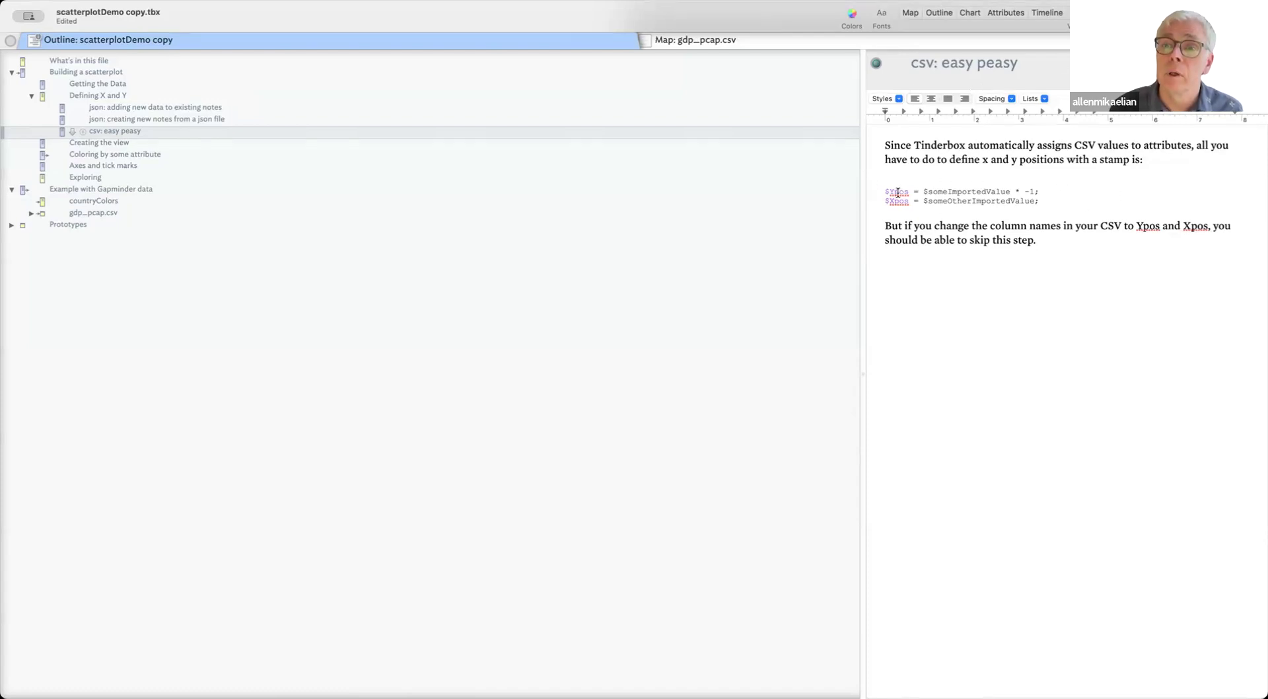
Examine the stamp code in "csv: easy peasy", highlighting both position assignments, the $Ypos expression and its -1 multiplier
{"action": "left_click_drag", "start_coordinate": [1046, 203], "coordinate": [885, 191]}
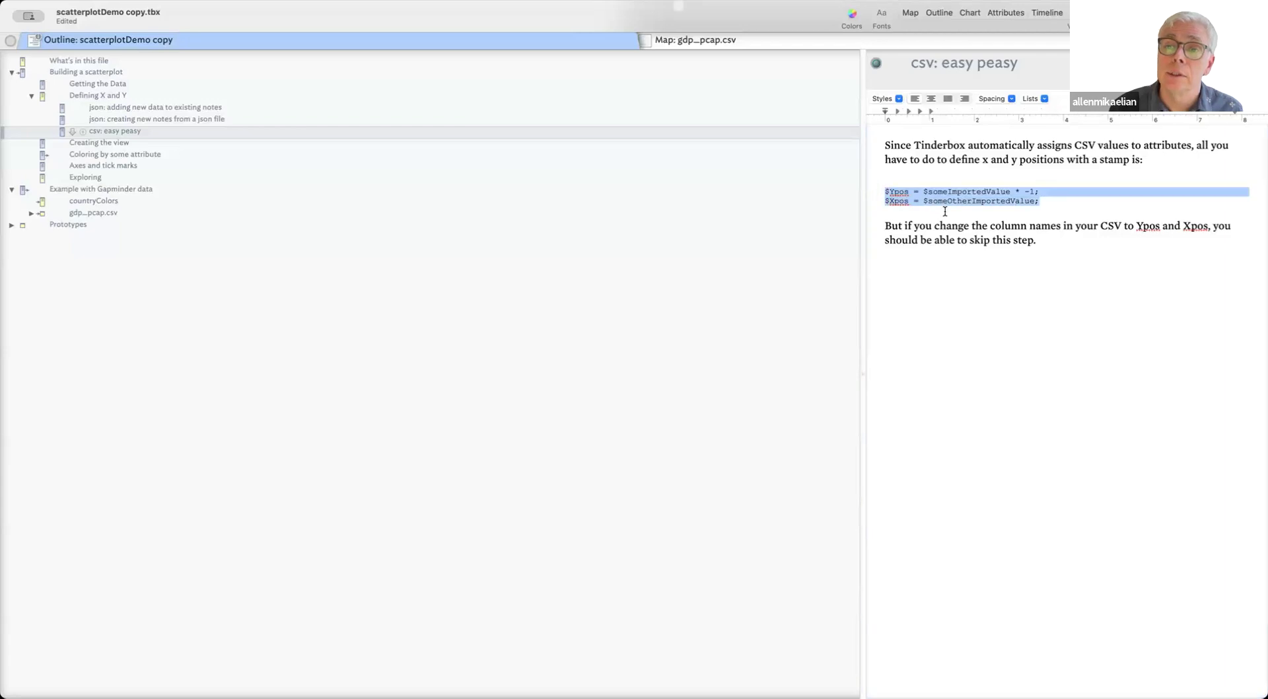
{"action": "left_click", "coordinate": [910, 192]}
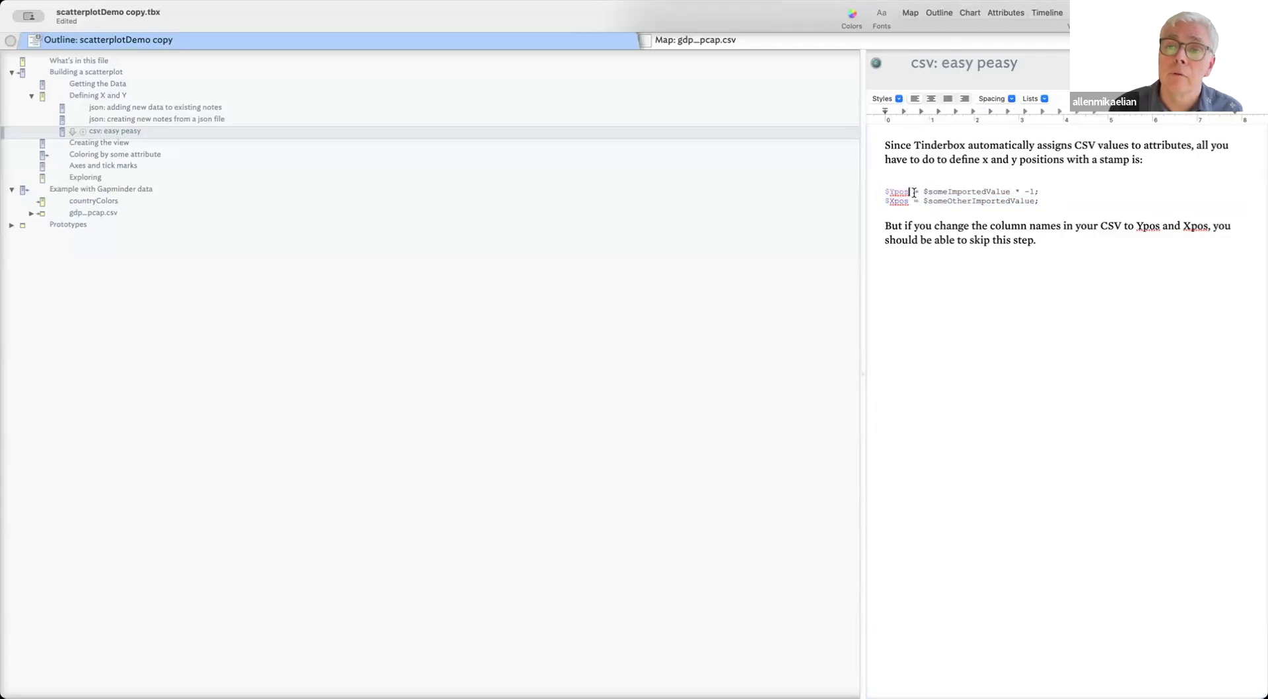
{"action": "left_click", "coordinate": [965, 193]}
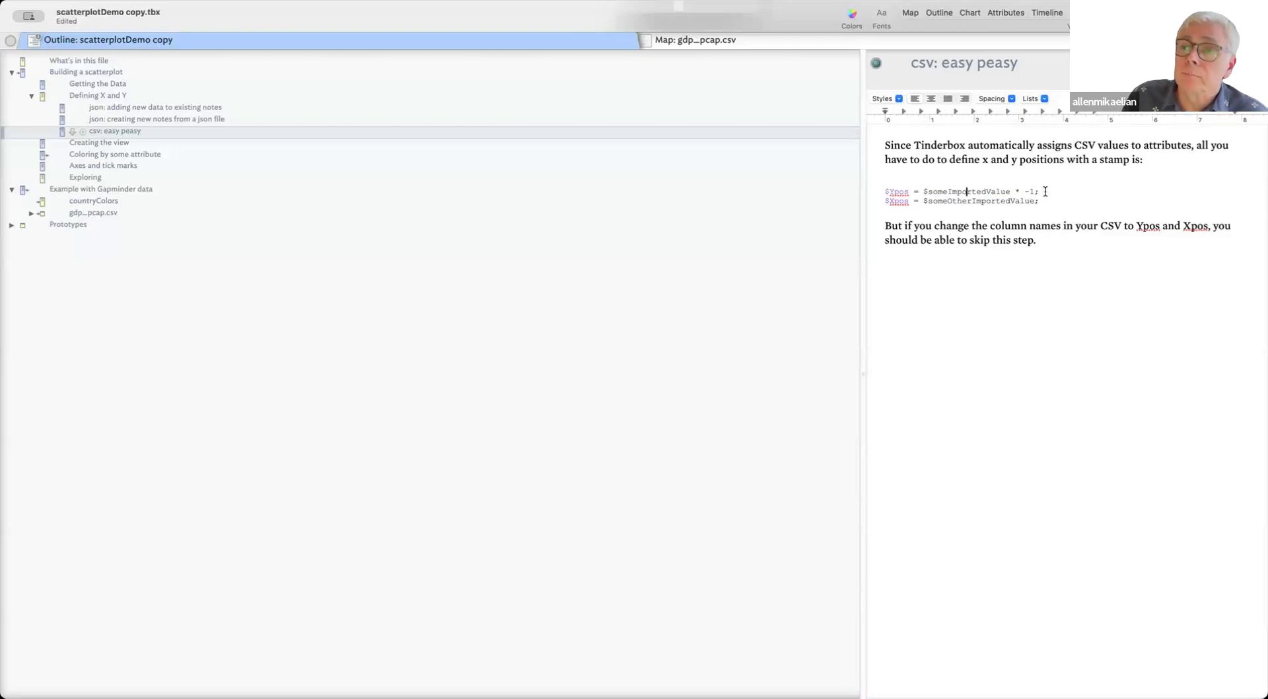
{"action": "left_click_drag", "start_coordinate": [1046, 191], "coordinate": [918, 191]}
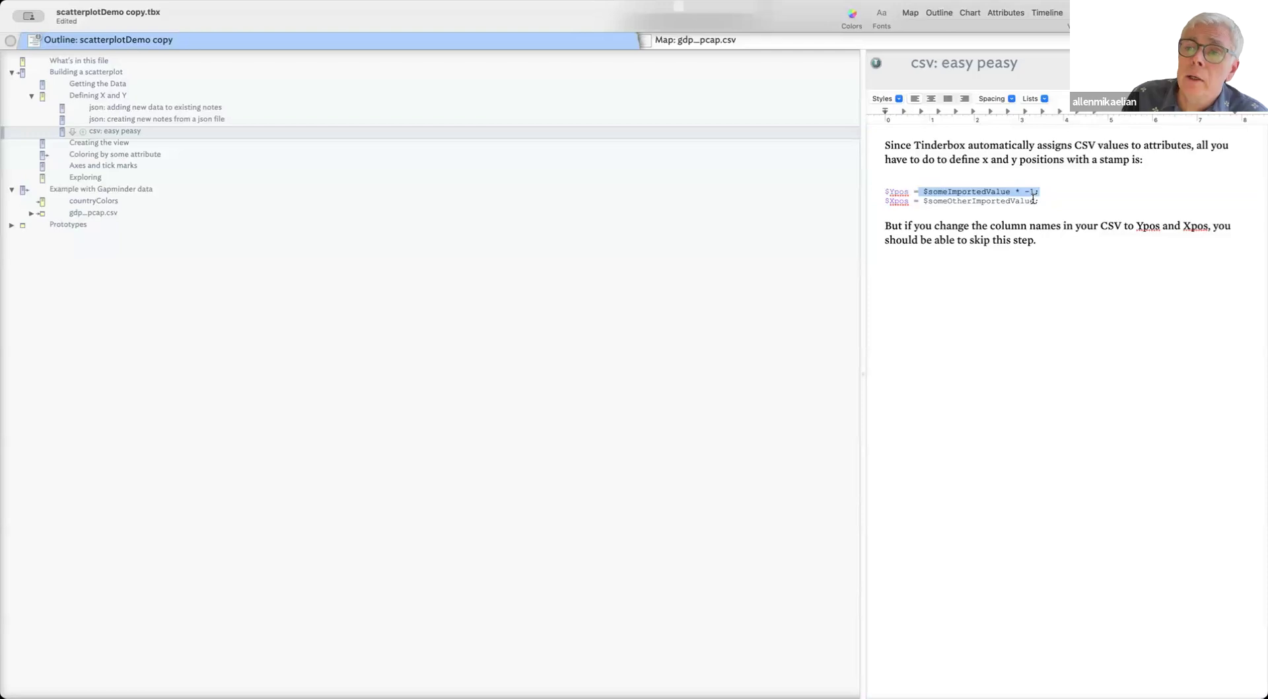
{"action": "left_click_drag", "start_coordinate": [1036, 191], "coordinate": [1024, 192]}
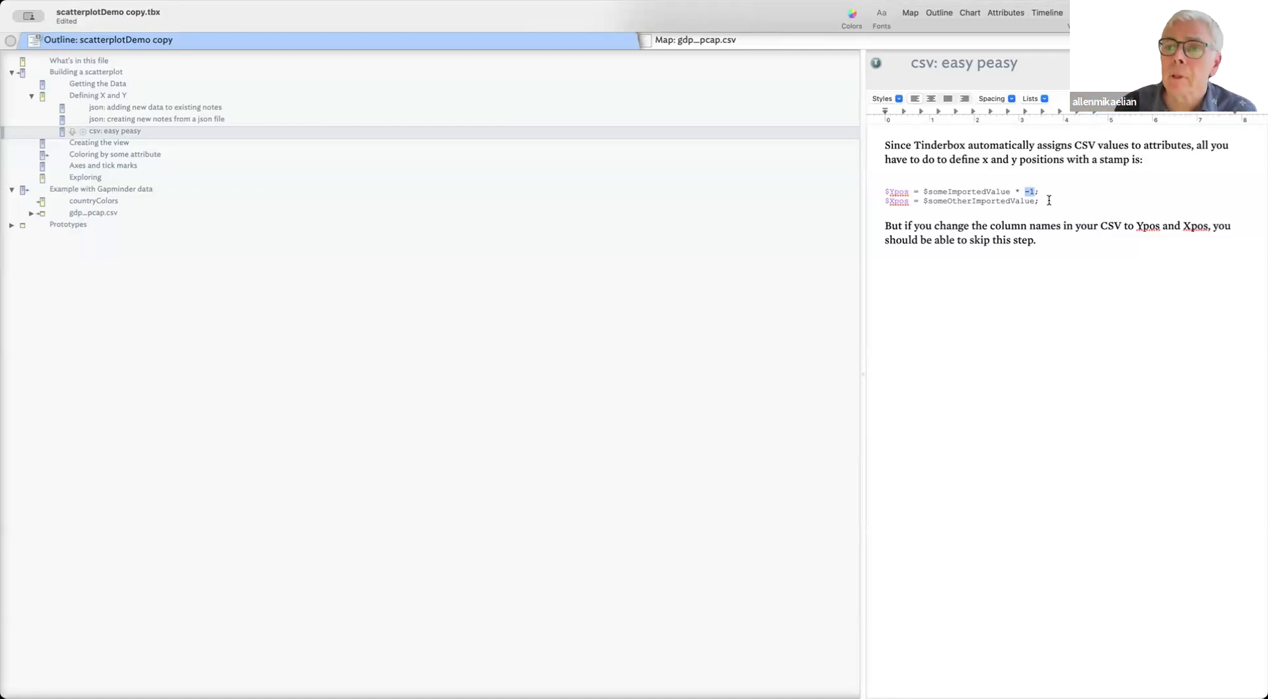
Open the "Creating the view" note and review its appearance stamp code and the available stamps, highlighting MapNameSize in the code
{"action": "left_click", "coordinate": [1049, 200]}
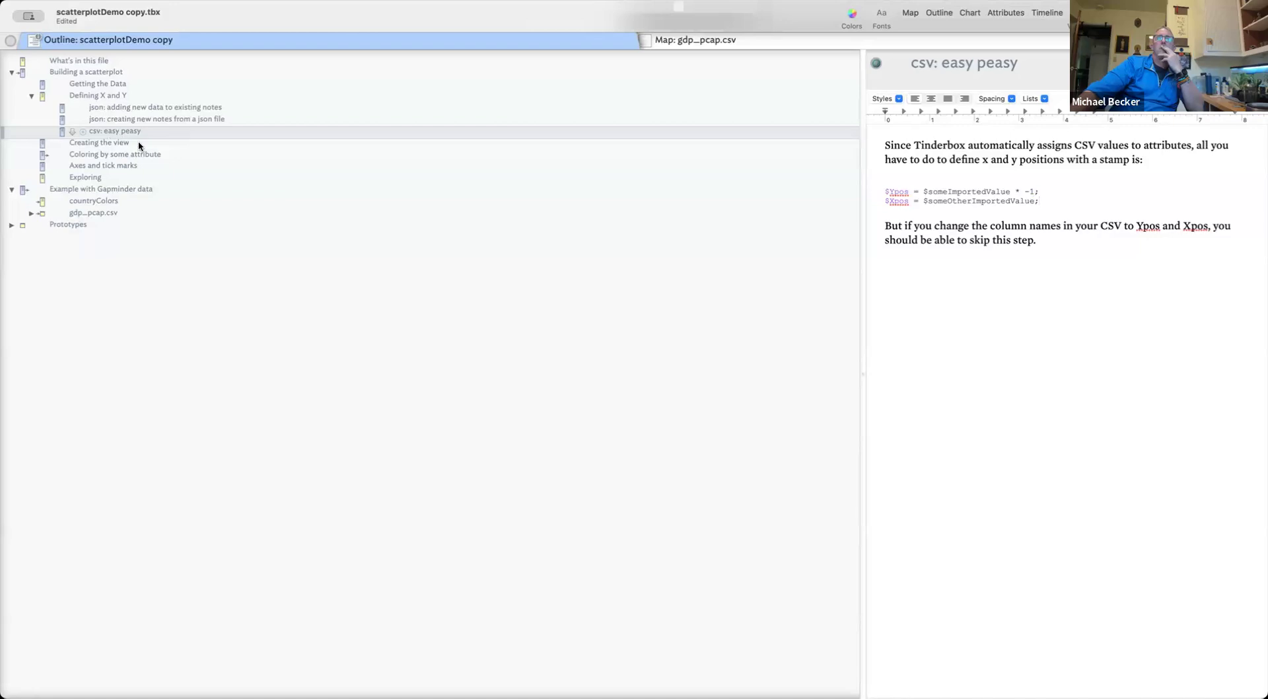
{"action": "left_click", "coordinate": [117, 143]}
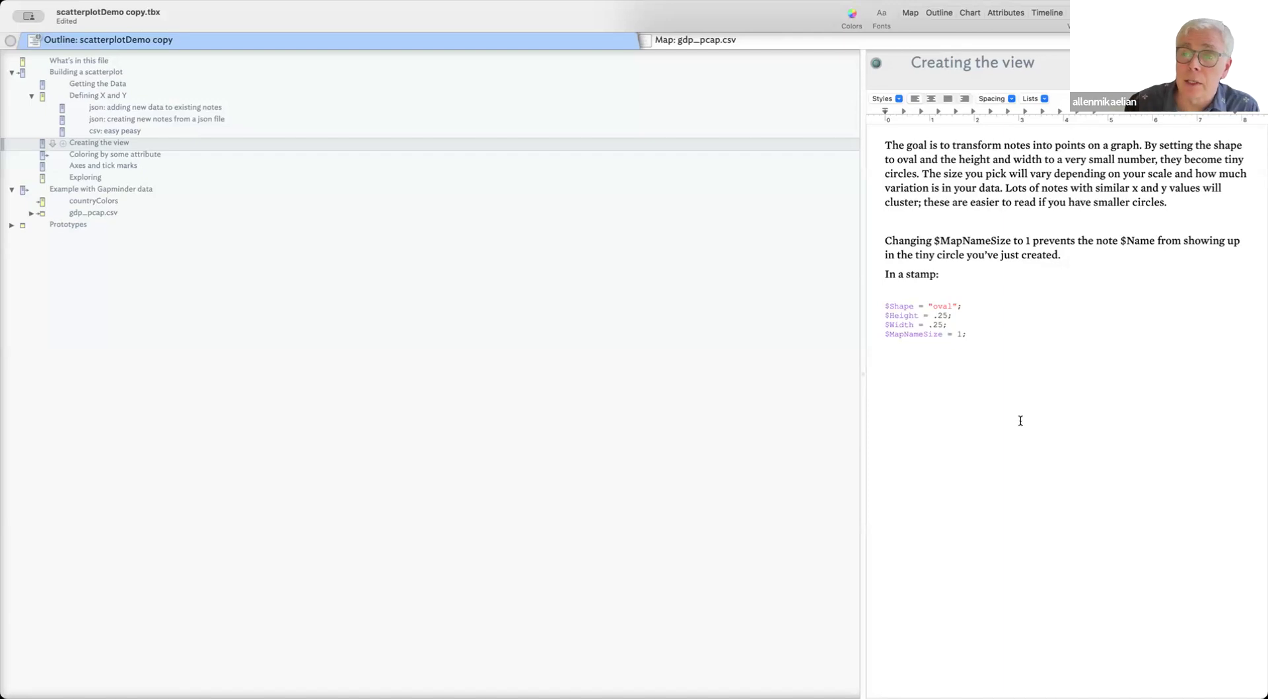
{"action": "left_click", "coordinate": [976, 331]}
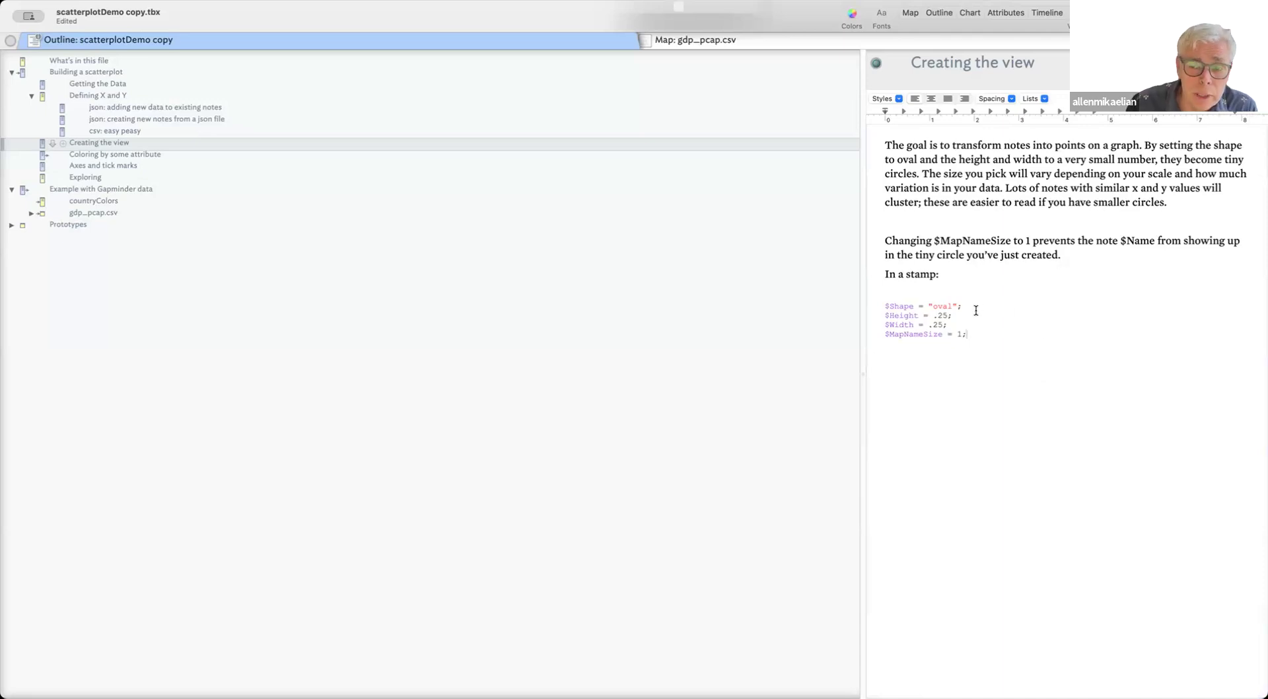
{"action": "left_click", "coordinate": [263, 1]}
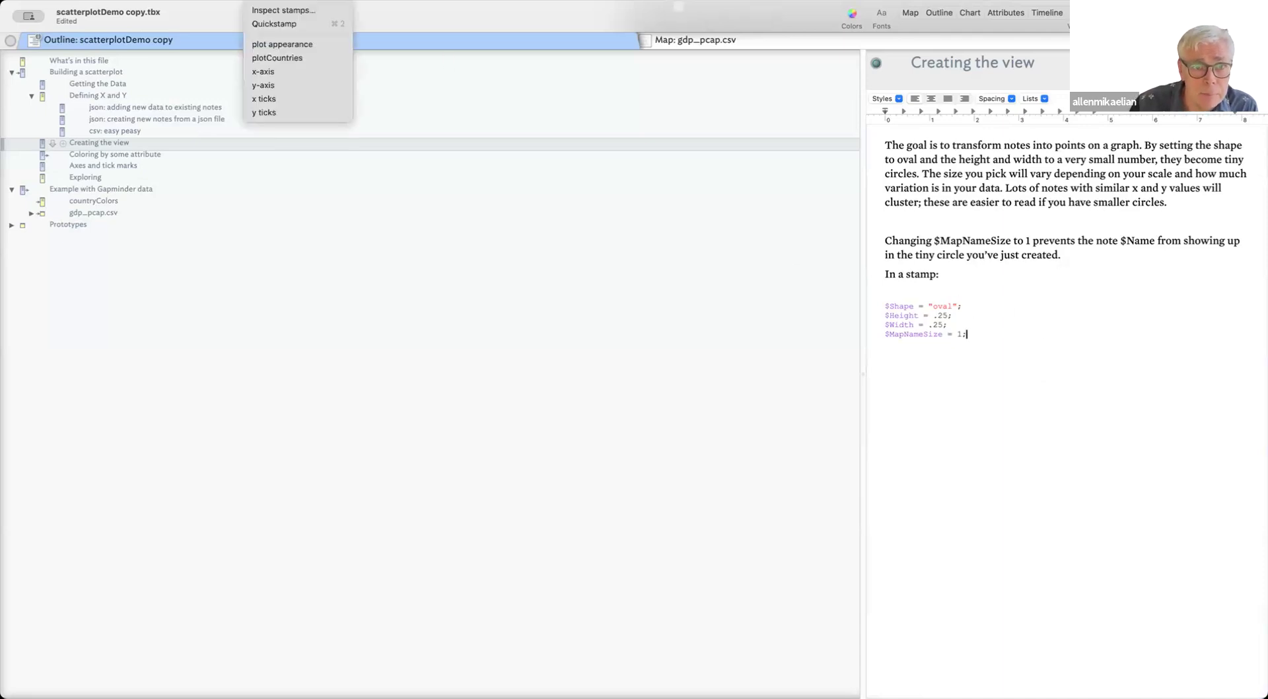
{"action": "left_click", "coordinate": [581, 77]}
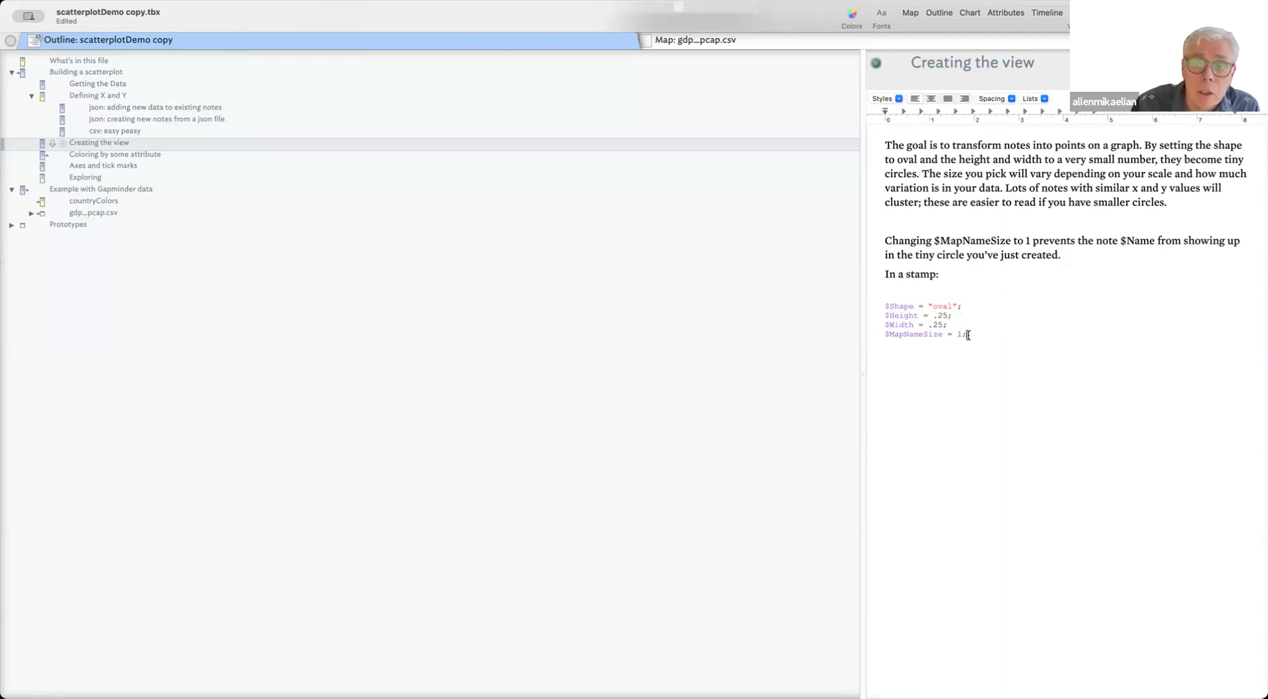
{"action": "double_click", "coordinate": [903, 335]}
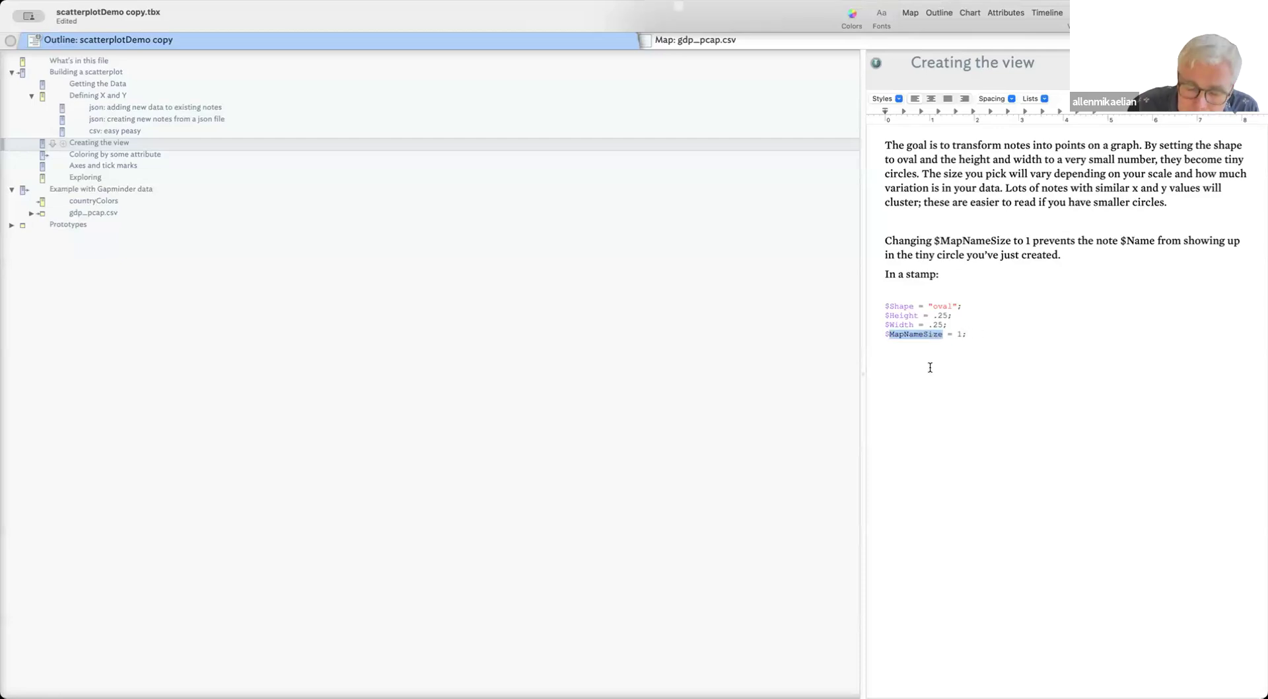
{"action": "left_click", "coordinate": [979, 338]}
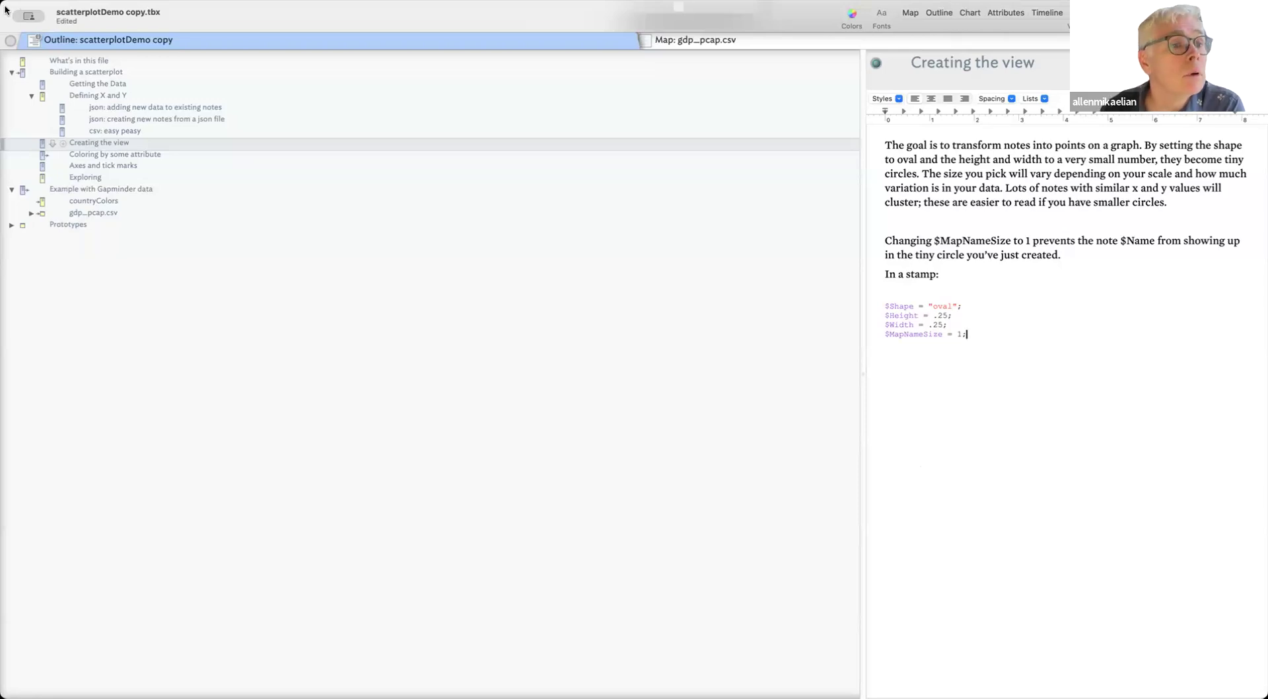
Open the "Coloring by some attribute" note and read through it, highlighting the whole continent block of the JSON color definitions
{"action": "left_click", "coordinate": [138, 153]}
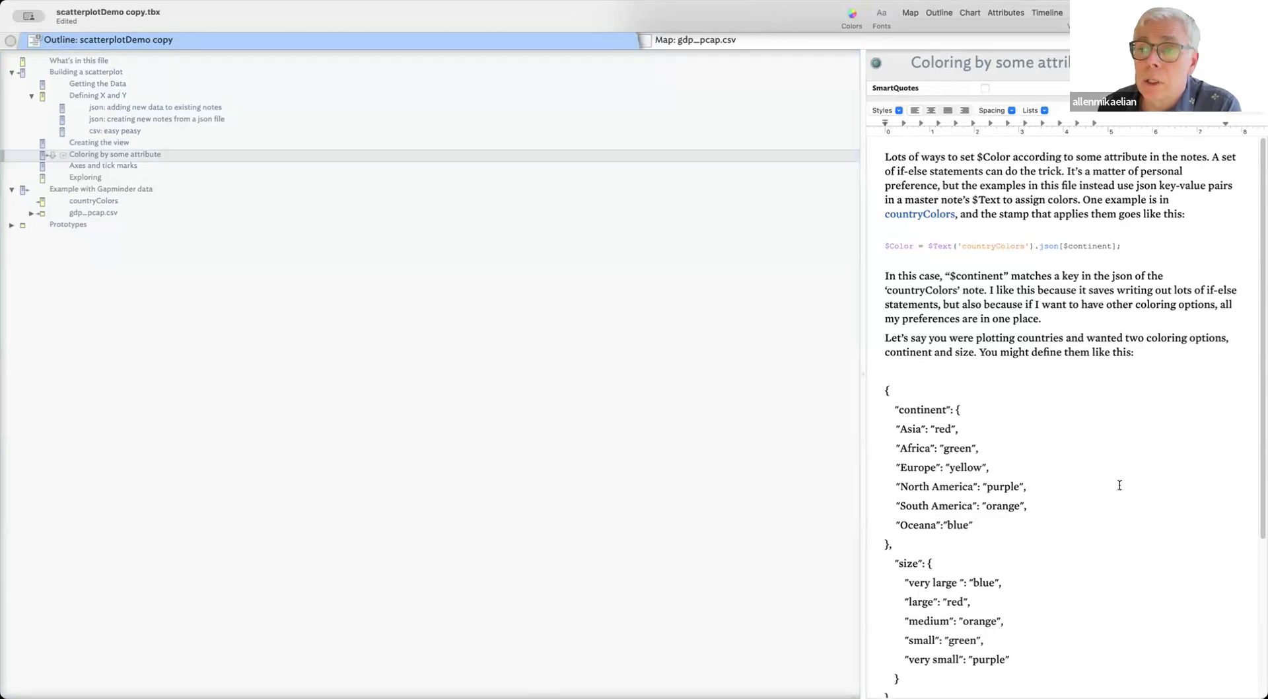
{"action": "scroll", "coordinate": [1134, 500], "scroll_direction": "down", "scroll_amount": 3}
{"action": "scroll", "coordinate": [1133, 500], "scroll_direction": "up", "scroll_amount": 3}
{"action": "scroll", "coordinate": [1133, 500], "scroll_direction": "down", "scroll_amount": 3}
{"action": "scroll", "coordinate": [1133, 500], "scroll_direction": "up", "scroll_amount": 2}
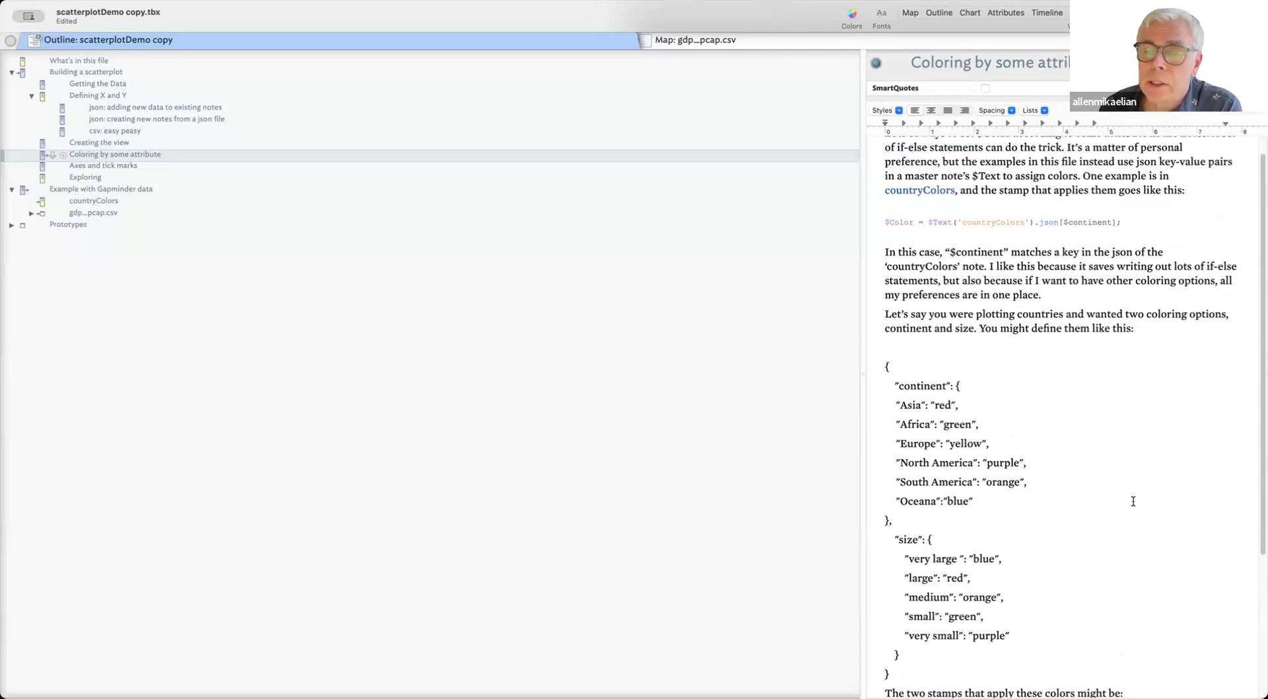
{"action": "scroll", "coordinate": [1041, 414], "scroll_direction": "down", "scroll_amount": 2}
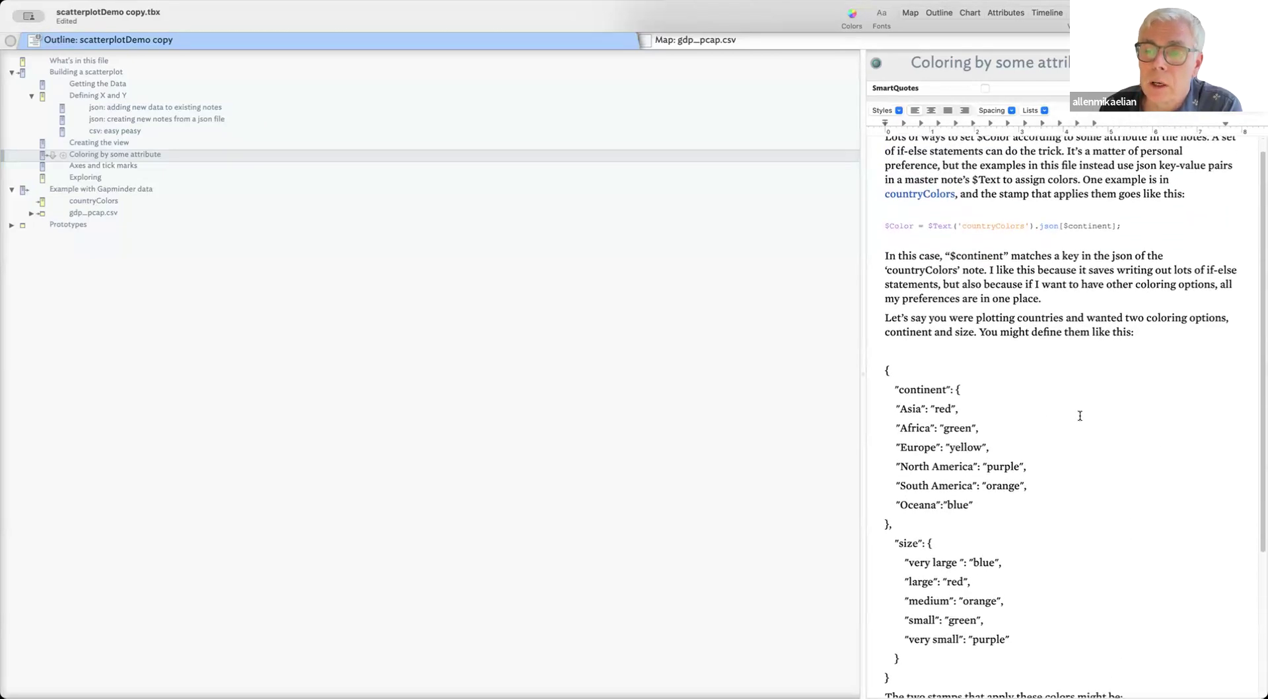
{"action": "left_click_drag", "start_coordinate": [885, 332], "coordinate": [913, 487]}
{"action": "scroll", "coordinate": [1129, 374], "scroll_direction": "up", "scroll_amount": 1}
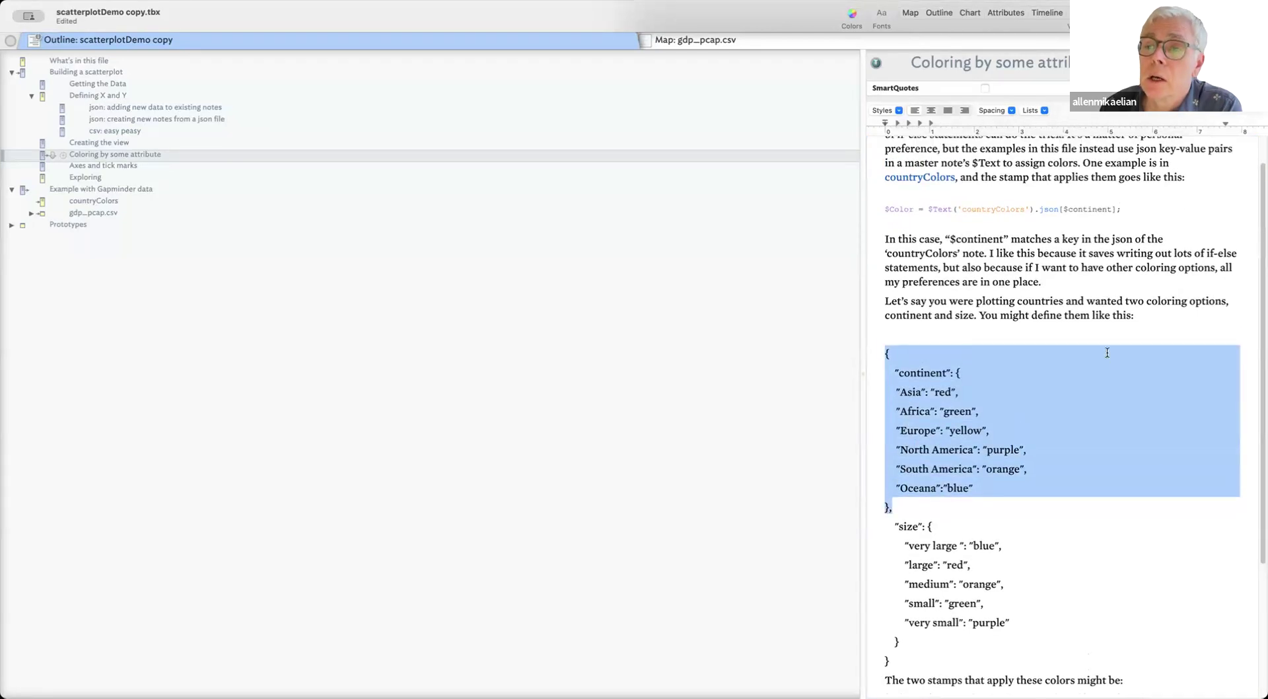
{"action": "left_click", "coordinate": [1092, 316]}
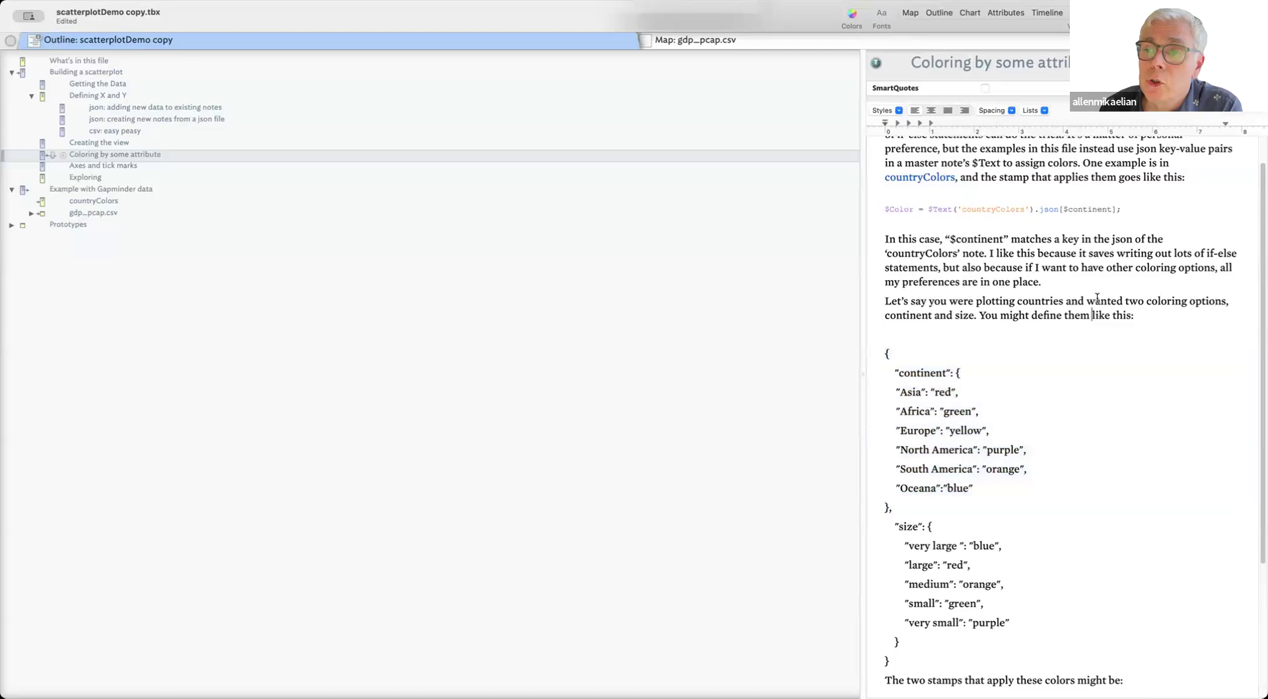
Reread the coloring explanation and highlight the Asia key and its value "red" in the continent definitions
{"action": "scroll", "coordinate": [1100, 297], "scroll_direction": "up", "scroll_amount": 1}
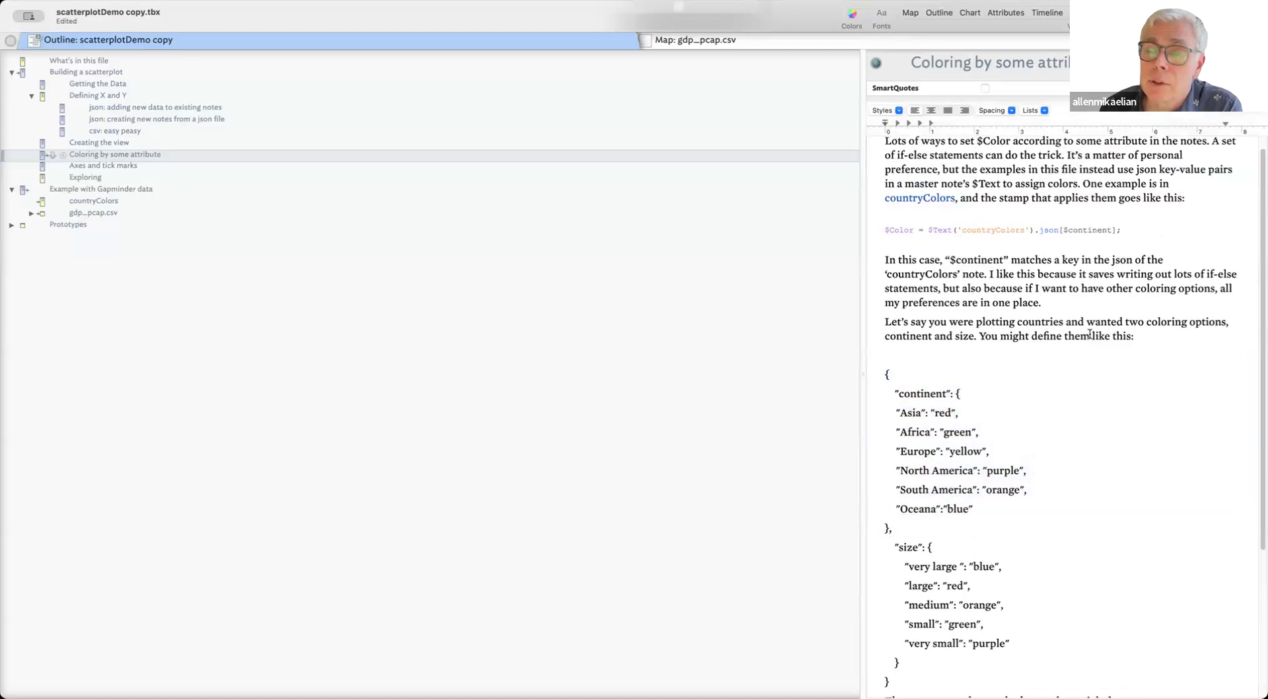
{"action": "scroll", "coordinate": [1126, 327], "scroll_direction": "up", "scroll_amount": 1}
{"action": "scroll", "coordinate": [1127, 323], "scroll_direction": "down", "scroll_amount": 1}
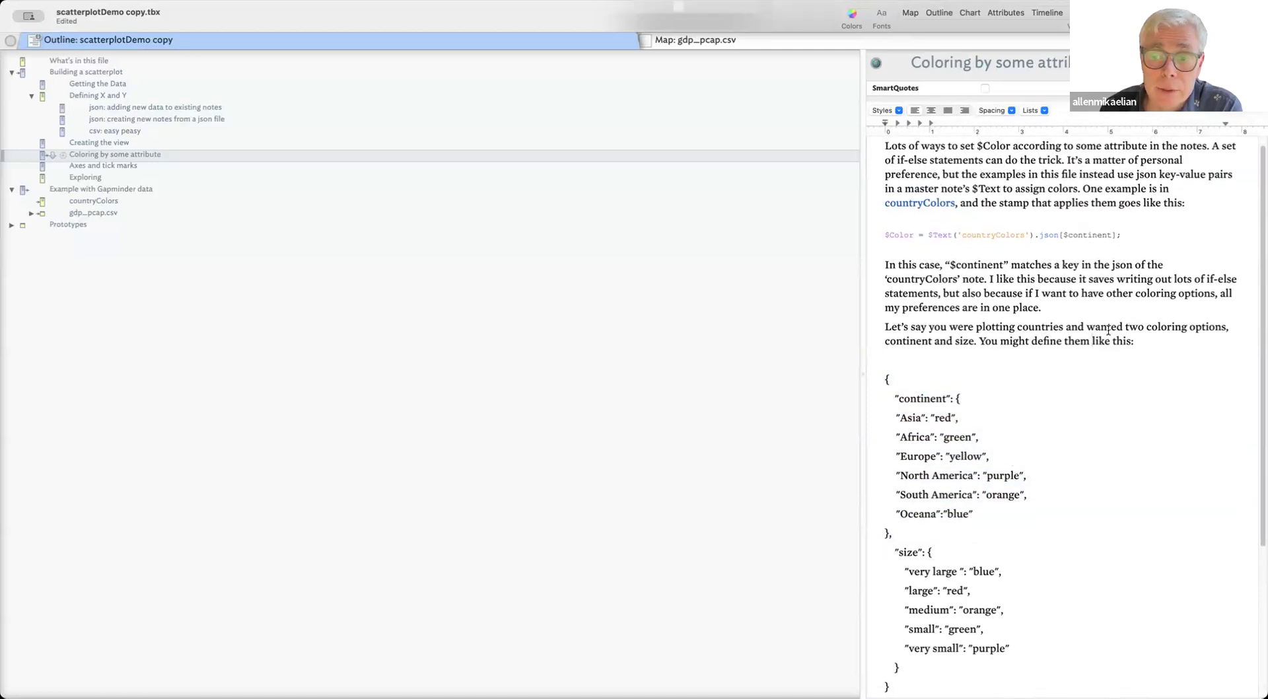
{"action": "scroll", "coordinate": [1058, 364], "scroll_direction": "down", "scroll_amount": 1}
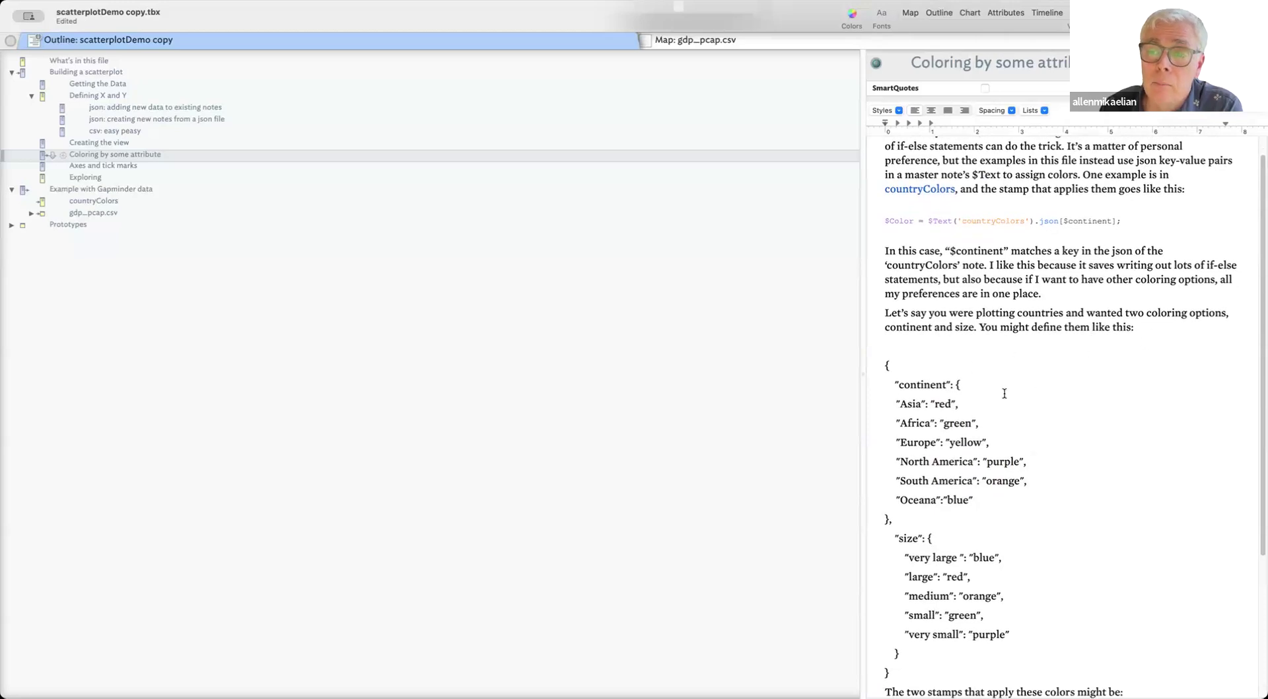
{"action": "scroll", "coordinate": [1072, 365], "scroll_direction": "down", "scroll_amount": 3}
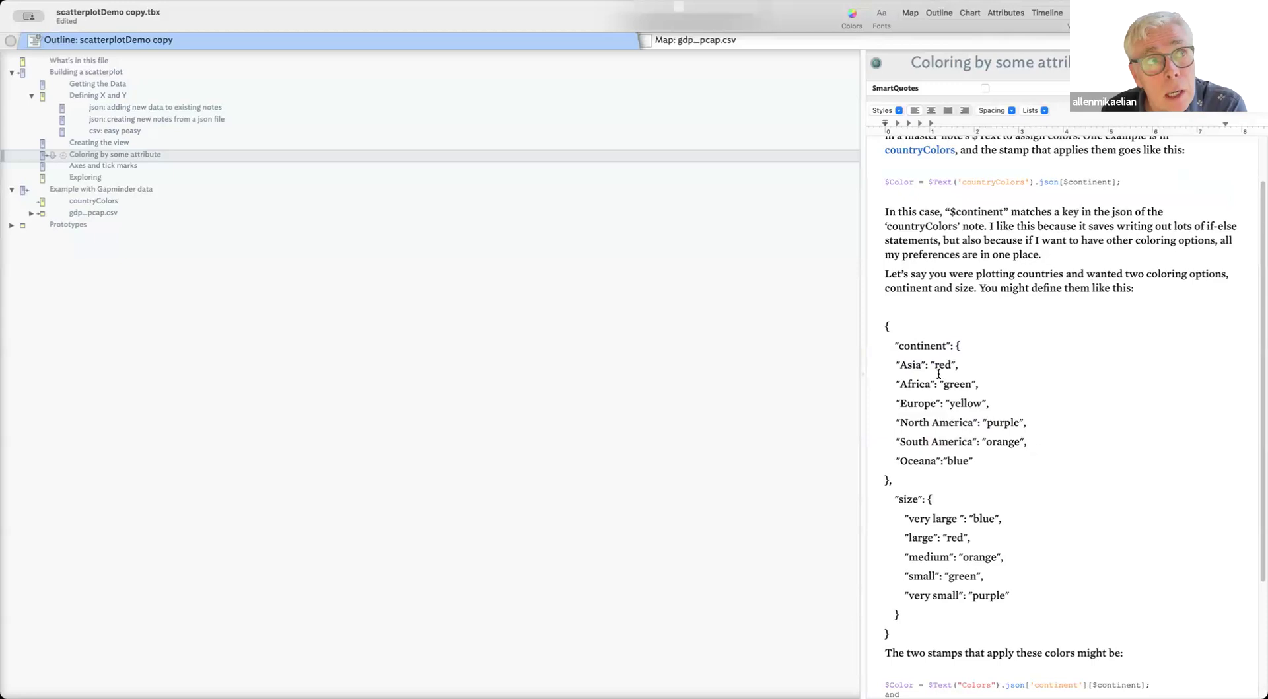
{"action": "double_click", "coordinate": [904, 367]}
{"action": "double_click", "coordinate": [943, 366]}
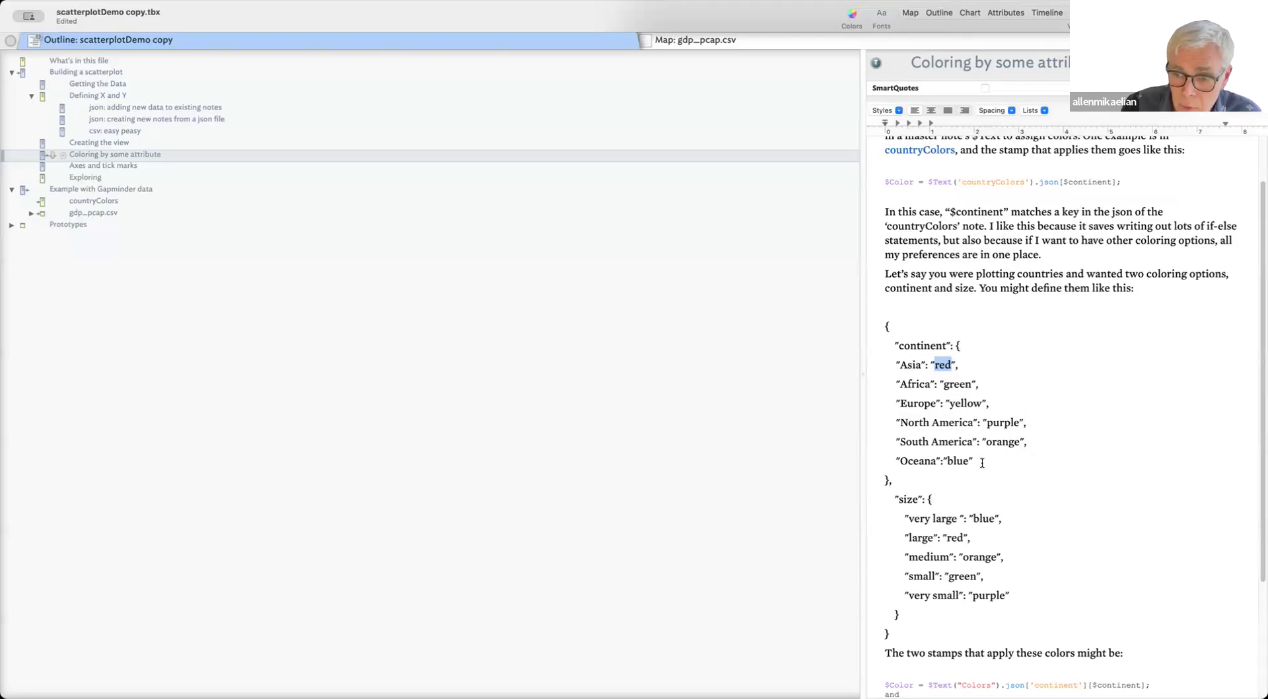
Compare the two coloring options in the JSON by highlighting the "continent" key and the "size" key
{"action": "scroll", "coordinate": [998, 341], "scroll_direction": "down", "scroll_amount": 1}
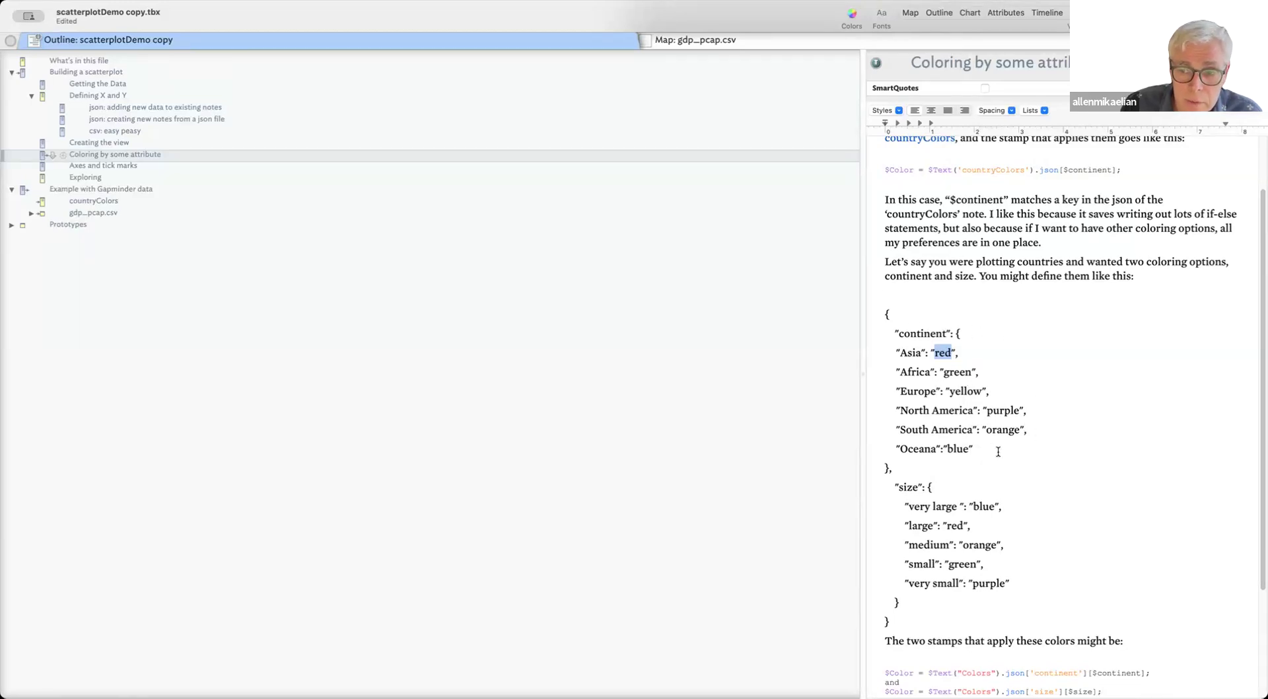
{"action": "scroll", "coordinate": [932, 422], "scroll_direction": "down", "scroll_amount": 2}
{"action": "scroll", "coordinate": [1017, 416], "scroll_direction": "down", "scroll_amount": 1}
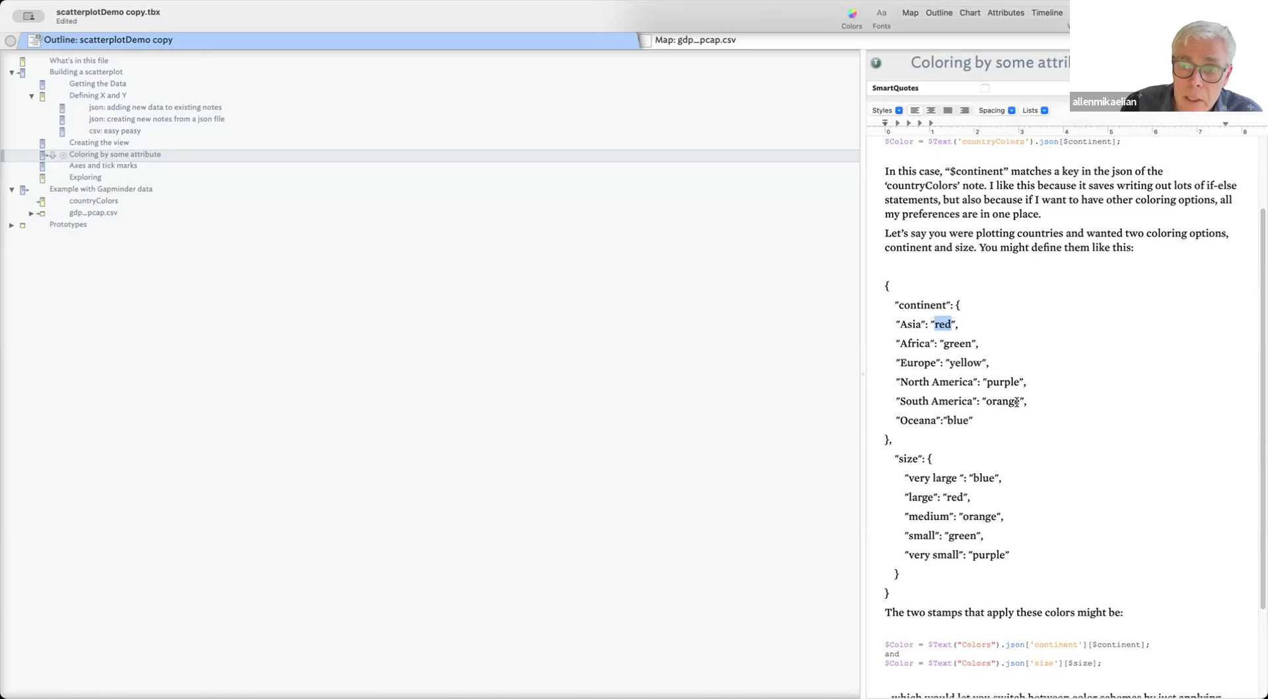
{"action": "double_click", "coordinate": [935, 293]}
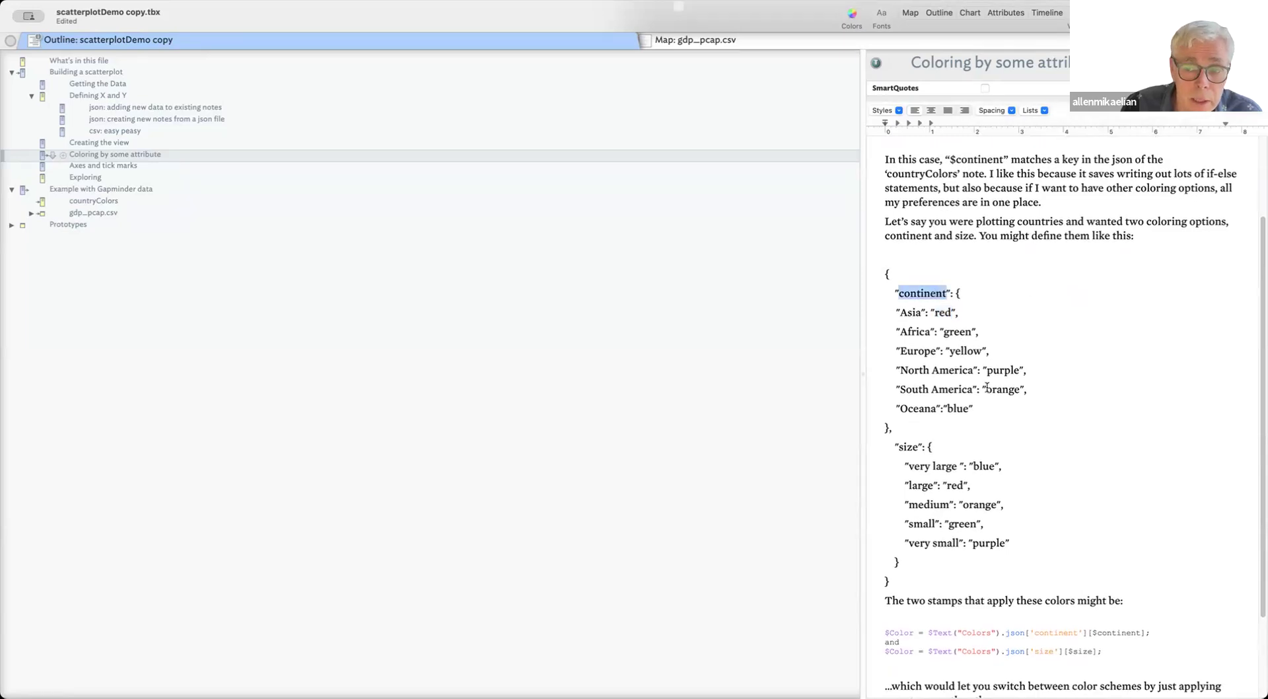
{"action": "double_click", "coordinate": [909, 447]}
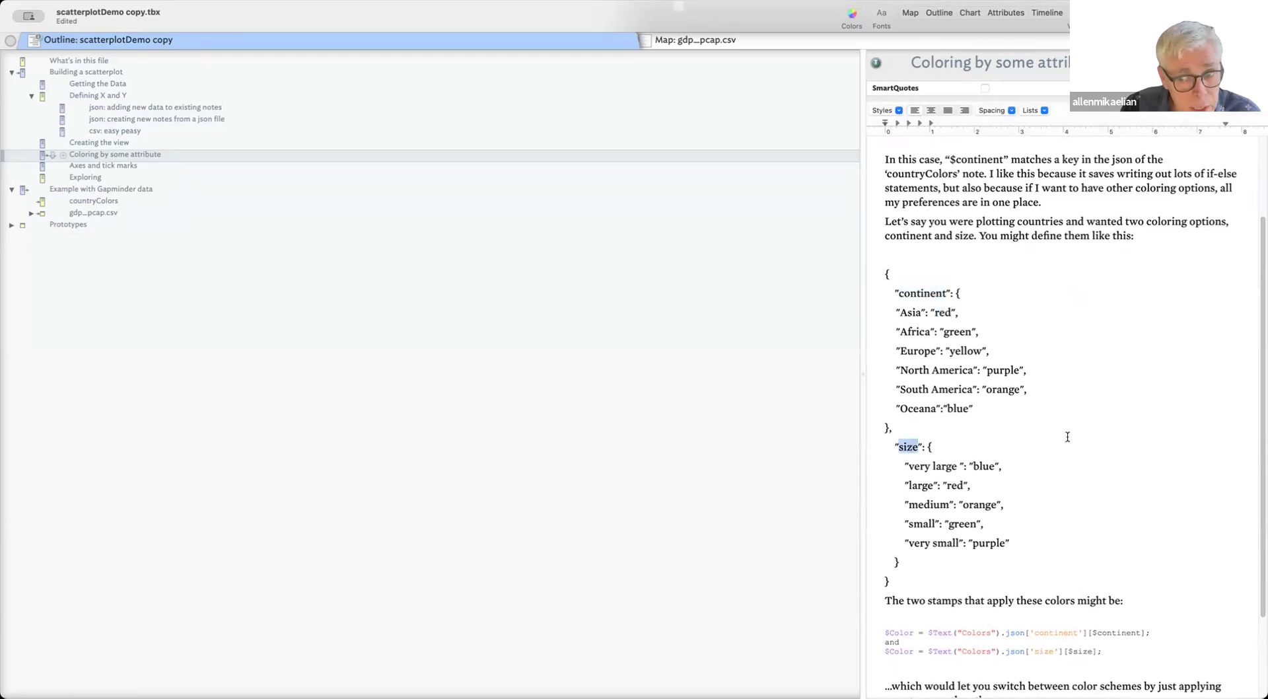
{"action": "scroll", "coordinate": [1059, 459], "scroll_direction": "down", "scroll_amount": 1}
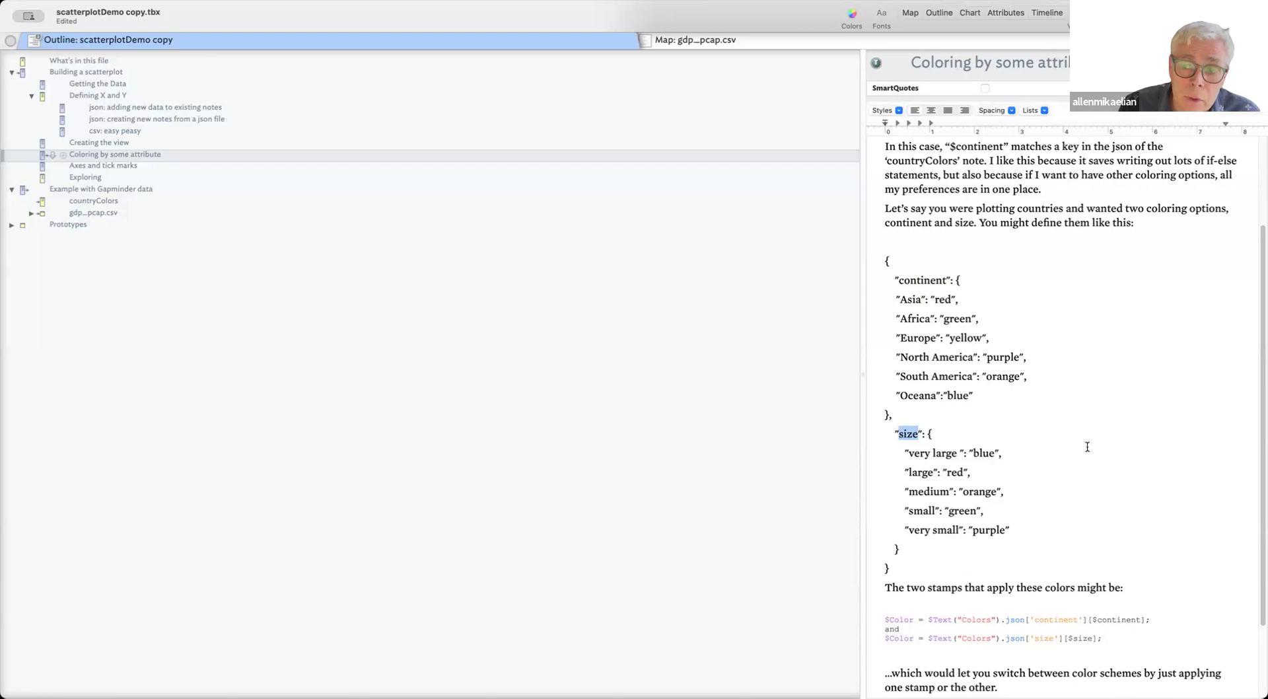
Relate the two $Color stamps to the JSON by highlighting the continent key, its full block and the size key
{"action": "scroll", "coordinate": [1087, 462], "scroll_direction": "down", "scroll_amount": 3}
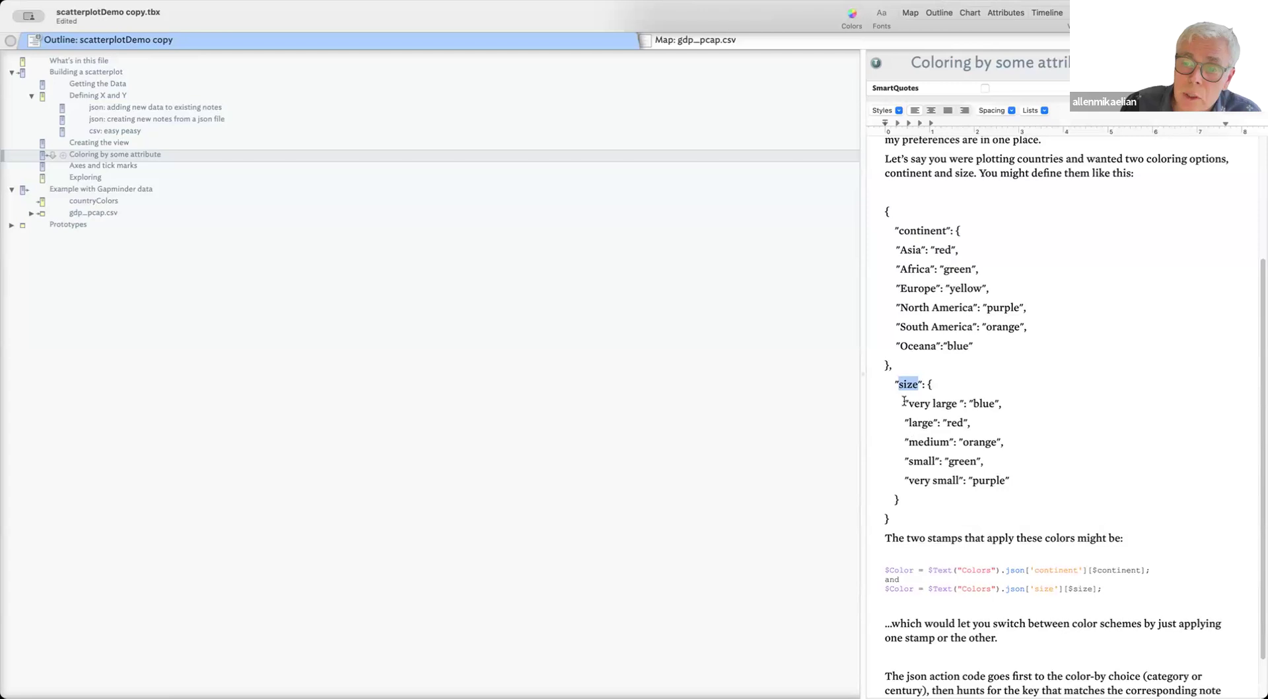
{"action": "double_click", "coordinate": [912, 231]}
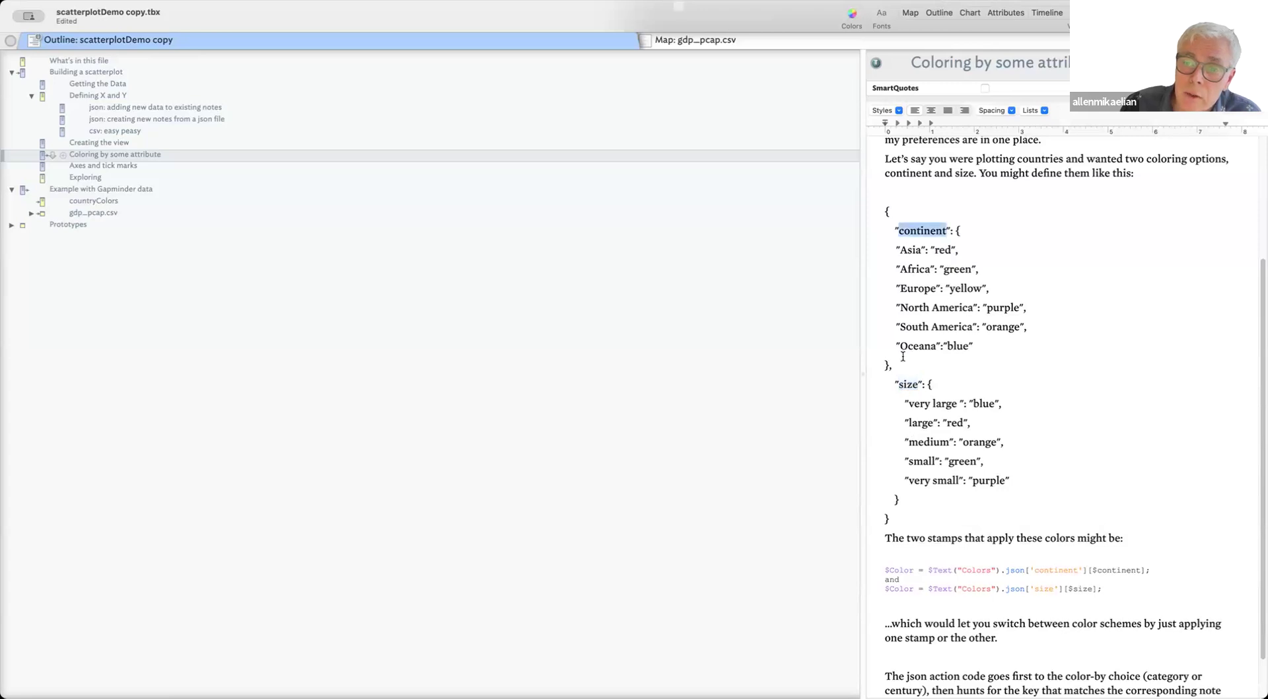
{"action": "left_click_drag", "start_coordinate": [907, 363], "coordinate": [871, 216]}
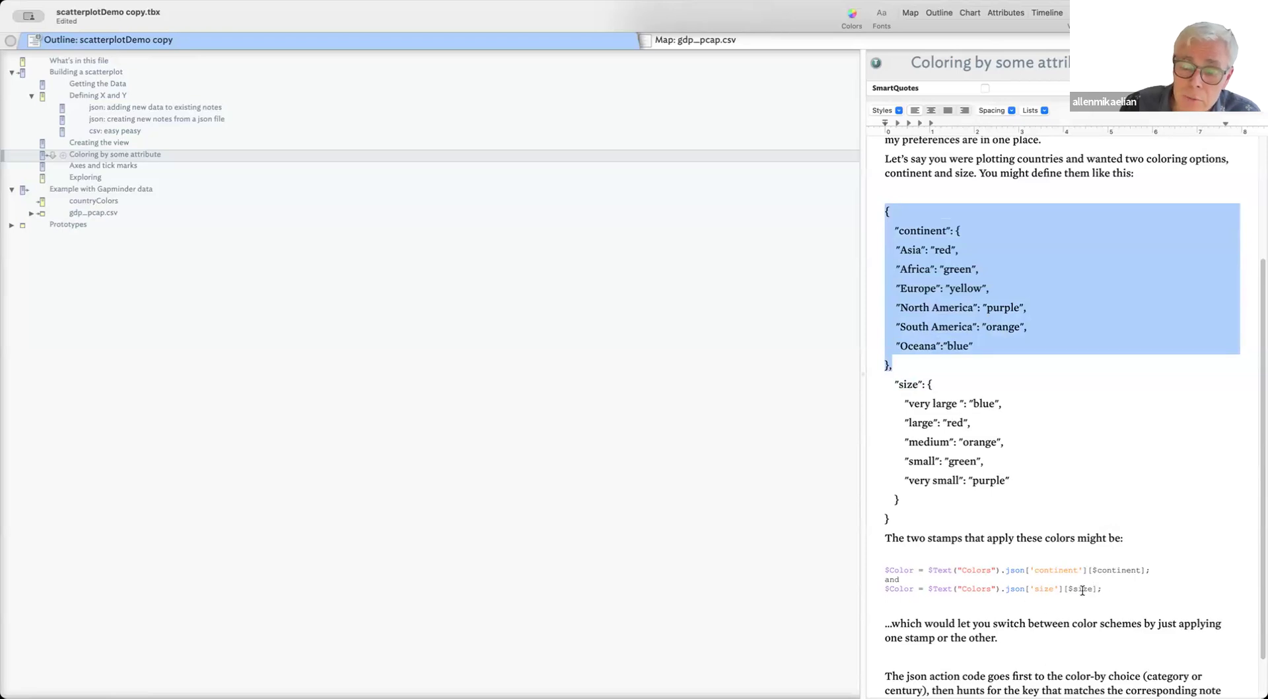
{"action": "left_click", "coordinate": [1105, 589]}
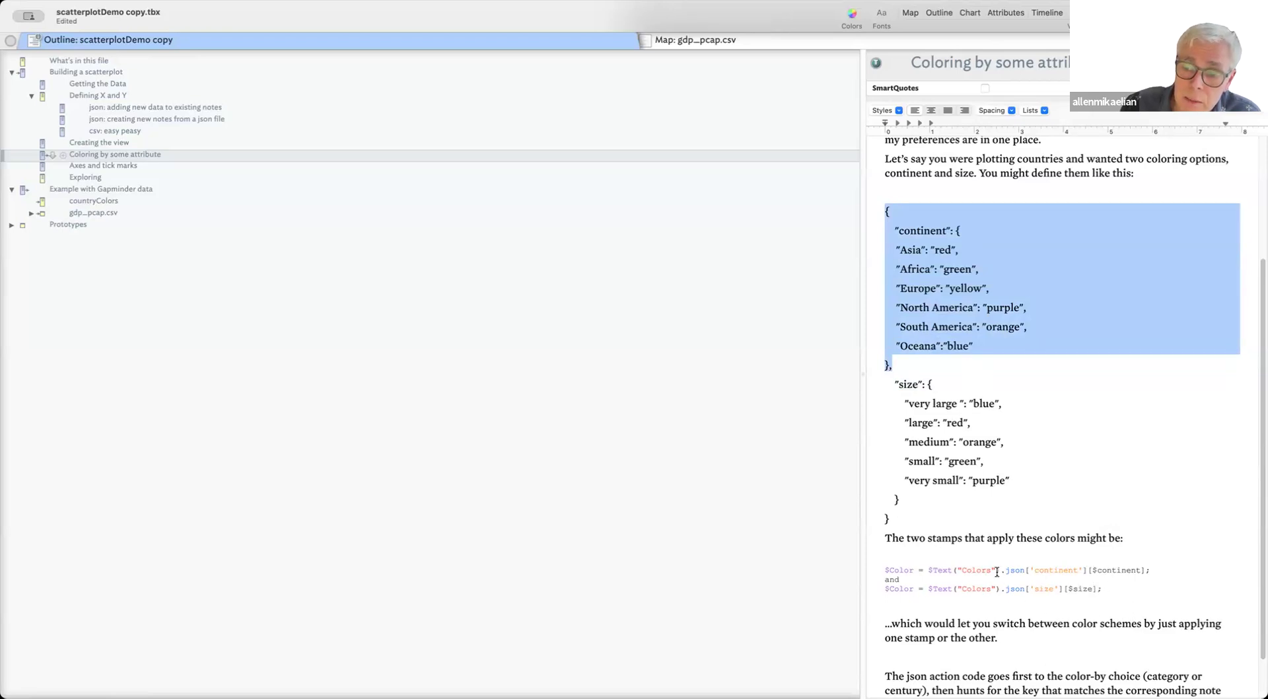
{"action": "left_click_drag", "start_coordinate": [907, 517], "coordinate": [911, 385]}
{"action": "double_click", "coordinate": [910, 385]}
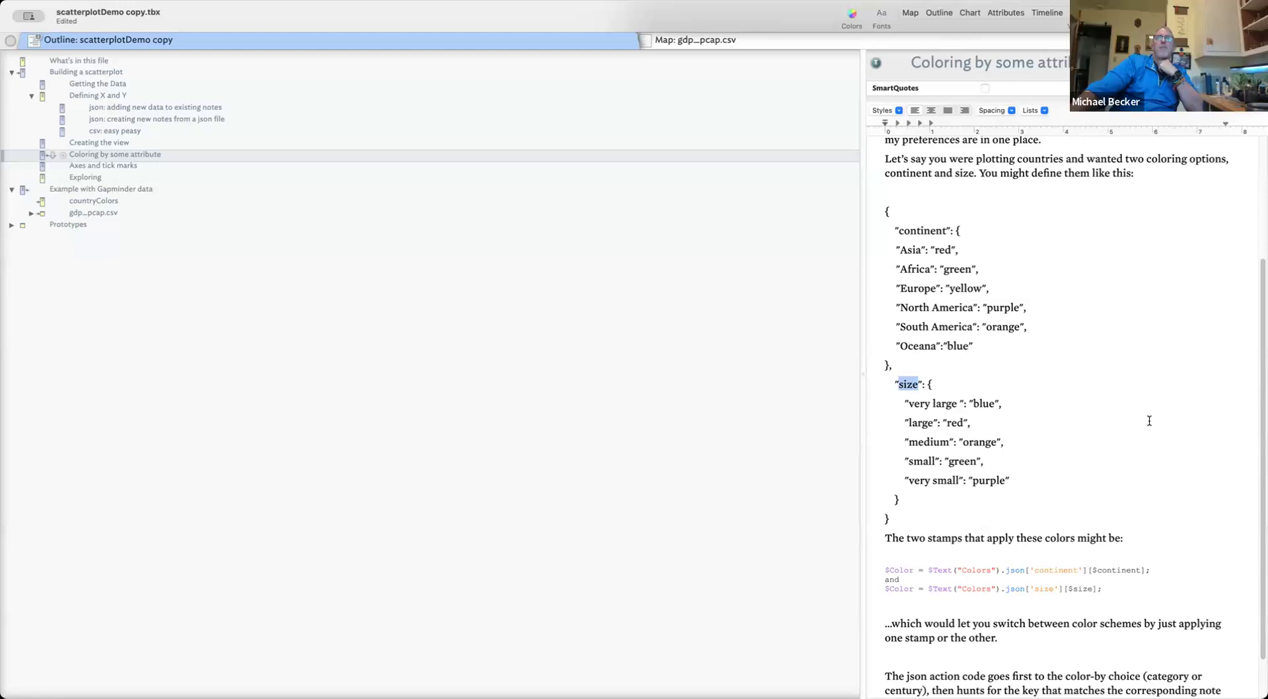
{"action": "scroll", "coordinate": [1150, 421], "scroll_direction": "down", "scroll_amount": 1}
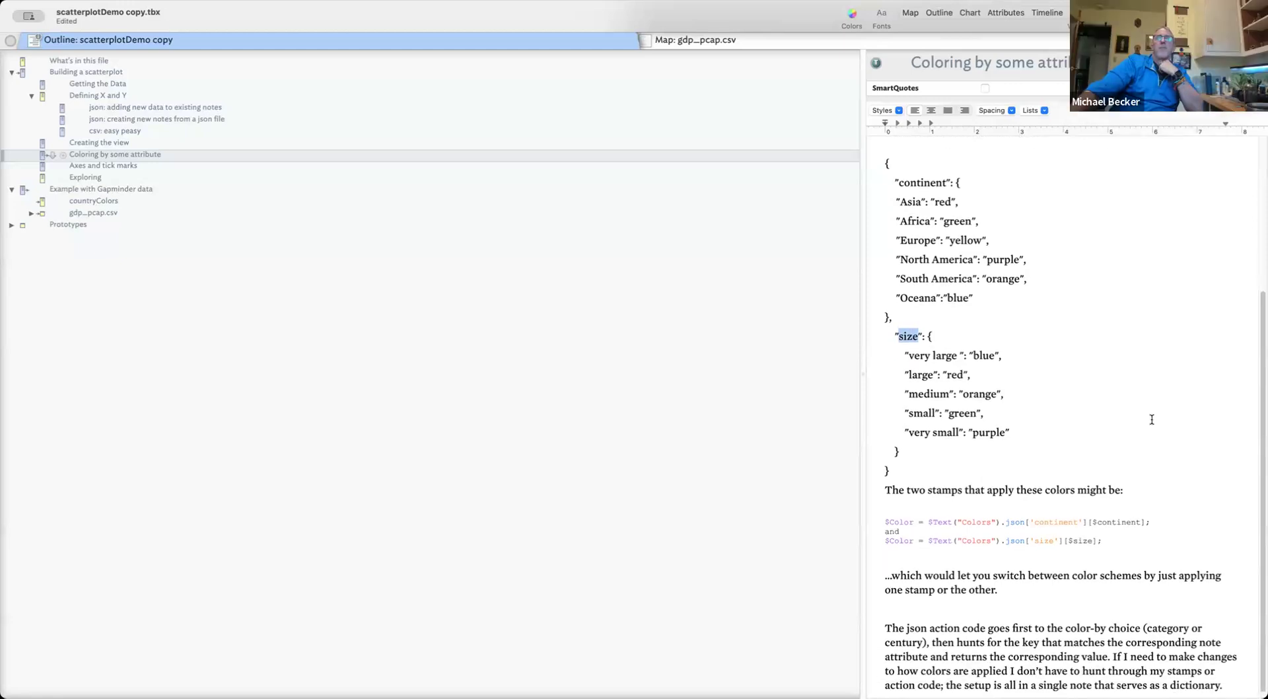
{"action": "scroll", "coordinate": [1149, 416], "scroll_direction": "up", "scroll_amount": 3}
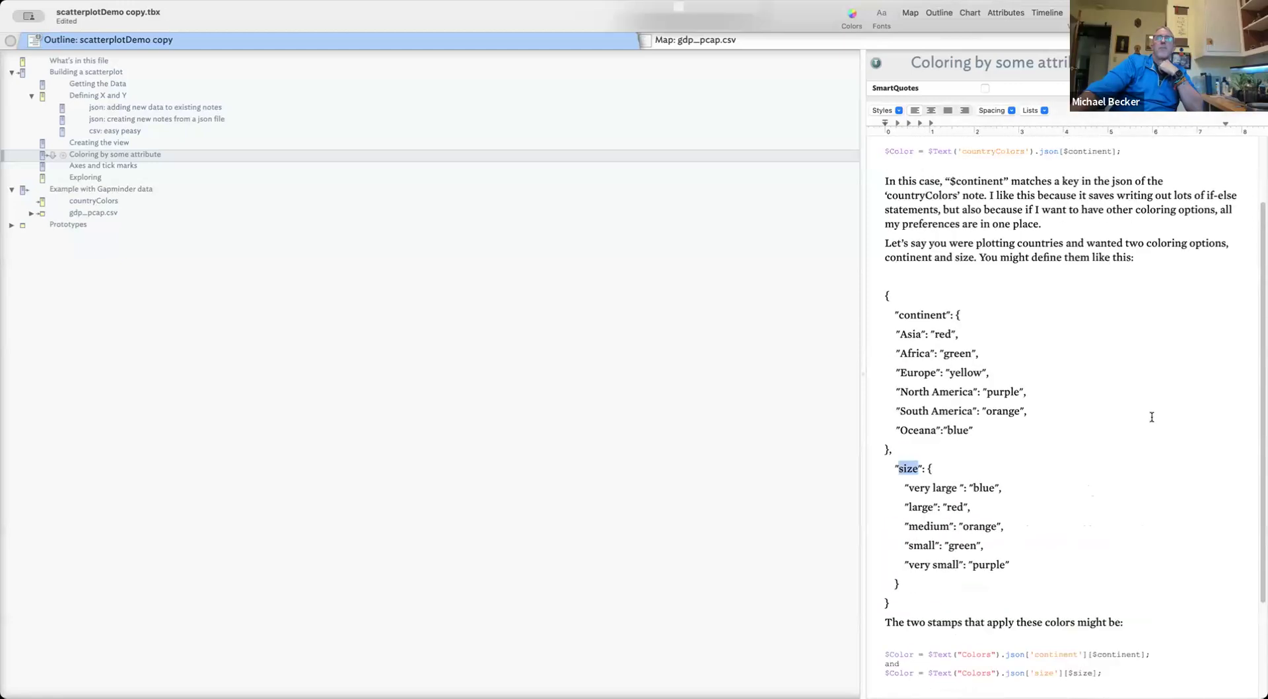
Review the "Axes and tick marks" note with its adornment stamp code, and open the "Exploring" note
{"action": "left_click", "coordinate": [115, 167]}
{"action": "key", "text": "Down"}
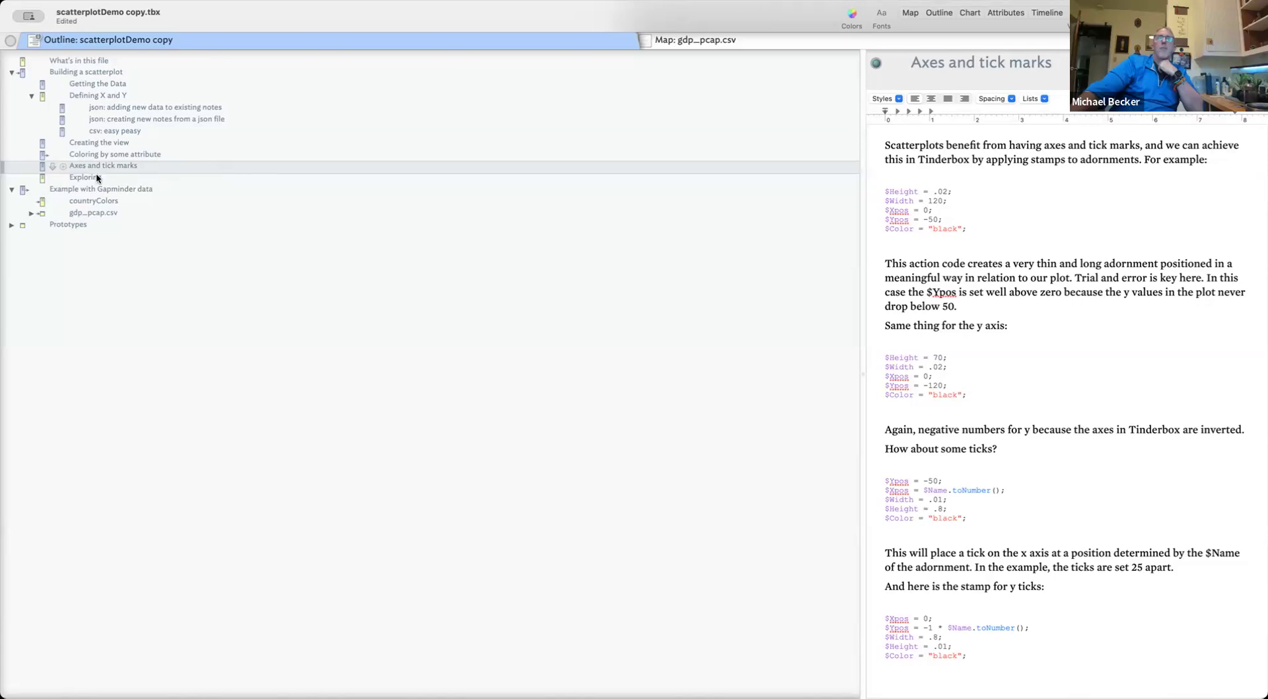
{"action": "left_click", "coordinate": [146, 173]}
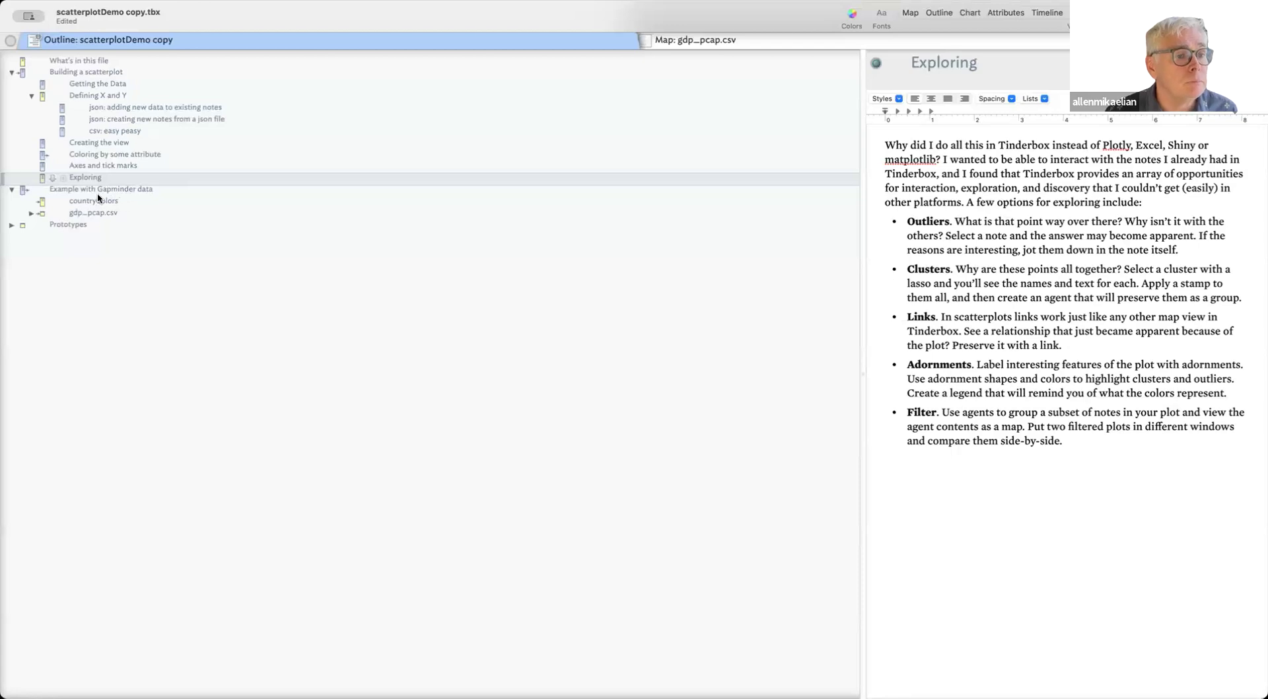
Select the gdp_pcap.csv container, switch to its map view of country notes, and select the Mauritius note to inspect its attributes
{"action": "left_click", "coordinate": [41, 213]}
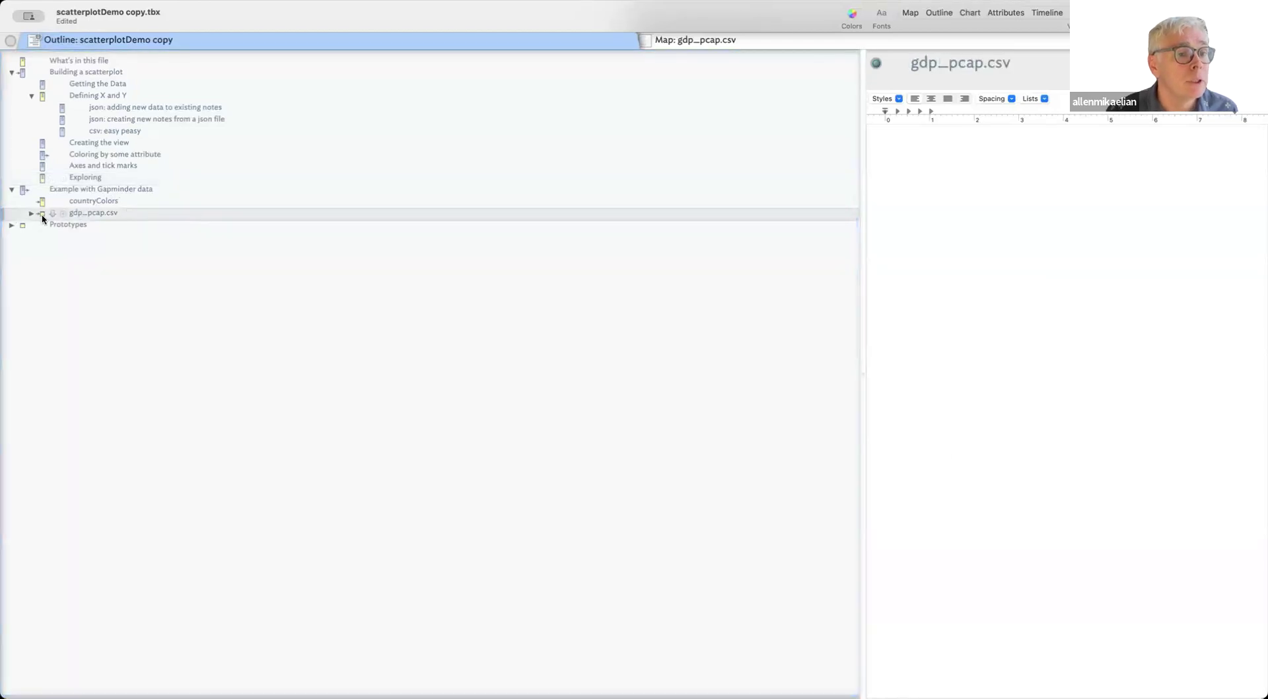
{"action": "left_click", "coordinate": [780, 45]}
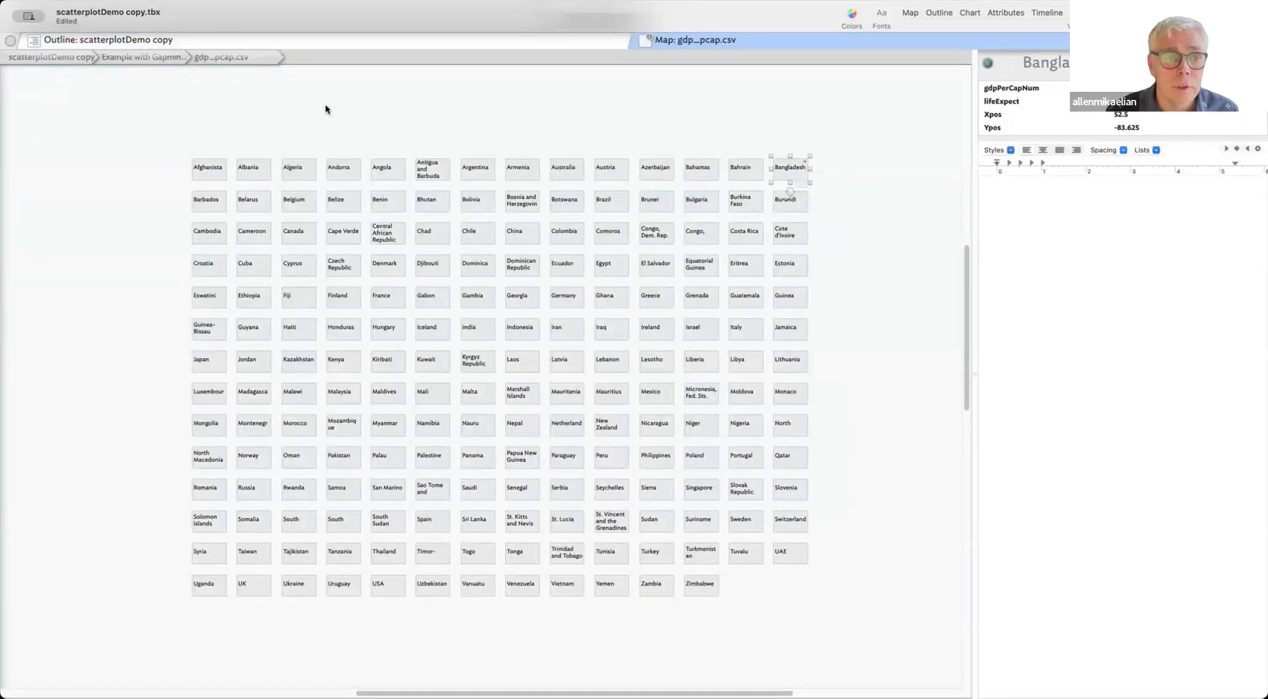
{"action": "left_click", "coordinate": [901, 347]}
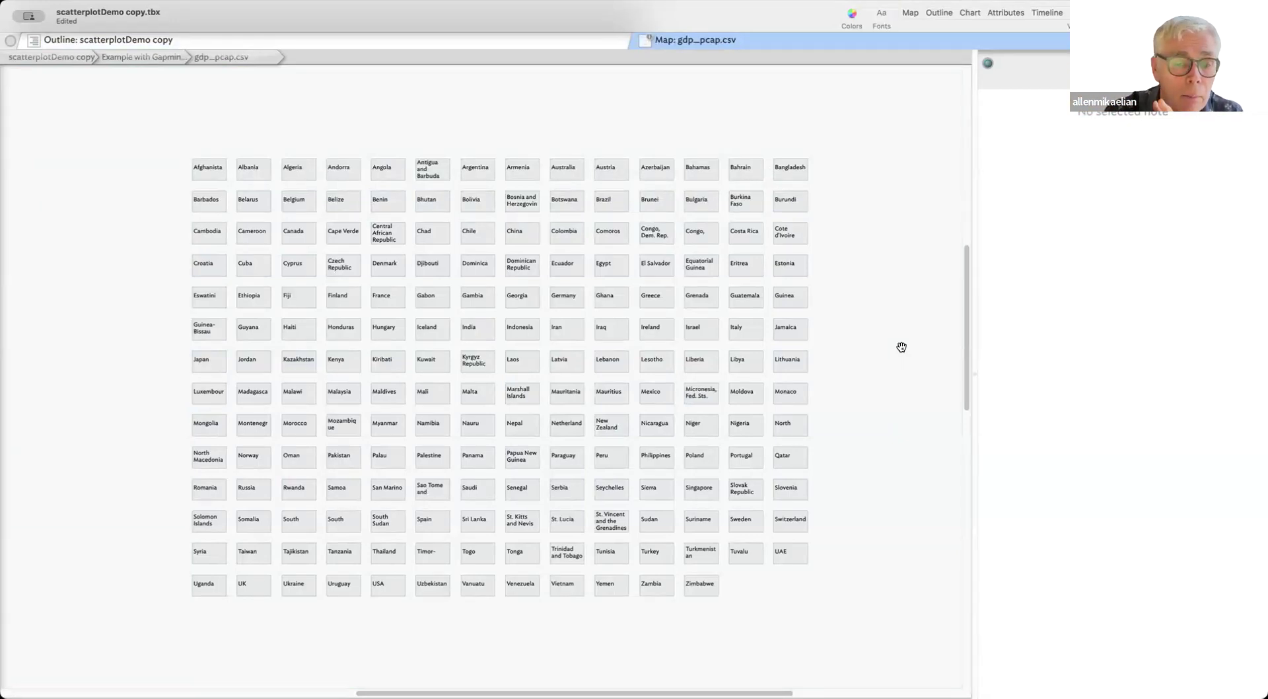
{"action": "left_click", "coordinate": [615, 395]}
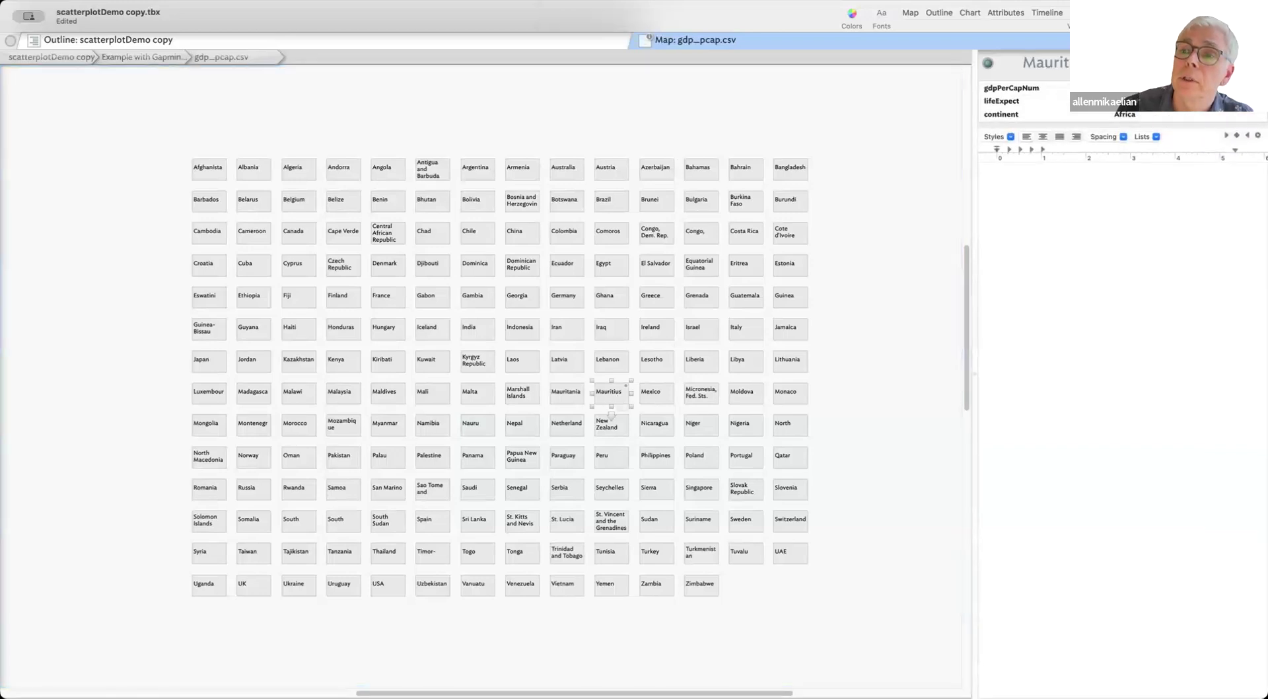
Point out the gdpPerCapNum and lifeExpect attributes of the Mauritius note, and select the Kenya note for comparison
{"action": "left_click", "coordinate": [1038, 89]}
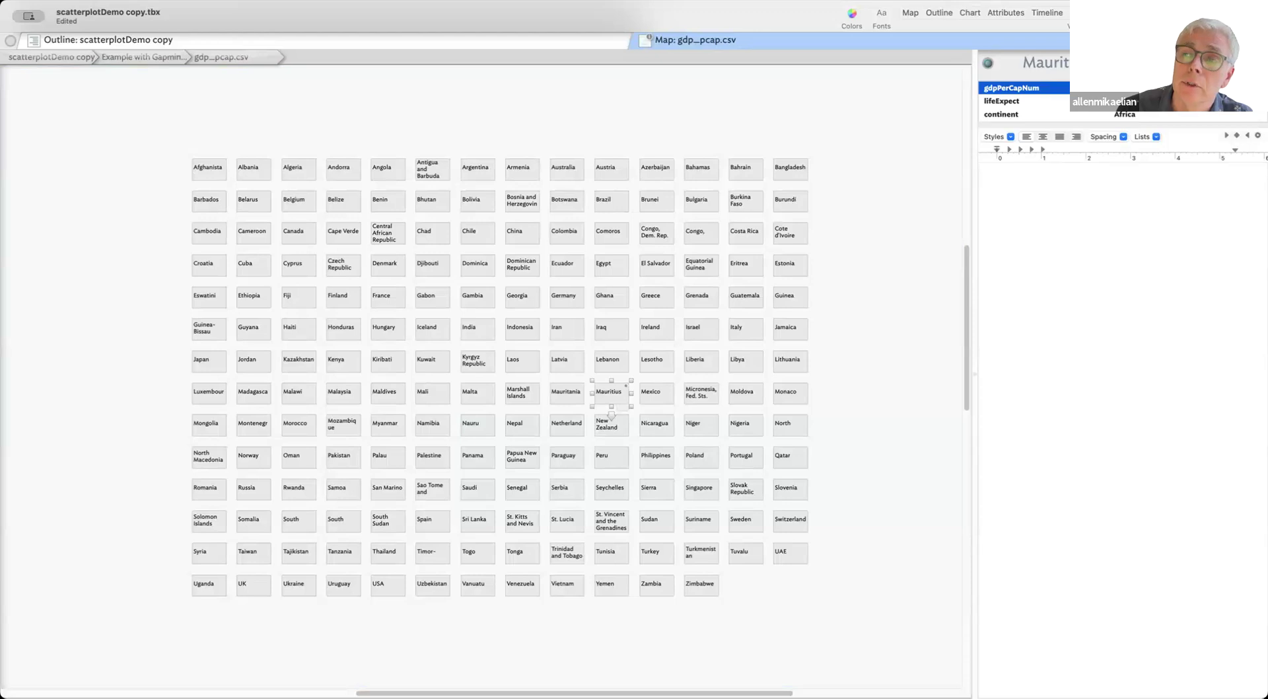
{"action": "left_click", "coordinate": [1019, 102]}
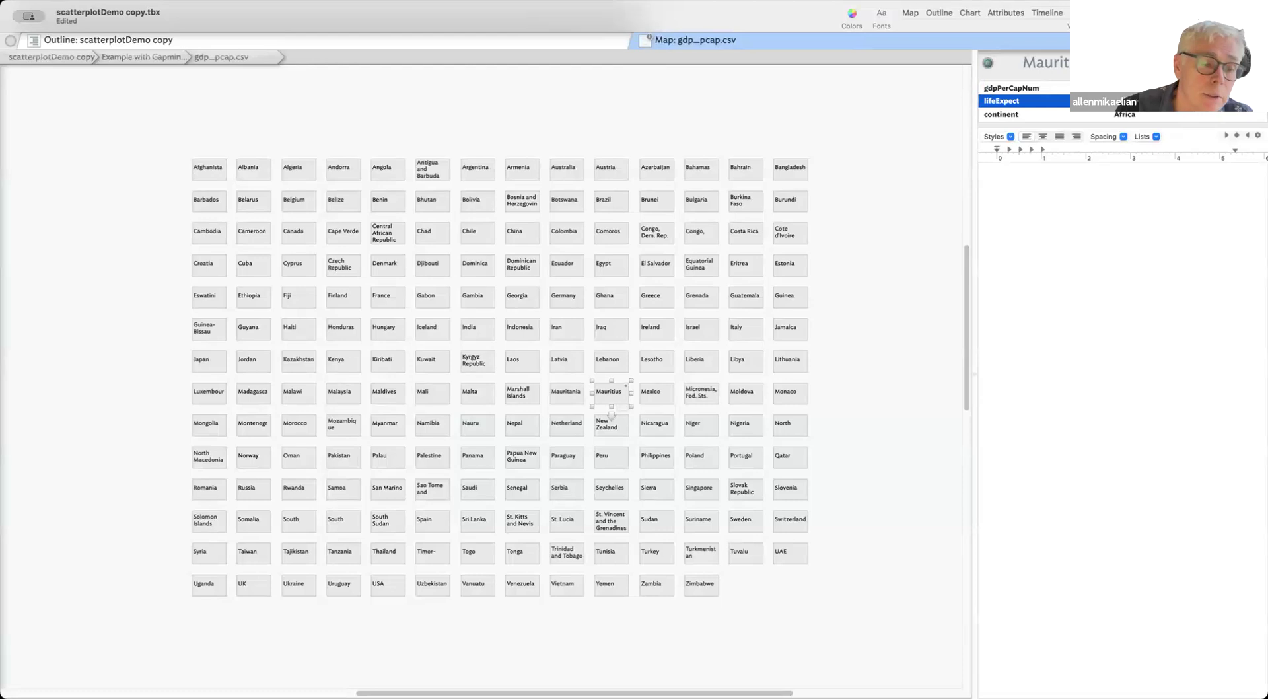
{"action": "left_click", "coordinate": [350, 362]}
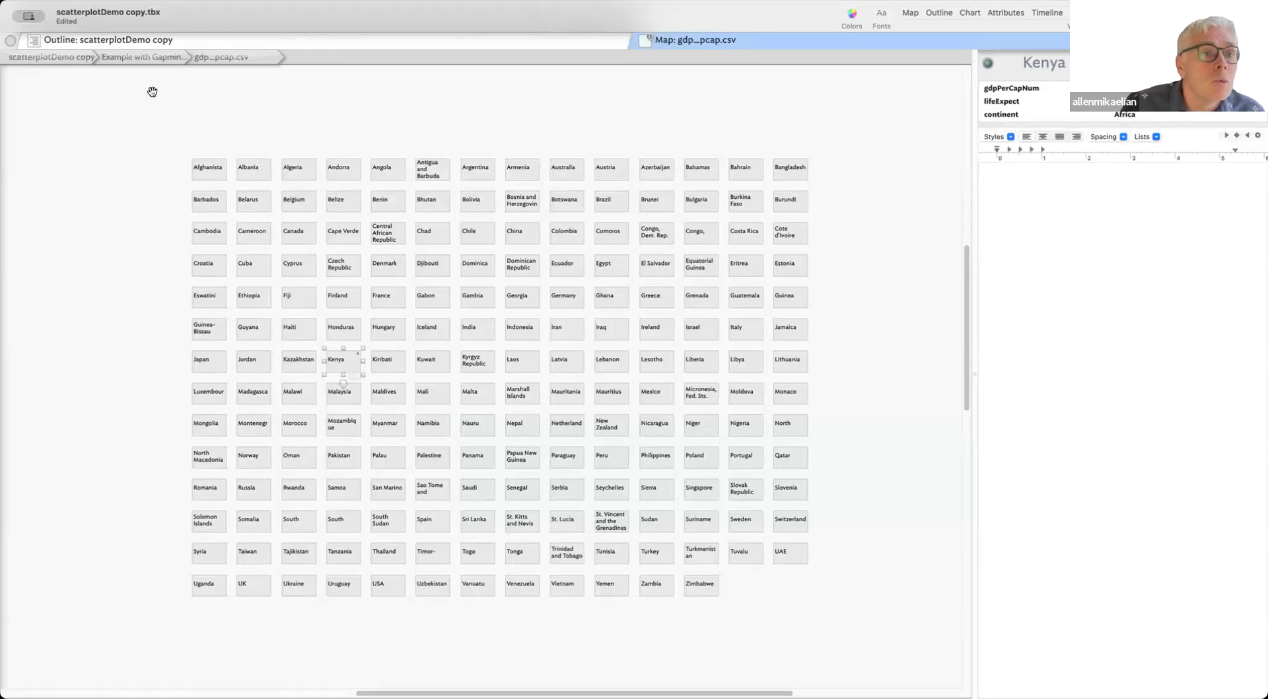
Select all country notes on the map, and review the plot appearance and plotCountries stamps in the Document Inspector
{"action": "left_click", "coordinate": [151, 119]}
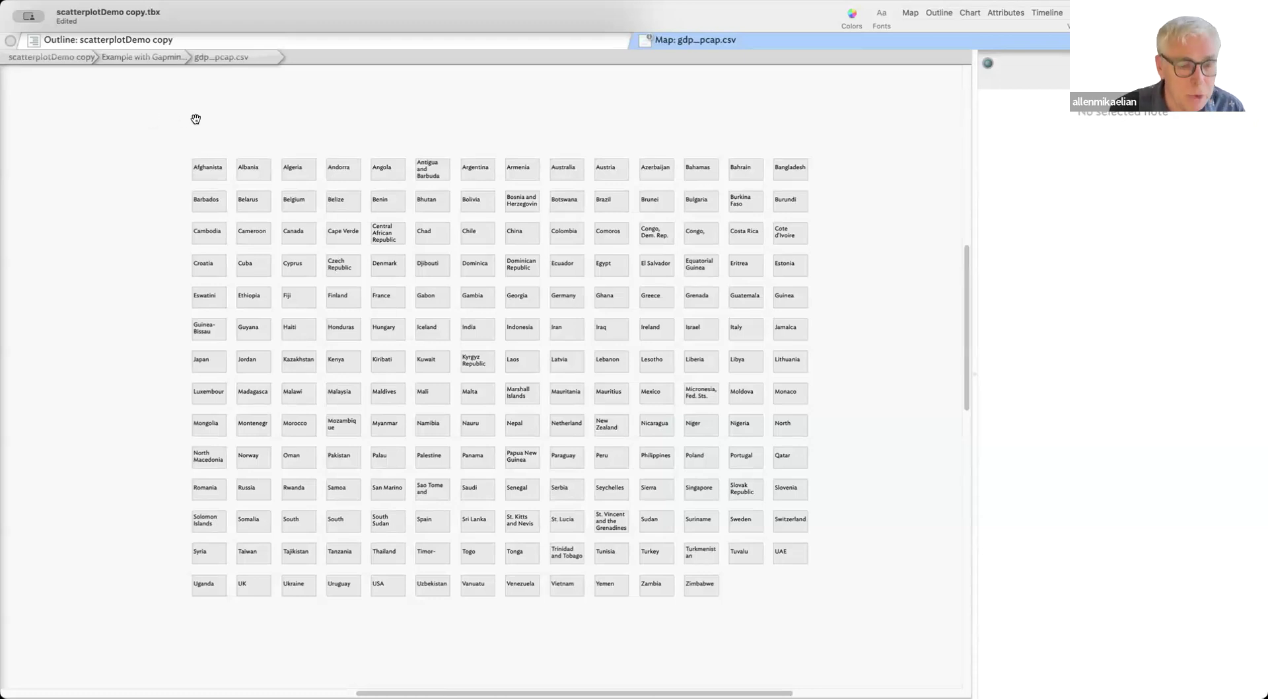
{"action": "key", "text": "super+a"}
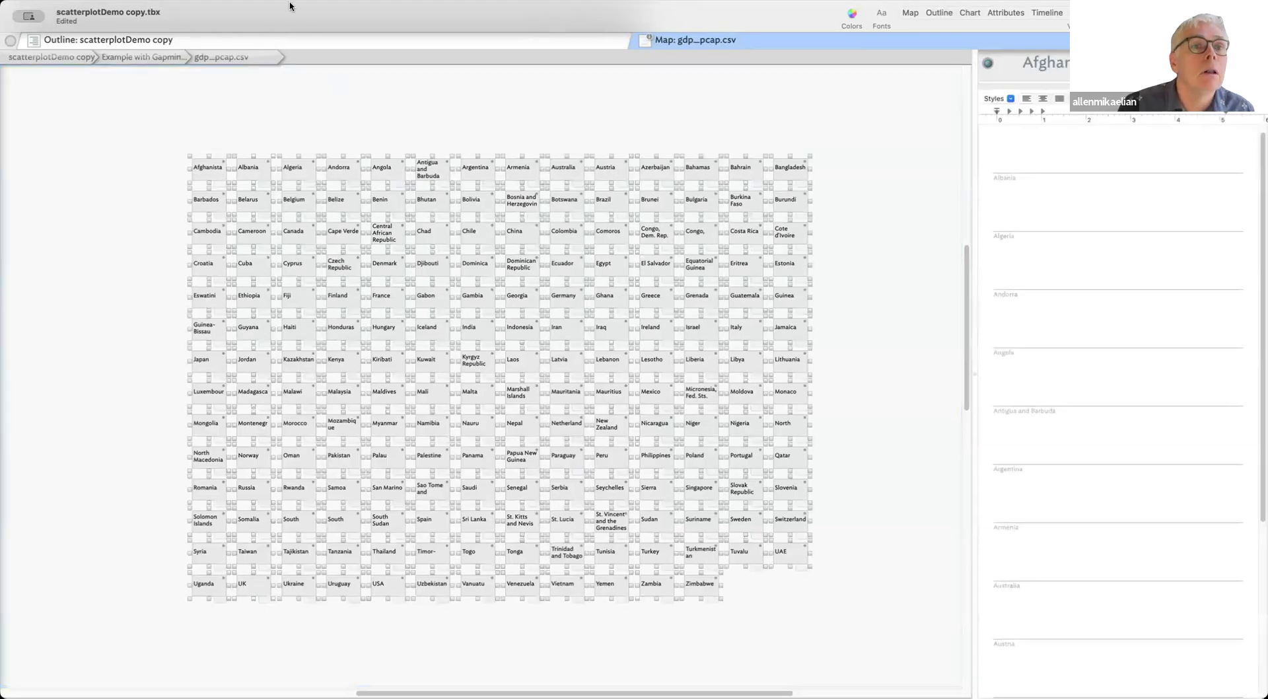
{"action": "left_click", "coordinate": [289, 2]}
{"action": "left_click", "coordinate": [277, 9]}
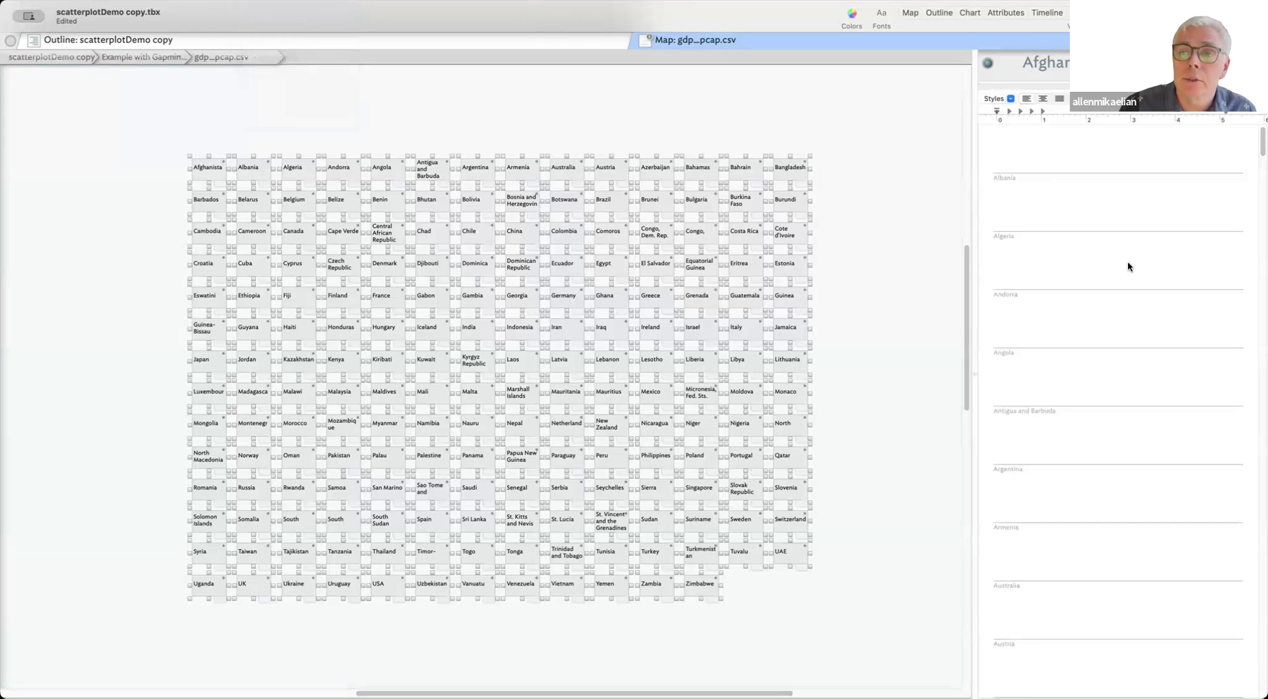
{"action": "left_click_drag", "start_coordinate": [1026, 328], "coordinate": [1116, 252]}
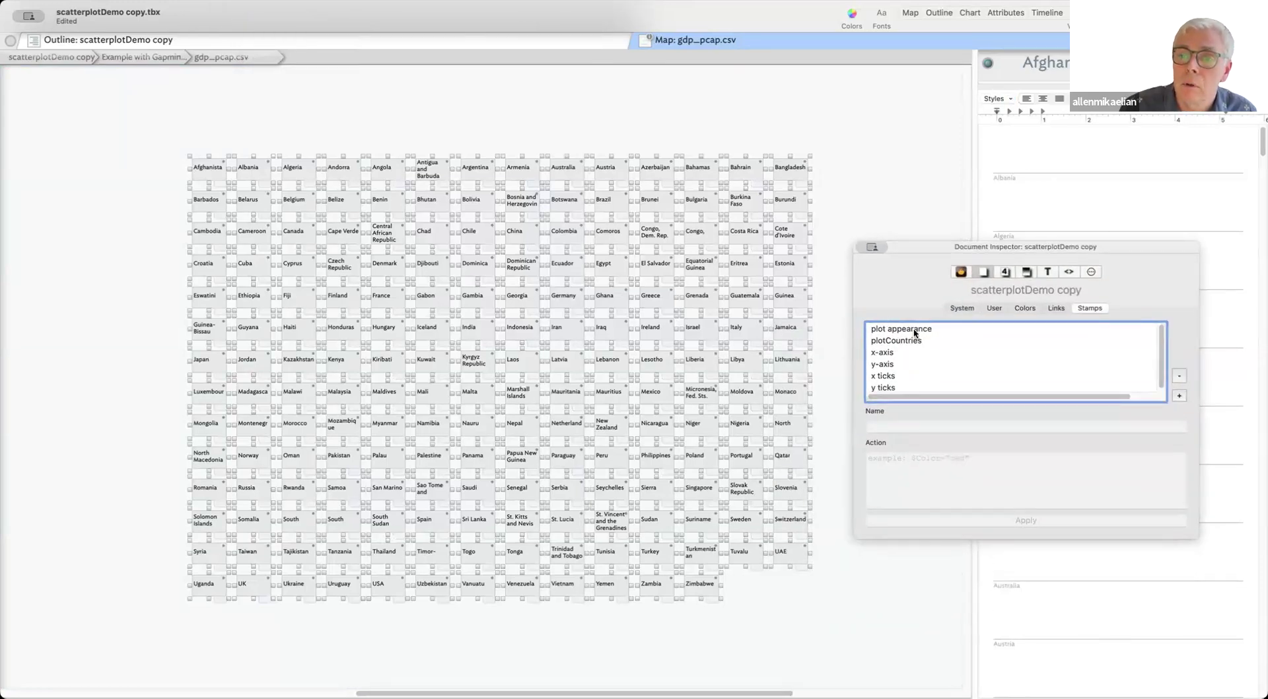
{"action": "left_click", "coordinate": [925, 330]}
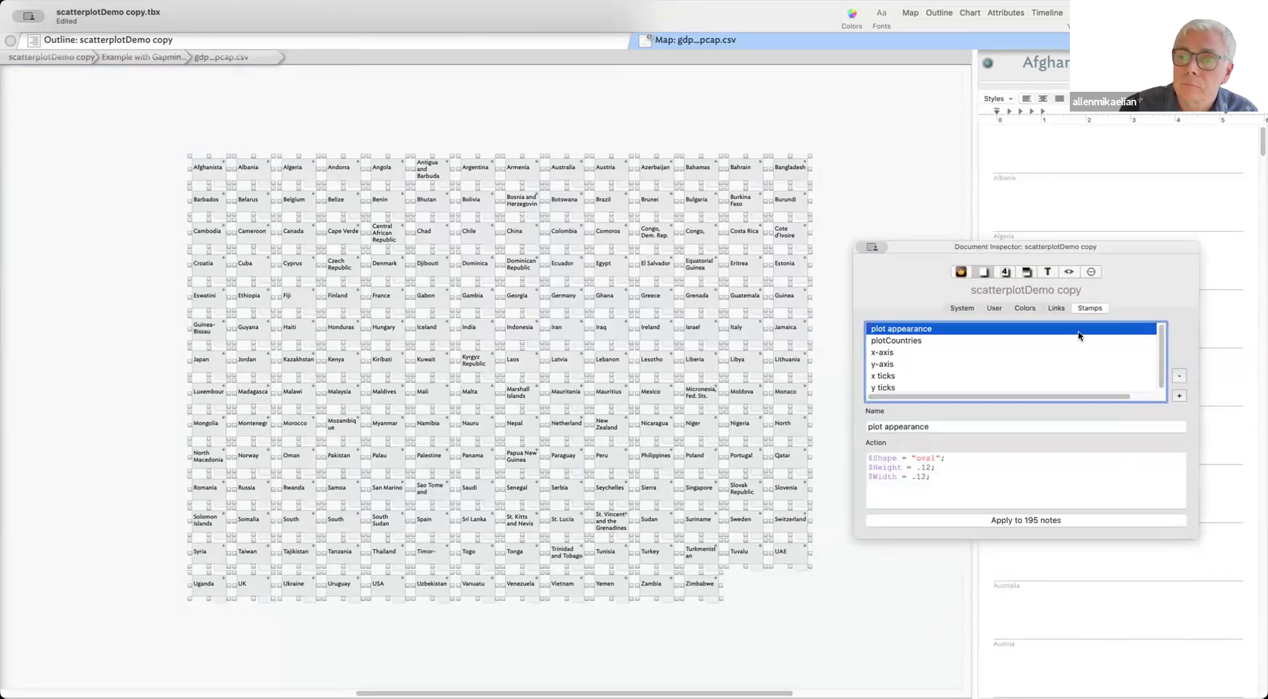
{"action": "left_click", "coordinate": [915, 342]}
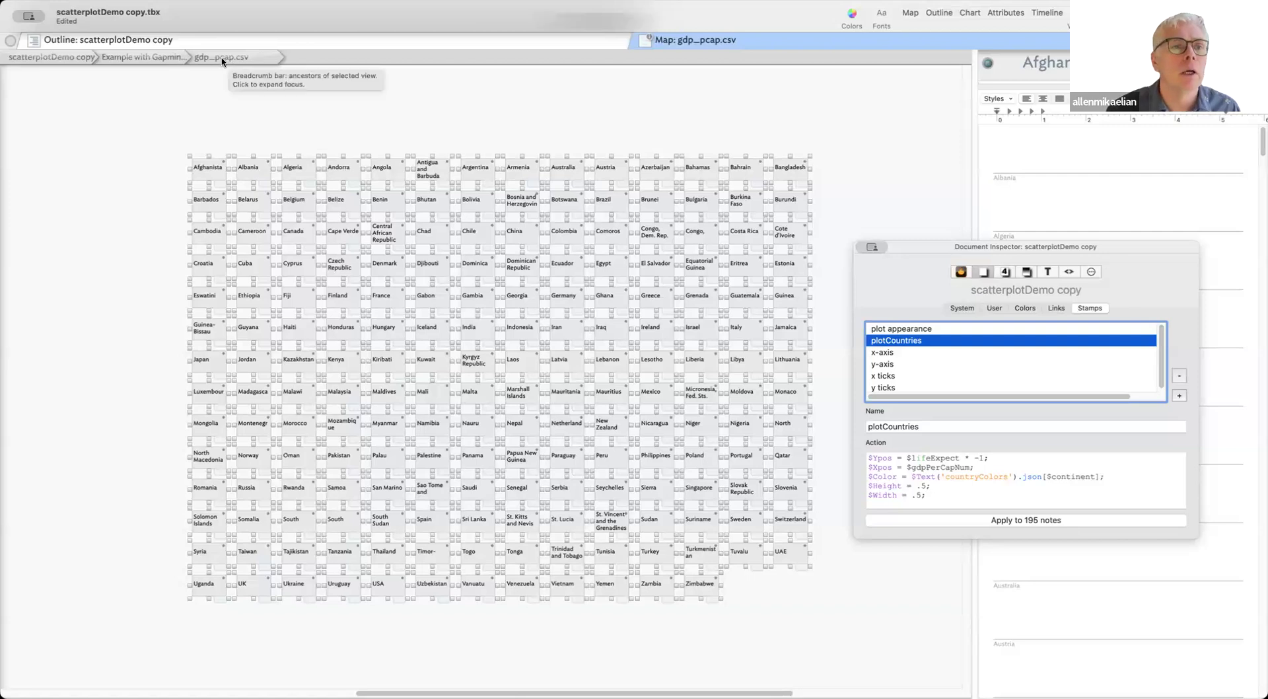
Focus the outline on "Example with Gapminder data" and open its countryColors note
{"action": "left_click", "coordinate": [155, 301]}
{"action": "left_click", "coordinate": [149, 40]}
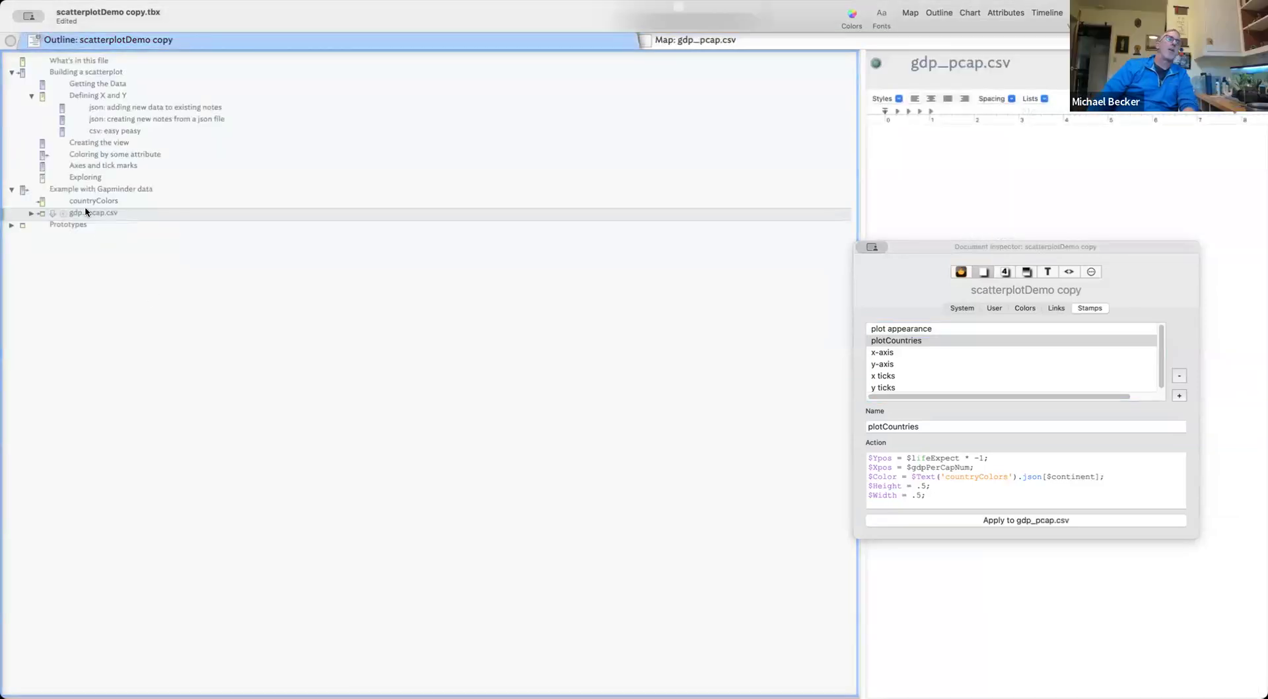
{"action": "double_click", "coordinate": [41, 215]}
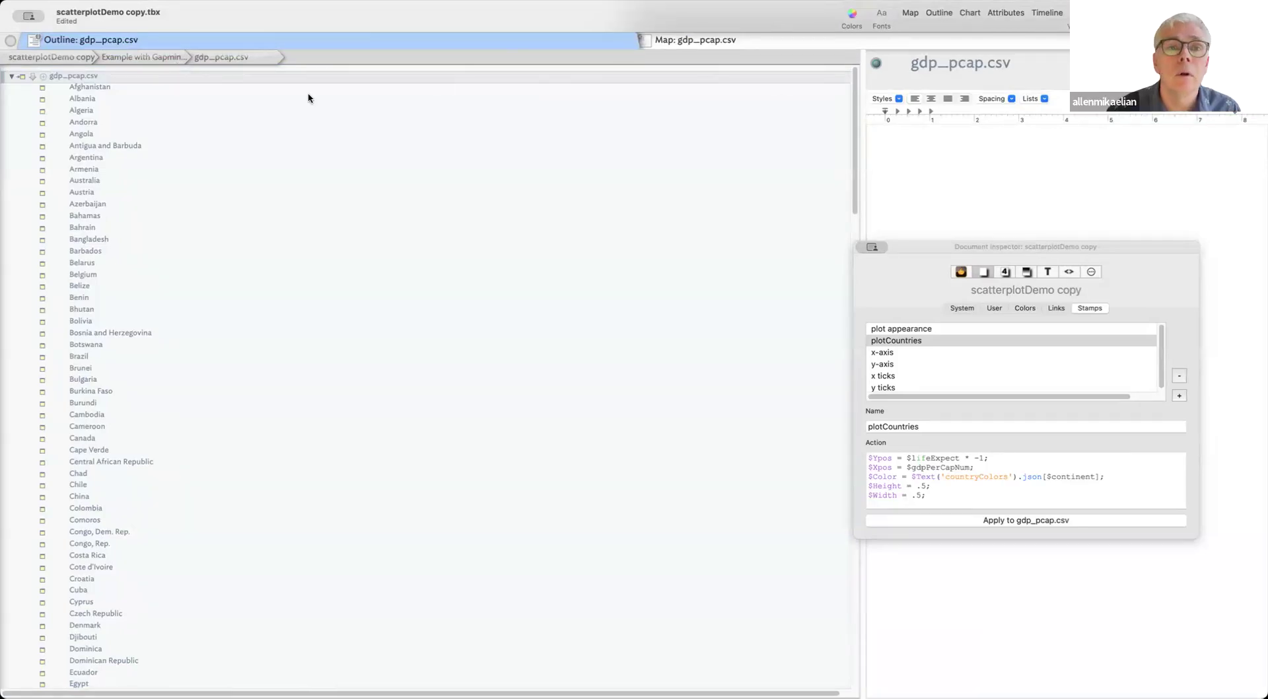
{"action": "left_click", "coordinate": [136, 55]}
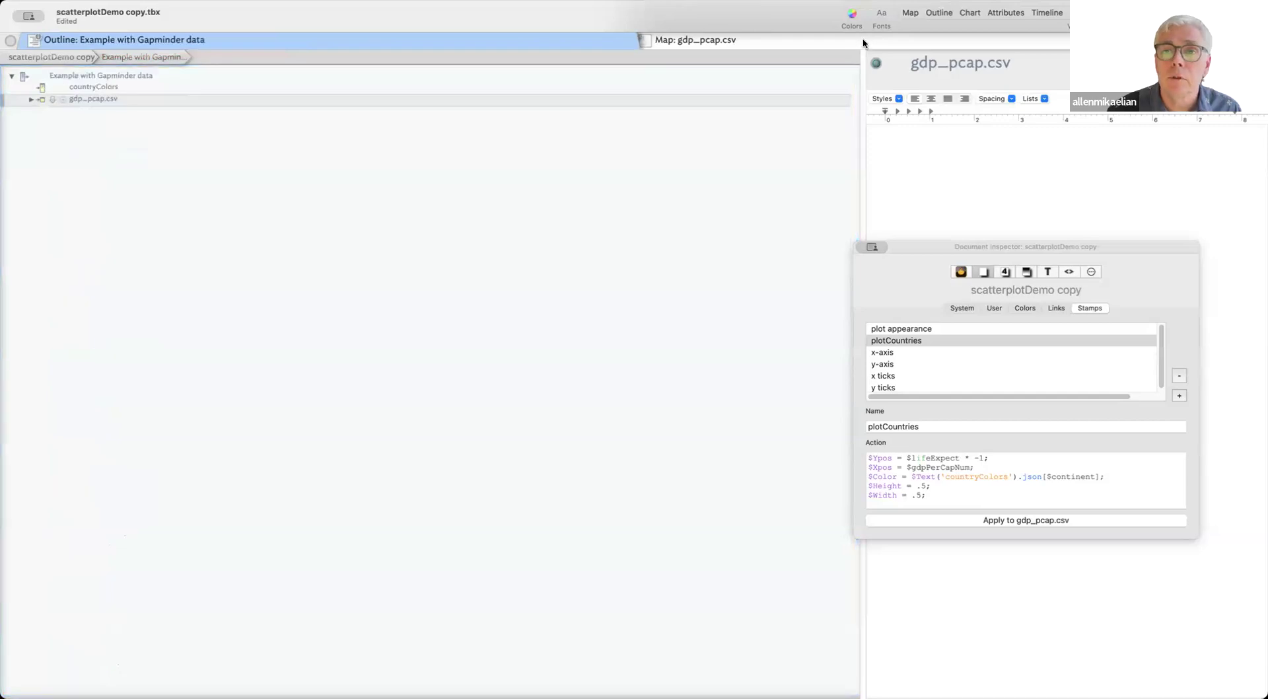
{"action": "left_click", "coordinate": [726, 41]}
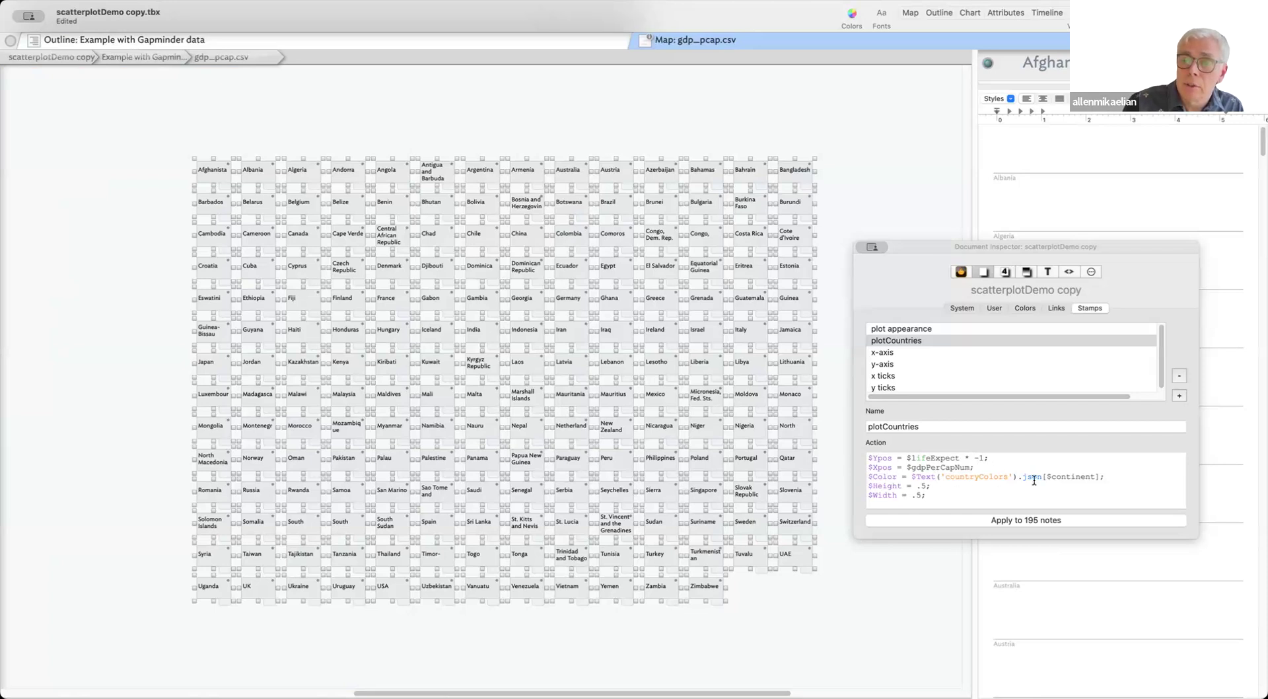
{"action": "left_click", "coordinate": [303, 43]}
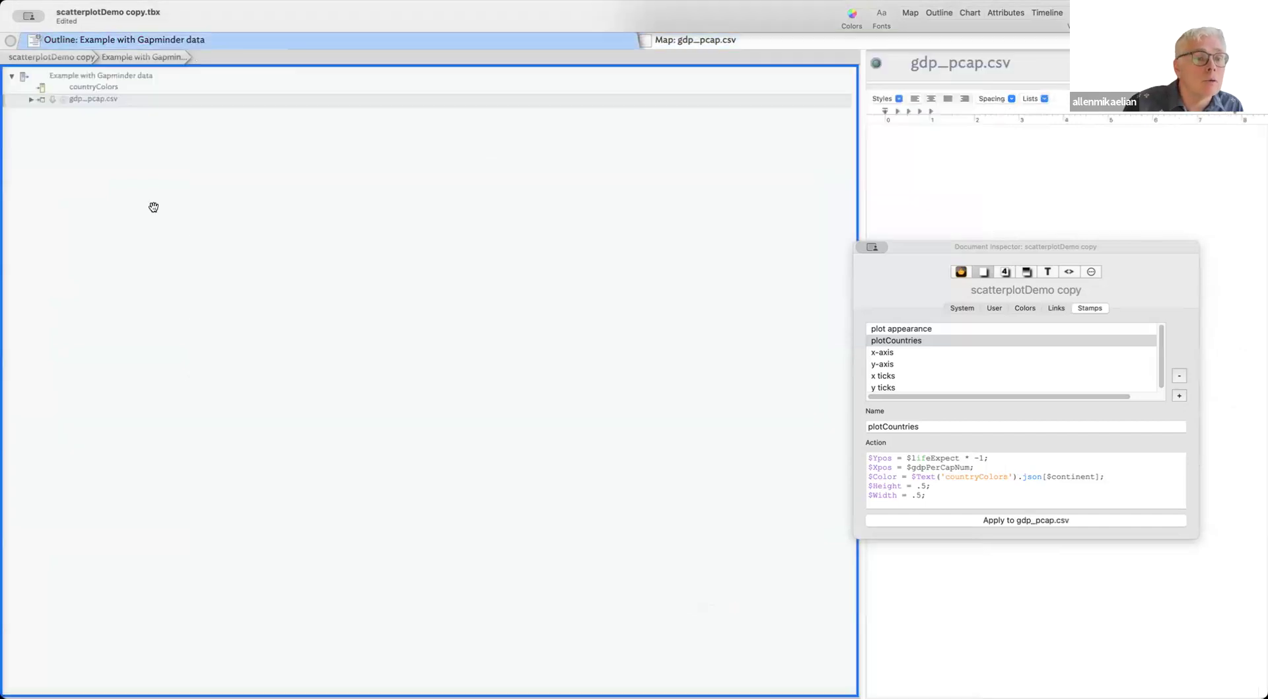
{"action": "left_click", "coordinate": [89, 86]}
Place the inspector below the countryColors JSON and highlight the $Color line of the plotCountries stamp
{"action": "left_click_drag", "start_coordinate": [1026, 247], "coordinate": [622, 324]}
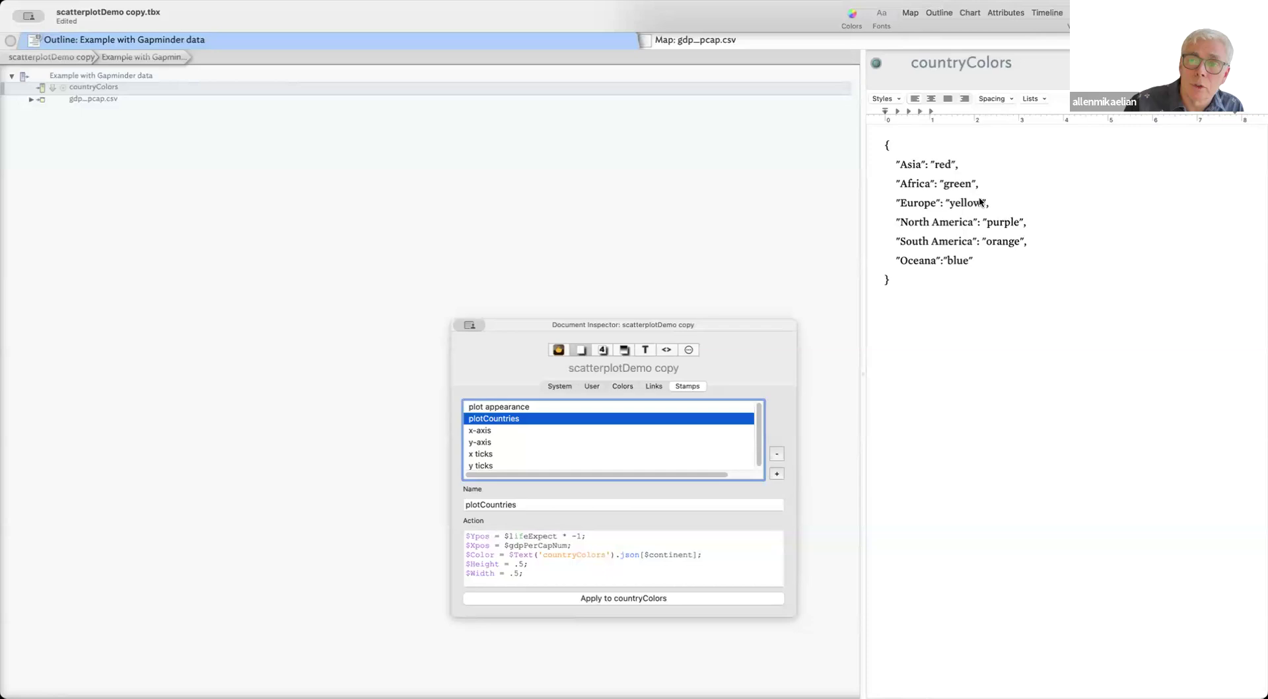
{"action": "left_click_drag", "start_coordinate": [717, 330], "coordinate": [1149, 349]}
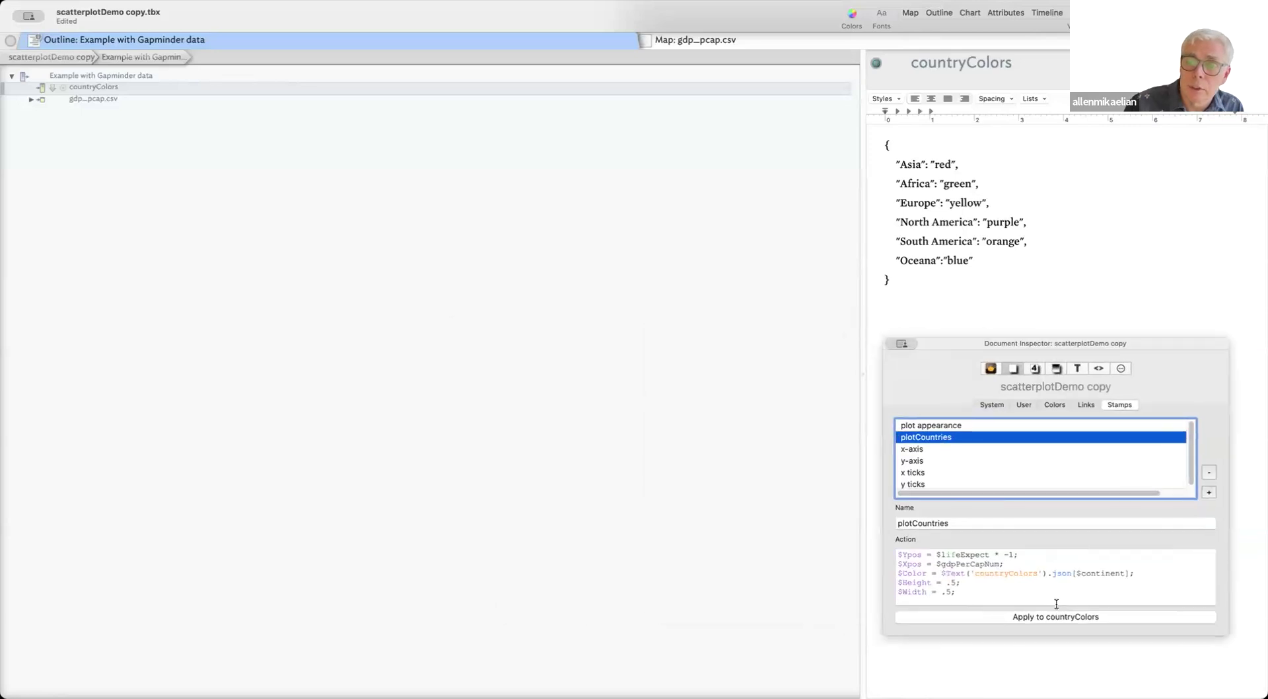
{"action": "left_click_drag", "start_coordinate": [1139, 576], "coordinate": [899, 575]}
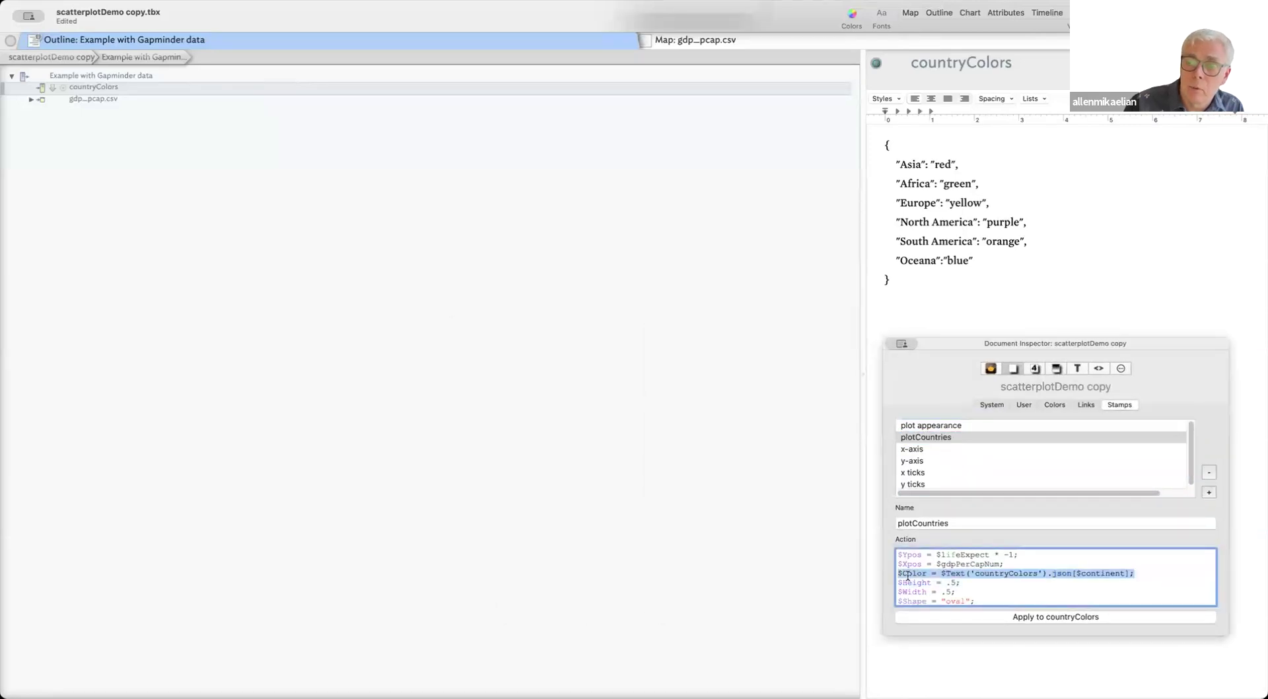
{"action": "left_click", "coordinate": [965, 584]}
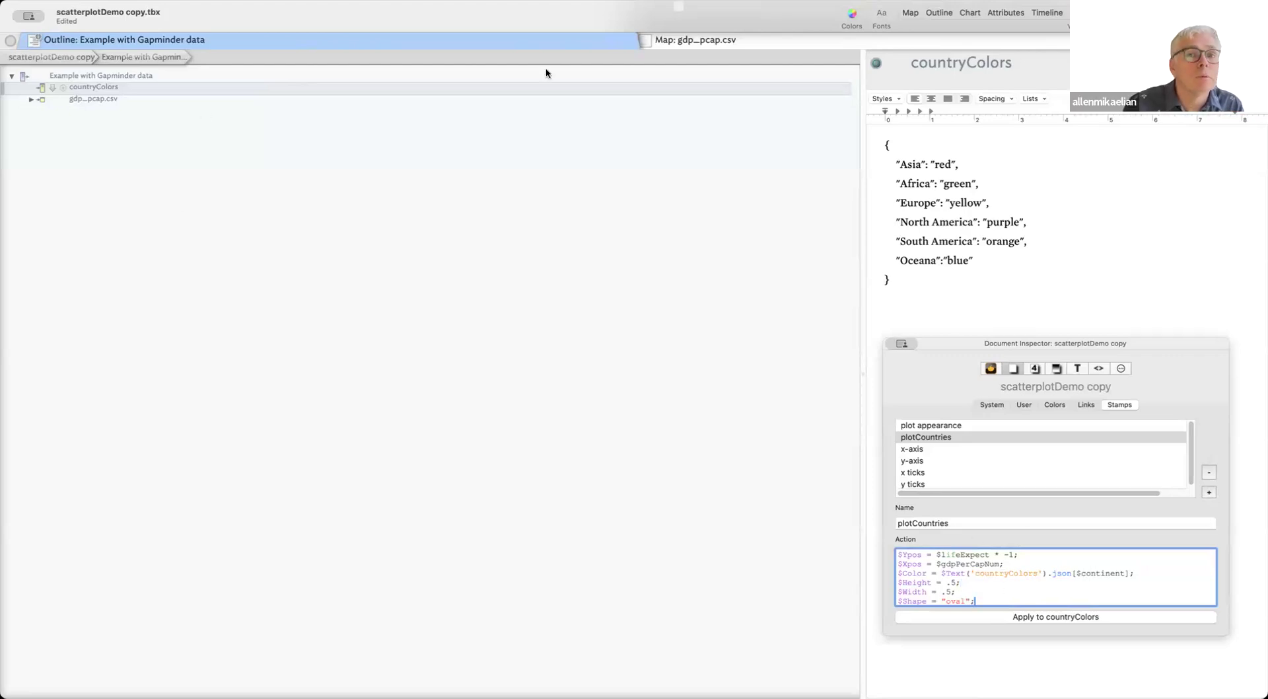
Apply the plotCountries stamp to all selected country notes in the gdp_pcap.csv map, and move the inspector aside
{"action": "left_click", "coordinate": [708, 41]}
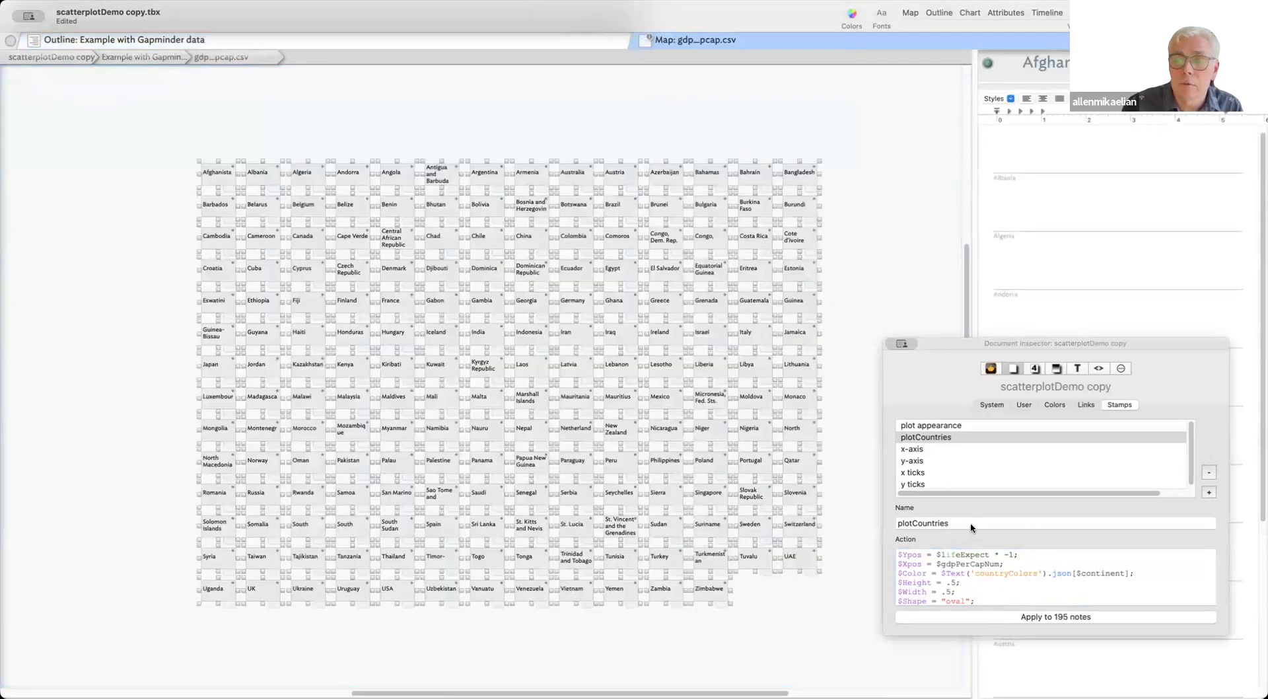
{"action": "left_click", "coordinate": [1126, 618]}
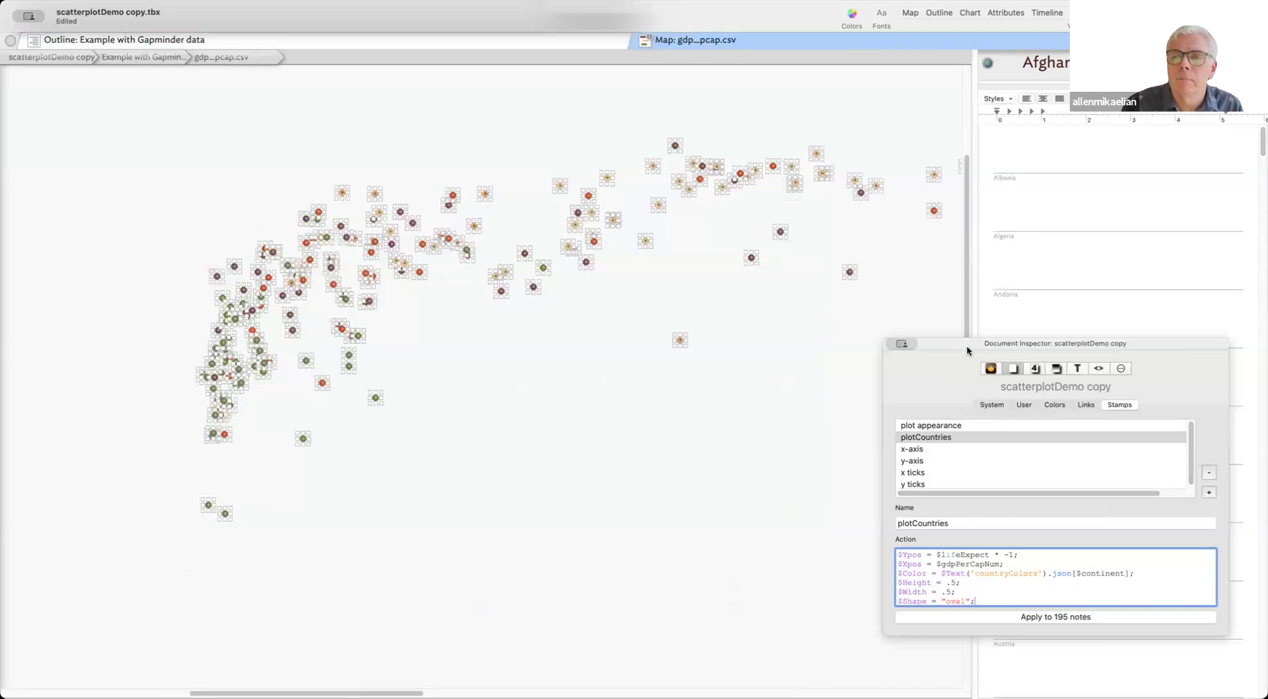
{"action": "left_click_drag", "start_coordinate": [967, 350], "coordinate": [1020, 336]}
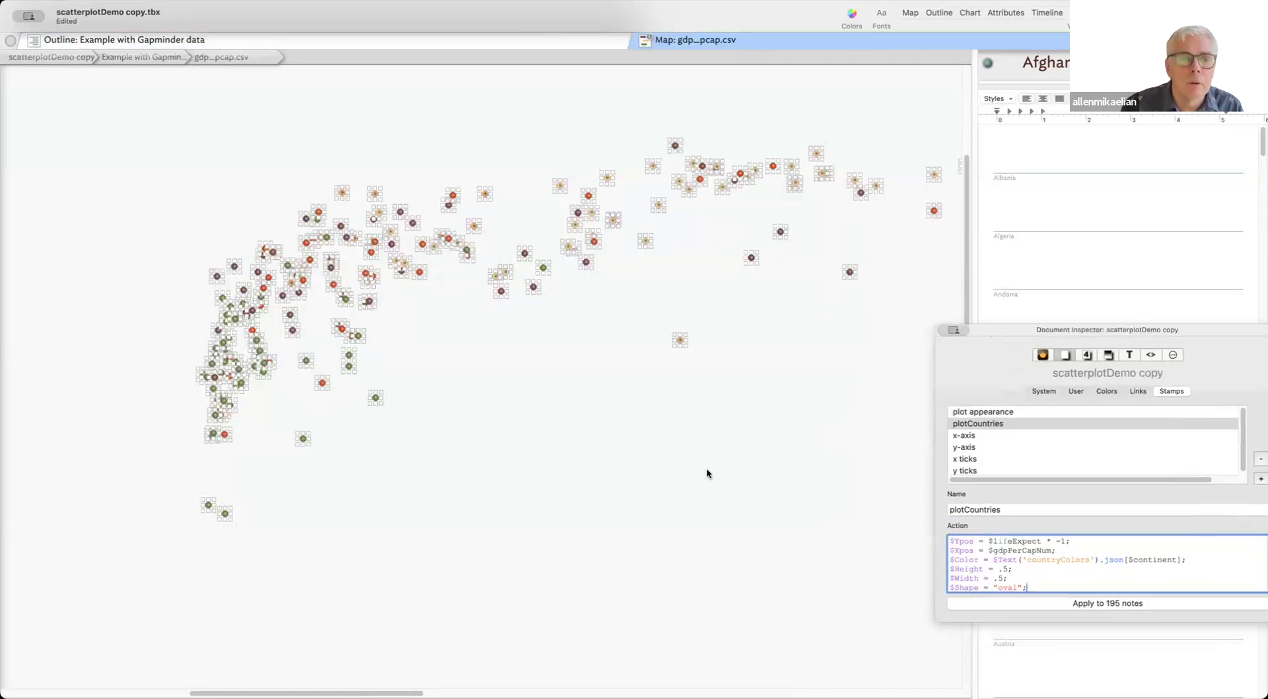
Deselect the country notes, zoom out the map and examine the spread of the colored dots
{"action": "scroll", "coordinate": [711, 436], "scroll_direction": "right", "scroll_amount": 10}
{"action": "scroll", "coordinate": [710, 436], "scroll_direction": "down", "scroll_amount": 3}
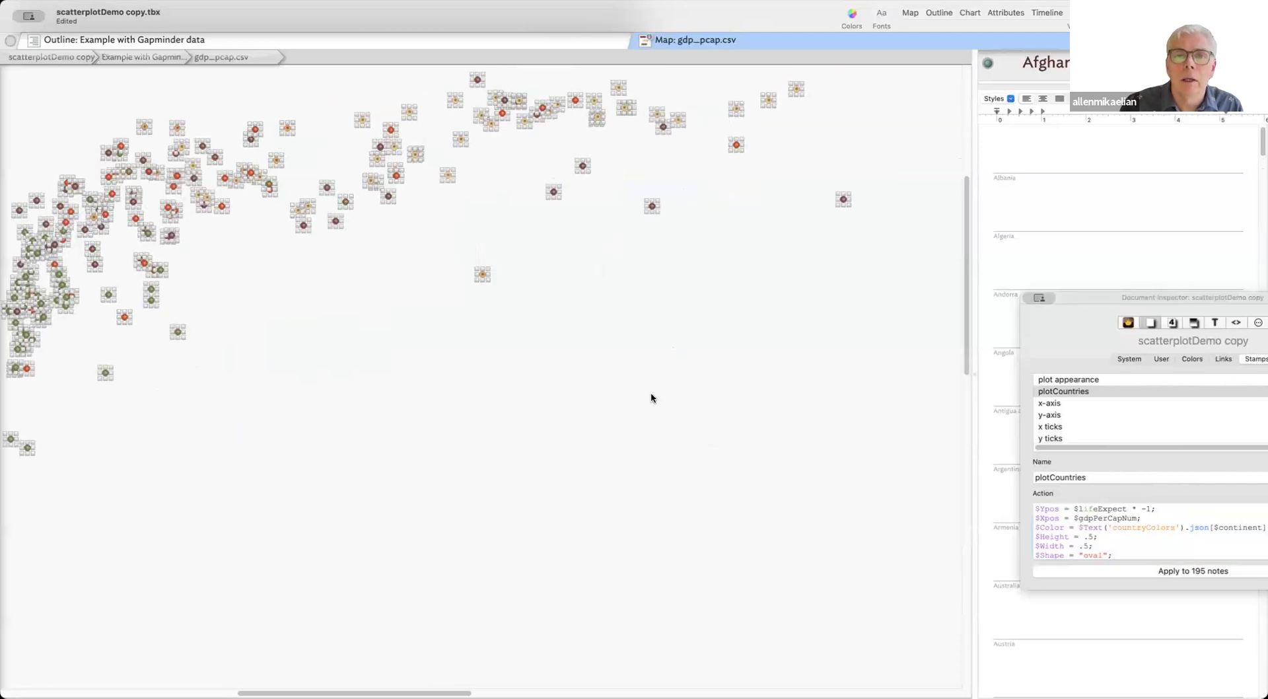
{"action": "scroll", "coordinate": [687, 405], "scroll_direction": "left", "scroll_amount": 3}
{"action": "scroll", "coordinate": [687, 405], "scroll_direction": "up", "scroll_amount": 2}
{"action": "left_click_drag", "start_coordinate": [719, 426], "coordinate": [718, 440]}
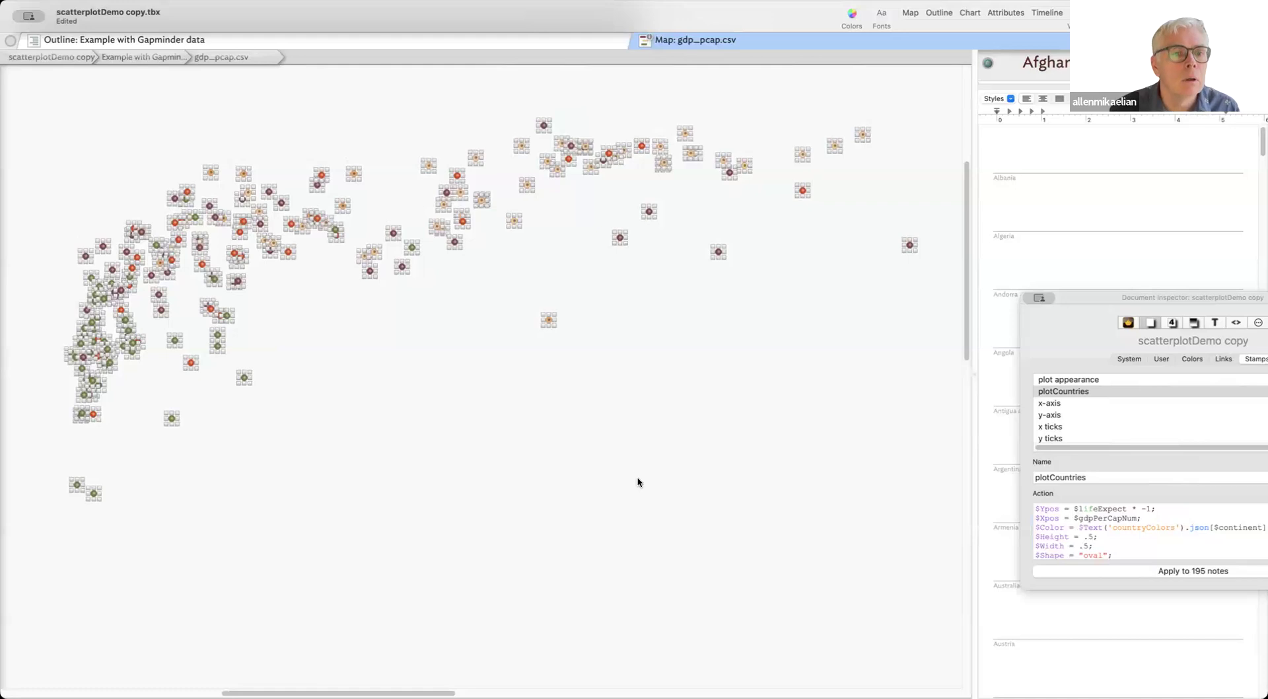
{"action": "left_click", "coordinate": [645, 400]}
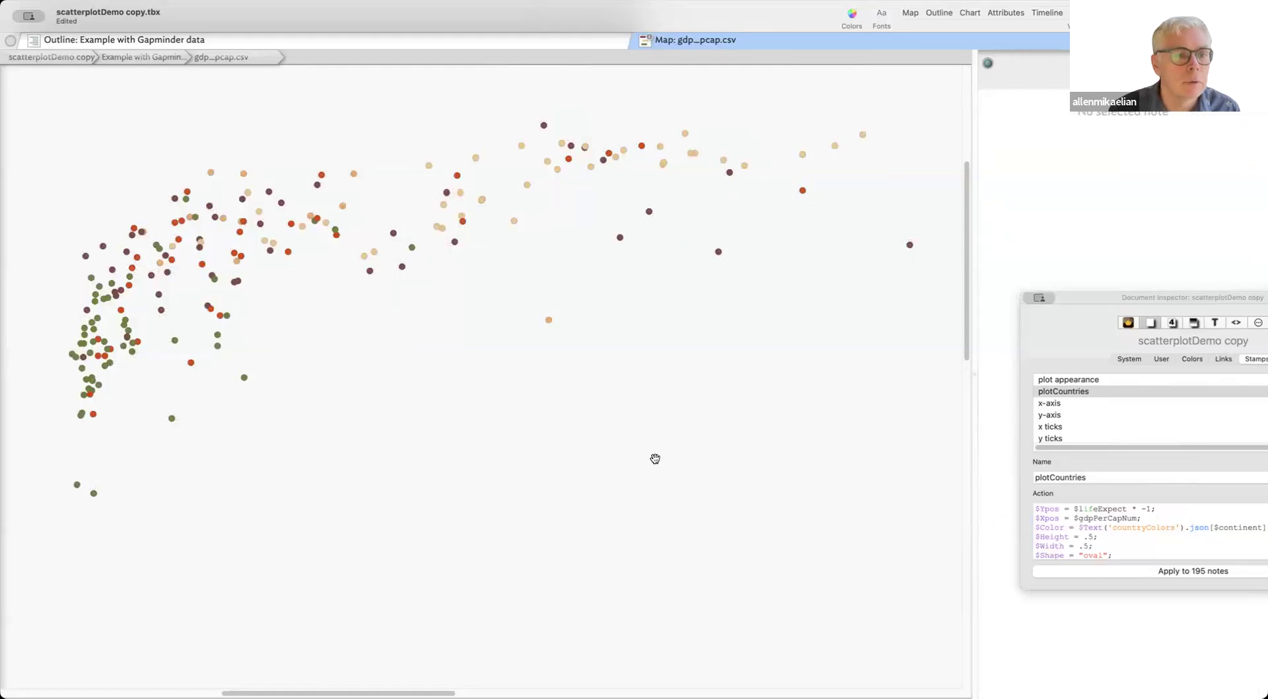
{"action": "key", "text": "super+minus"}
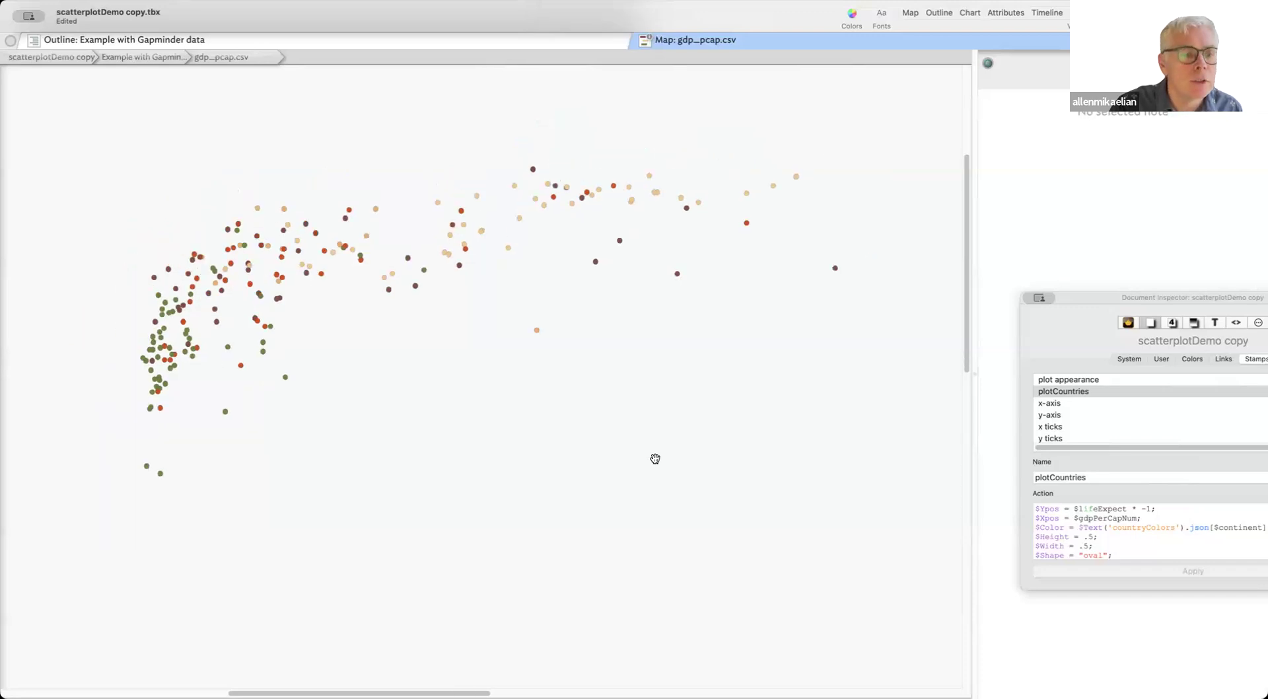
{"action": "key", "text": "super+minus"}
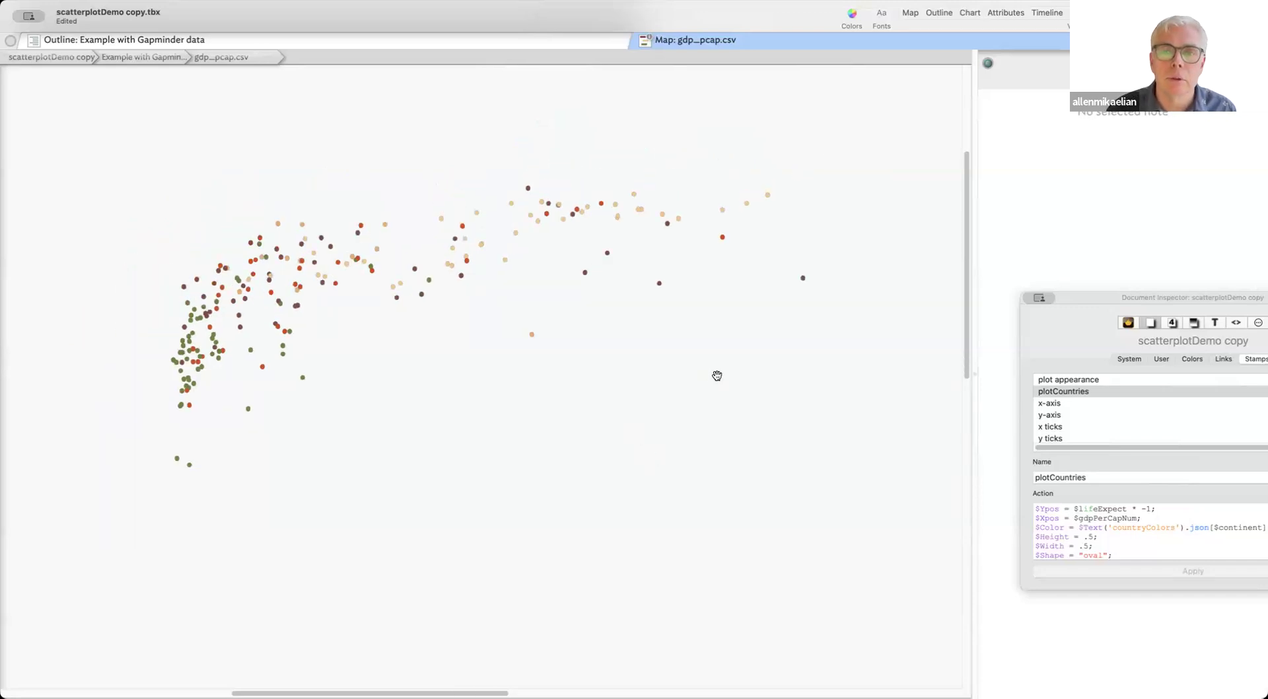
{"action": "scroll", "coordinate": [720, 374], "scroll_direction": "left", "scroll_amount": 5}
{"action": "scroll", "coordinate": [720, 375], "scroll_direction": "down", "scroll_amount": 3}
{"action": "scroll", "coordinate": [735, 392], "scroll_direction": "right", "scroll_amount": 2}
{"action": "scroll", "coordinate": [735, 391], "scroll_direction": "up", "scroll_amount": 2}
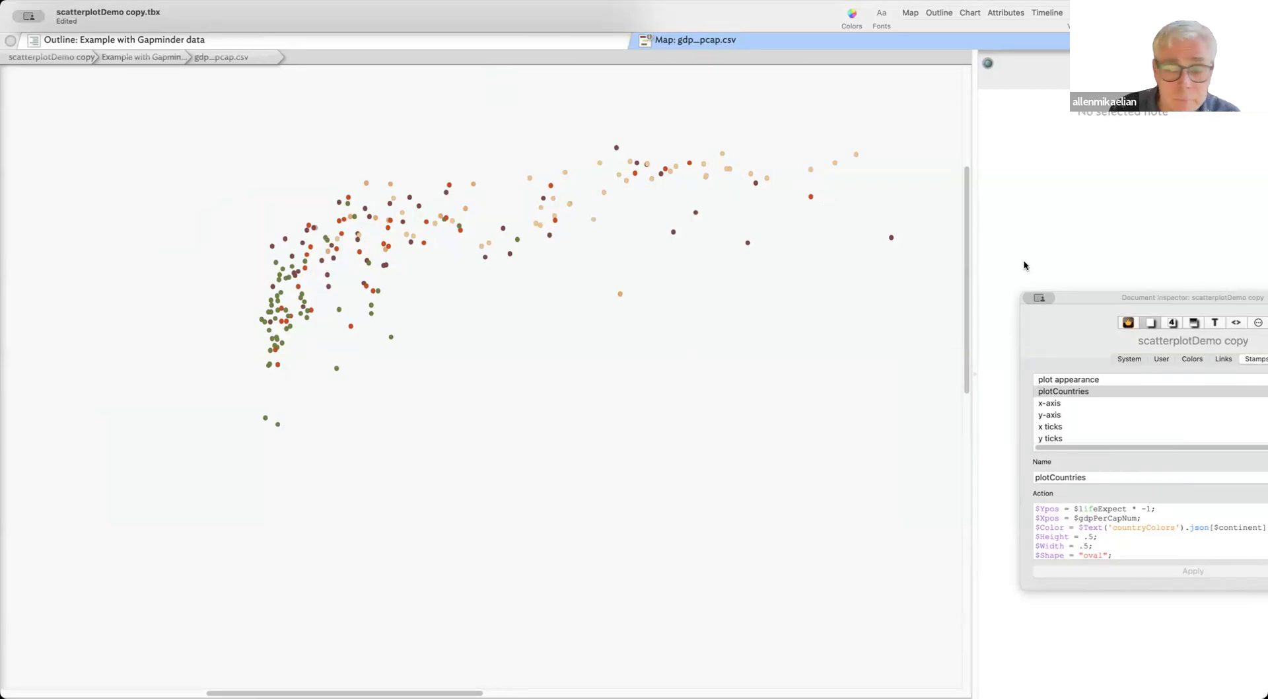
Compare the action code of the plot appearance and plotCountries stamps, and show the x-axis stamp's code
{"action": "left_click_drag", "start_coordinate": [1104, 295], "coordinate": [1001, 264]}
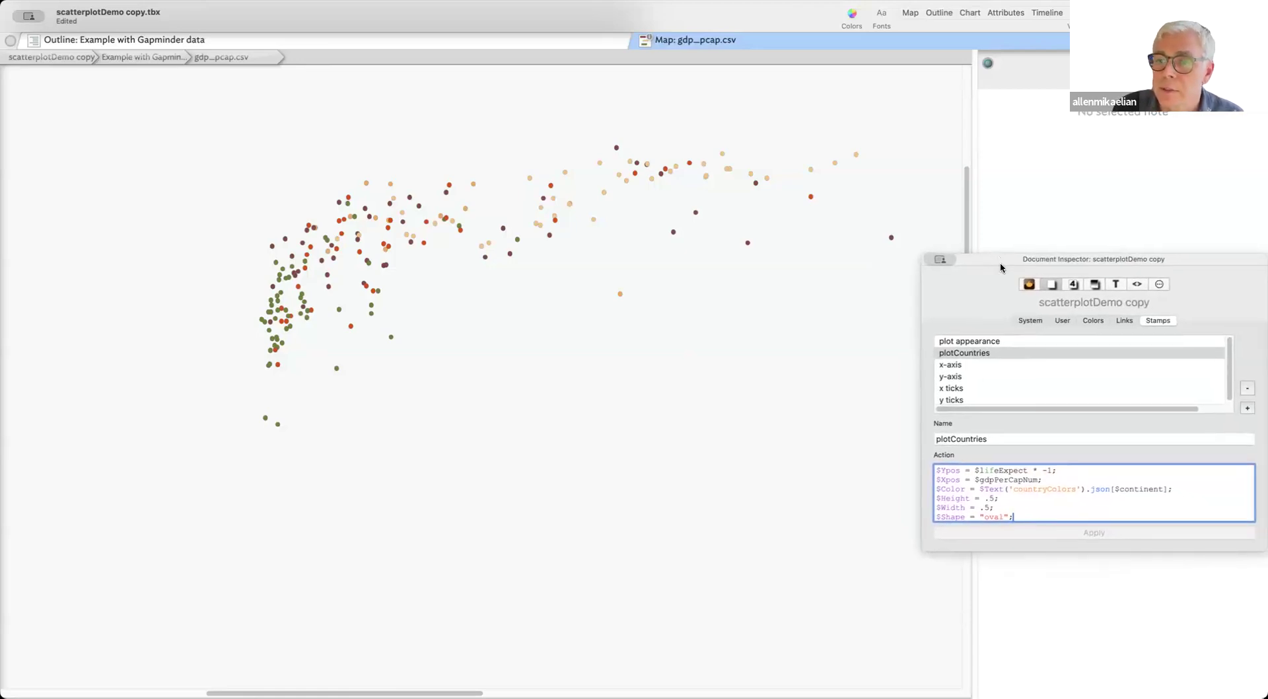
{"action": "left_click", "coordinate": [1000, 342]}
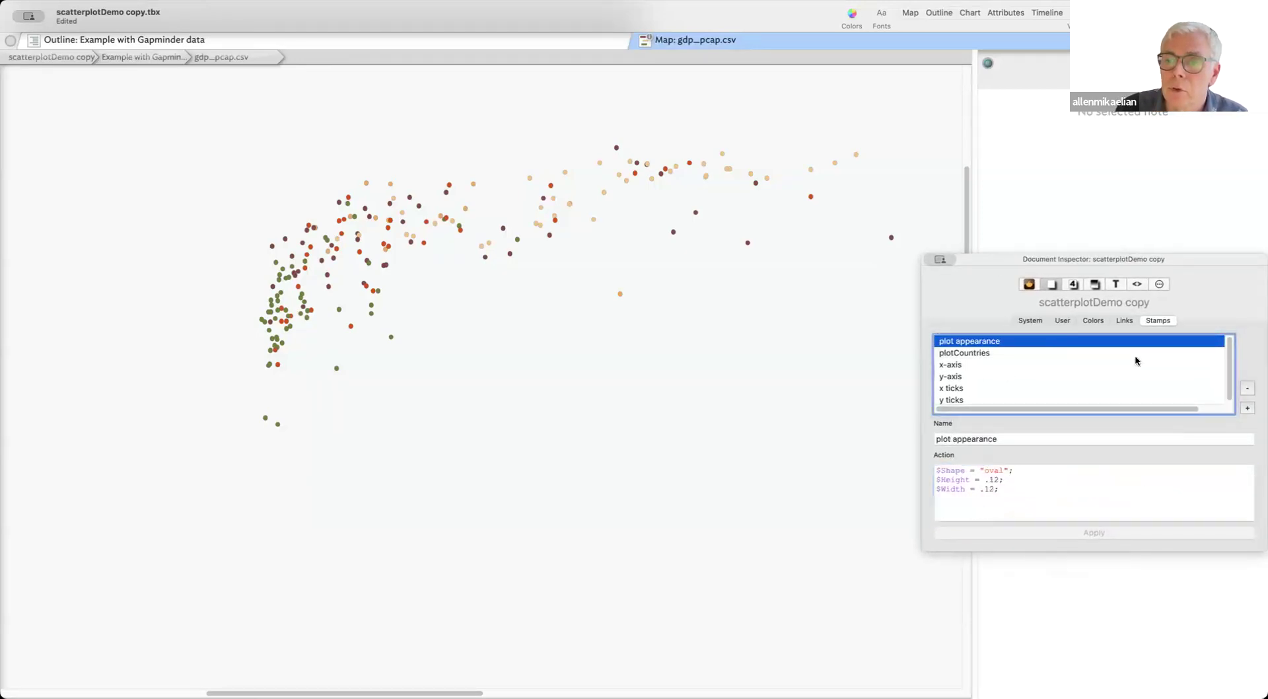
{"action": "left_click", "coordinate": [986, 355]}
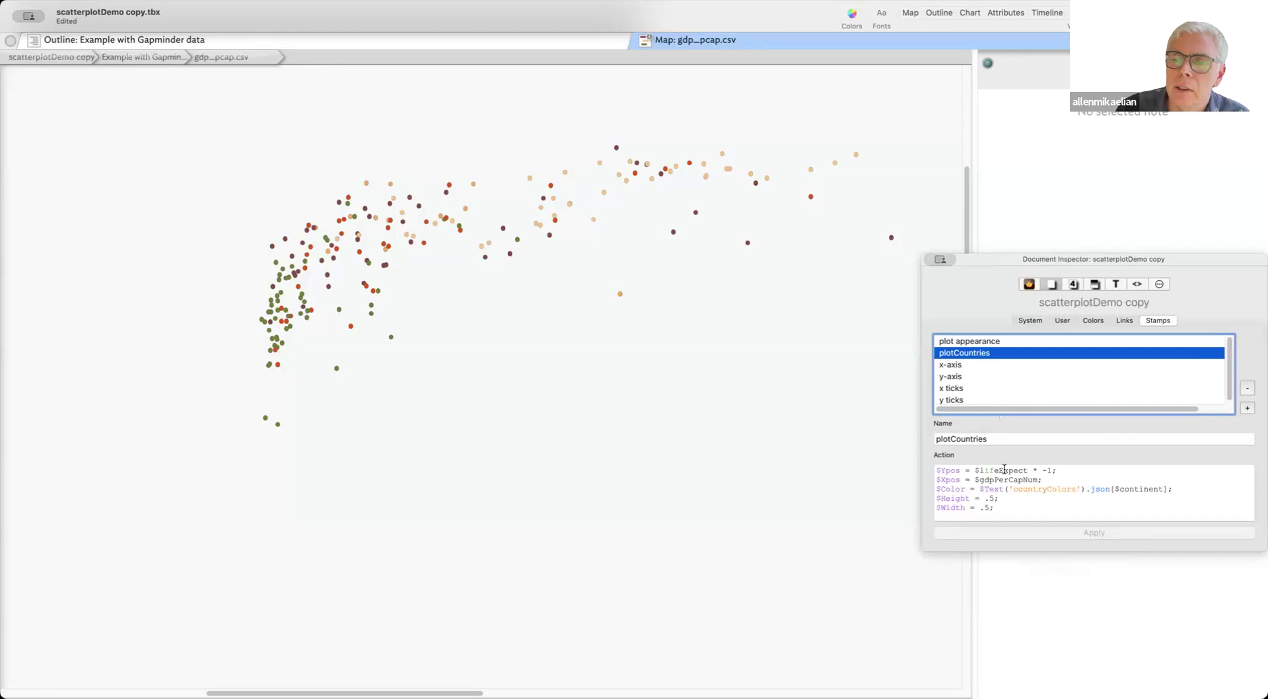
{"action": "left_click", "coordinate": [1000, 343]}
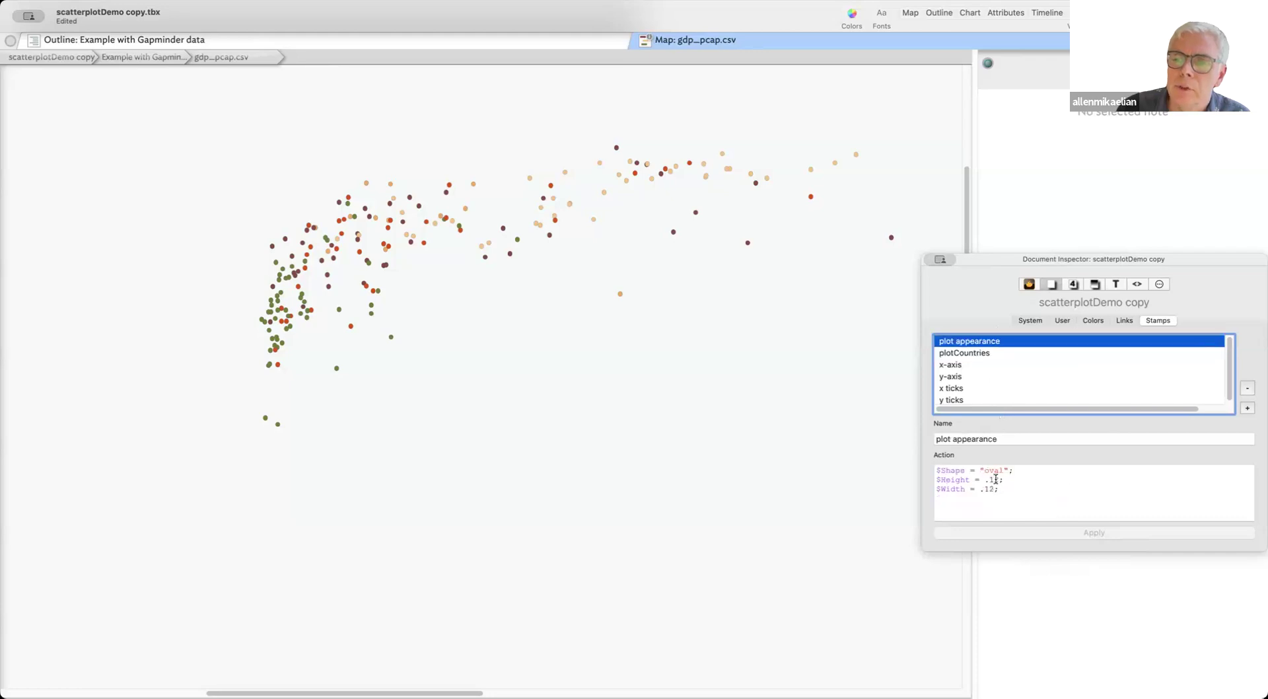
{"action": "left_click", "coordinate": [981, 353]}
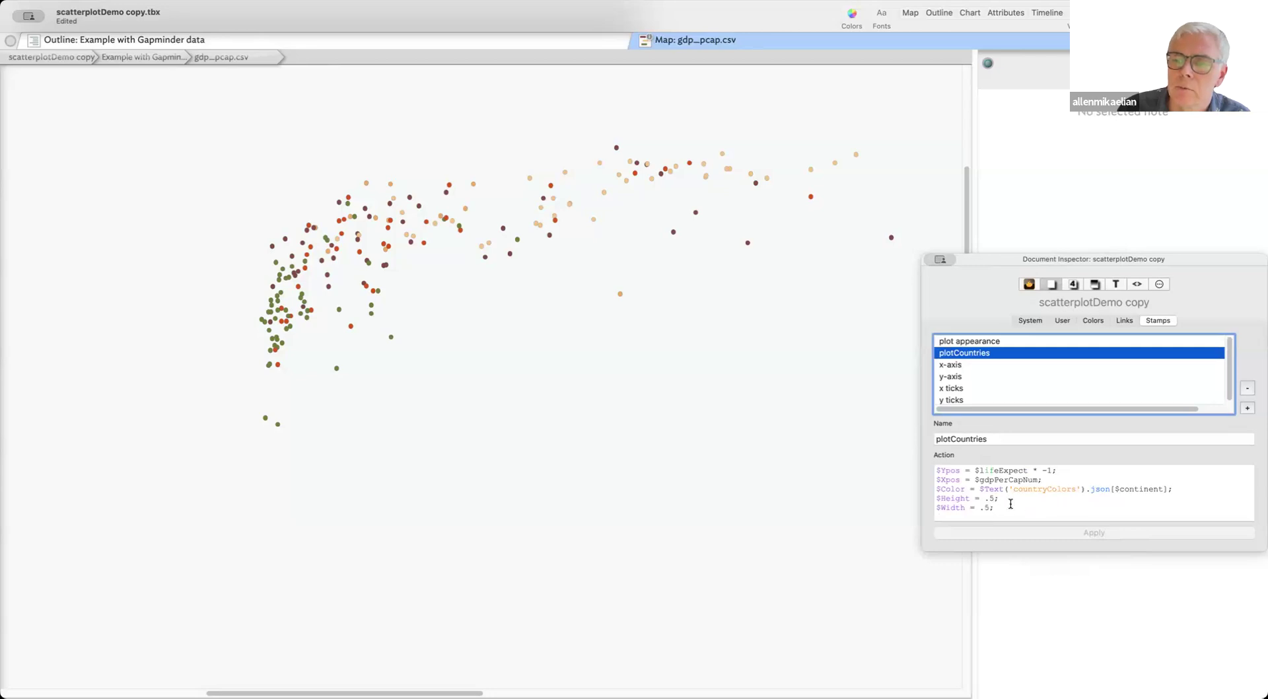
{"action": "left_click", "coordinate": [1040, 507]}
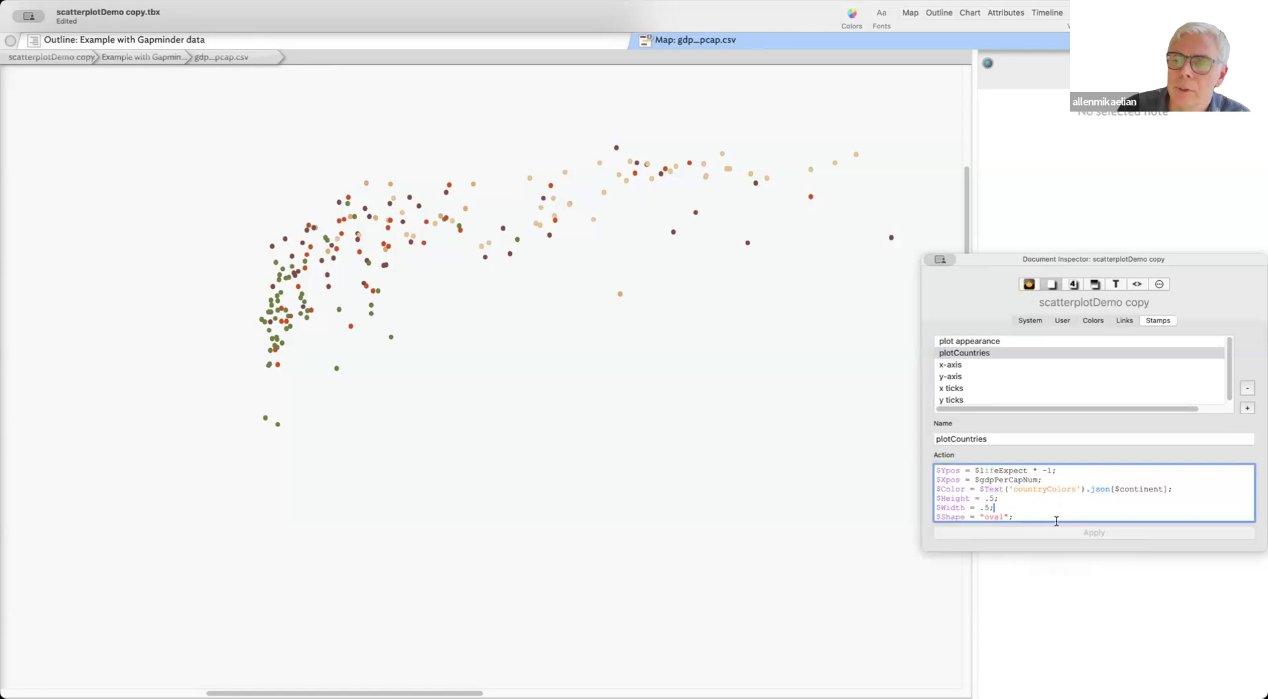
{"action": "left_click", "coordinate": [1005, 342]}
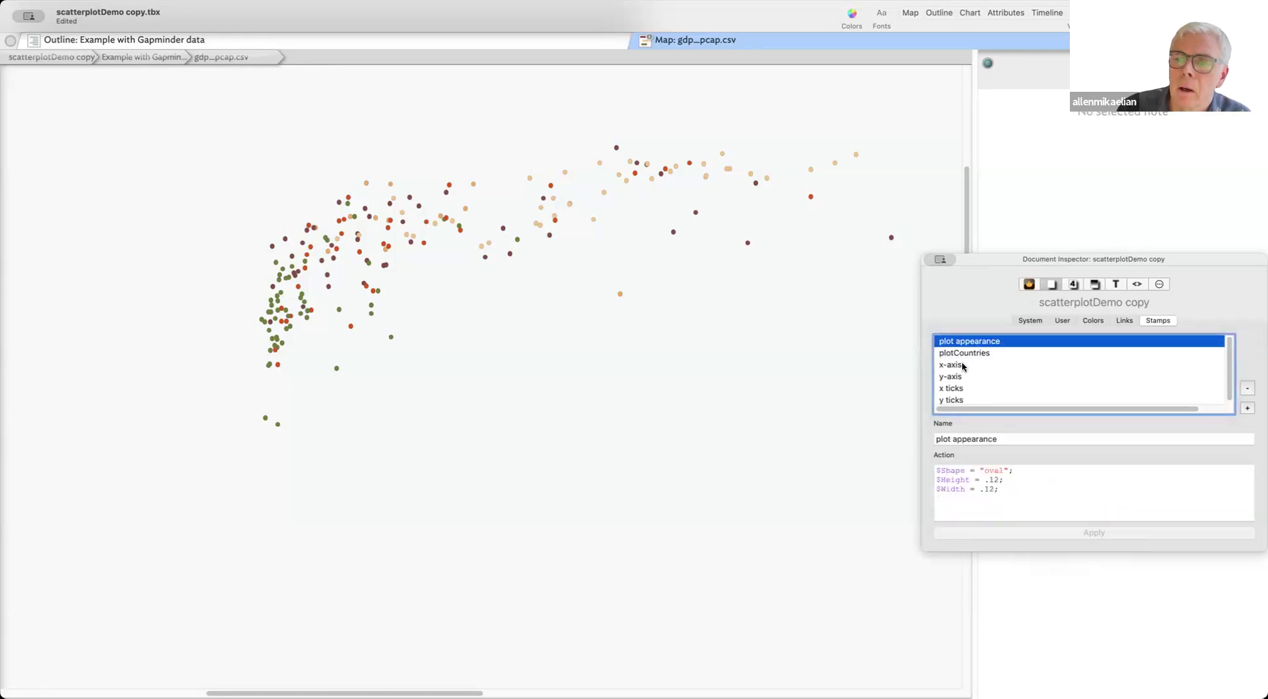
{"action": "left_click", "coordinate": [1131, 367]}
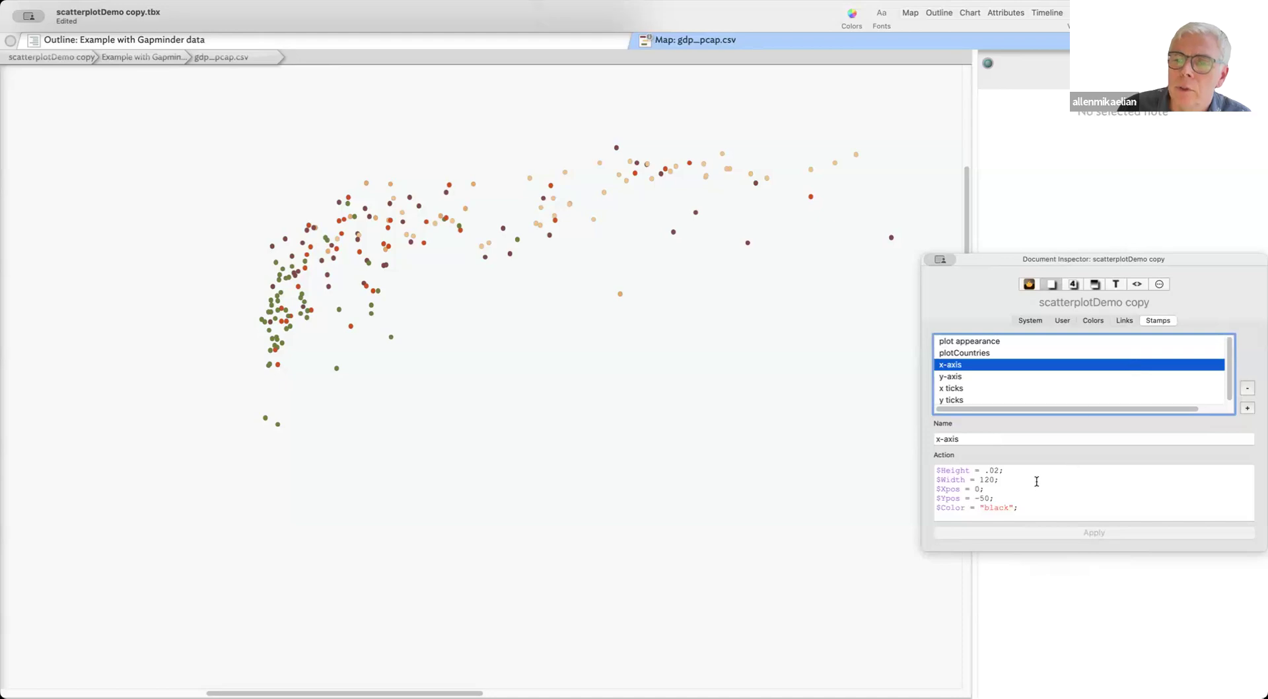
Move the inspector aside and create an adornment named x in the empty map area below the plotted dots
{"action": "scroll", "coordinate": [994, 395], "scroll_direction": "down", "scroll_amount": 1}
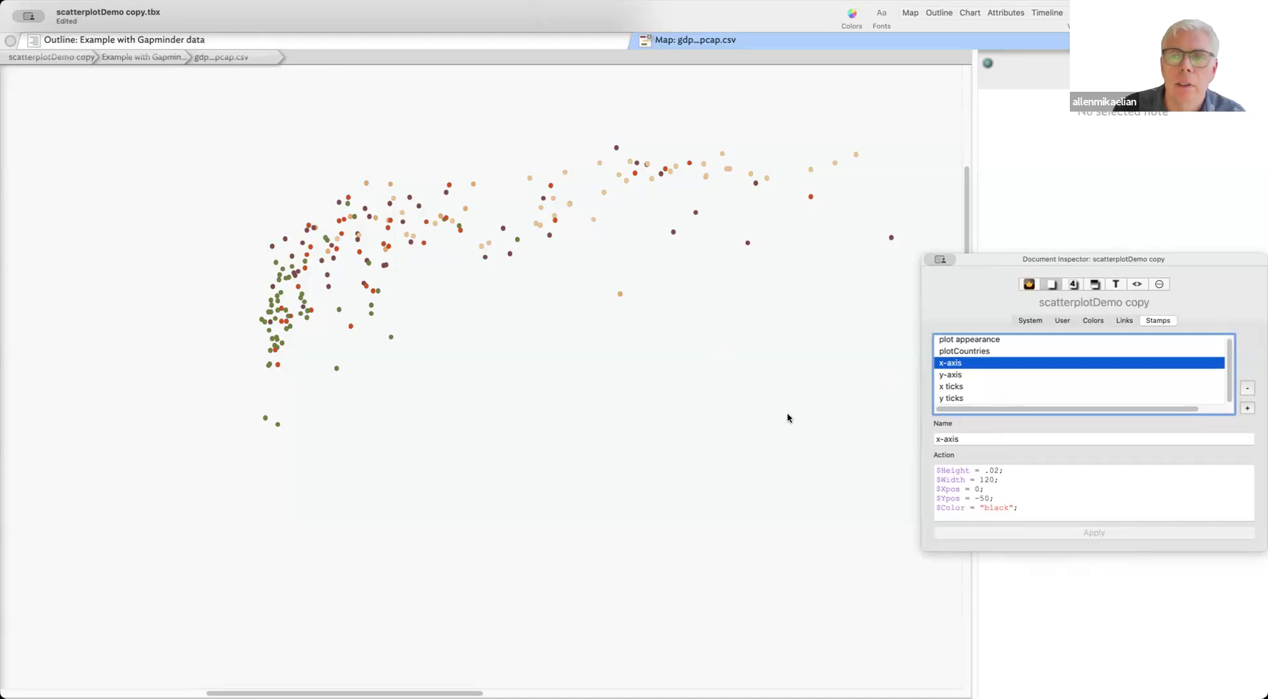
{"action": "left_click_drag", "start_coordinate": [1000, 259], "coordinate": [1041, 242]}
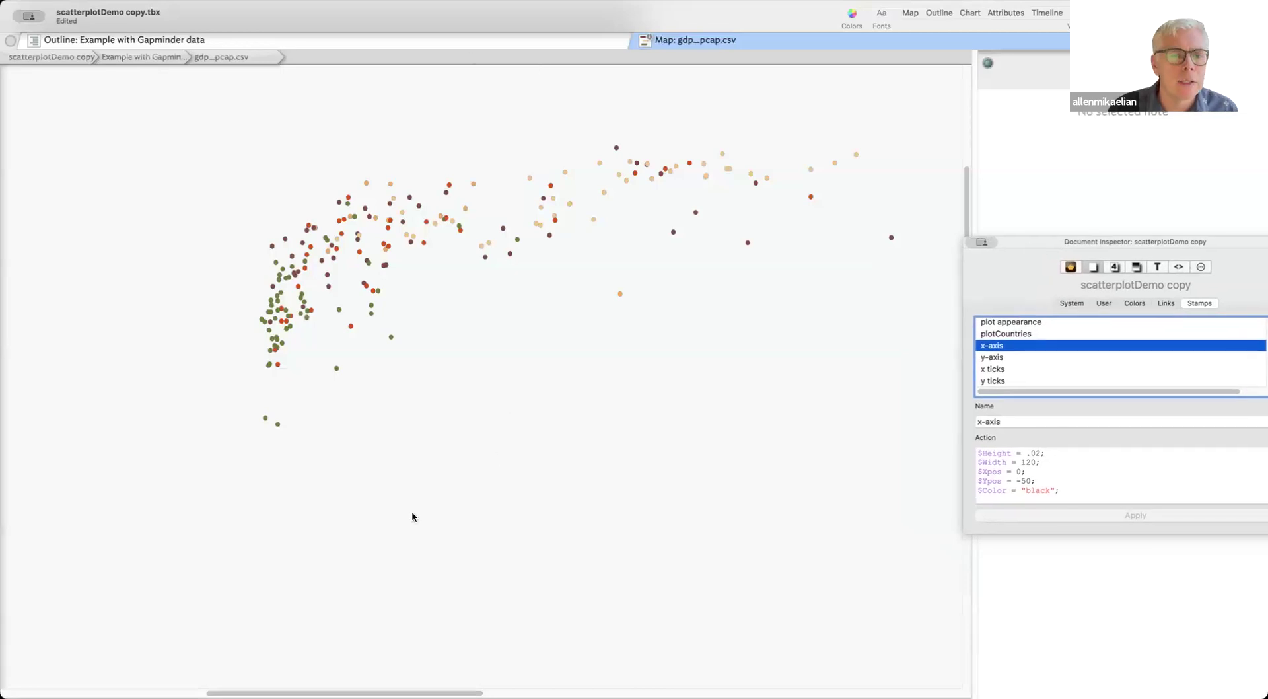
{"action": "left_click", "coordinate": [426, 492]}
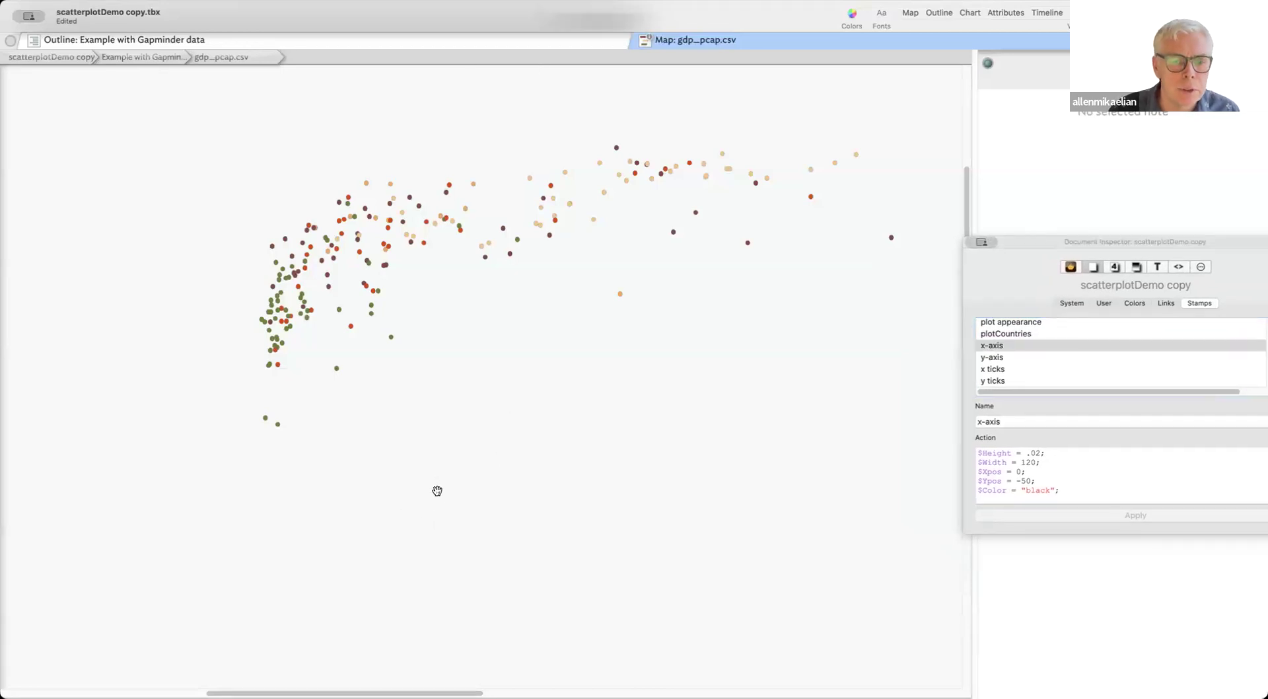
{"action": "right_click", "coordinate": [440, 497]}
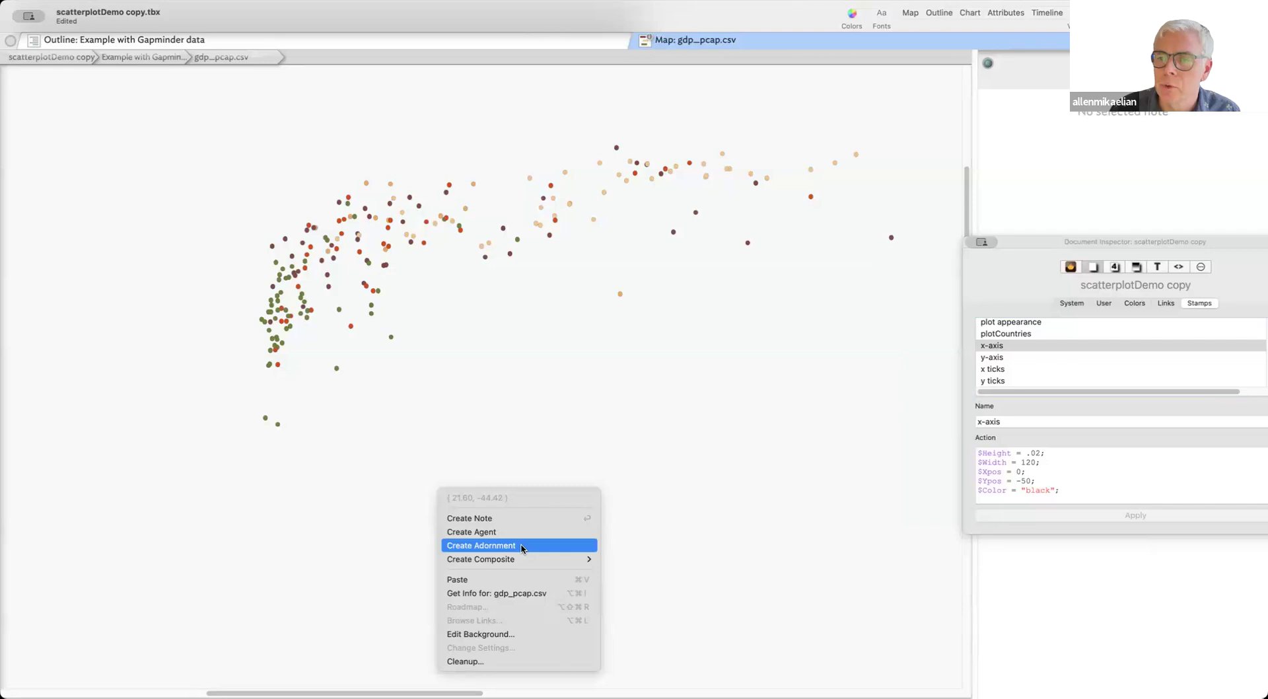
{"action": "key", "text": "Return"}
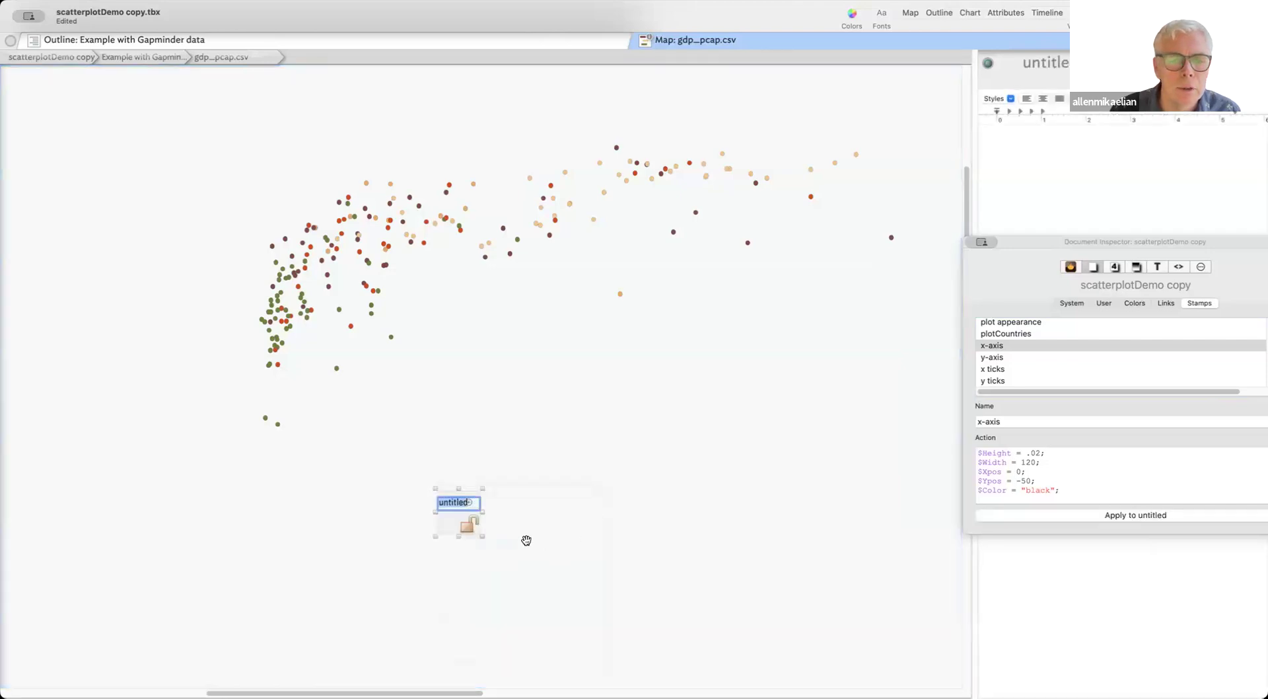
{"action": "type", "text": "x"}
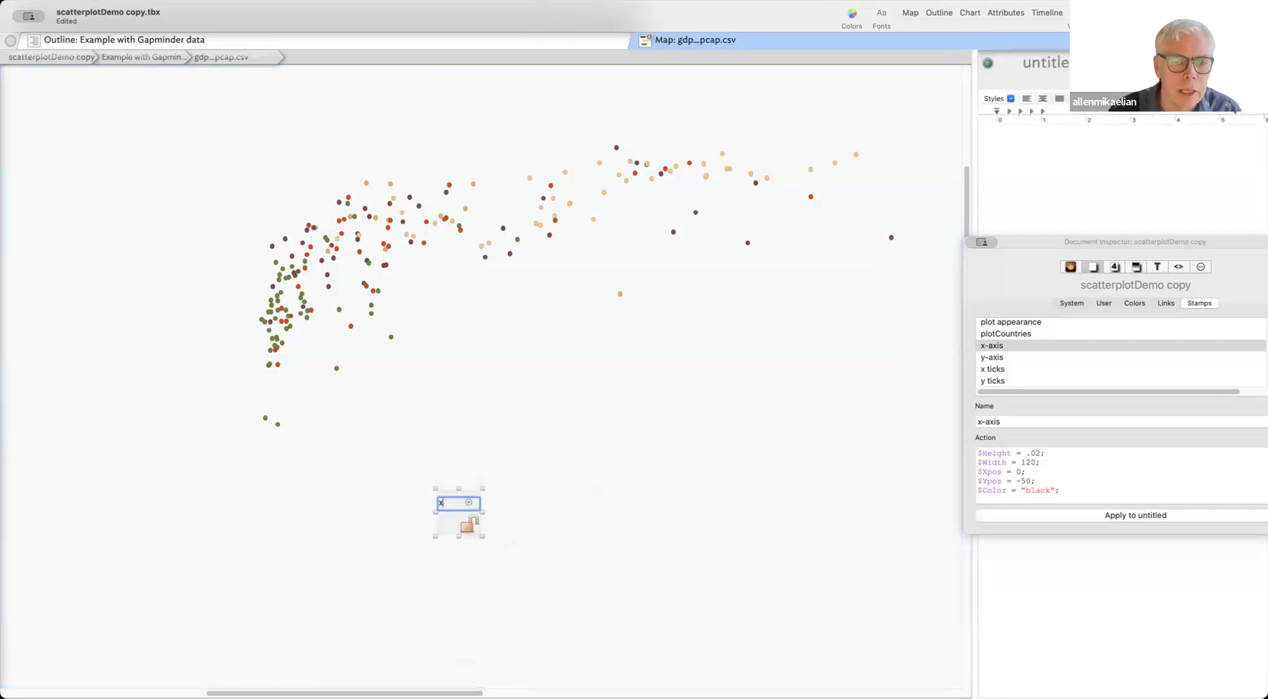
{"action": "left_click", "coordinate": [574, 496]}
{"action": "left_click", "coordinate": [465, 532]}
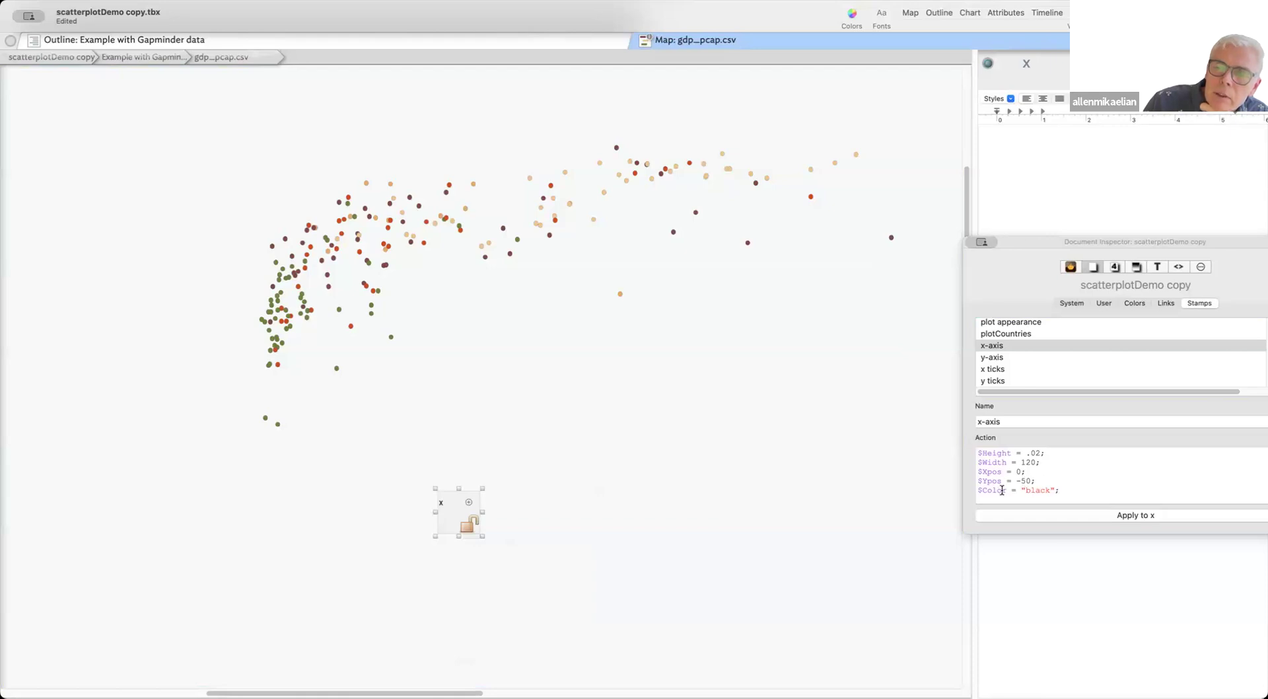
Apply the x-axis stamp to the x adornment and deselect it
{"action": "left_click", "coordinate": [1161, 515]}
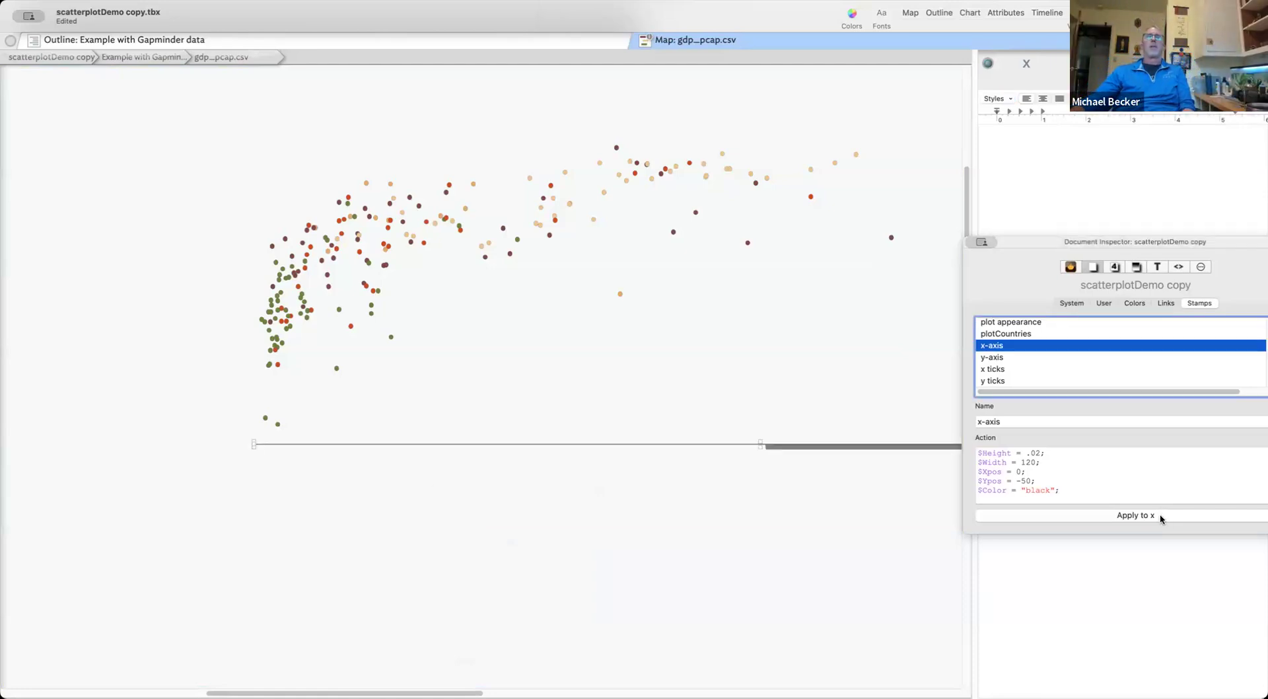
{"action": "left_click", "coordinate": [791, 555]}
{"action": "left_click_drag", "start_coordinate": [836, 530], "coordinate": [764, 549]}
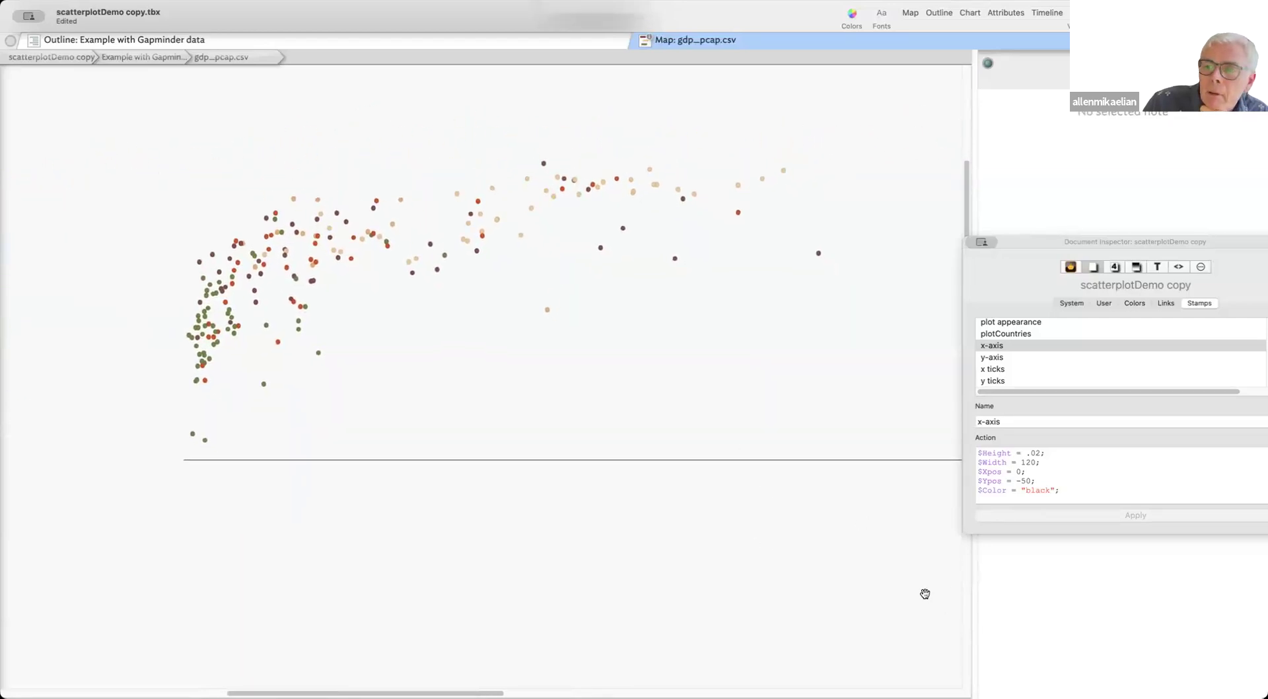
Choose the y-axis stamp and create an adornment named Y below the x-axis line
{"action": "left_click", "coordinate": [997, 346]}
{"action": "left_click", "coordinate": [1003, 357]}
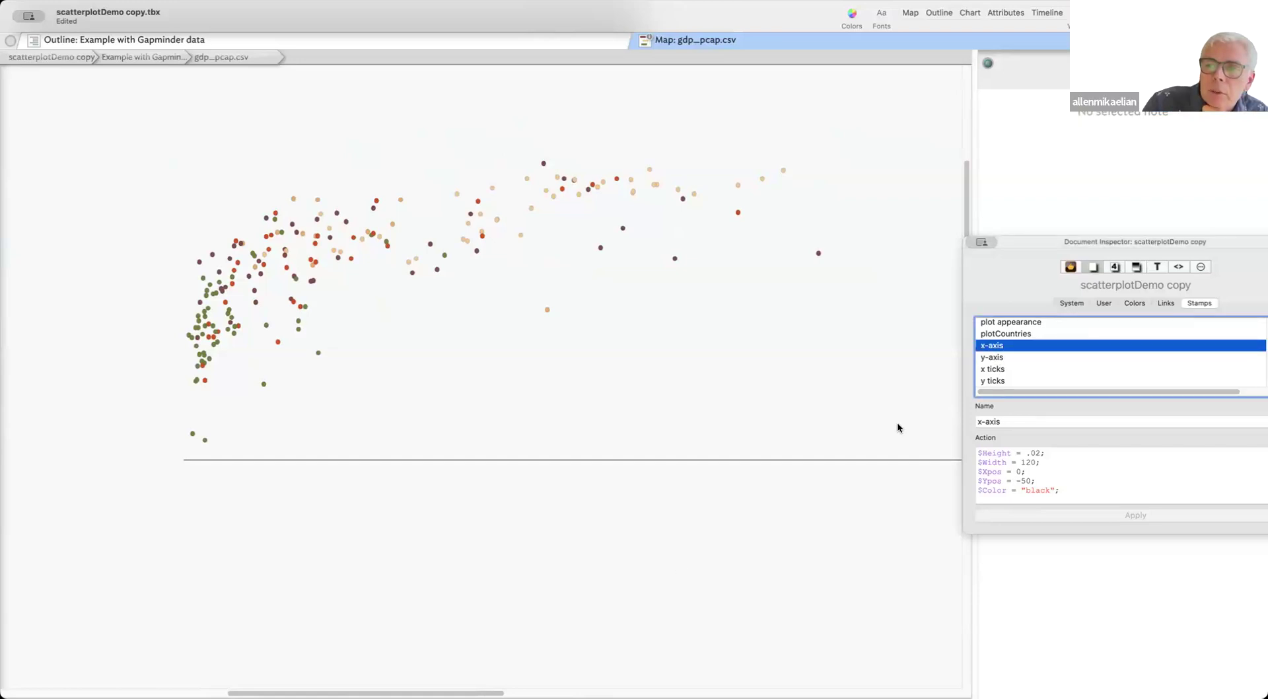
{"action": "right_click", "coordinate": [508, 548]}
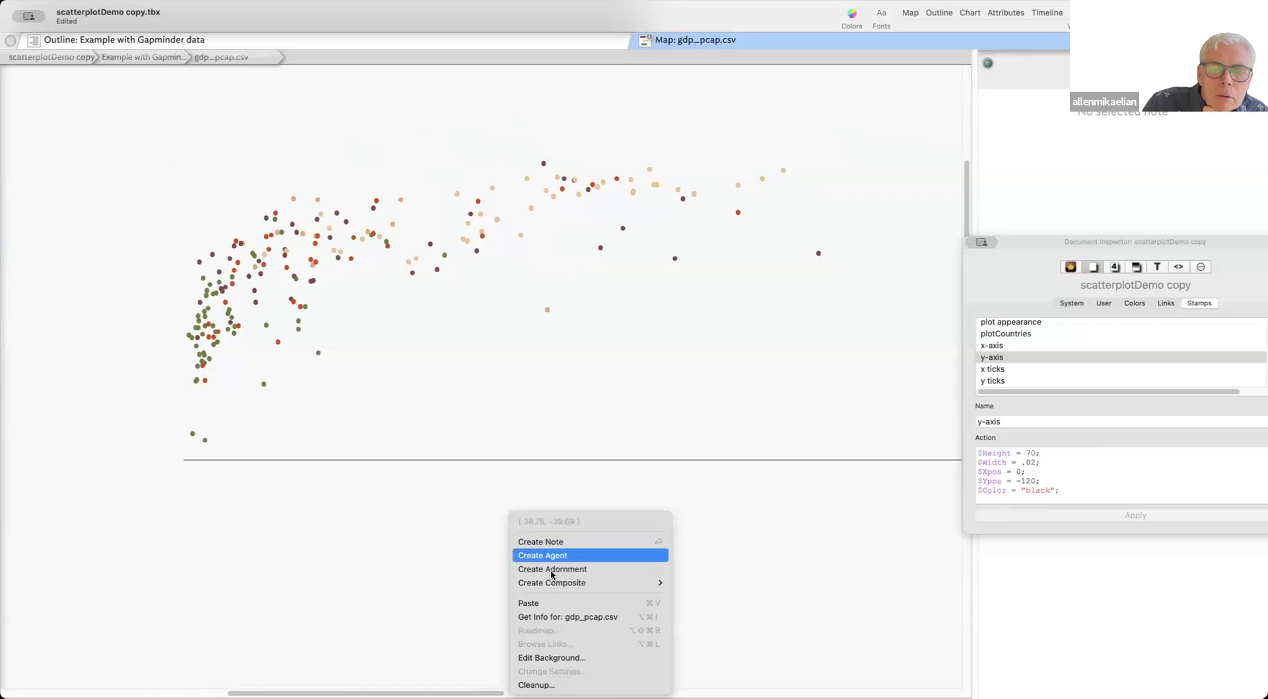
{"action": "left_click", "coordinate": [626, 573]}
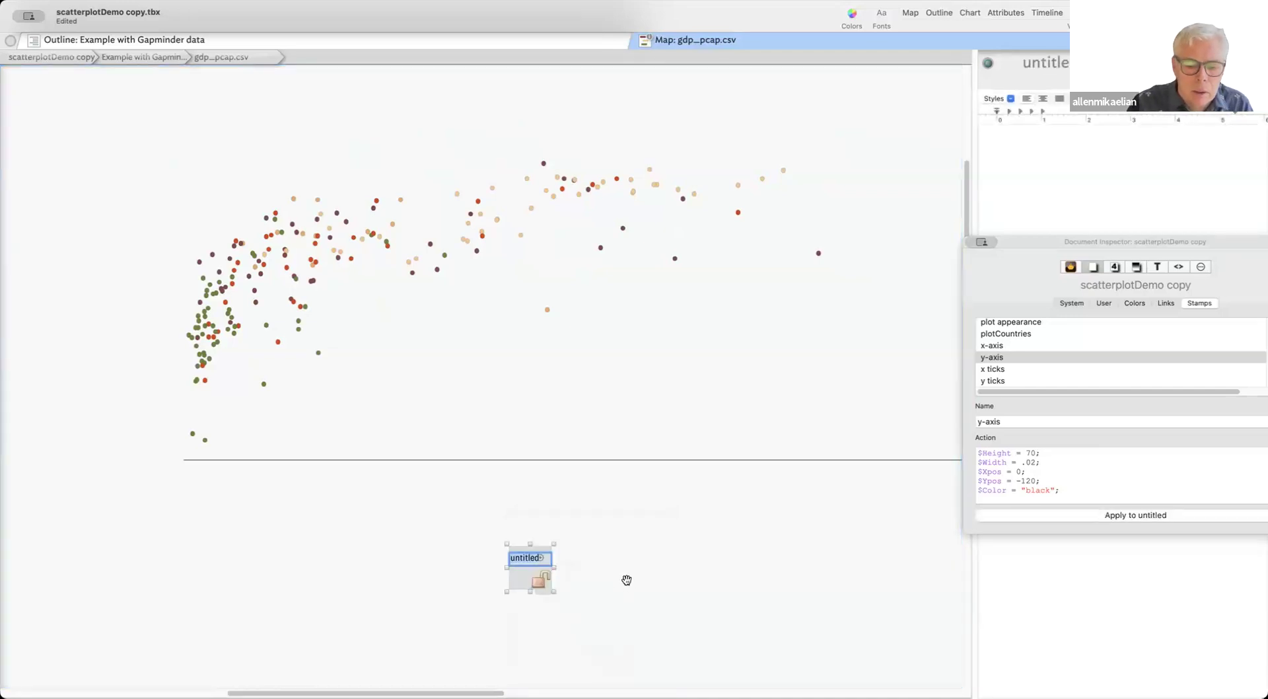
{"action": "type", "text": "Y"}
{"action": "key", "text": "Return"}
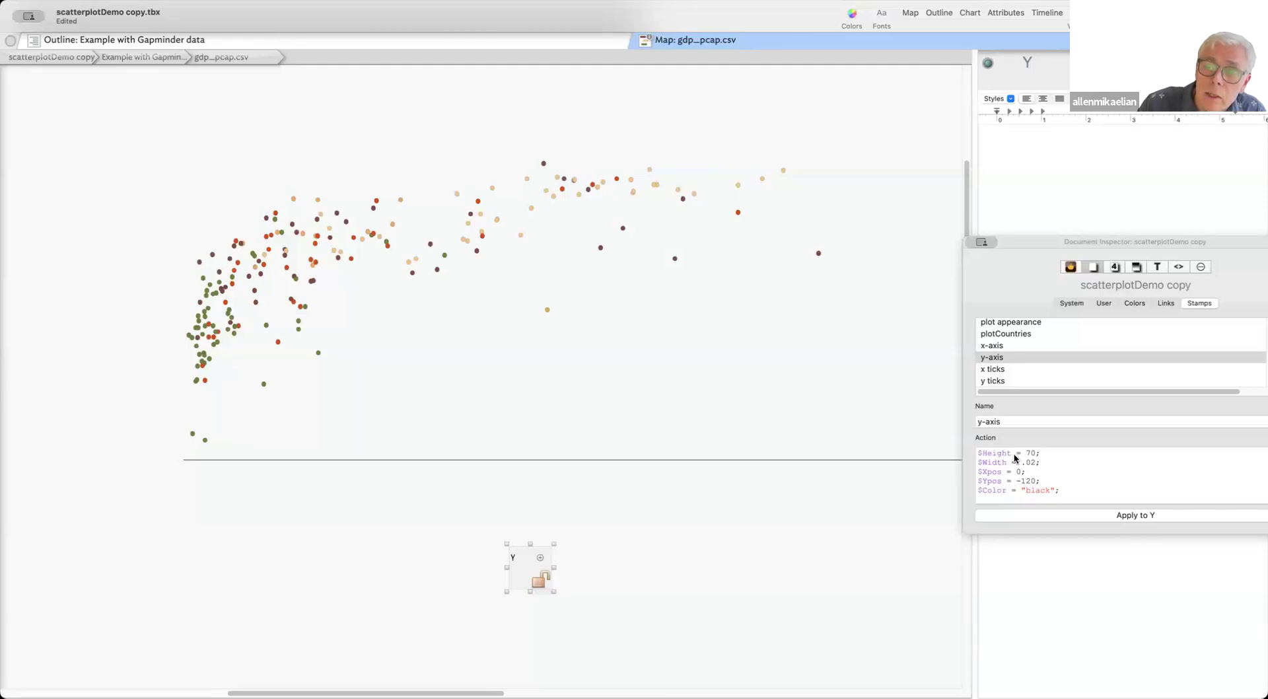
Apply the y-axis stamp to the Y adornment and deselect it
{"action": "left_click", "coordinate": [1101, 516]}
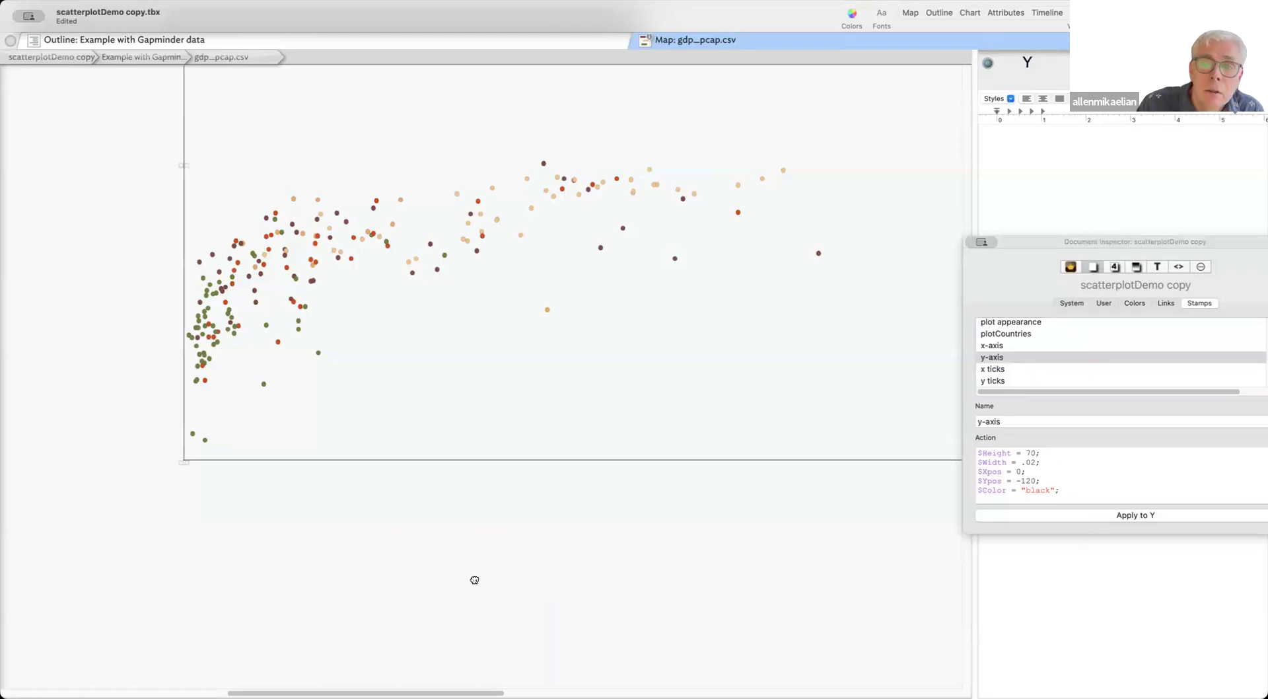
{"action": "scroll", "coordinate": [473, 581], "scroll_direction": "up", "scroll_amount": 3}
{"action": "scroll", "coordinate": [473, 581], "scroll_direction": "left", "scroll_amount": 3}
{"action": "left_click", "coordinate": [243, 417]}
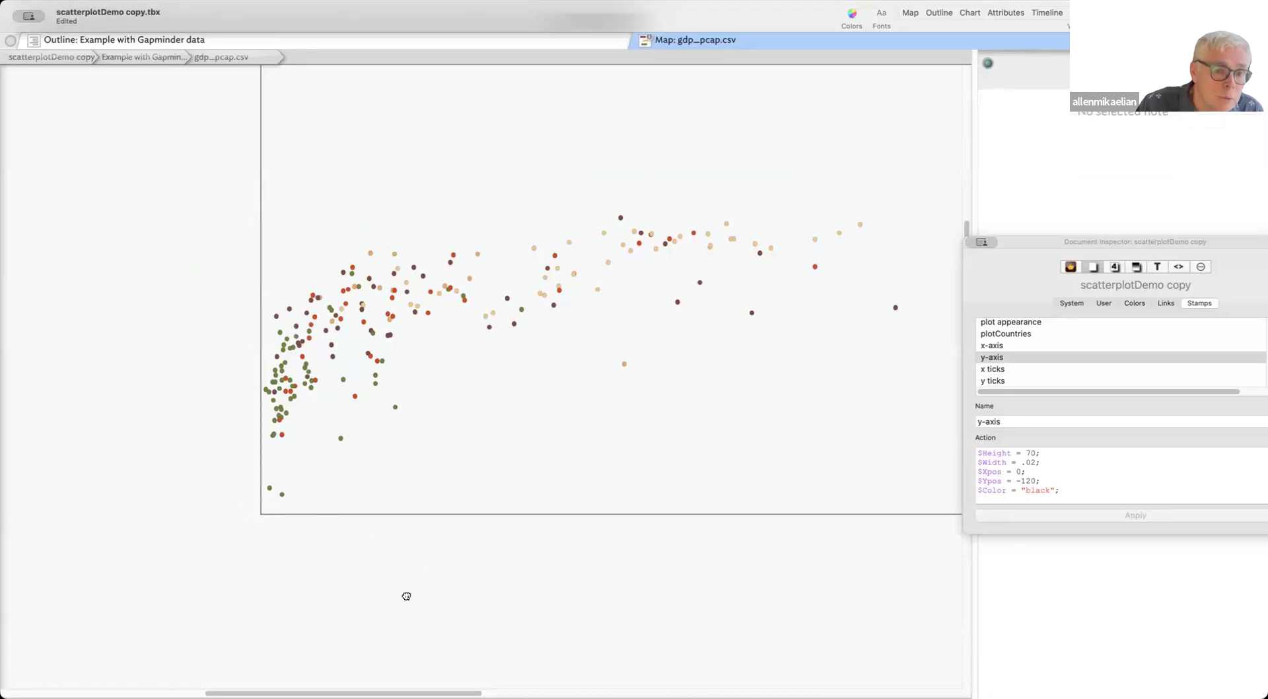
Create an adornment in the empty area above the plotted dots and show the x ticks stamp's code
{"action": "scroll", "coordinate": [405, 595], "scroll_direction": "up", "scroll_amount": 3}
{"action": "scroll", "coordinate": [405, 594], "scroll_direction": "right", "scroll_amount": 3}
{"action": "scroll", "coordinate": [379, 681], "scroll_direction": "up", "scroll_amount": 1}
{"action": "scroll", "coordinate": [379, 680], "scroll_direction": "right", "scroll_amount": 1}
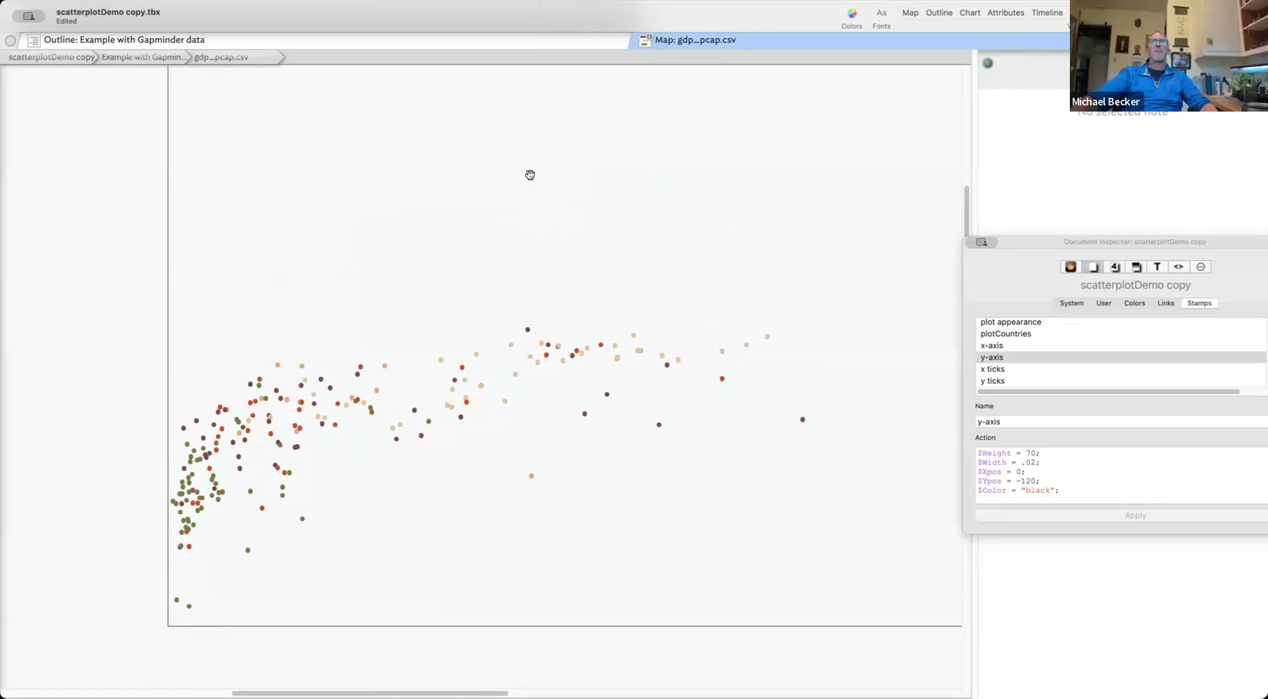
{"action": "right_click", "coordinate": [512, 148]}
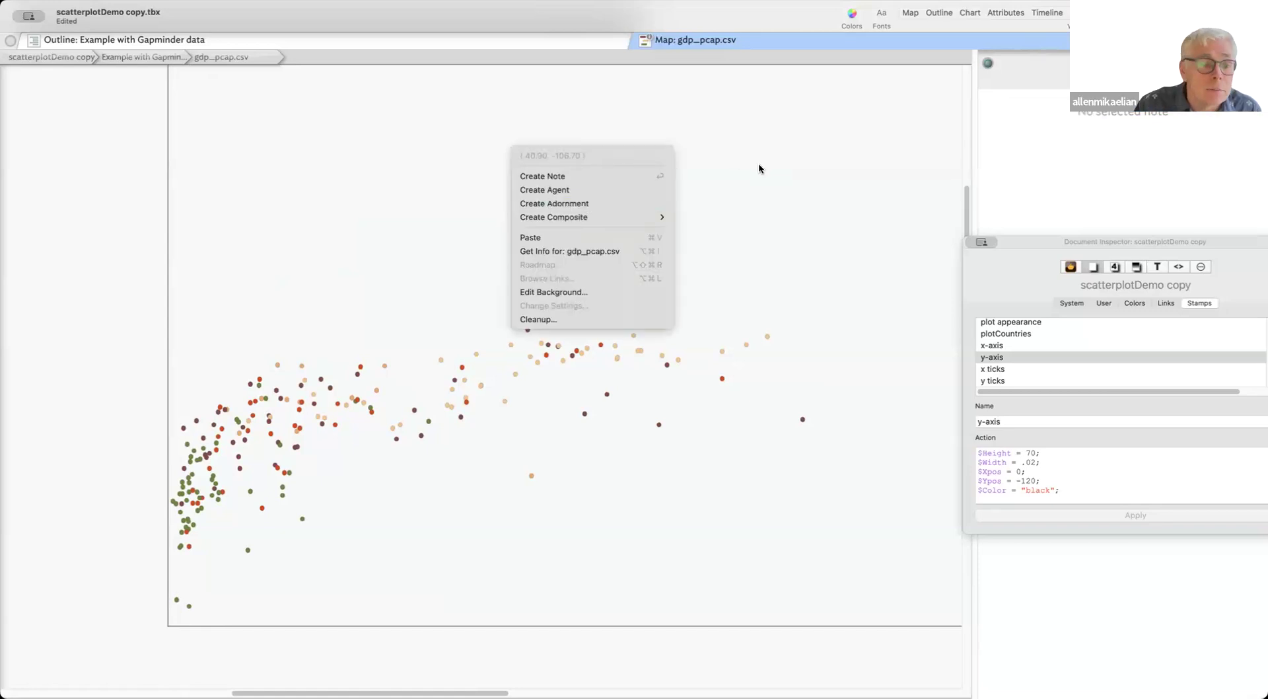
{"action": "left_click", "coordinate": [585, 204]}
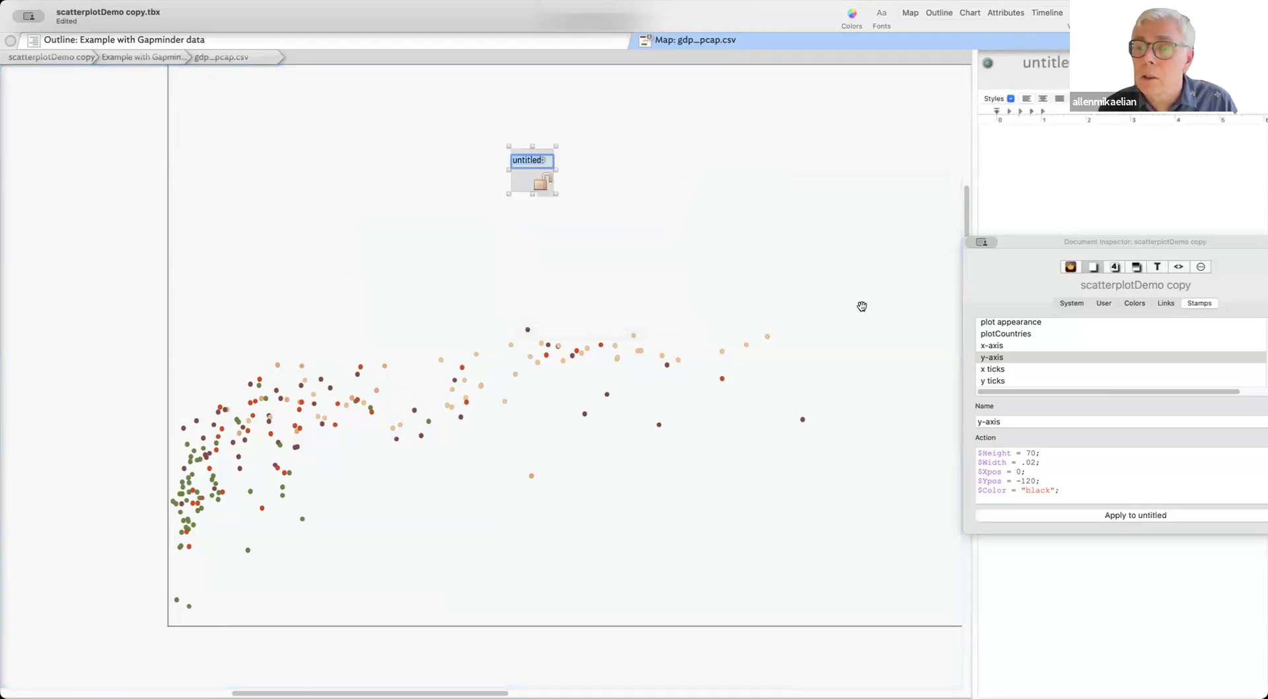
{"action": "left_click", "coordinate": [1001, 369]}
{"action": "left_click", "coordinate": [1002, 369]}
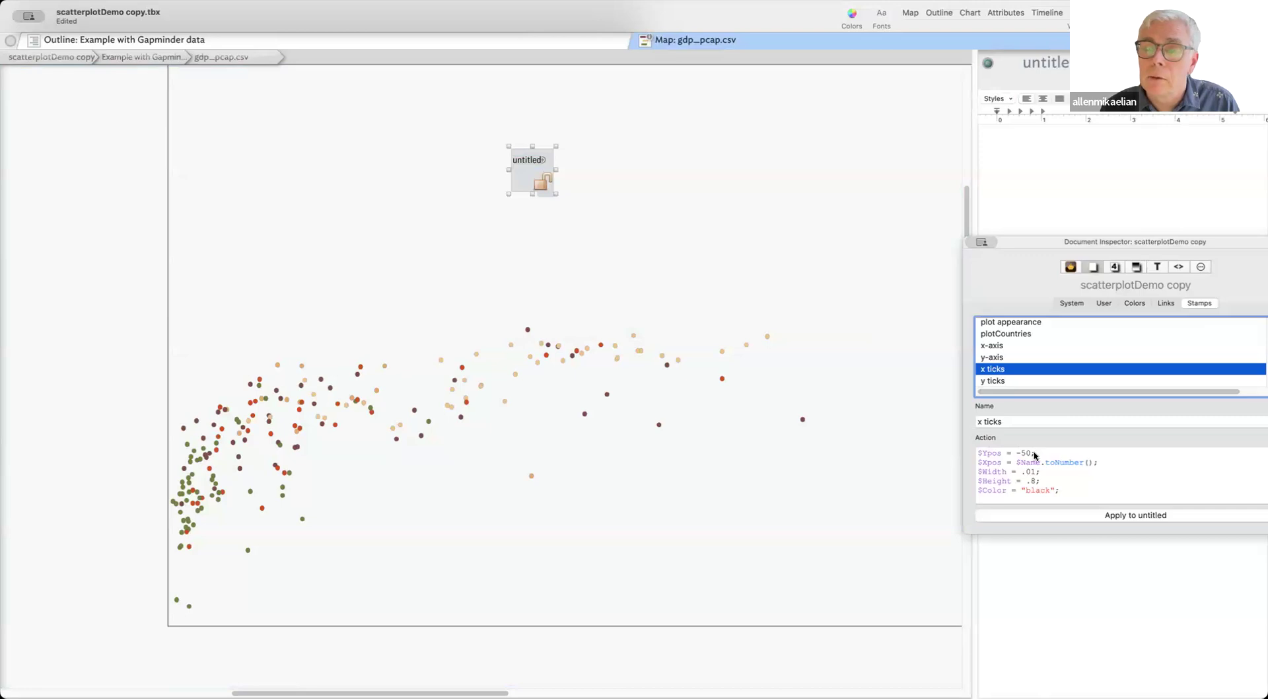
Rename the new untitled adornment as 100 and keep it selected
{"action": "left_click", "coordinate": [528, 161]}
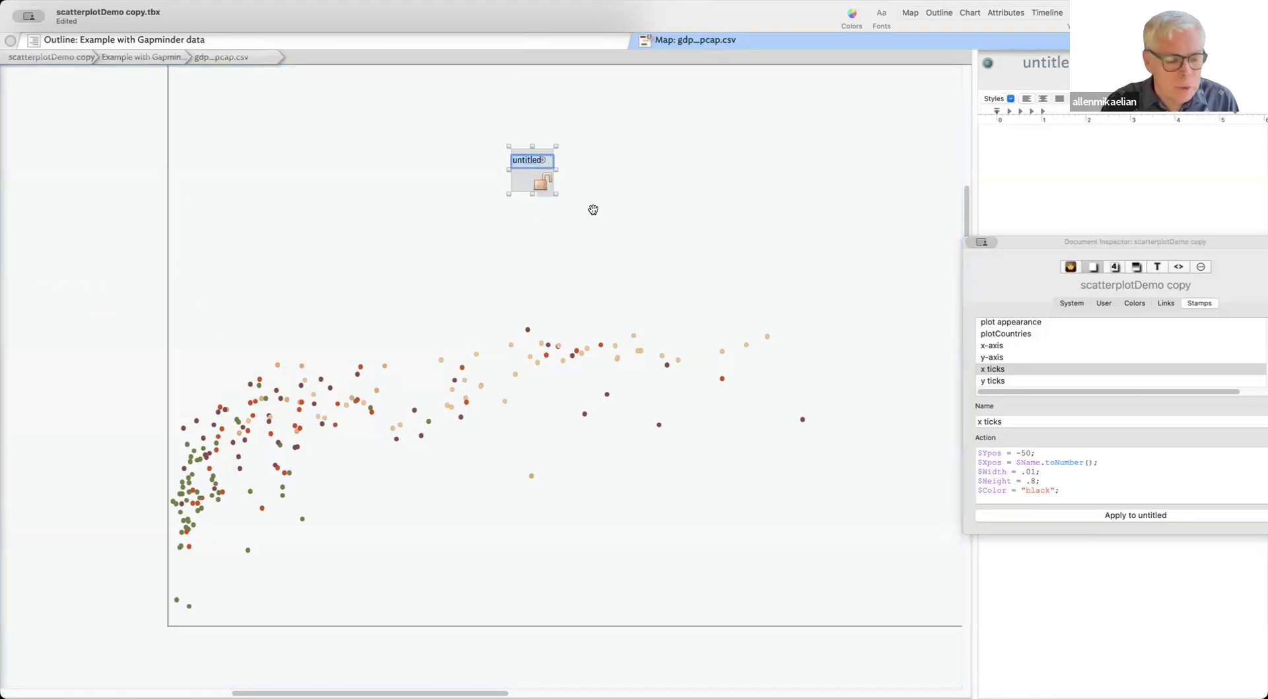
{"action": "type", "text": "1"}
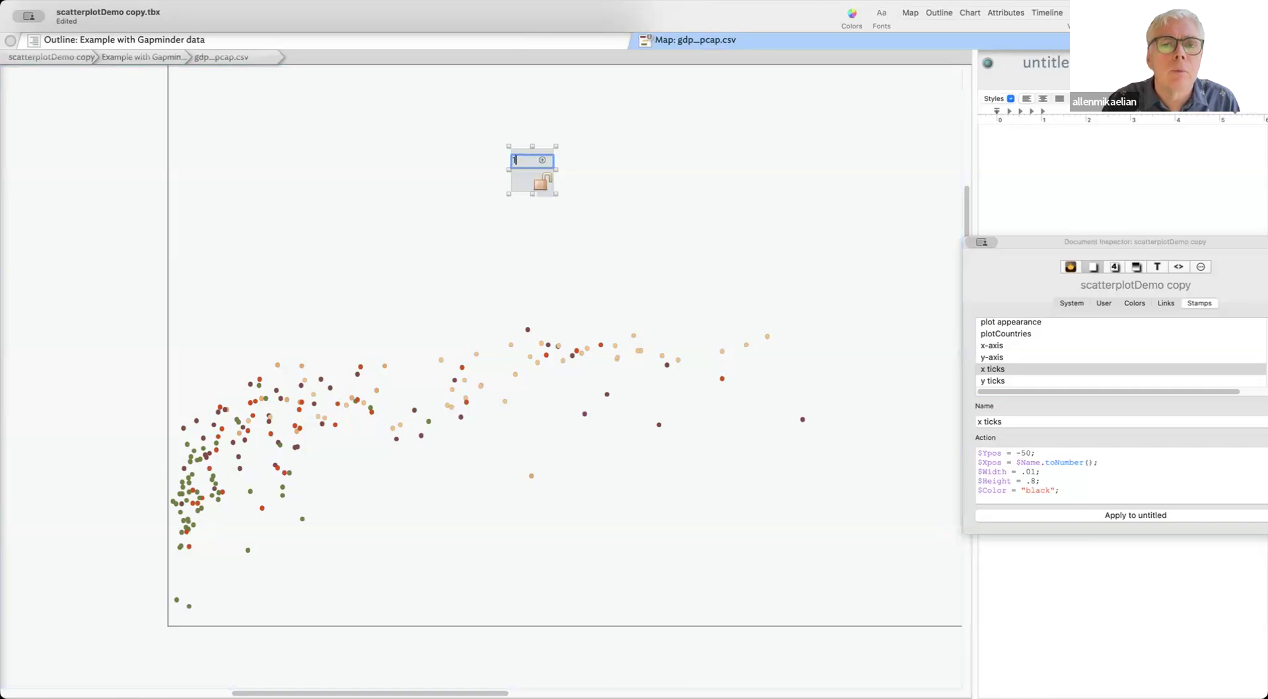
{"action": "type", "text": "00"}
{"action": "left_click", "coordinate": [574, 179]}
{"action": "left_click", "coordinate": [537, 169]}
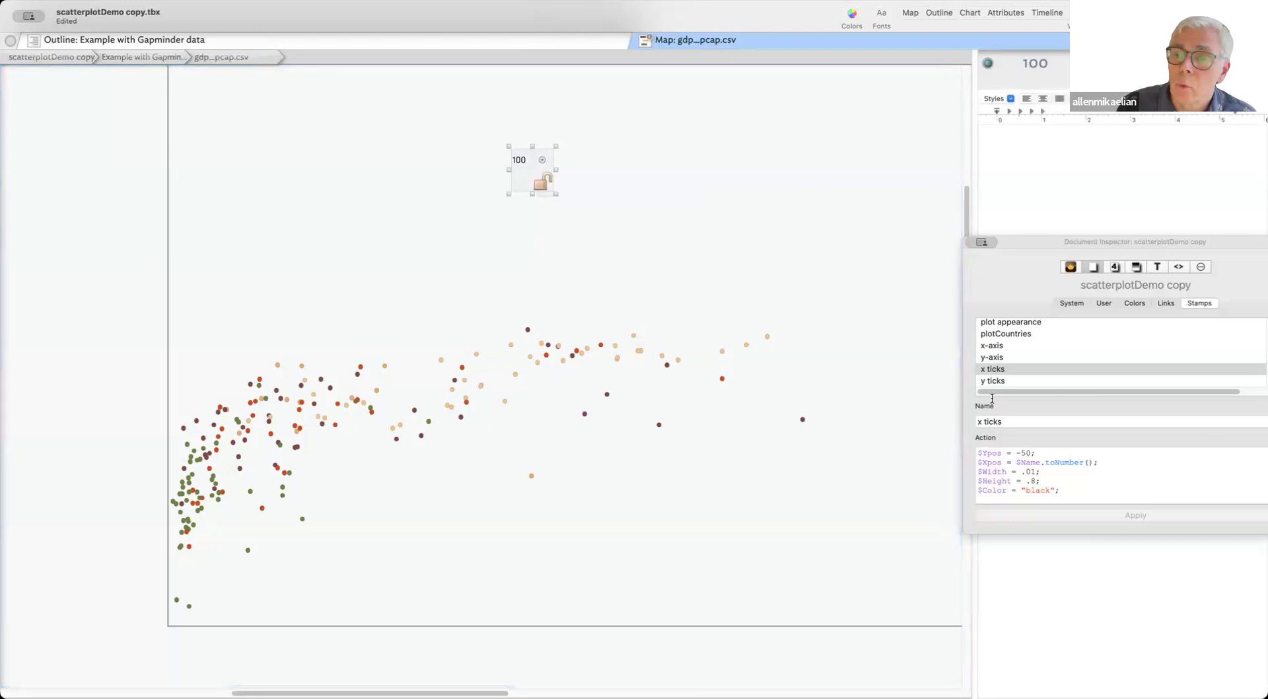
Apply the y ticks stamp to the 100 adornment, then deselect it and view its tick on the y-axis
{"action": "left_click", "coordinate": [1068, 396]}
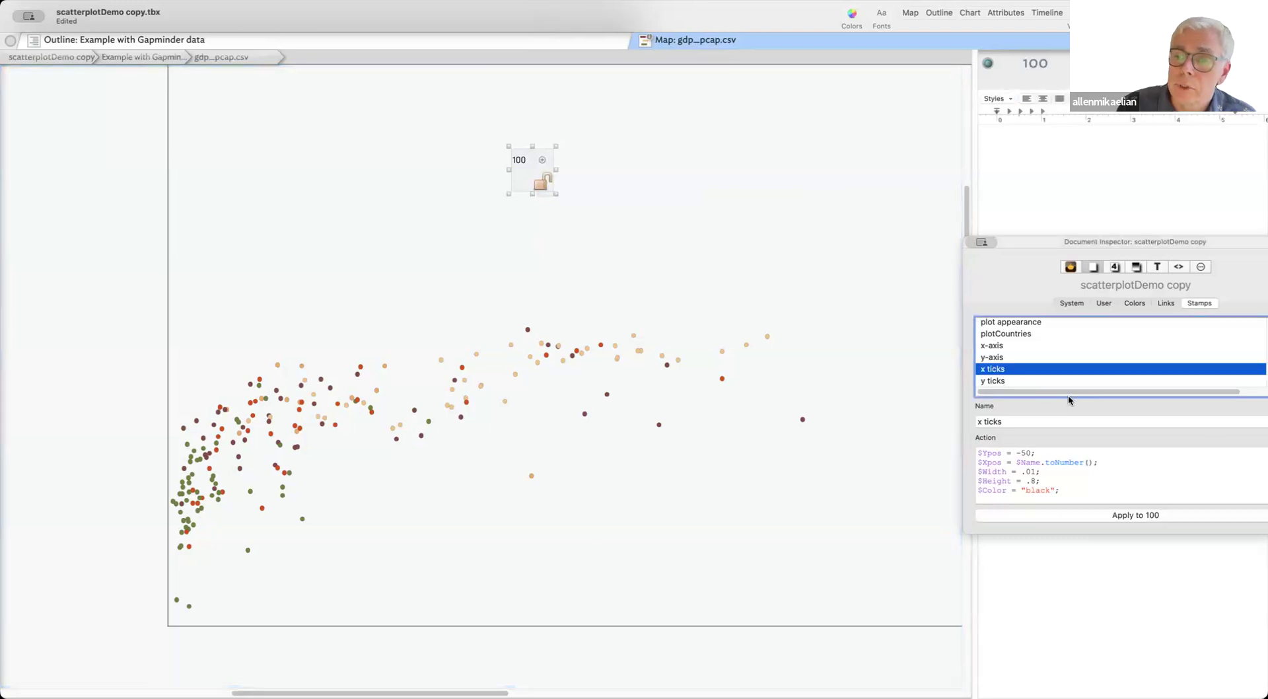
{"action": "left_click", "coordinate": [1021, 382]}
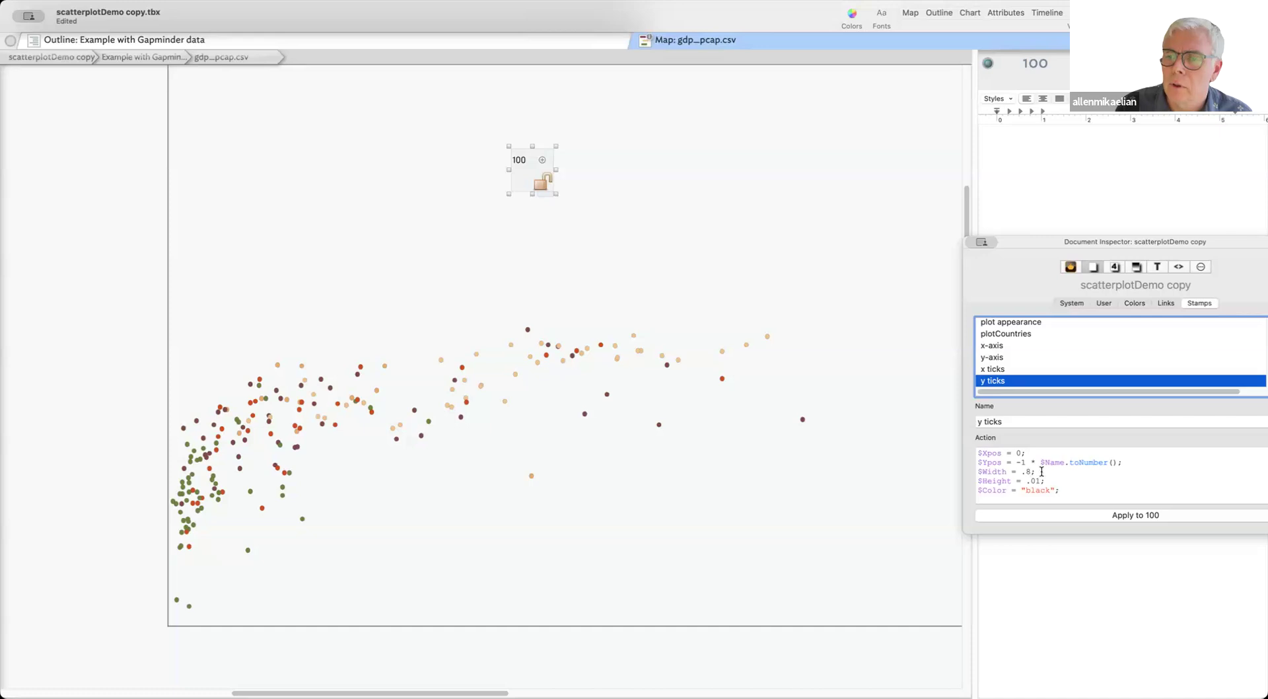
{"action": "left_click", "coordinate": [1145, 516]}
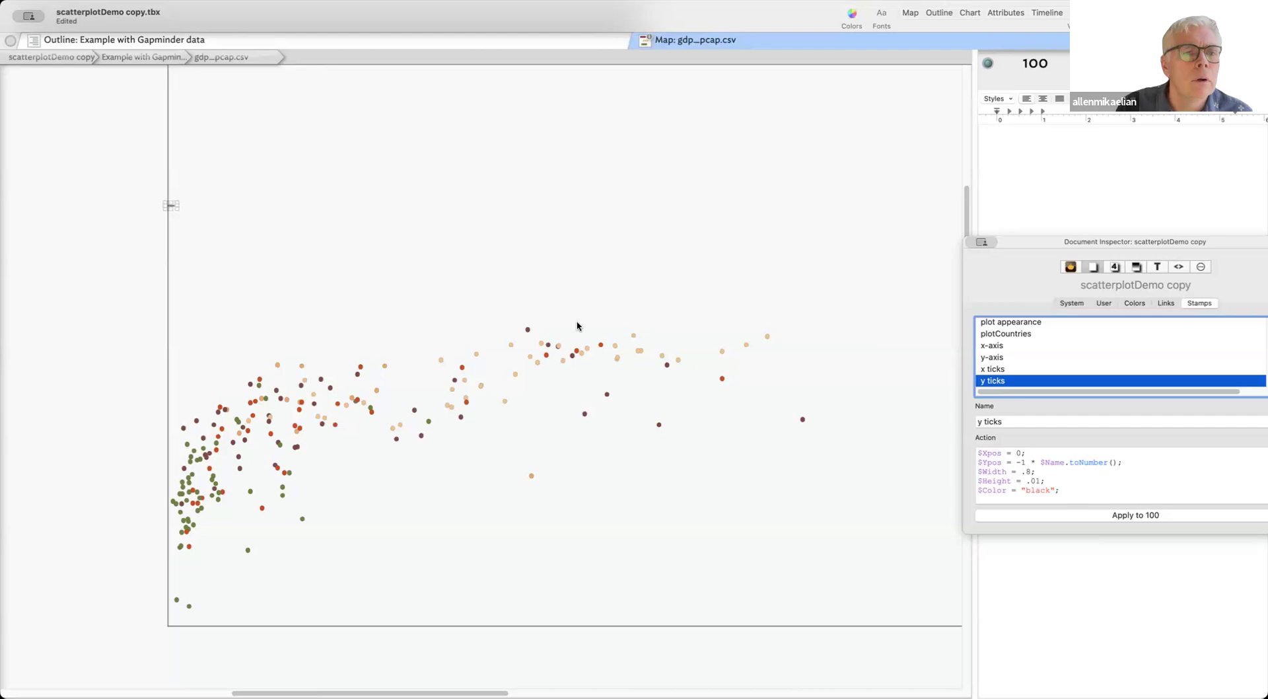
{"action": "left_click", "coordinate": [201, 218]}
{"action": "scroll", "coordinate": [311, 221], "scroll_direction": "left", "scroll_amount": 3}
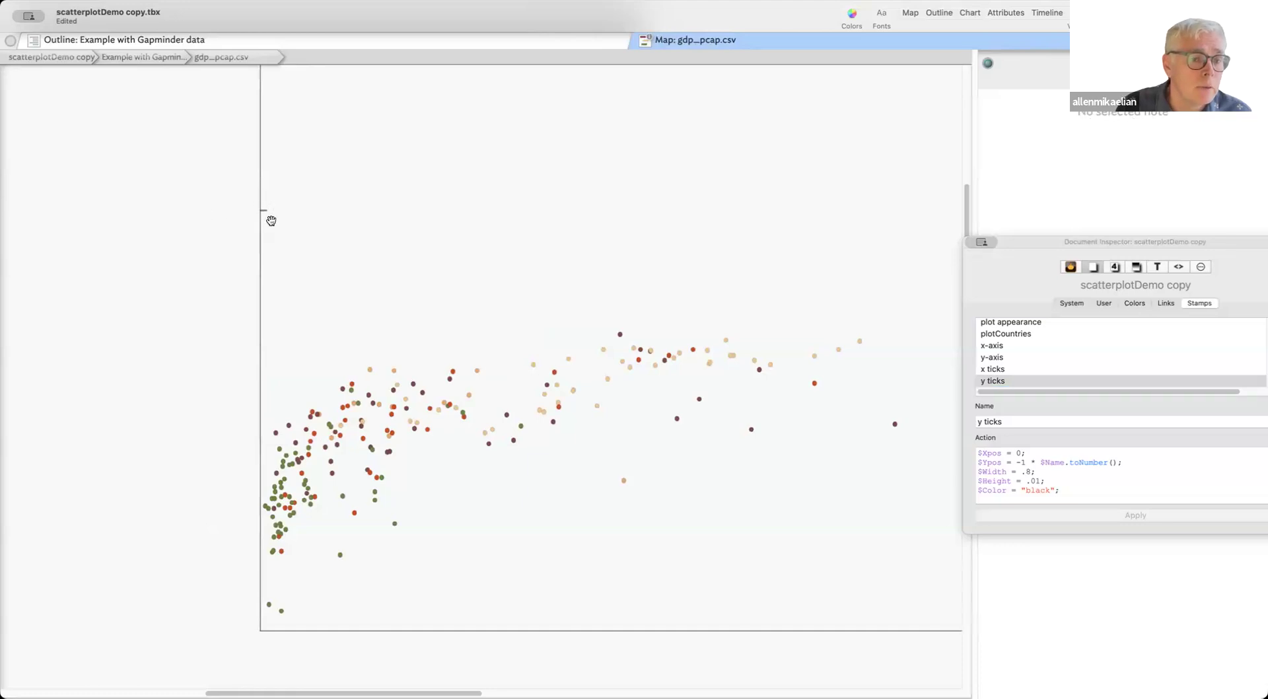
{"action": "scroll", "coordinate": [447, 240], "scroll_direction": "right", "scroll_amount": 3}
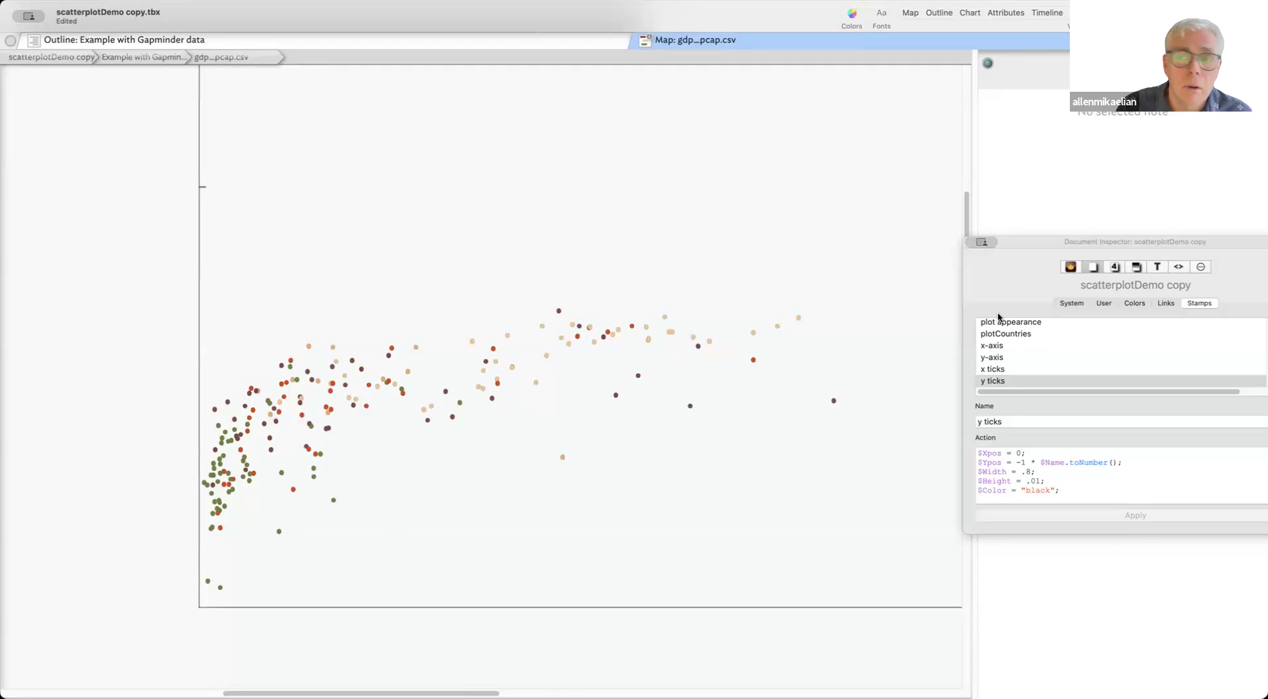
Create an adornment named 75 in the empty area above the plotted dots and select it
{"action": "right_click", "coordinate": [483, 145]}
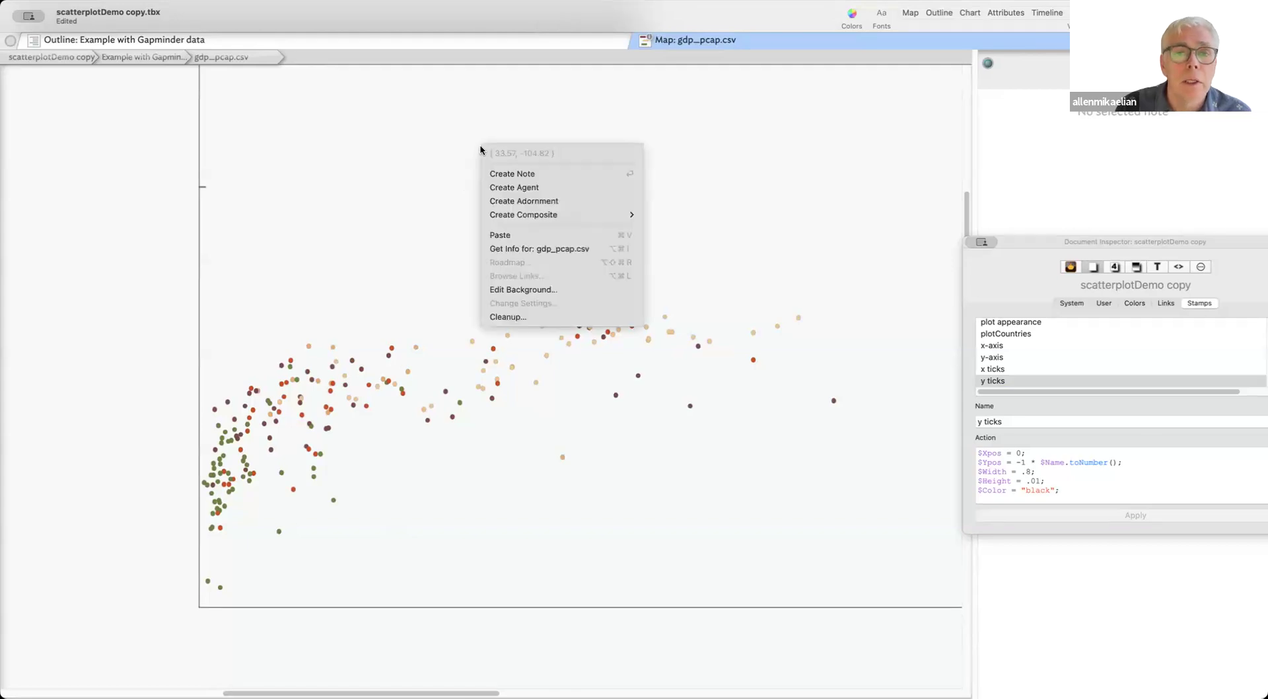
{"action": "left_click", "coordinate": [549, 202]}
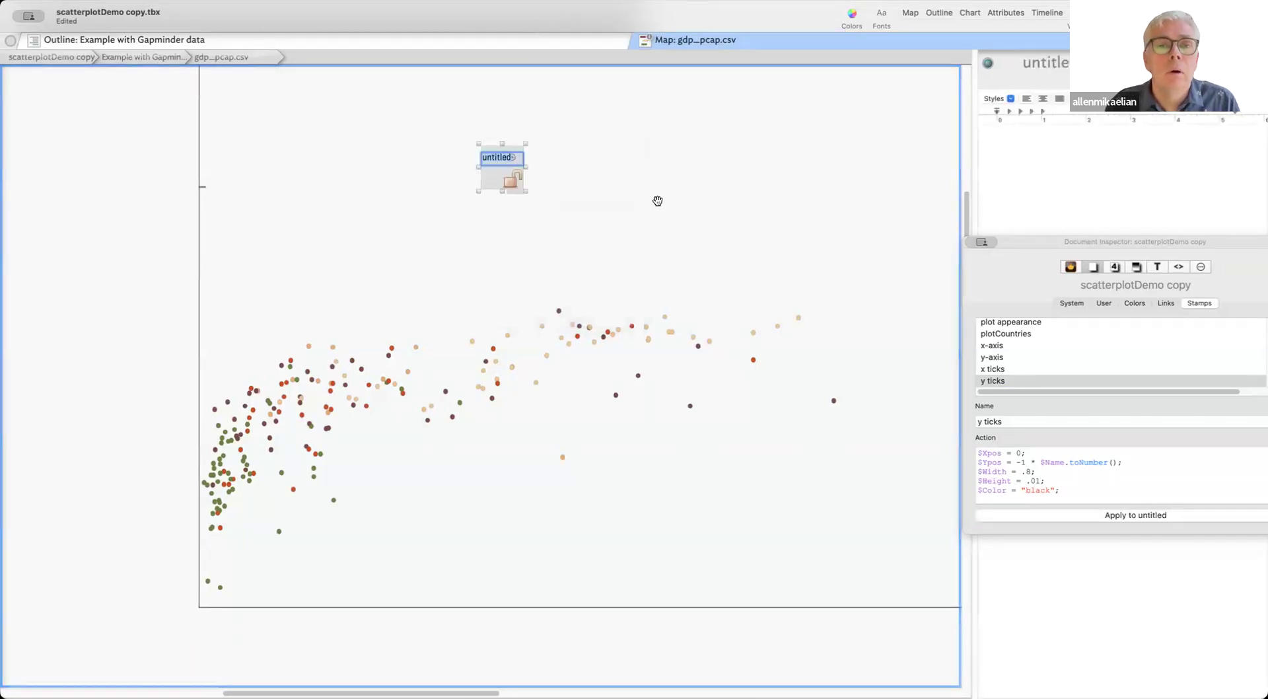
{"action": "type", "text": "75"}
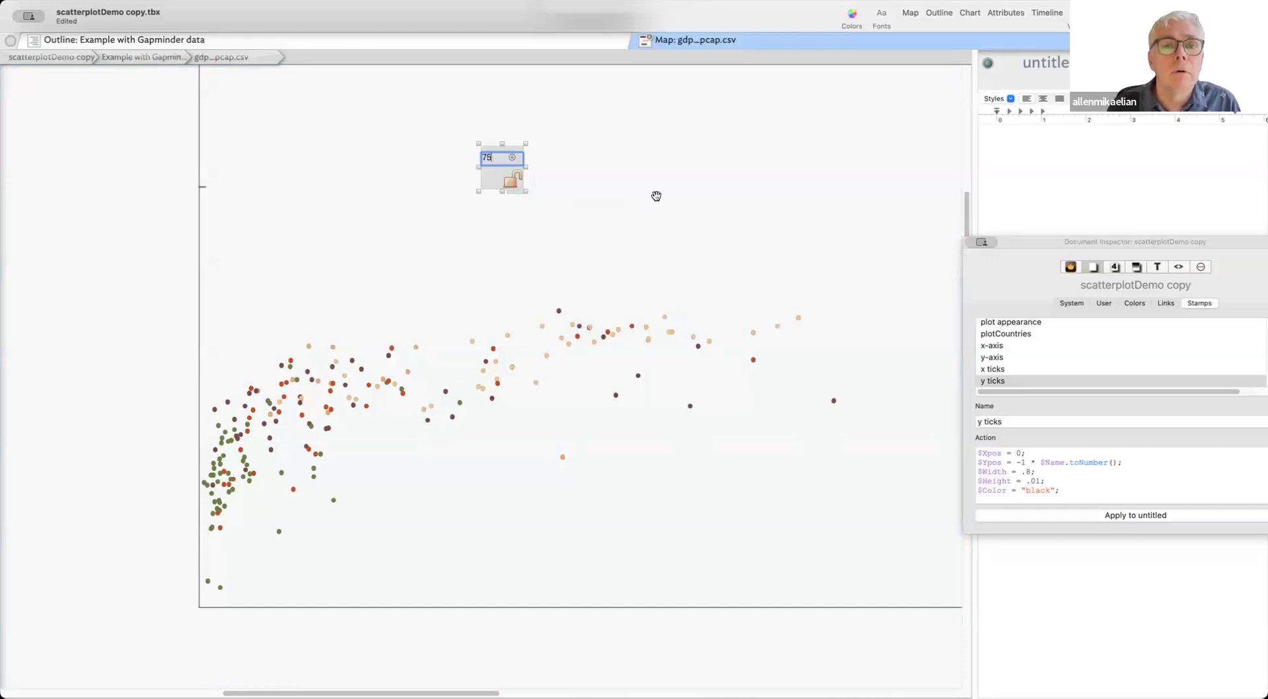
{"action": "left_click", "coordinate": [569, 167]}
{"action": "left_click", "coordinate": [522, 176]}
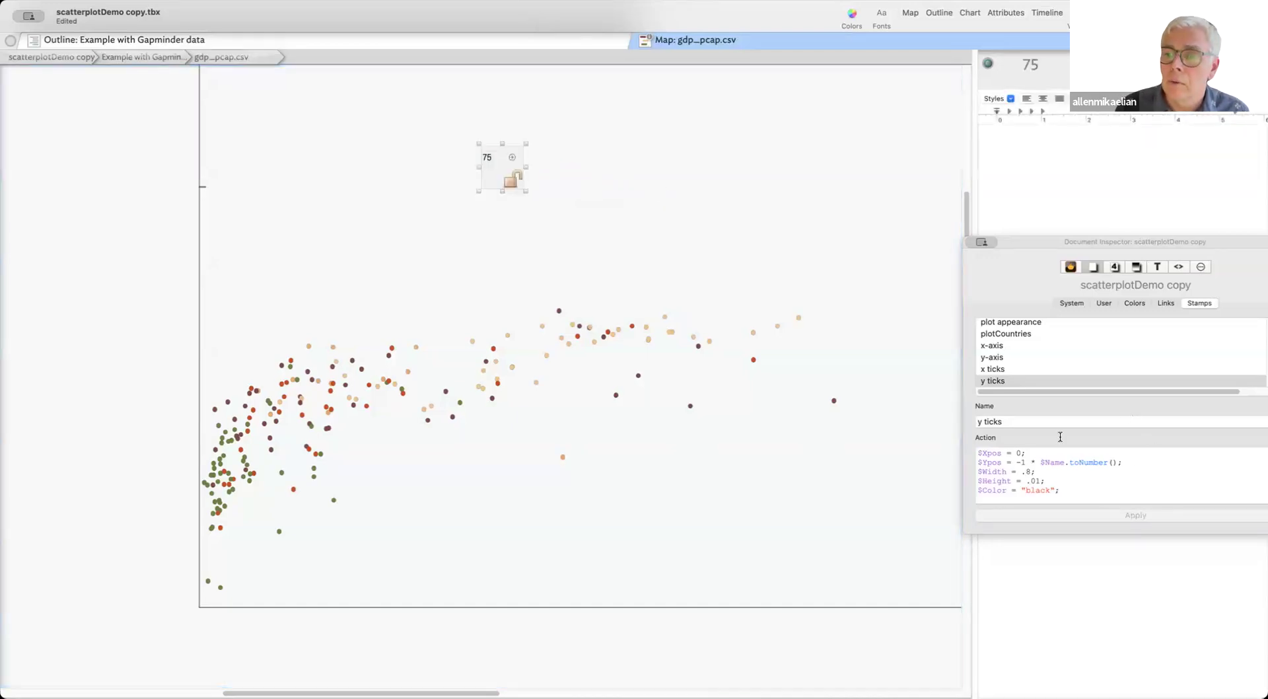
Apply the y ticks stamp to the 75 adornment and deselect it
{"action": "left_click", "coordinate": [1117, 516]}
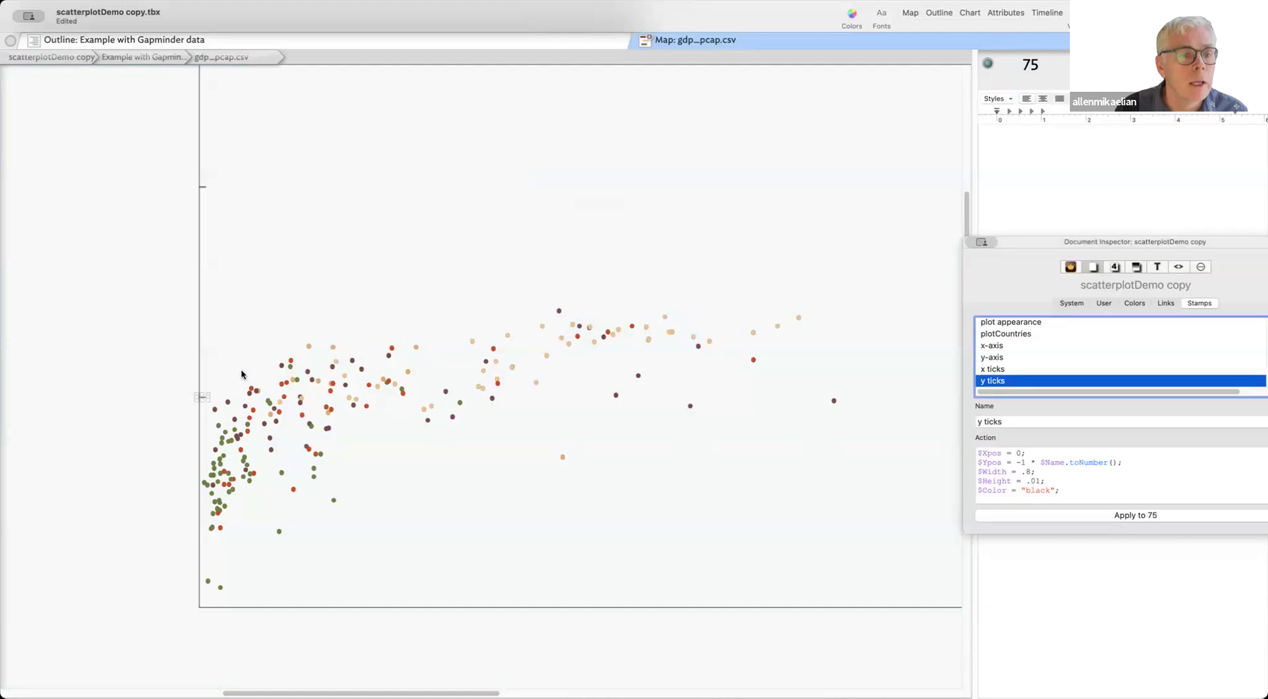
{"action": "left_click_drag", "start_coordinate": [294, 255], "coordinate": [309, 206]}
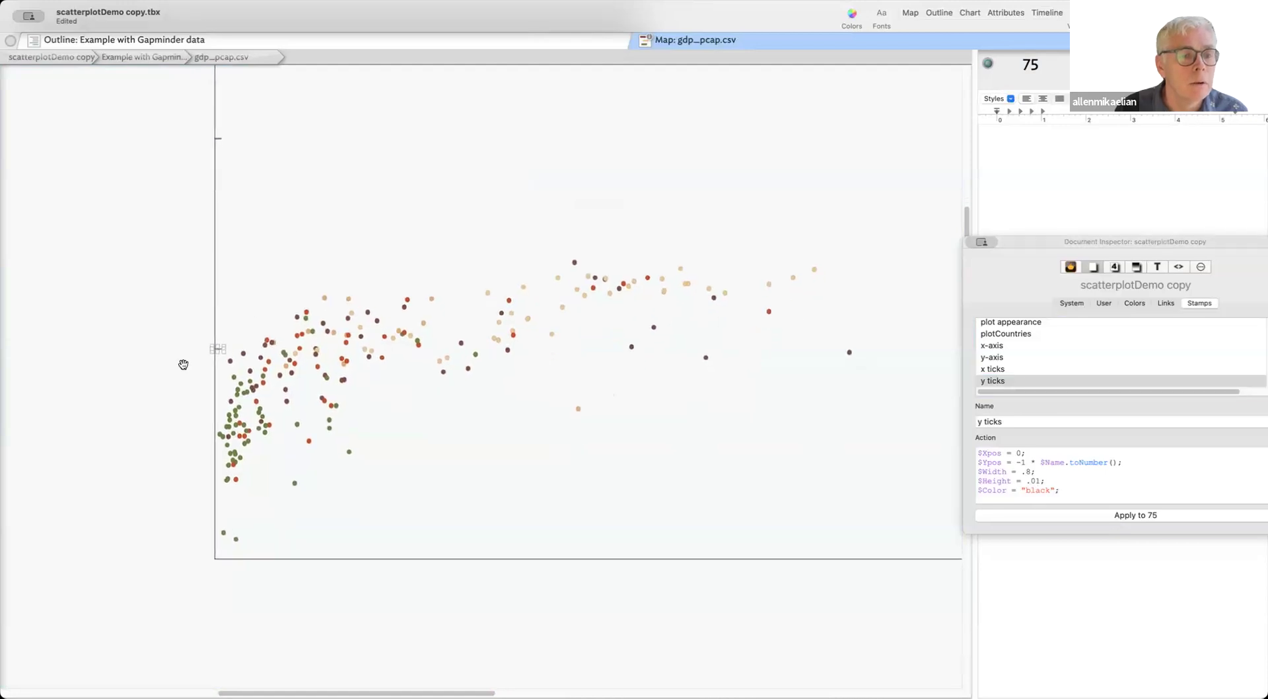
{"action": "left_click", "coordinate": [173, 394]}
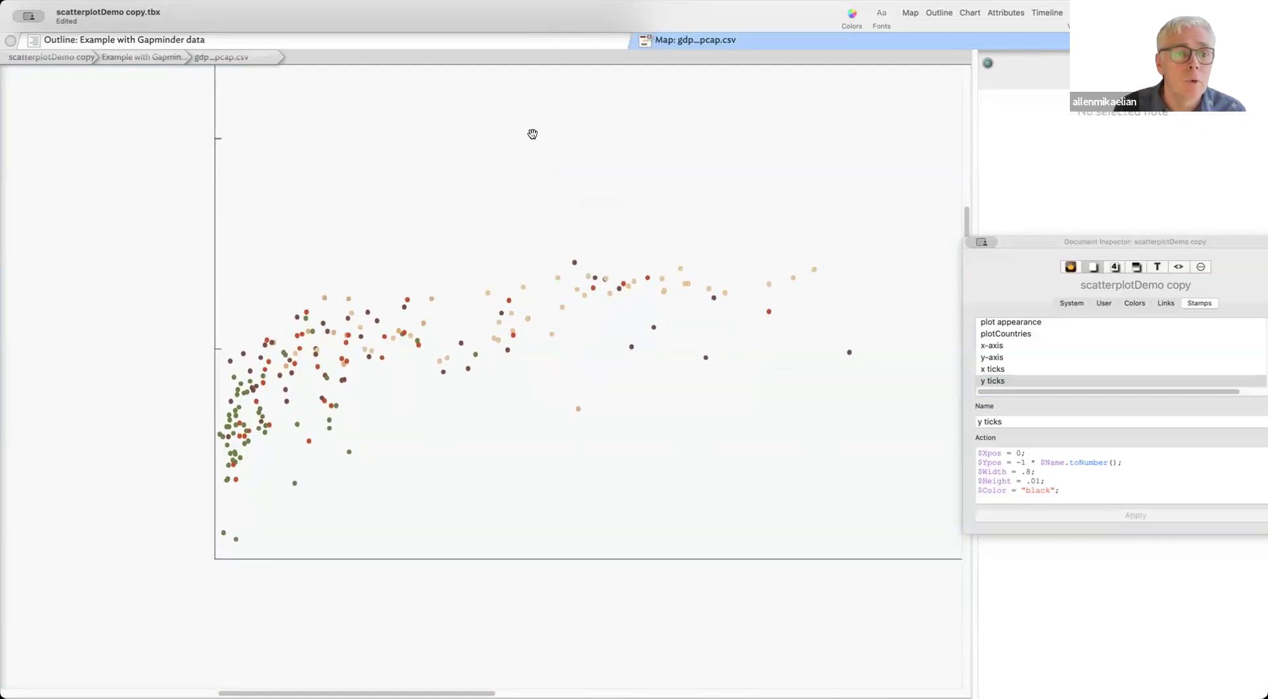
Create an adornment named 50 in the empty area above the plotted dots and apply the y ticks stamp to it
{"action": "right_click", "coordinate": [533, 140]}
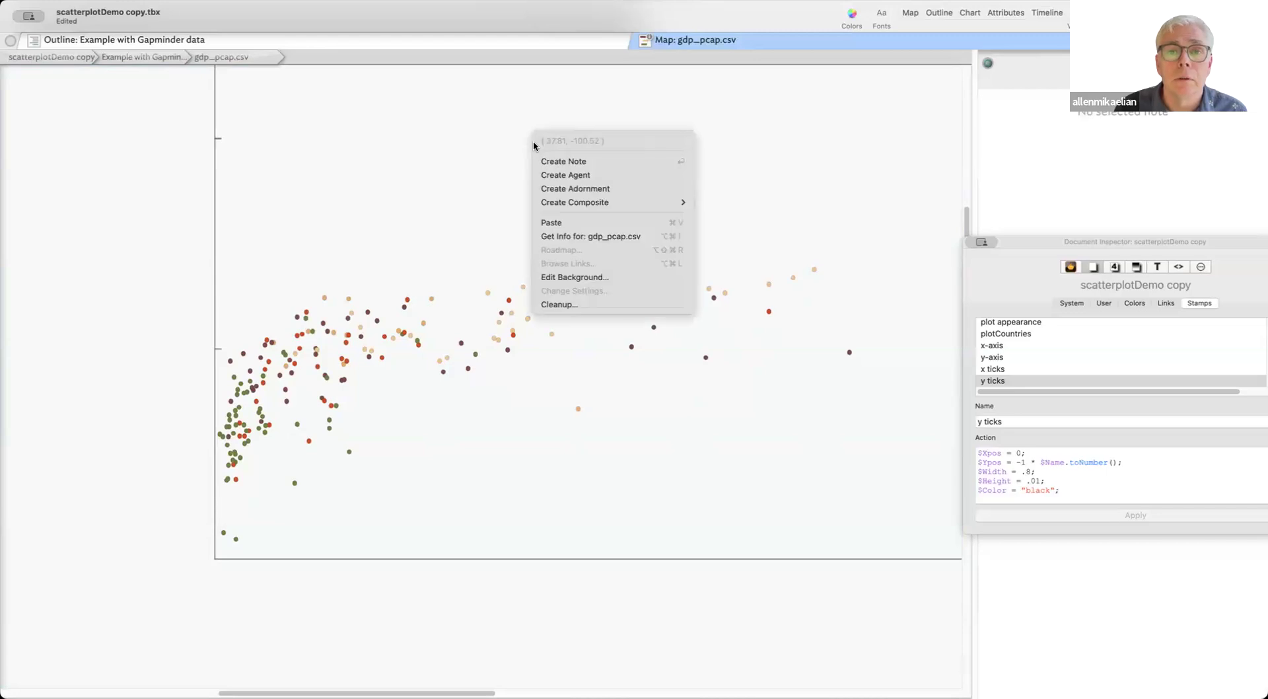
{"action": "left_click", "coordinate": [559, 189]}
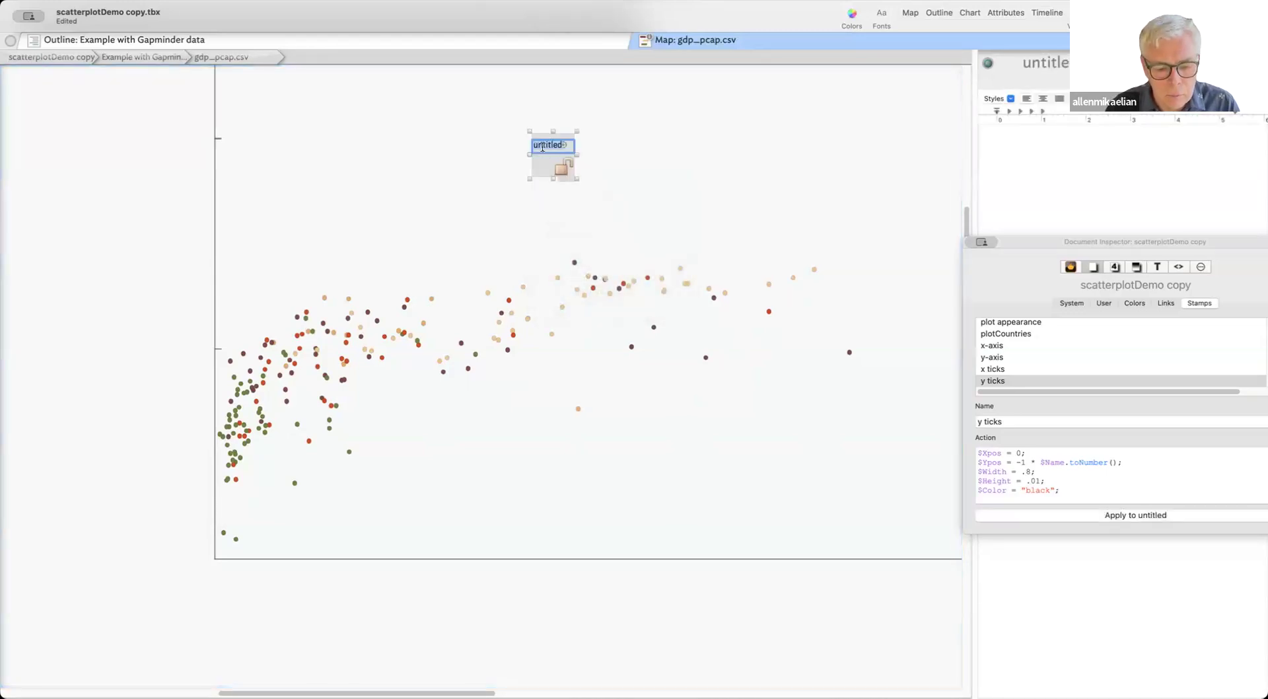
{"action": "type", "text": "50"}
{"action": "left_click", "coordinate": [519, 160]}
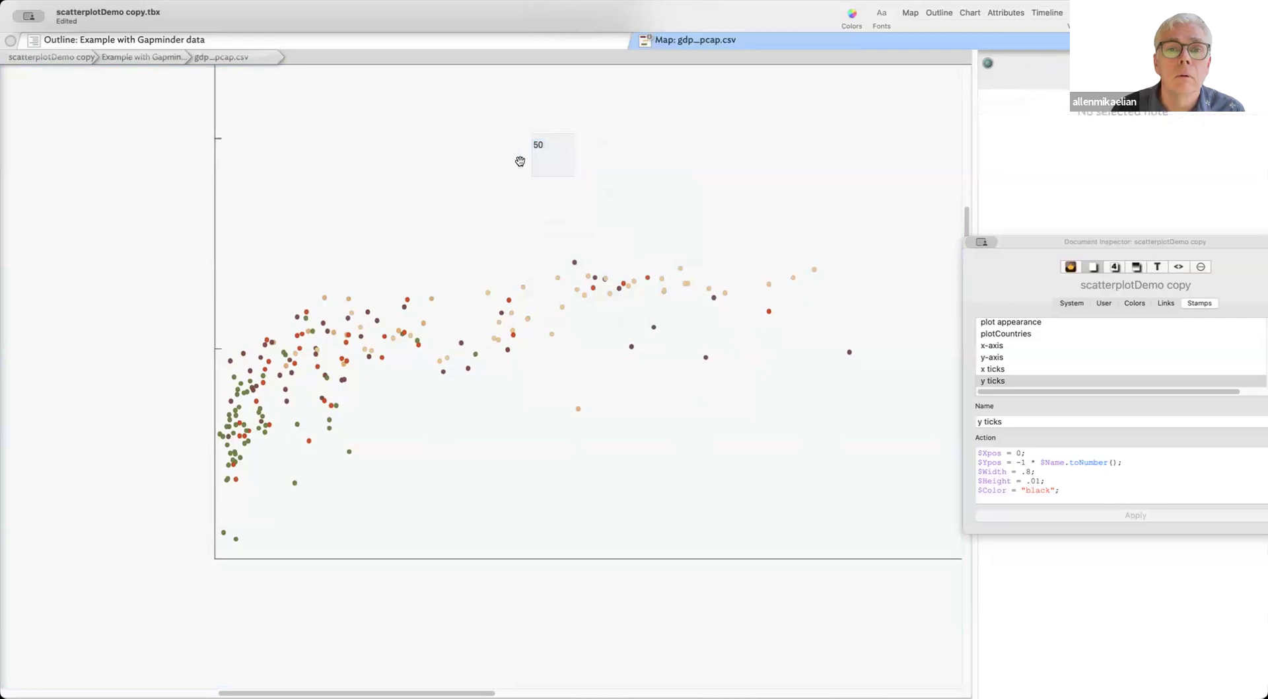
{"action": "left_click", "coordinate": [557, 156]}
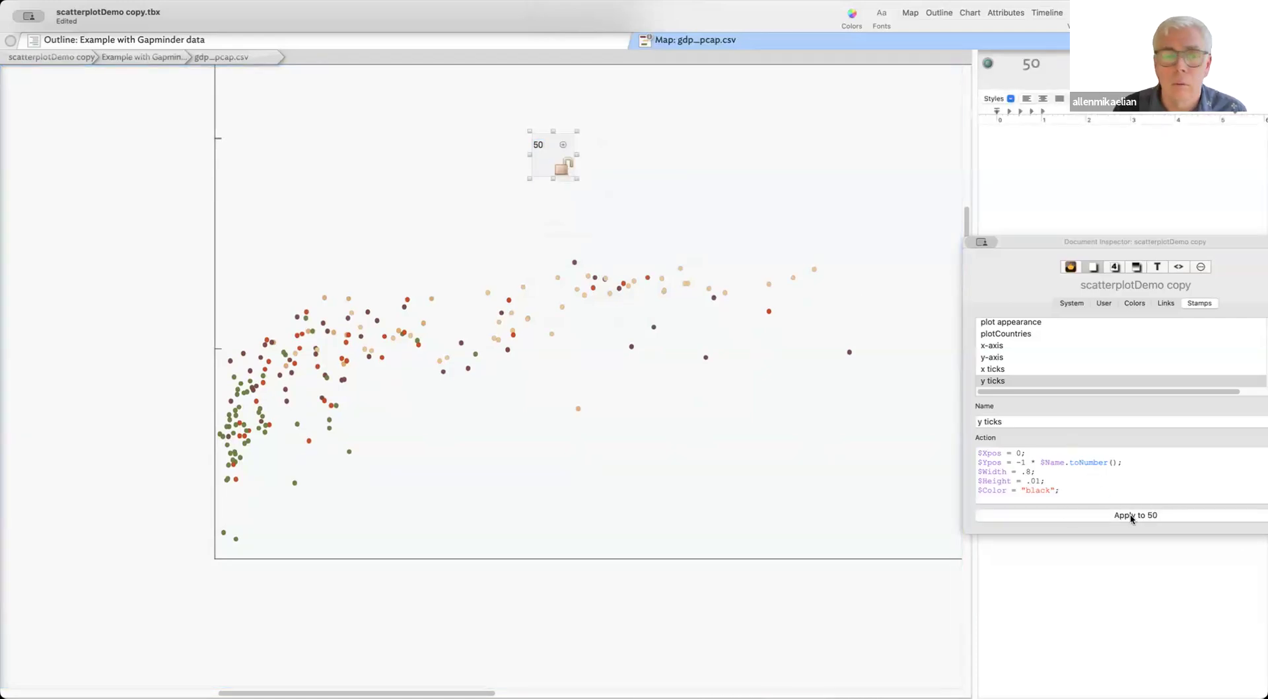
{"action": "left_click", "coordinate": [1131, 516]}
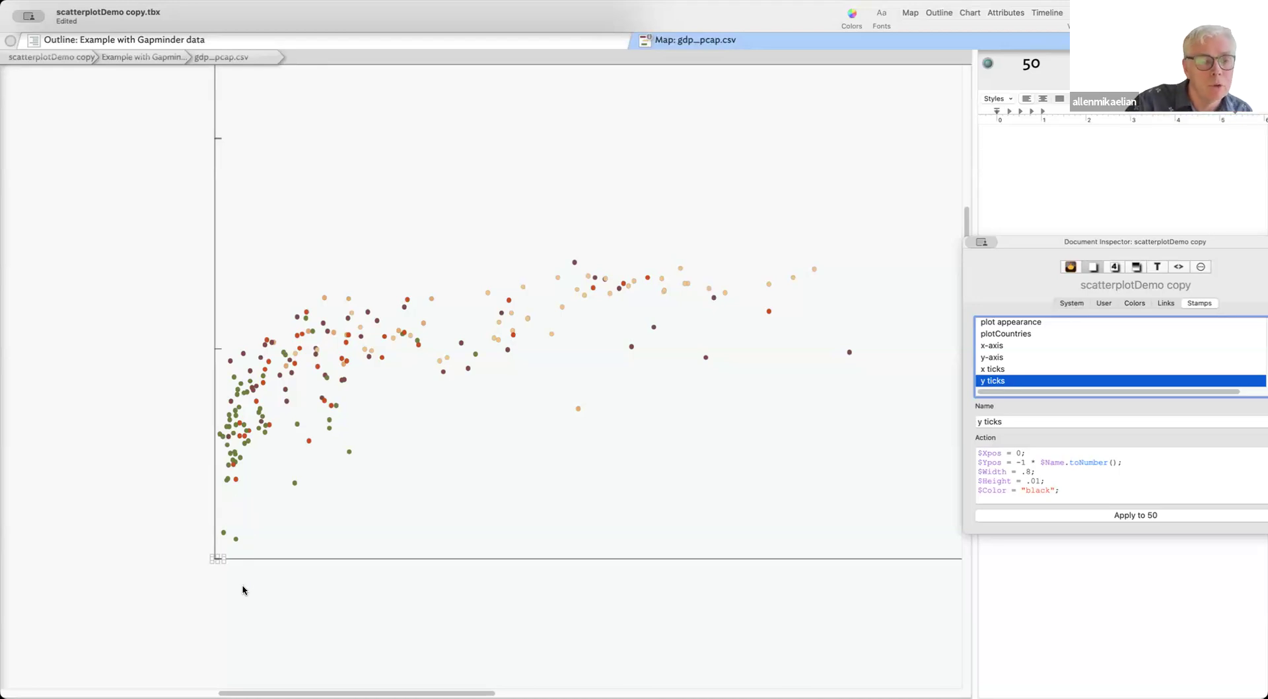
{"action": "left_click", "coordinate": [255, 535]}
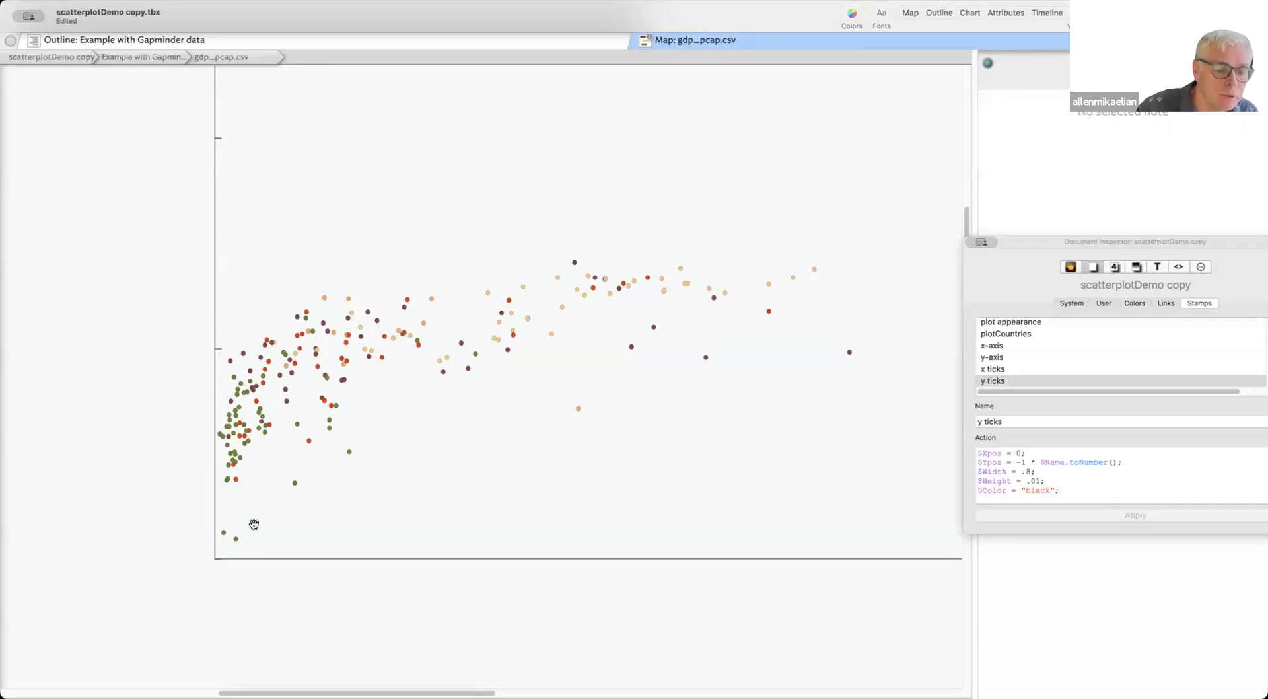
Select the lowest country dot near the origin and examine its attributes and position relative to the axes
{"action": "left_click", "coordinate": [235, 539]}
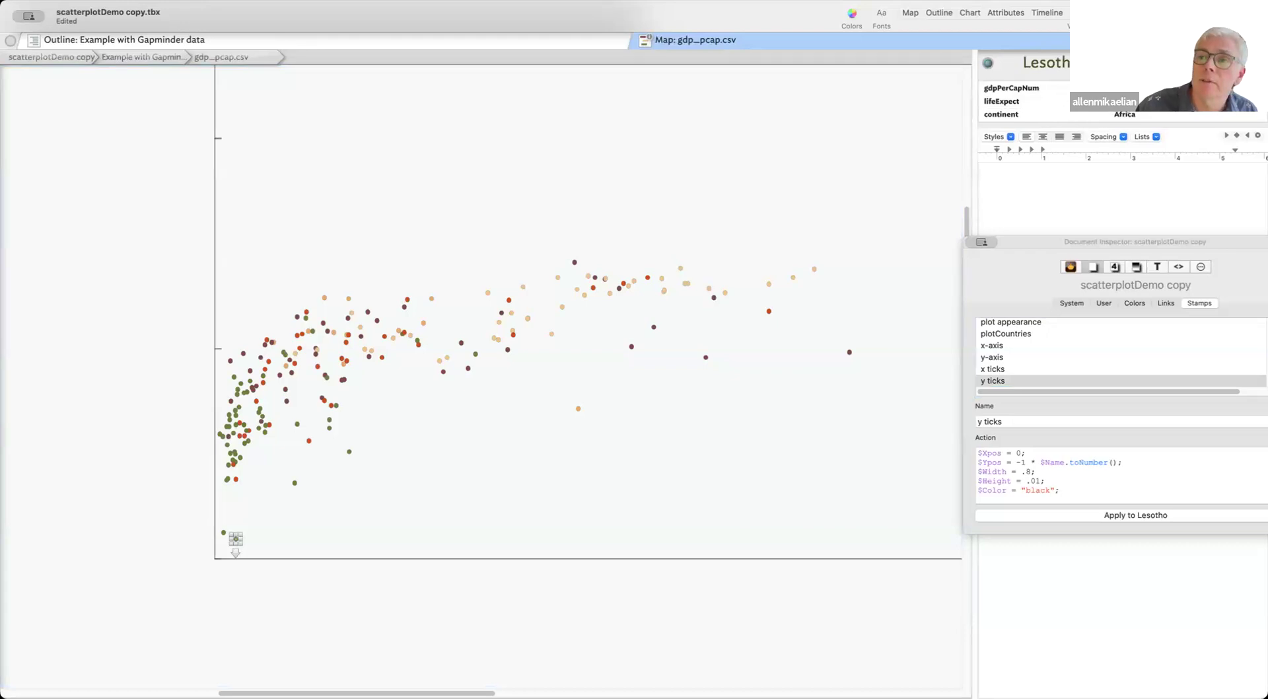
{"action": "scroll", "coordinate": [294, 595], "scroll_direction": "down", "scroll_amount": 3}
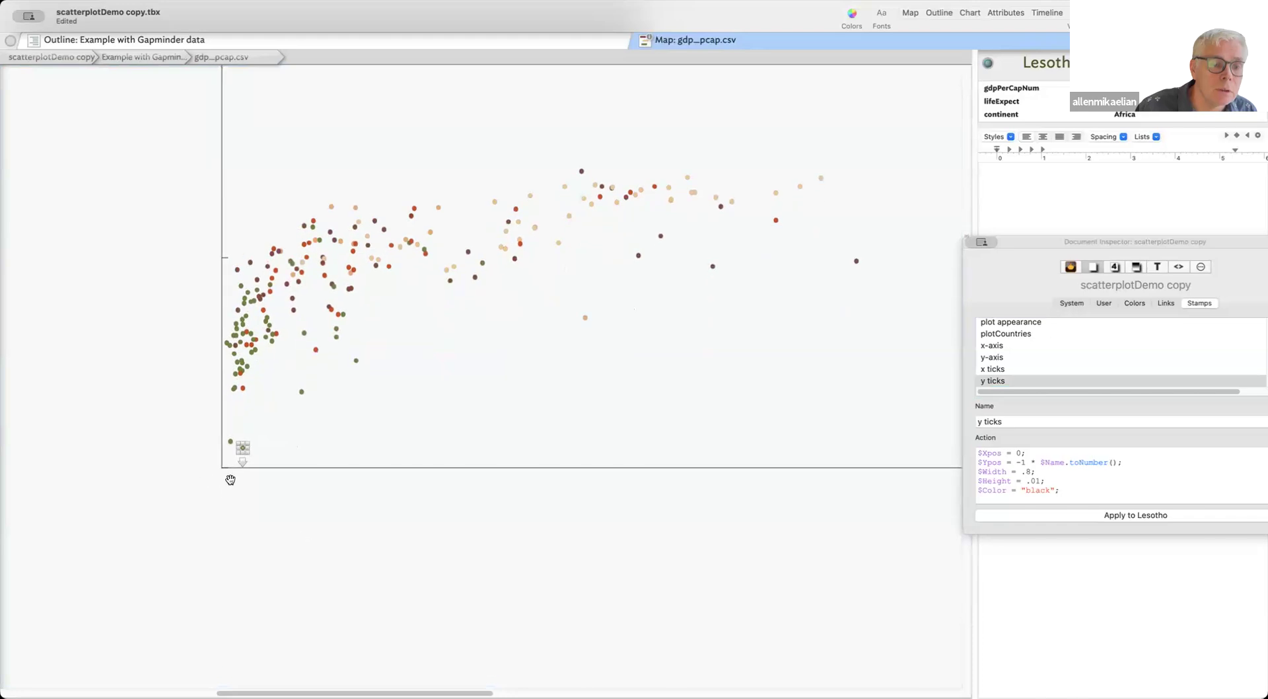
{"action": "scroll", "coordinate": [263, 578], "scroll_direction": "down", "scroll_amount": 4}
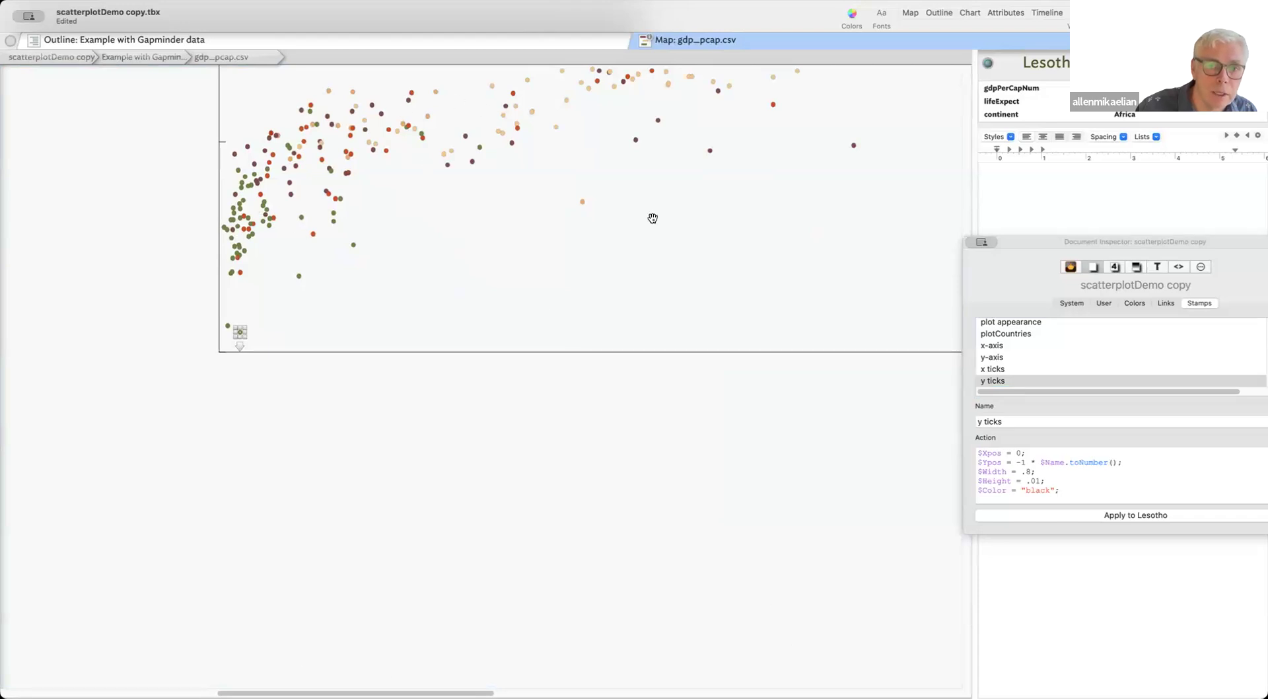
{"action": "scroll", "coordinate": [419, 425], "scroll_direction": "up", "scroll_amount": 4}
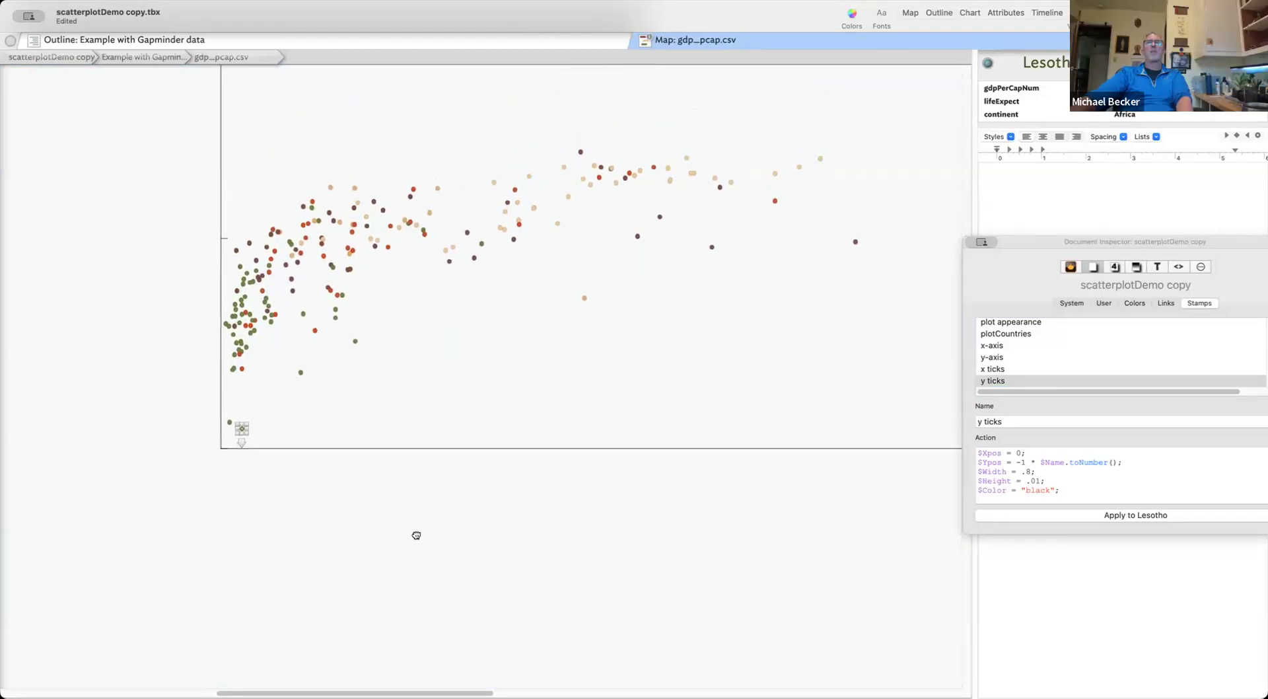
{"action": "left_click", "coordinate": [486, 526]}
{"action": "left_click_drag", "start_coordinate": [486, 525], "coordinate": [450, 625]}
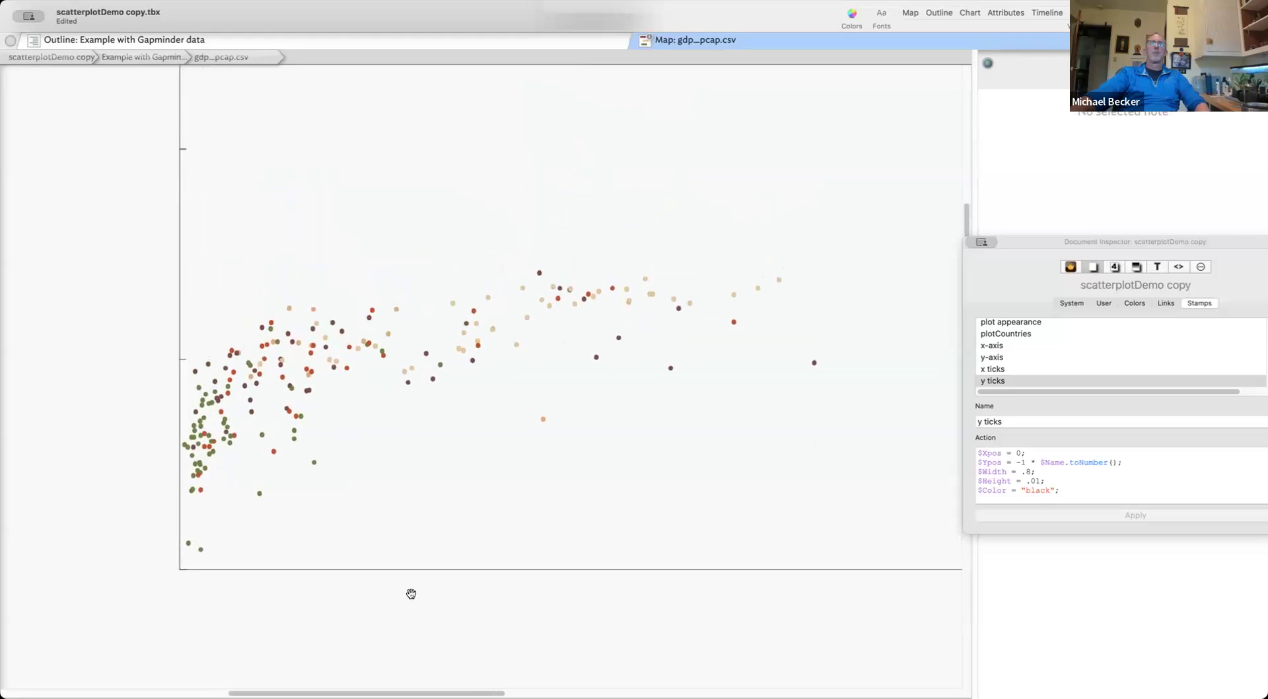
Create an adornment named 75 in the empty area above the dots and apply the x ticks stamp to it
{"action": "scroll", "coordinate": [340, 156], "scroll_direction": "down", "scroll_amount": 2}
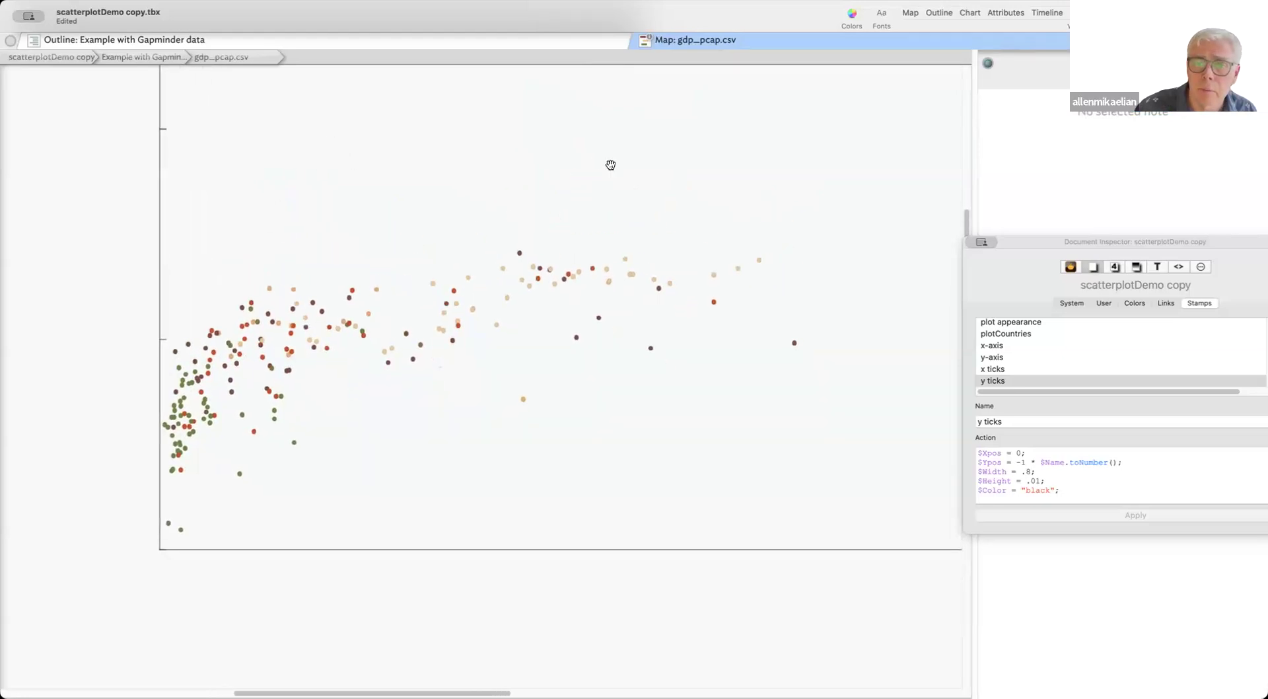
{"action": "right_click", "coordinate": [502, 120]}
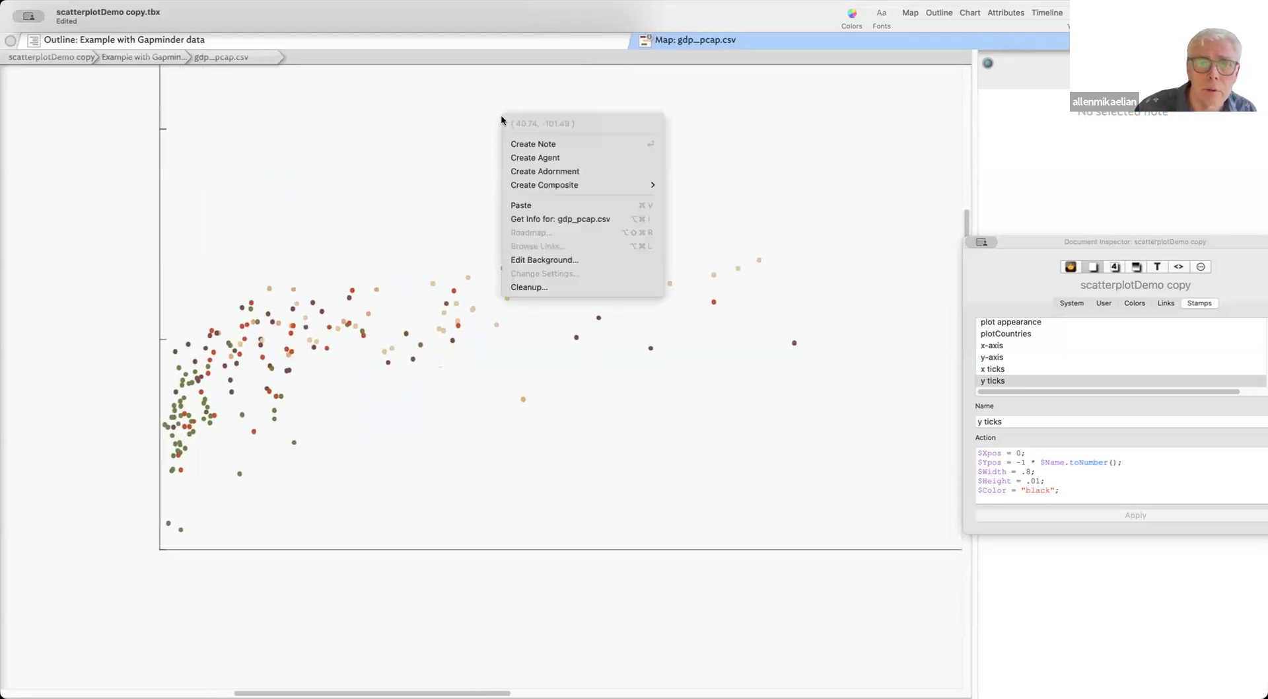
{"action": "left_click", "coordinate": [606, 173]}
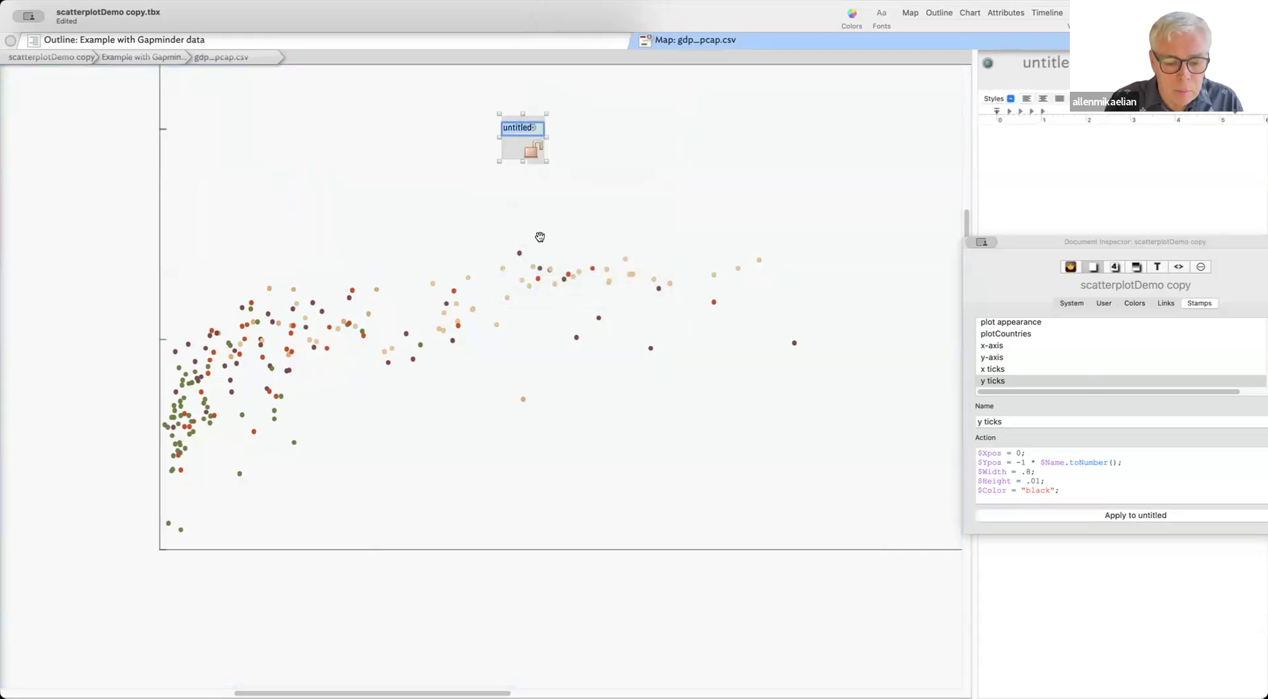
{"action": "type", "text": "75"}
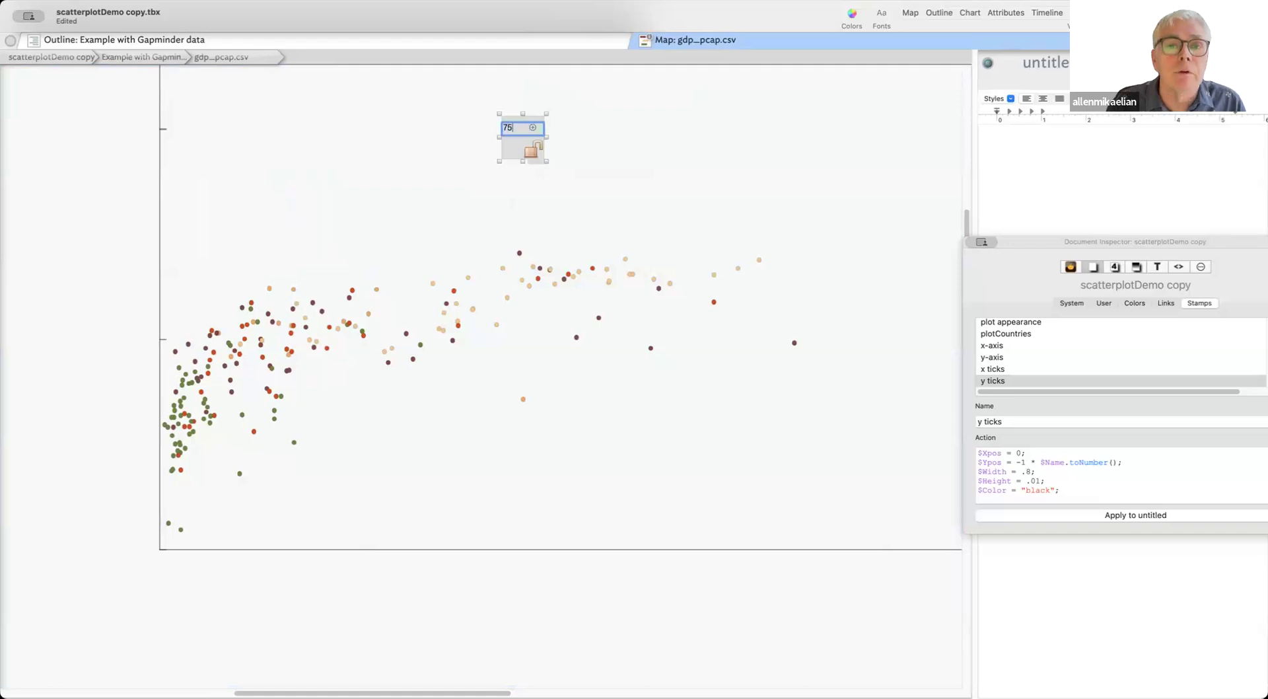
{"action": "key", "text": "Return"}
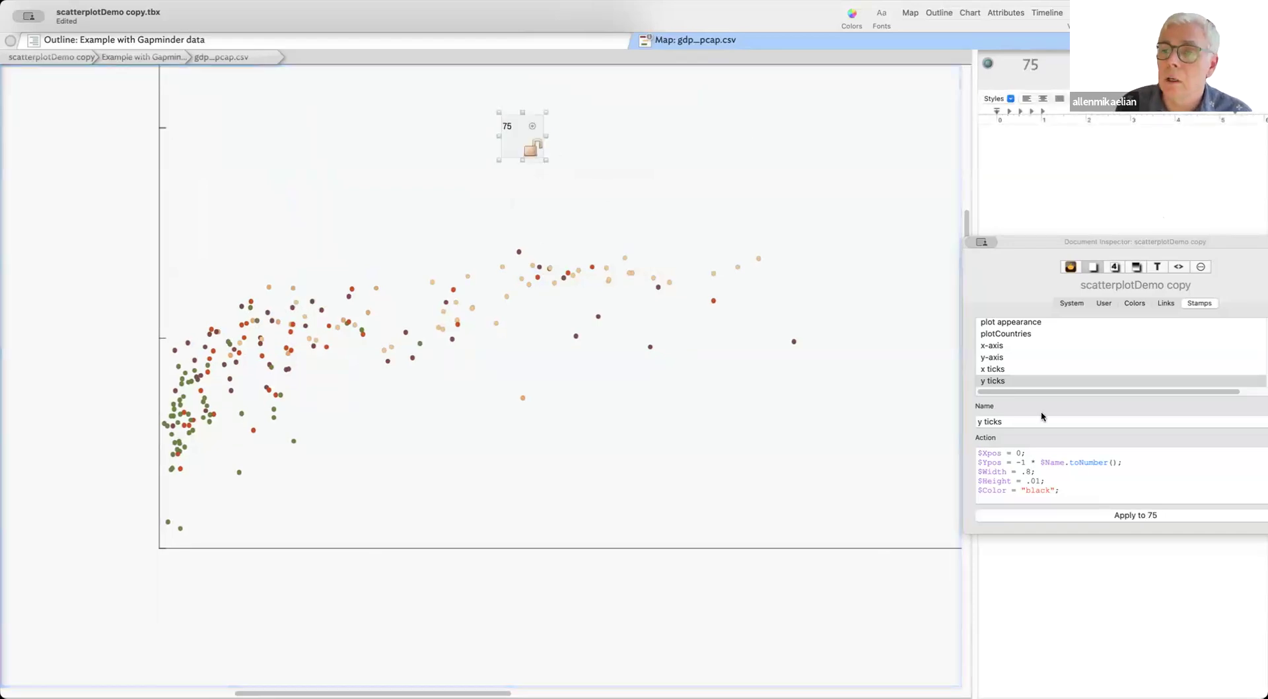
{"action": "left_click", "coordinate": [991, 371]}
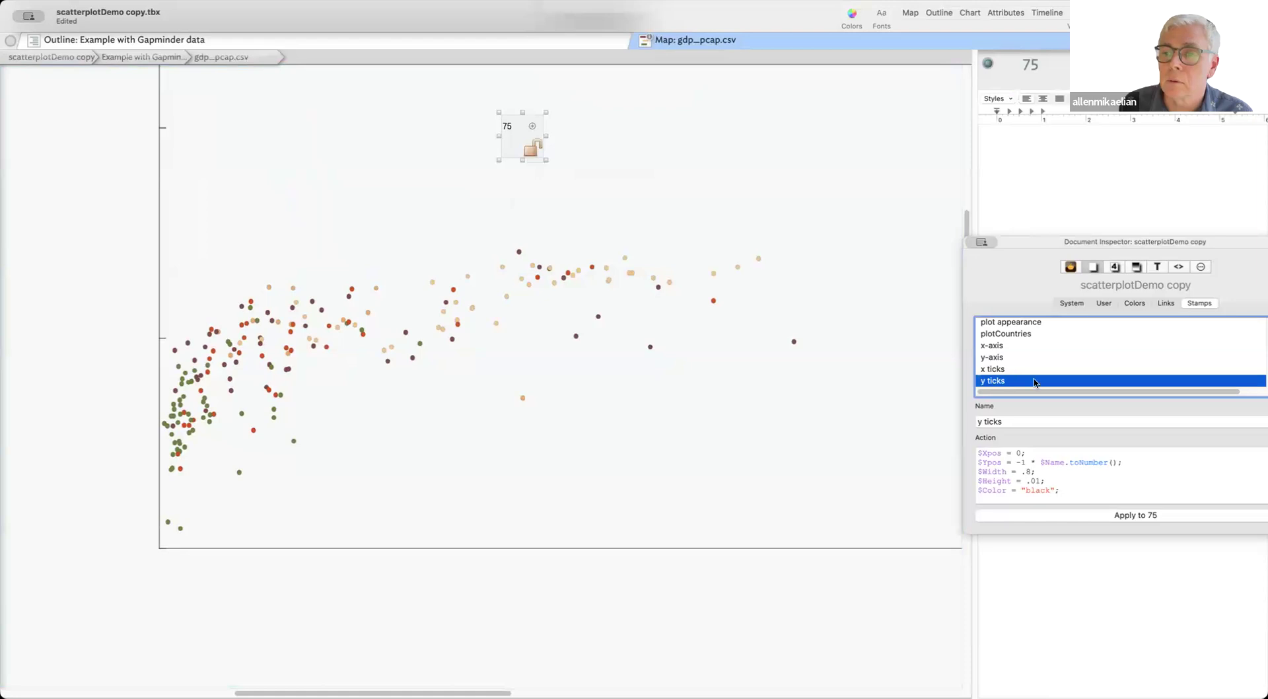
{"action": "key", "text": "Up"}
{"action": "left_click", "coordinate": [1162, 517]}
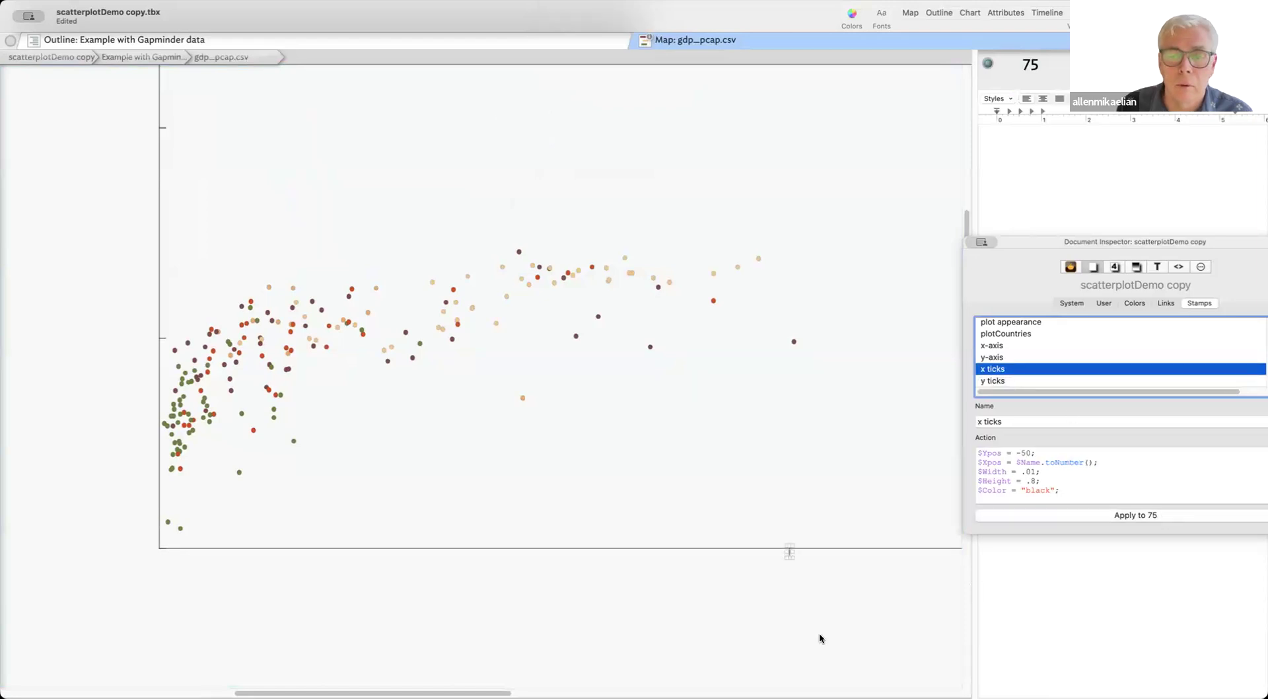
Create an adornment named 100 above the sparse high-GDP dots and apply the x ticks stamp to it
{"action": "left_click_drag", "start_coordinate": [735, 588], "coordinate": [436, 550]}
{"action": "left_click", "coordinate": [566, 143]}
{"action": "right_click", "coordinate": [566, 143]}
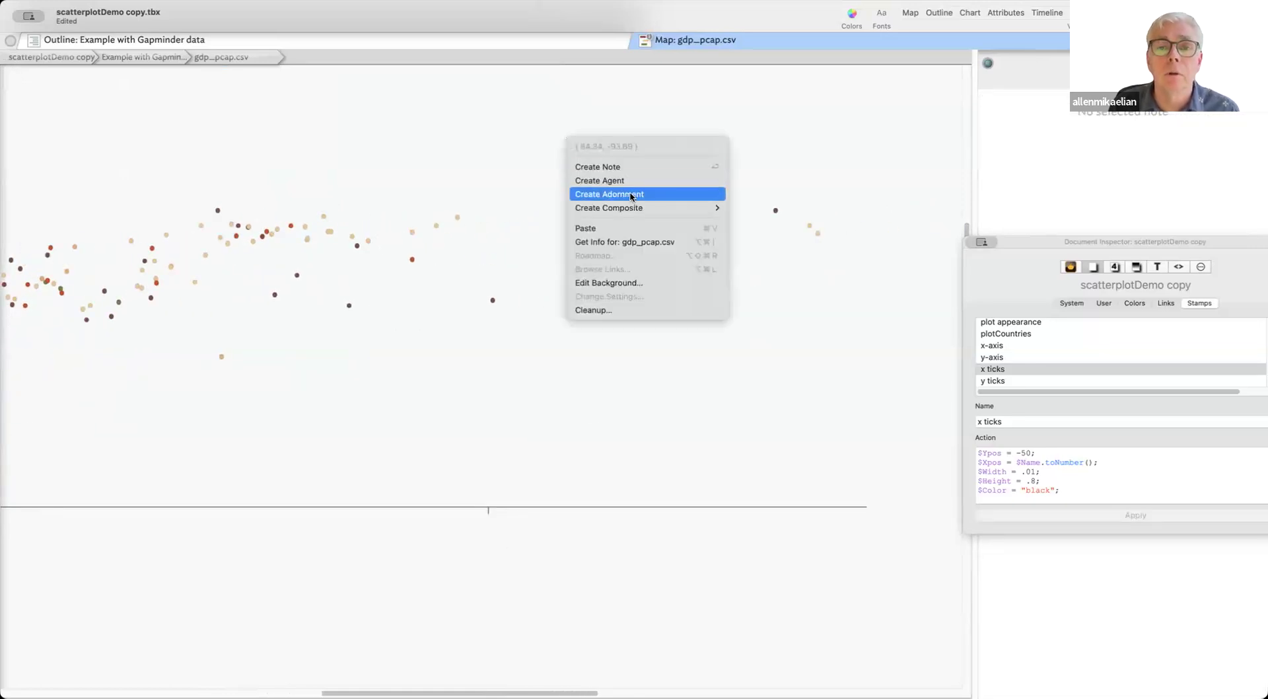
{"action": "left_click", "coordinate": [628, 192]}
{"action": "type", "text": "100"}
{"action": "left_click", "coordinate": [652, 192]}
{"action": "left_click", "coordinate": [605, 171]}
{"action": "left_click", "coordinate": [1131, 514]}
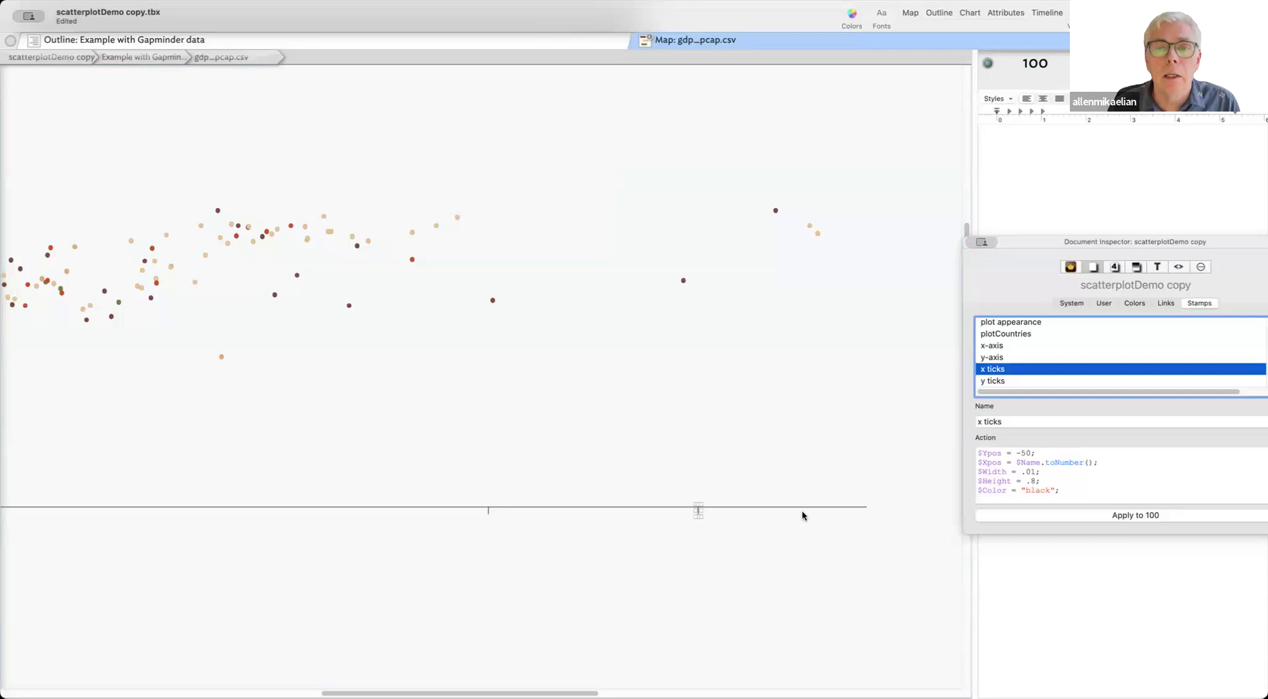
{"action": "left_click", "coordinate": [638, 482]}
Create an adornment named 50 in the empty area below the x-axis and apply the x ticks stamp to it
{"action": "scroll", "coordinate": [639, 482], "scroll_direction": "right", "scroll_amount": 5}
{"action": "scroll", "coordinate": [638, 483], "scroll_direction": "down", "scroll_amount": 2}
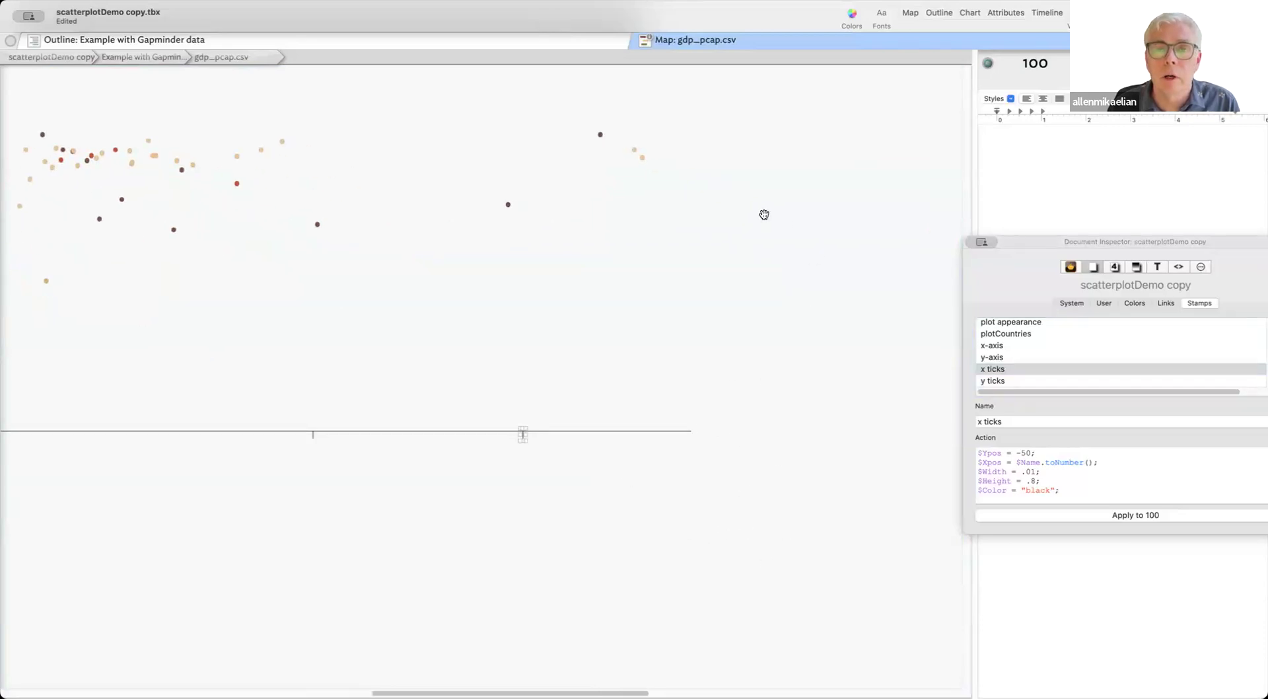
{"action": "scroll", "coordinate": [826, 215], "scroll_direction": "left", "scroll_amount": 4}
{"action": "scroll", "coordinate": [826, 215], "scroll_direction": "down", "scroll_amount": 1}
{"action": "scroll", "coordinate": [666, 512], "scroll_direction": "up", "scroll_amount": 2}
{"action": "scroll", "coordinate": [665, 512], "scroll_direction": "left", "scroll_amount": 9}
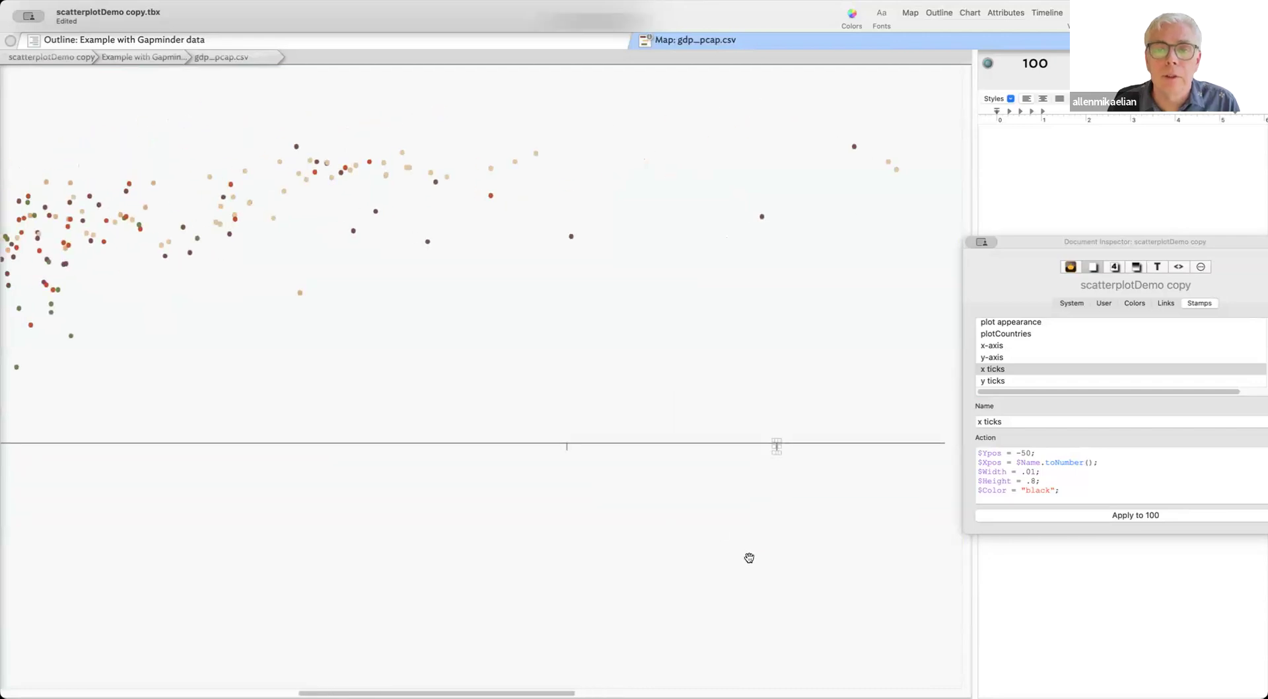
{"action": "scroll", "coordinate": [587, 563], "scroll_direction": "right", "scroll_amount": 1}
{"action": "right_click", "coordinate": [538, 555]}
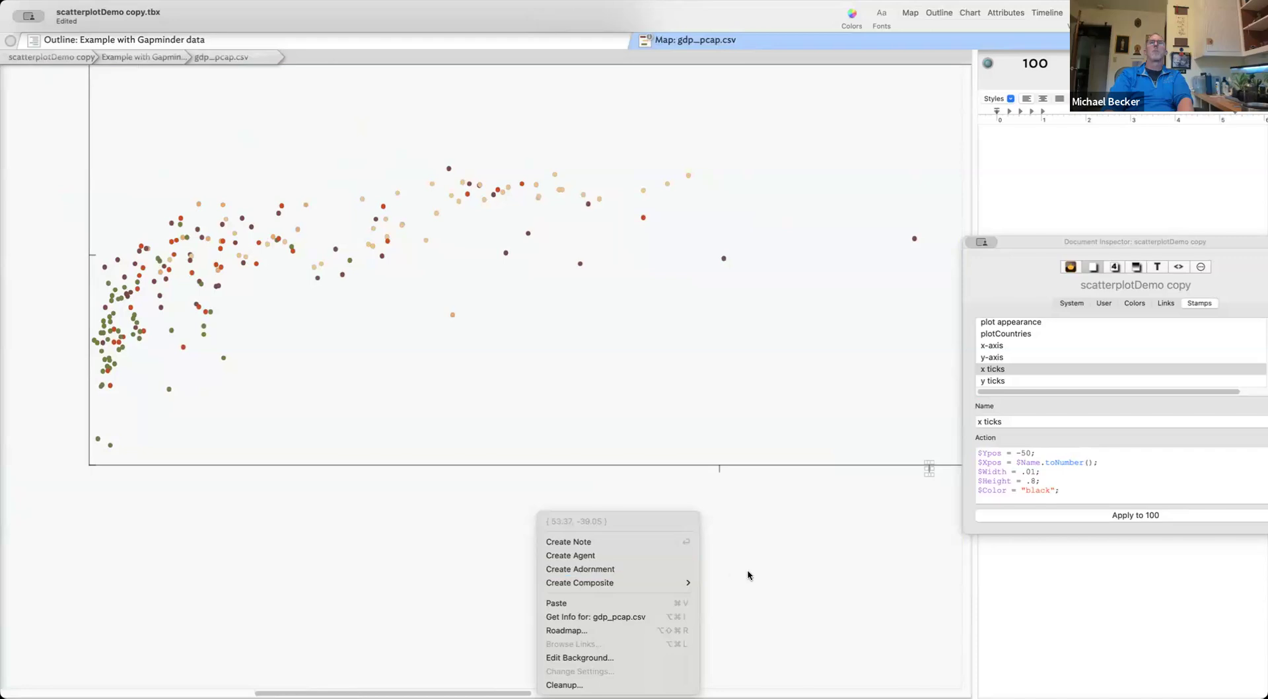
{"action": "left_click", "coordinate": [643, 257]}
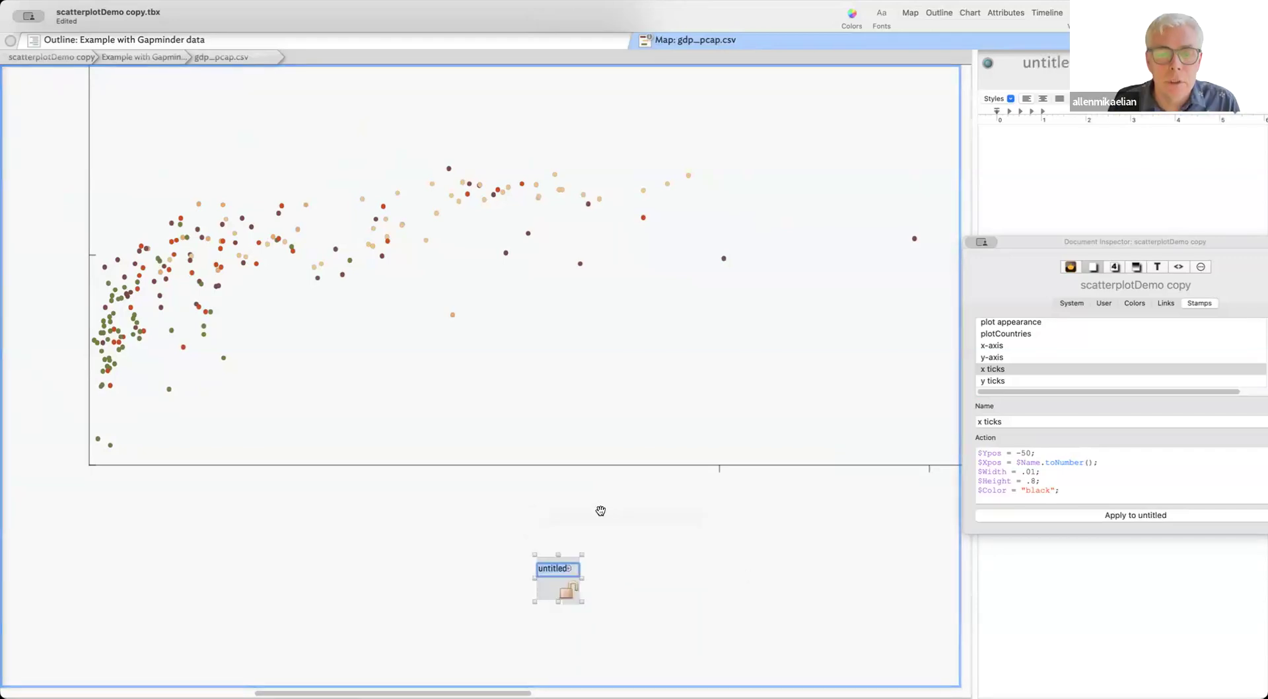
{"action": "type", "text": "50"}
{"action": "key", "text": "Return"}
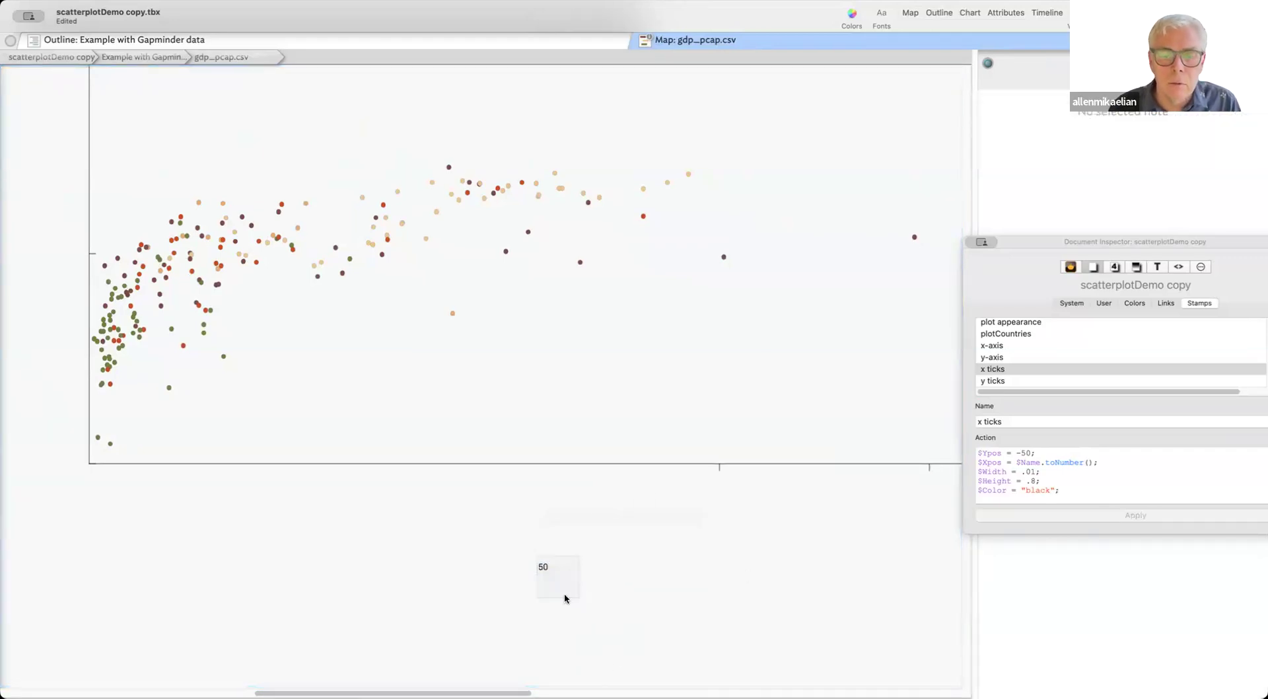
{"action": "left_click", "coordinate": [1160, 517]}
Create an adornment named 25 in the empty area below the x-axis and select it
{"action": "left_click_drag", "start_coordinate": [501, 551], "coordinate": [654, 566]}
{"action": "right_click", "coordinate": [468, 544]}
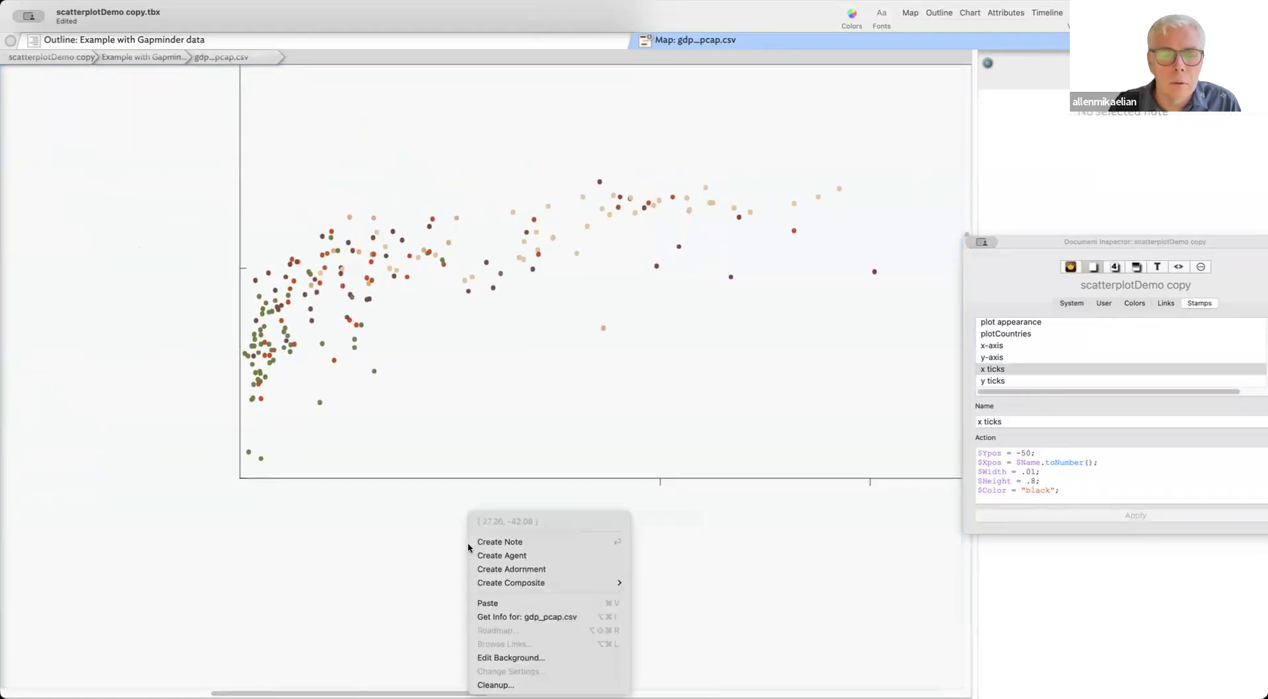
{"action": "left_click", "coordinate": [509, 570]}
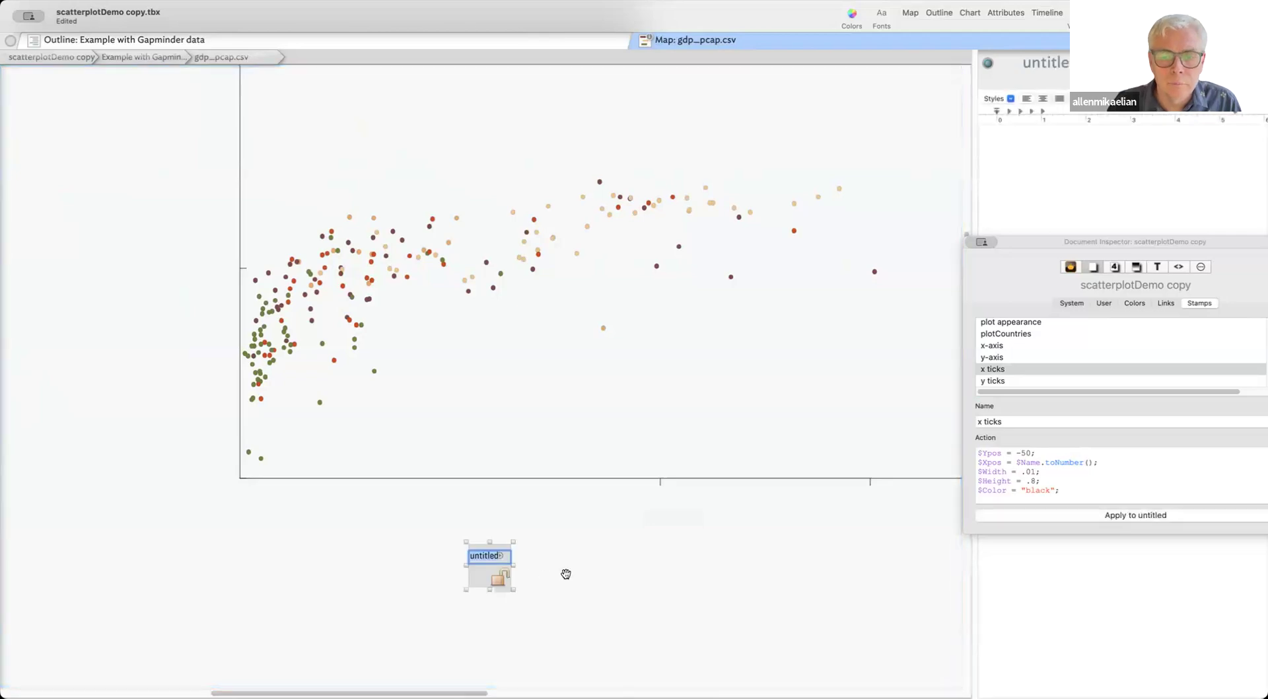
{"action": "type", "text": "25"}
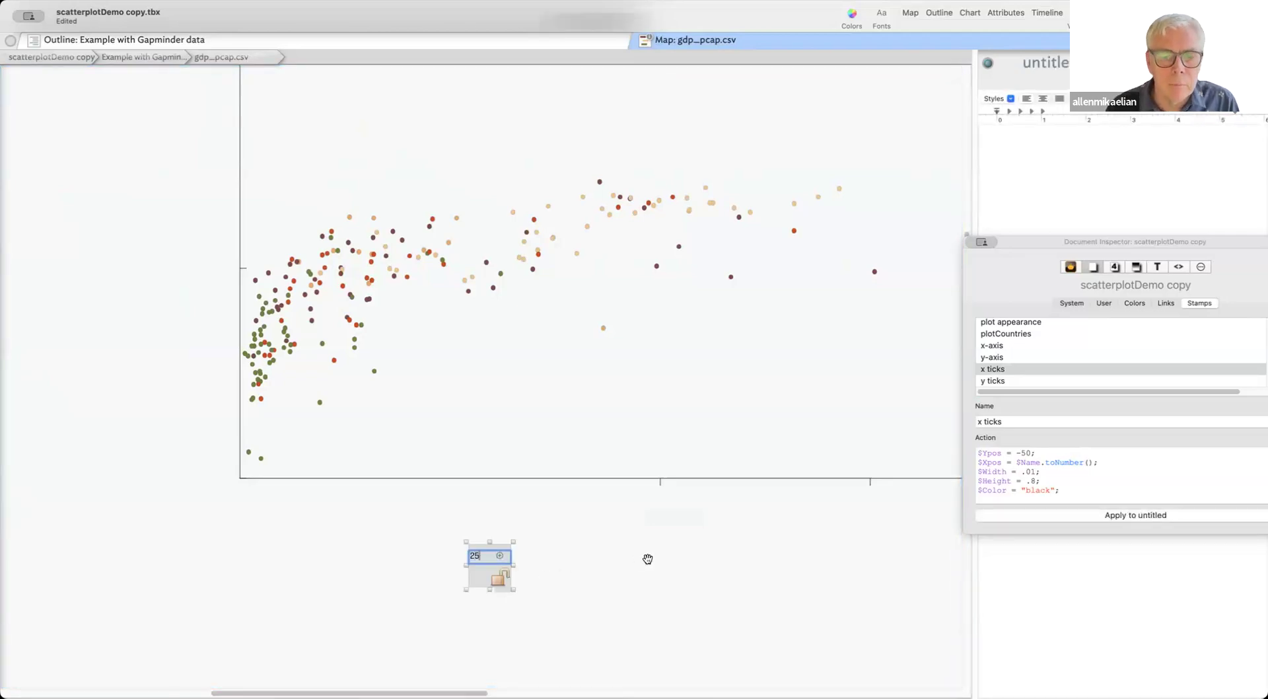
{"action": "left_click", "coordinate": [533, 555]}
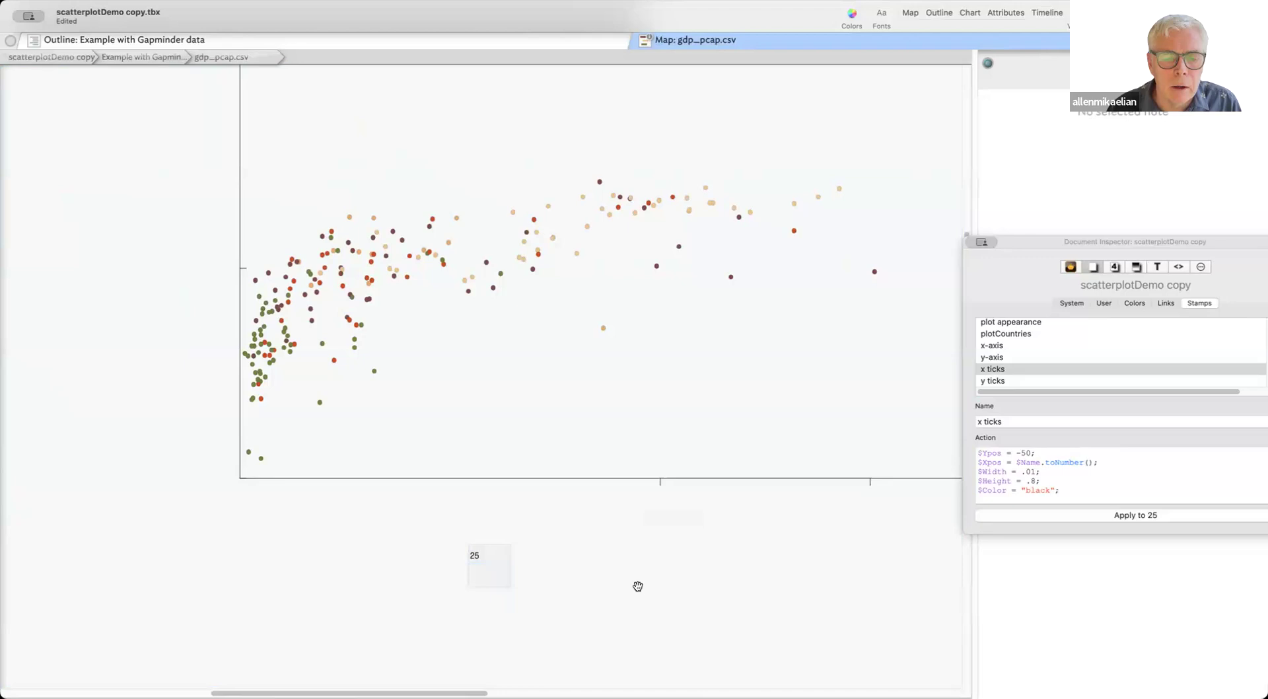
{"action": "left_click", "coordinate": [487, 580]}
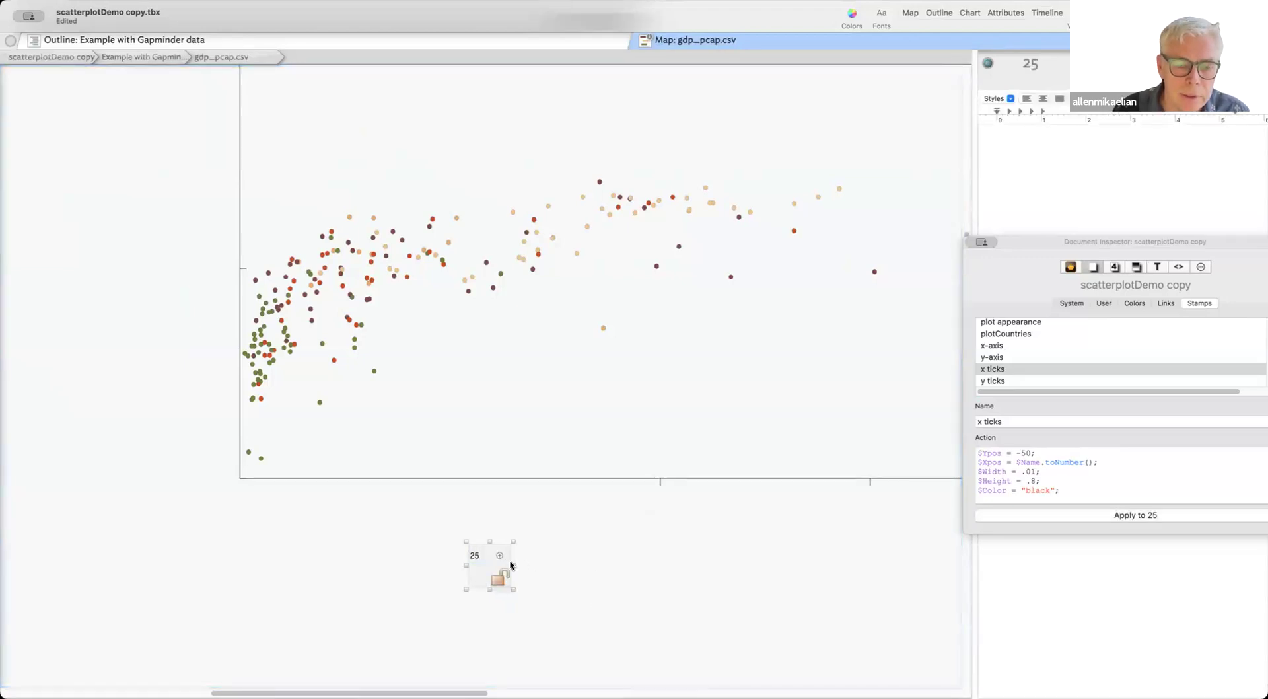
Apply the x ticks stamp to the 25 adornment and deselect it
{"action": "left_click", "coordinate": [480, 556]}
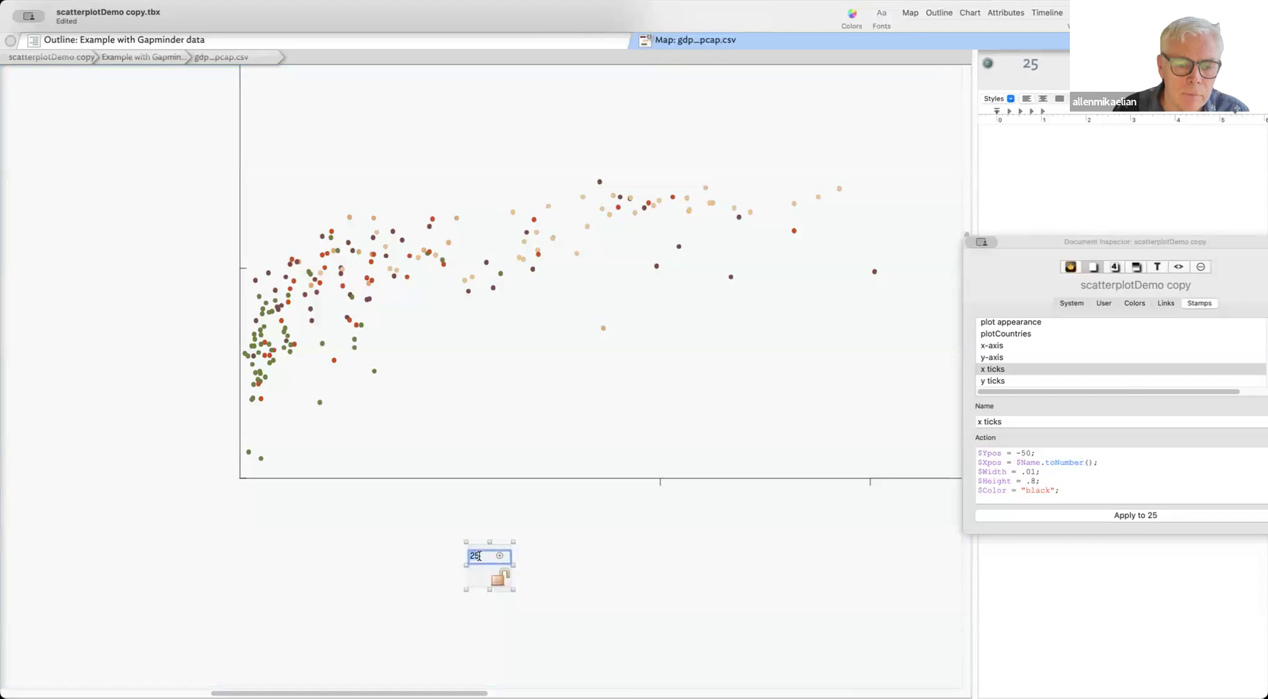
{"action": "left_click", "coordinate": [552, 581]}
{"action": "left_click", "coordinate": [499, 573]}
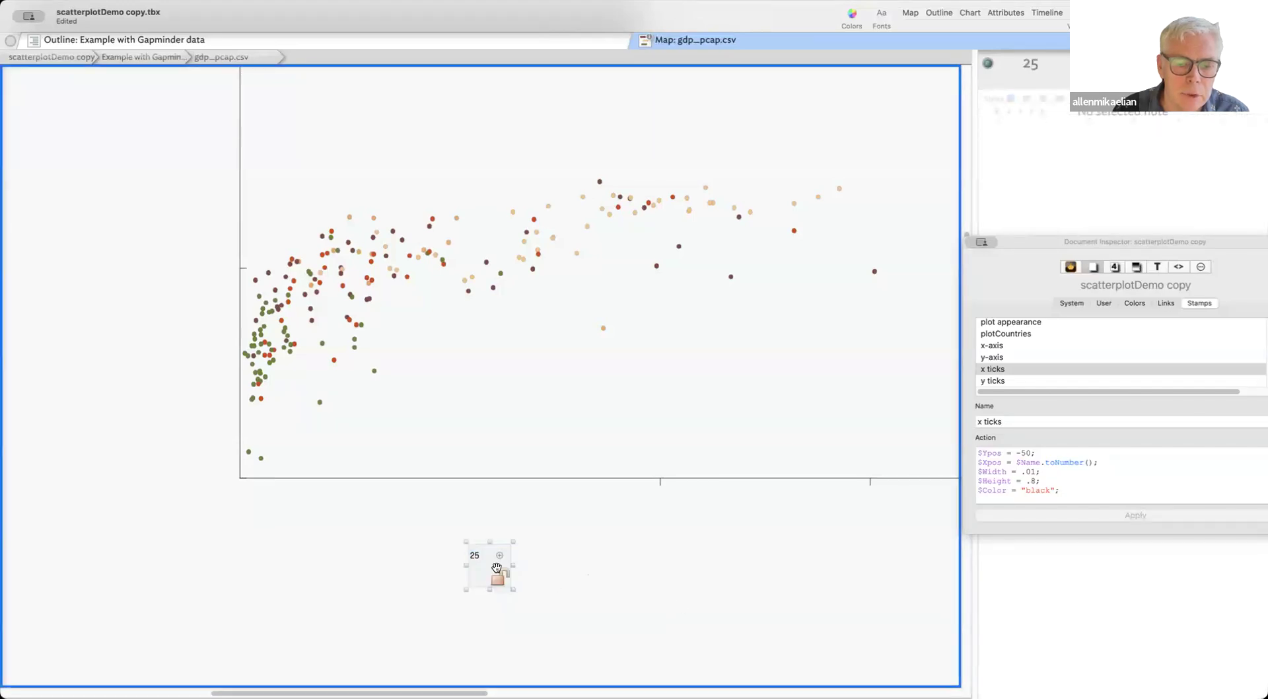
{"action": "left_click", "coordinate": [1147, 516]}
{"action": "left_click", "coordinate": [586, 574]}
Zoom out and reposition the map to examine the whole scatterplot with its axes and tick marks
{"action": "left_click_drag", "start_coordinate": [877, 627], "coordinate": [679, 660]}
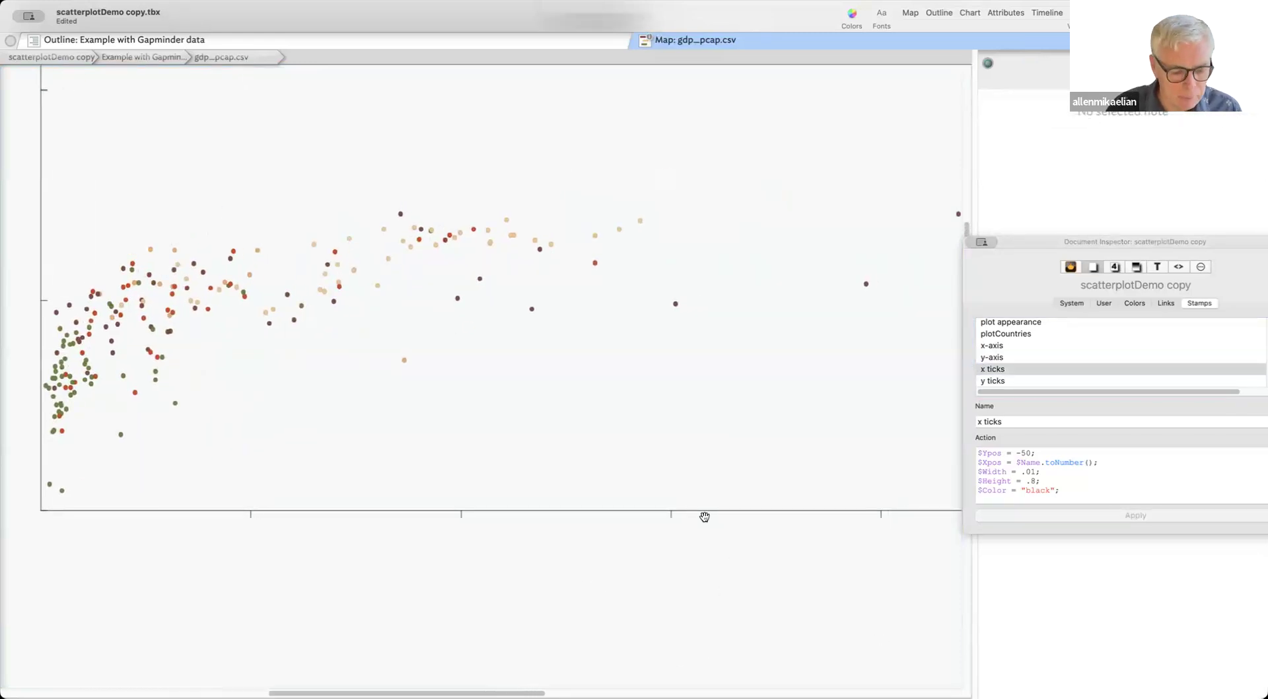
{"action": "key", "text": "super+minus"}
{"action": "key", "text": "super+minus"}
{"action": "left_click_drag", "start_coordinate": [705, 522], "coordinate": [683, 642]}
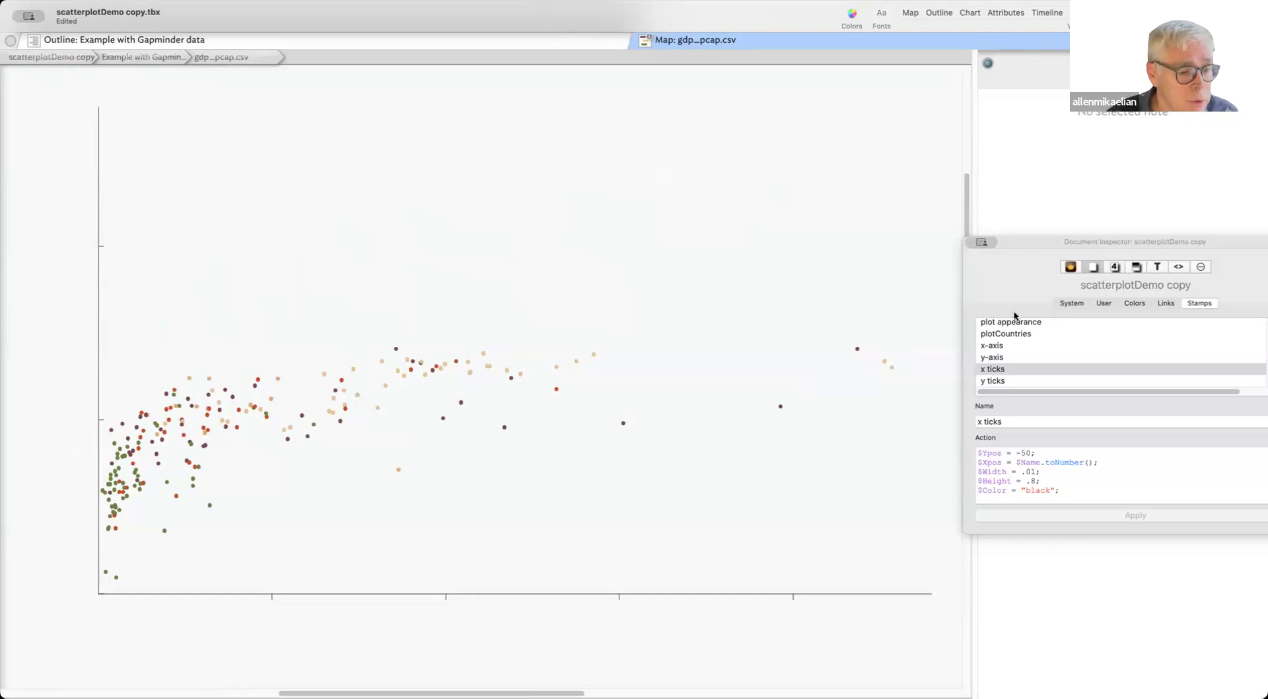
{"action": "left_click_drag", "start_coordinate": [668, 235], "coordinate": [688, 161]}
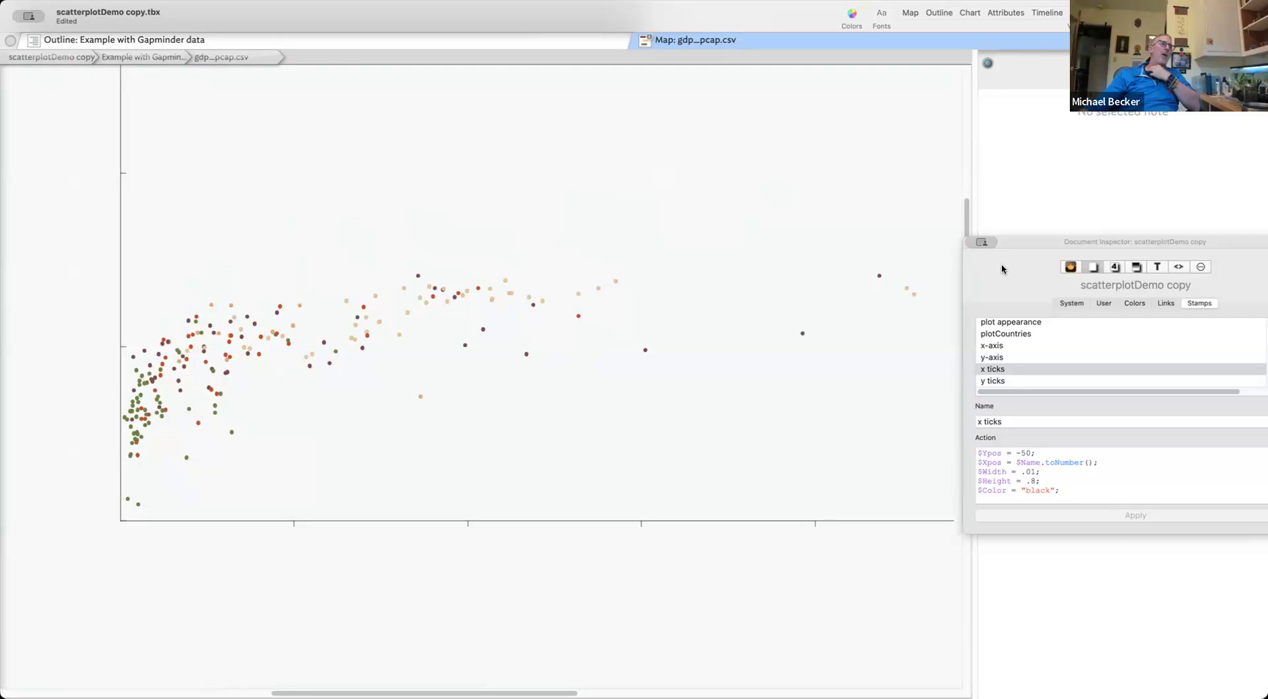
Close the document inspector and create an adornment named 25 just below the first tick mark of the x-axis
{"action": "key", "text": "super+1"}
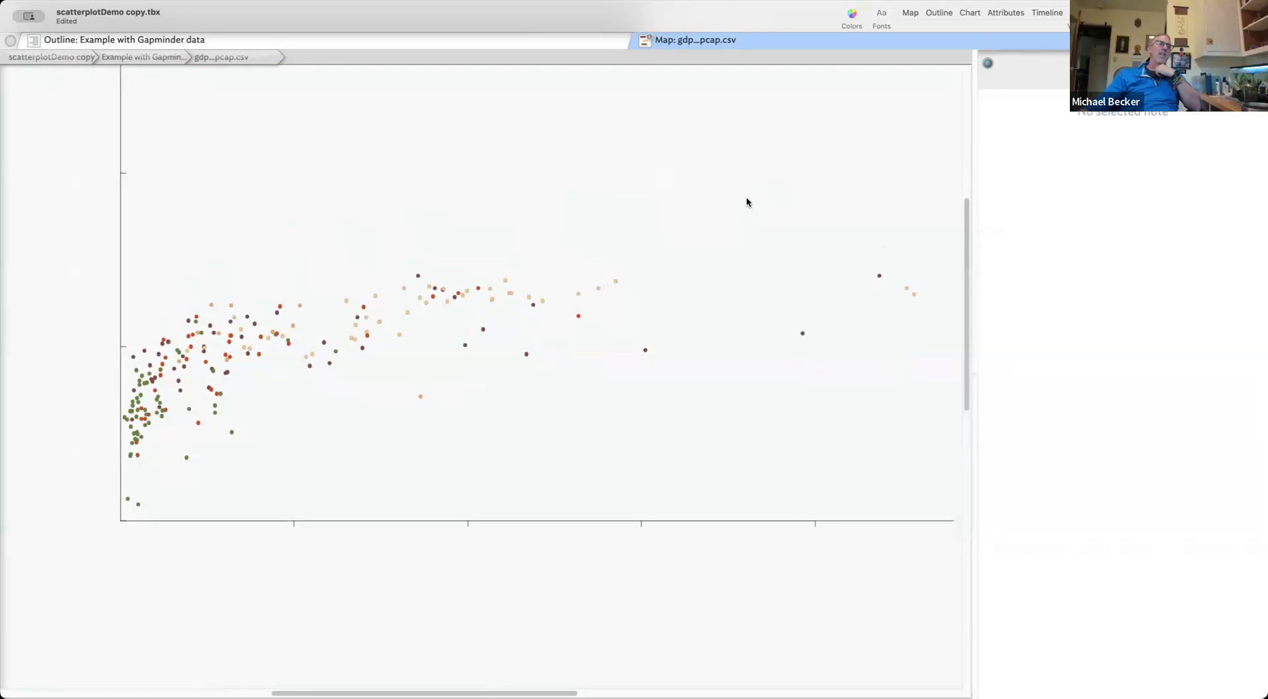
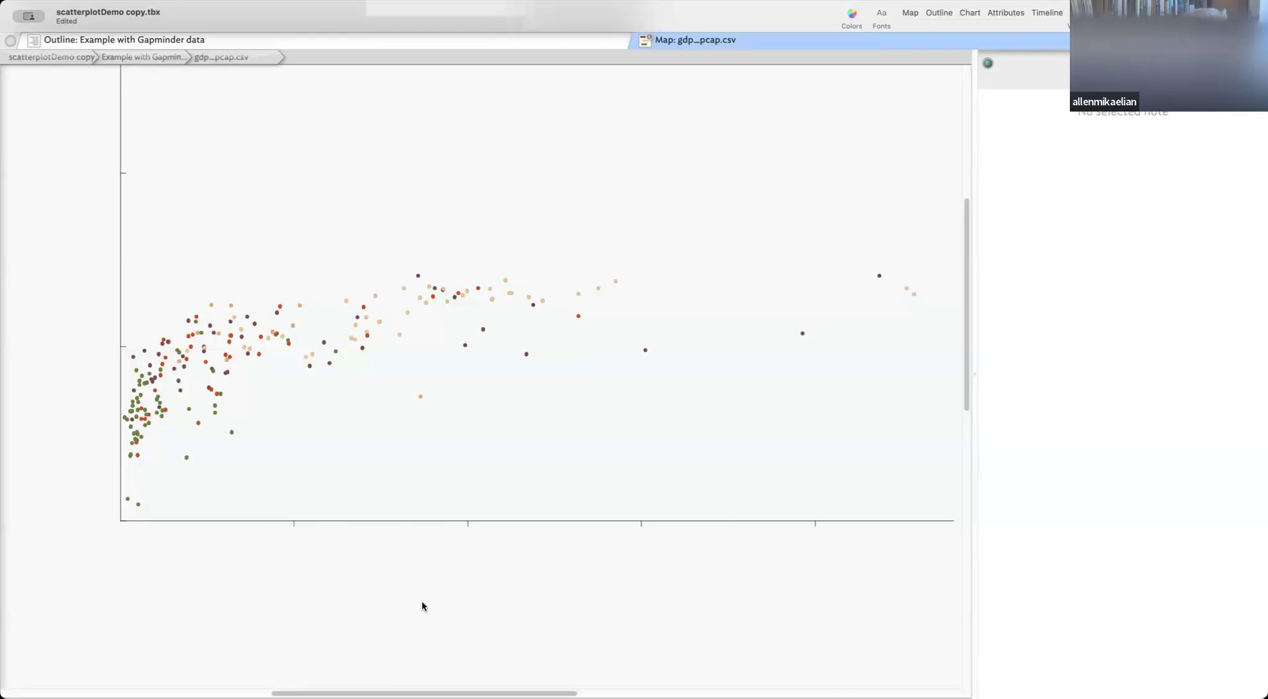
{"action": "left_click_drag", "start_coordinate": [518, 578], "coordinate": [563, 570]}
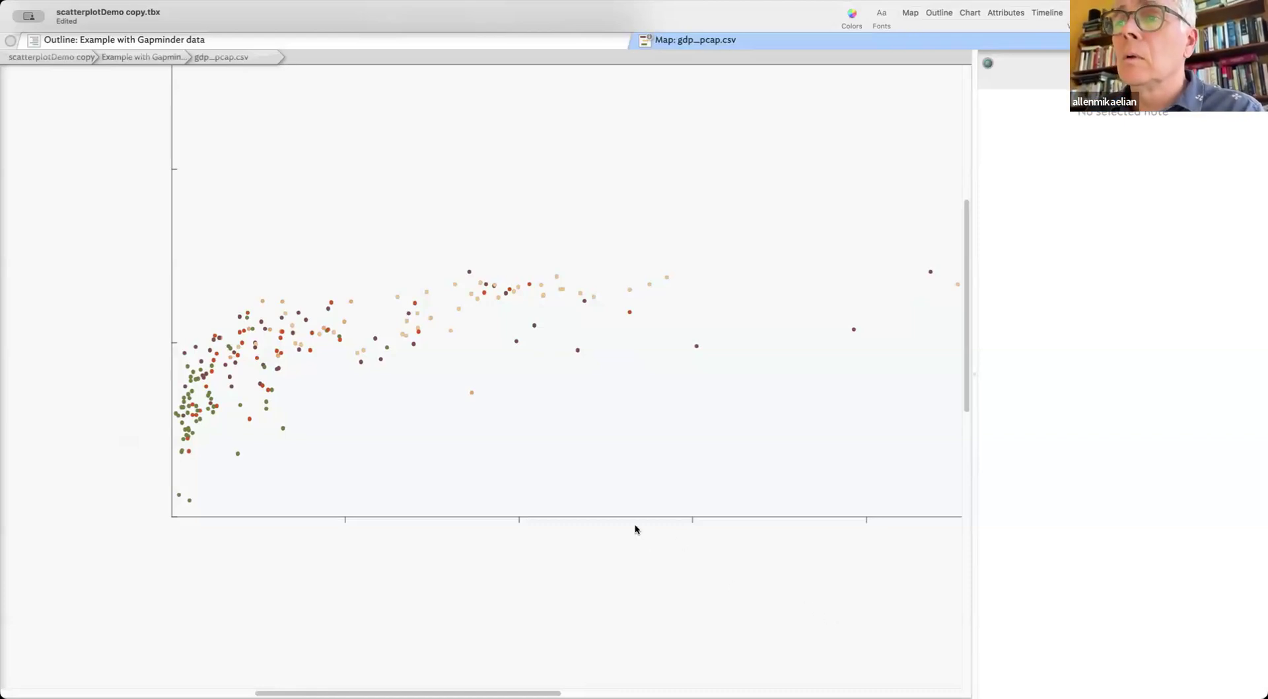
{"action": "scroll", "coordinate": [726, 584], "scroll_direction": "left", "scroll_amount": 3}
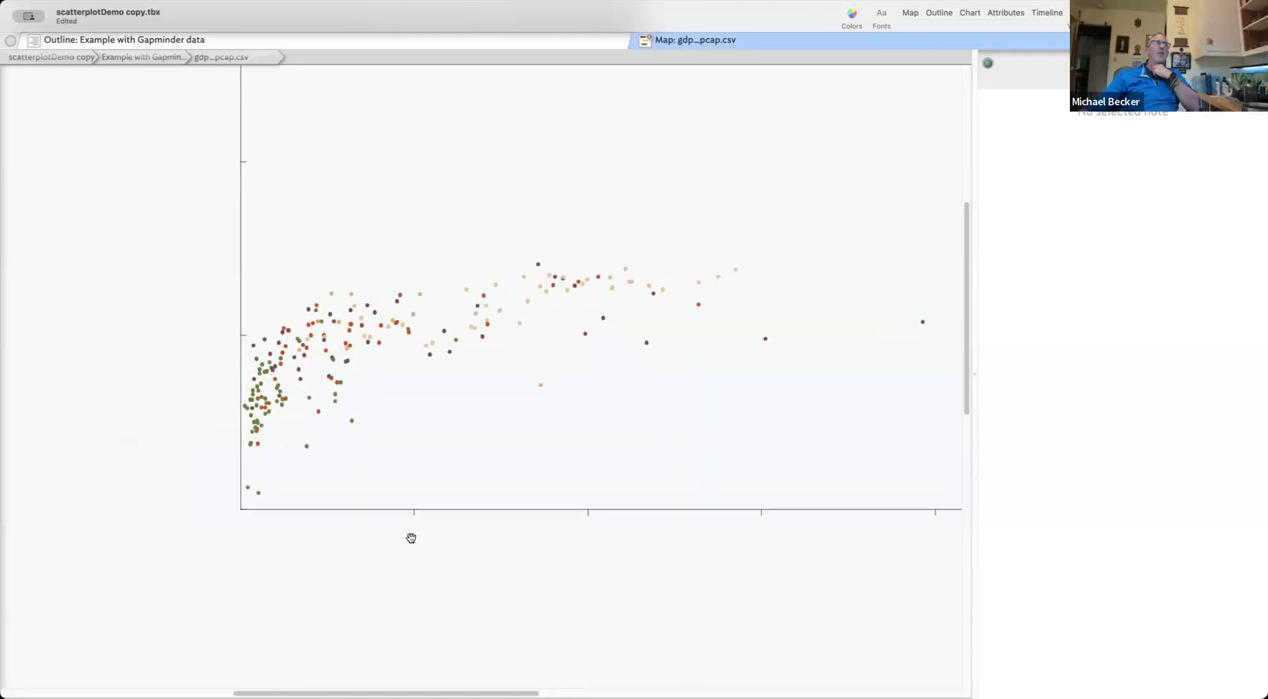
{"action": "right_click", "coordinate": [406, 538]}
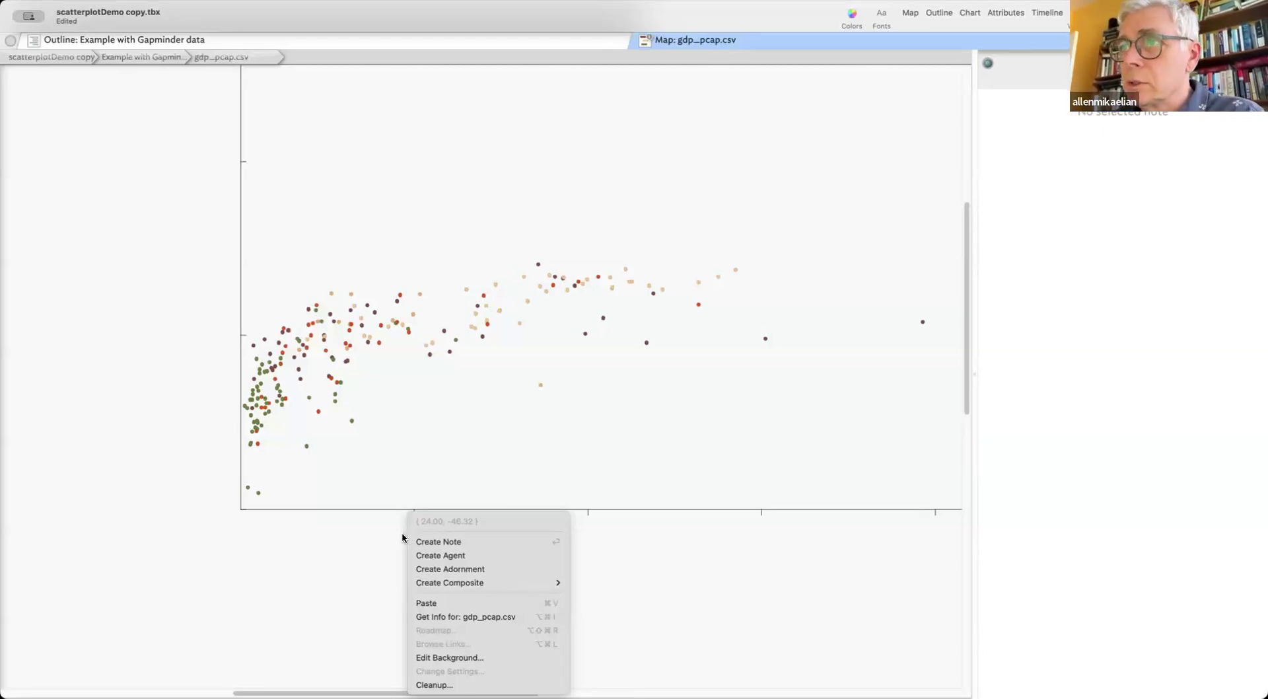
{"action": "left_click", "coordinate": [490, 569]}
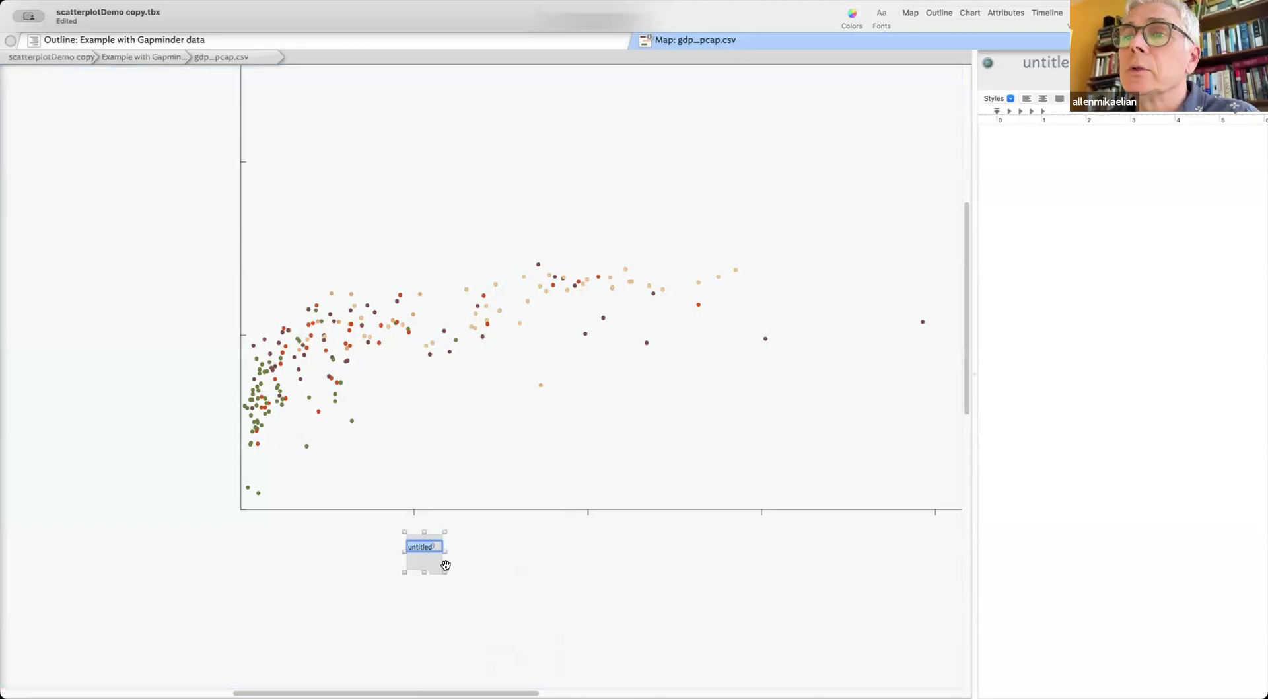
{"action": "type", "text": "25"}
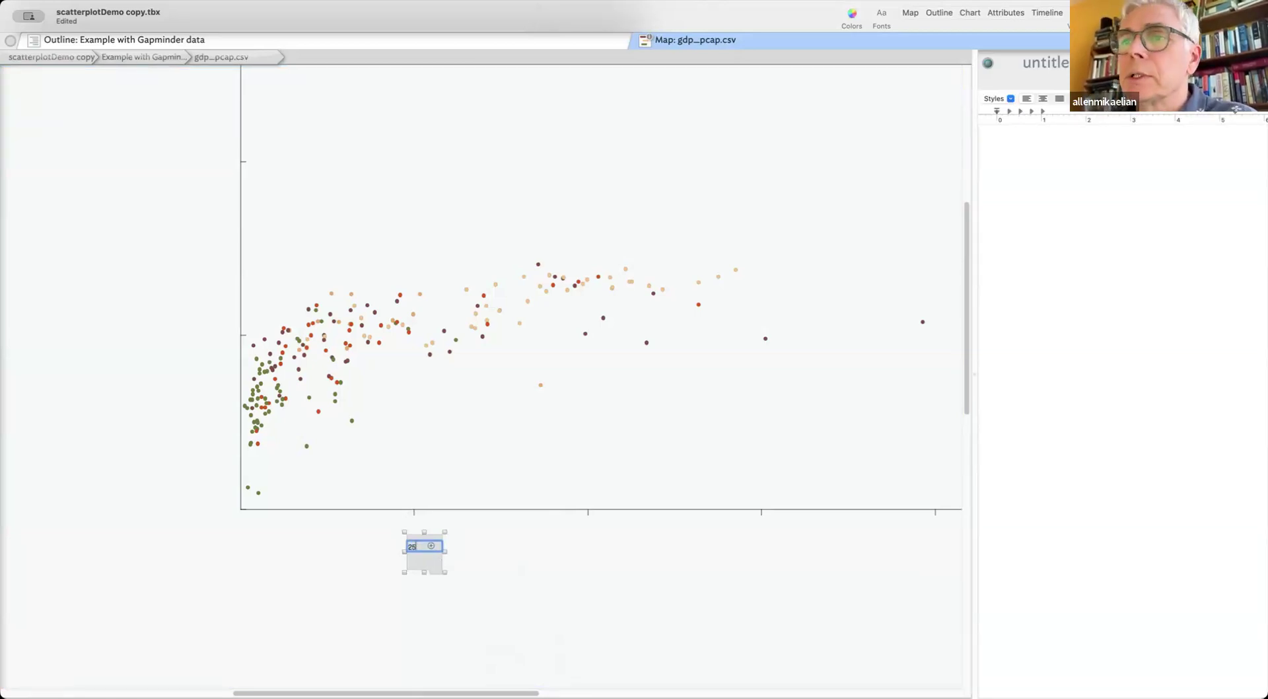
{"action": "left_click", "coordinate": [549, 588]}
Shrink the 25 adornment to label size and place it directly beneath the first x-axis tick mark
{"action": "left_click", "coordinate": [428, 568]}
{"action": "left_click_drag", "start_coordinate": [443, 572], "coordinate": [417, 526]}
{"action": "left_click", "coordinate": [425, 586]}
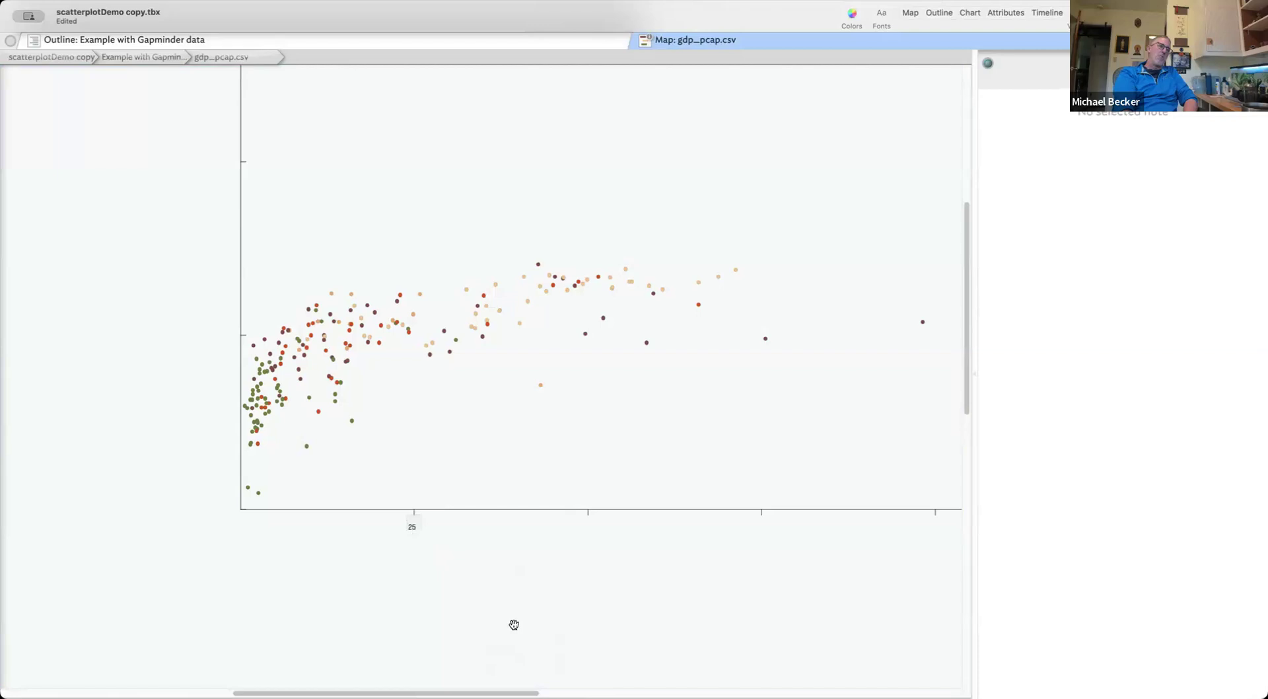
Select the Norway and Switzerland points together to view their notes, and clear the selection
{"action": "left_click_drag", "start_coordinate": [569, 611], "coordinate": [526, 663]}
{"action": "left_click_drag", "start_coordinate": [597, 173], "coordinate": [580, 189]}
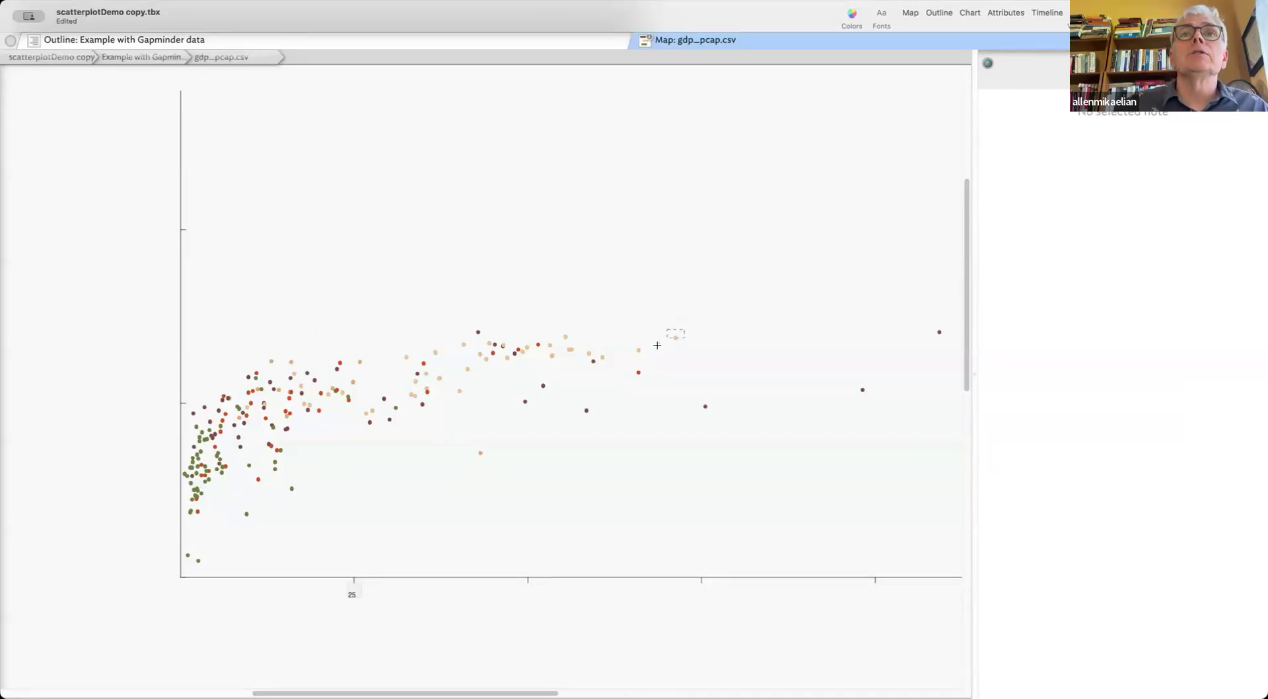
{"action": "left_click_drag", "start_coordinate": [694, 358], "coordinate": [695, 359]}
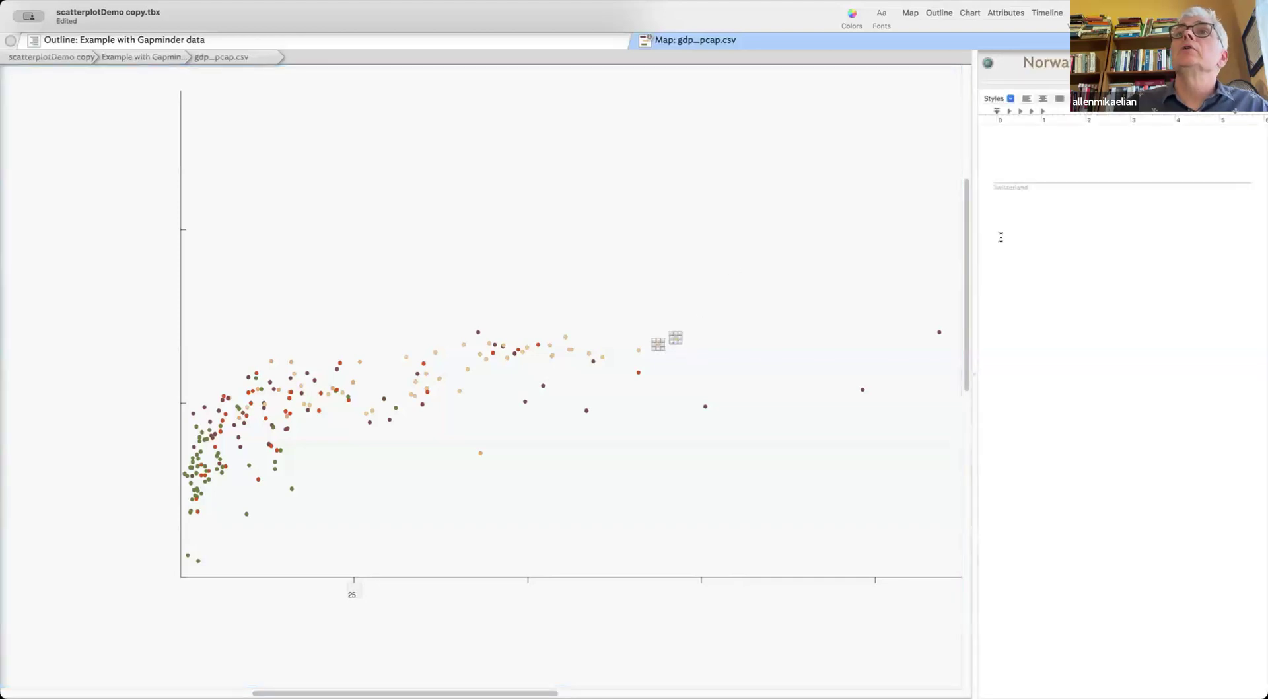
{"action": "left_click", "coordinate": [721, 323]}
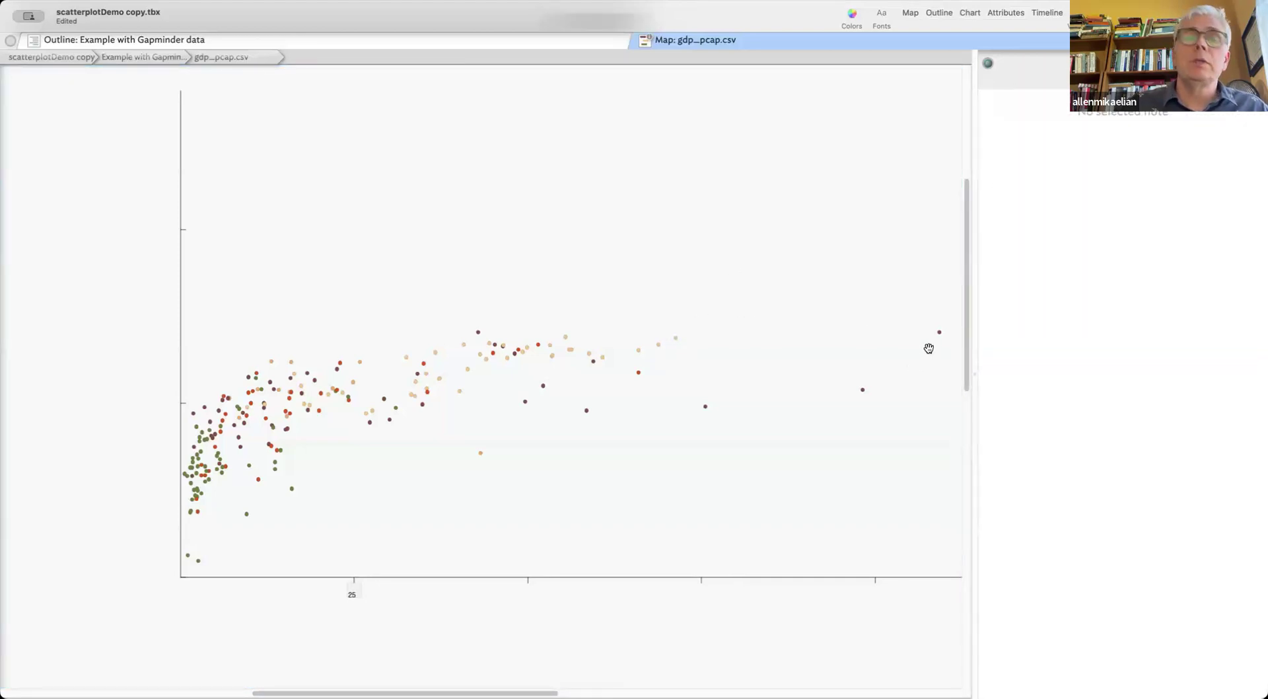
Write "This is an outlier. Because reasons." in the text of the Singapore point's note and deselect it
{"action": "left_click", "coordinate": [938, 333]}
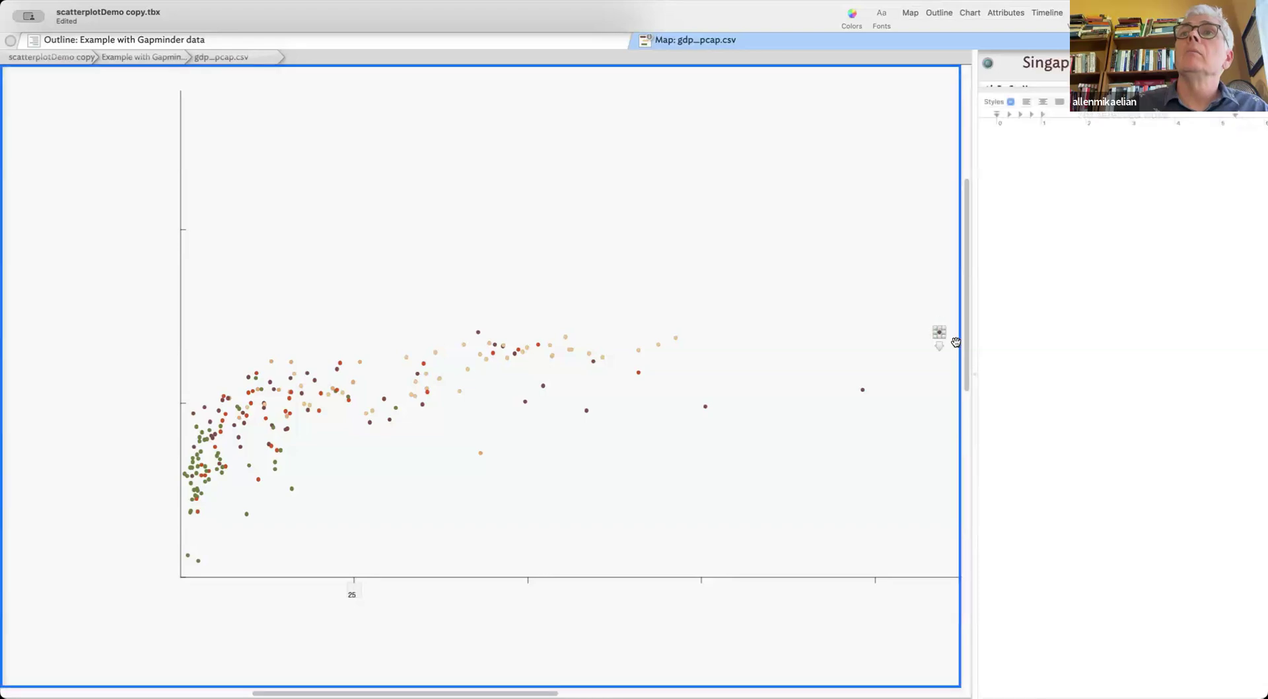
{"action": "left_click_drag", "start_coordinate": [840, 254], "coordinate": [658, 226]}
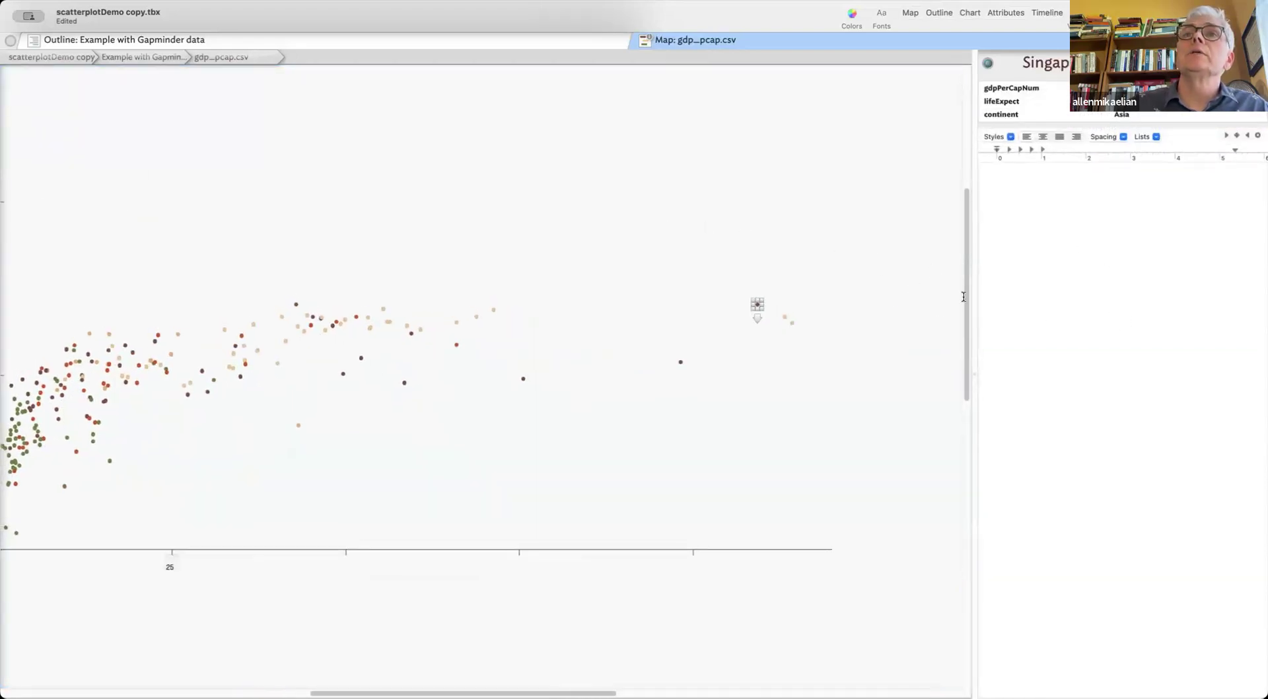
{"action": "left_click", "coordinate": [1034, 189]}
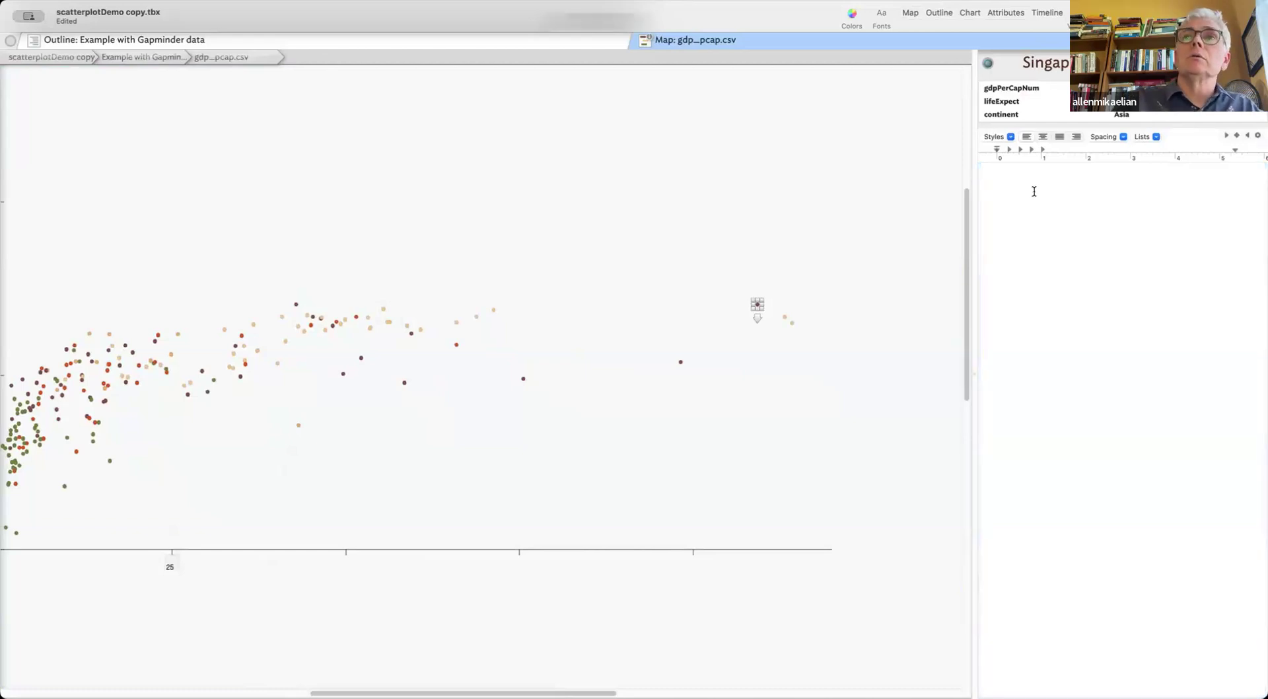
{"action": "type", "text": "Thi"}
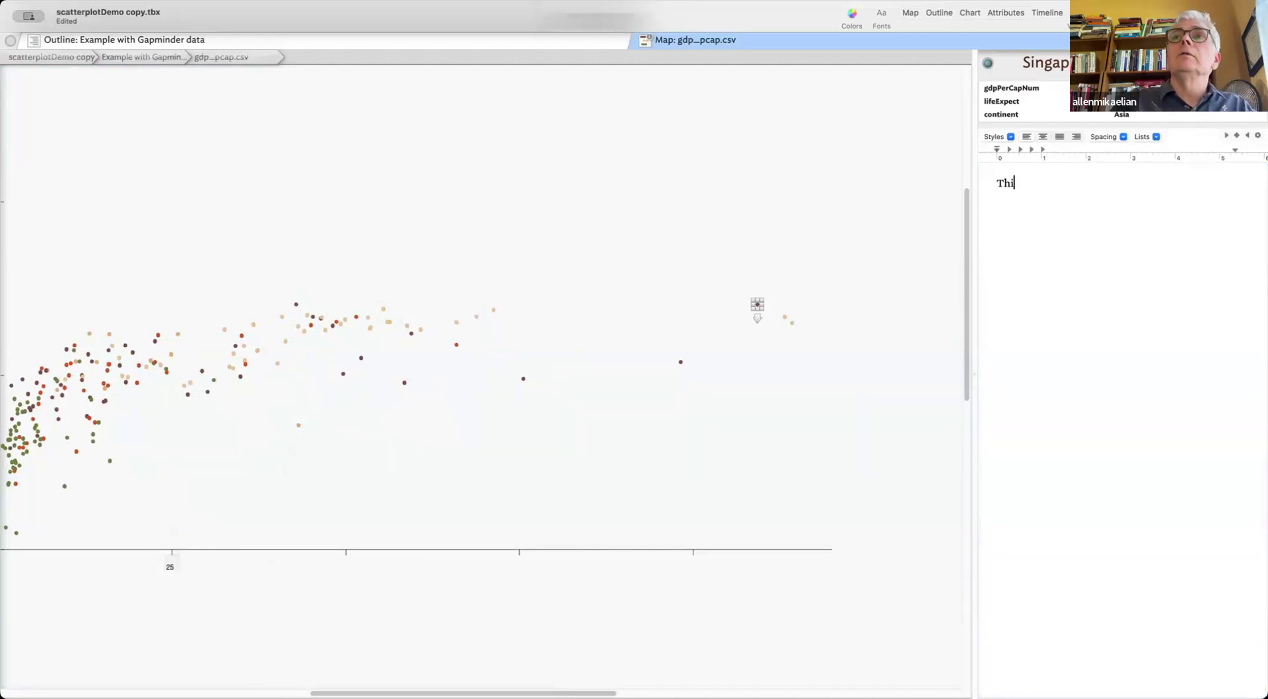
{"action": "type", "text": "s is an outlier."}
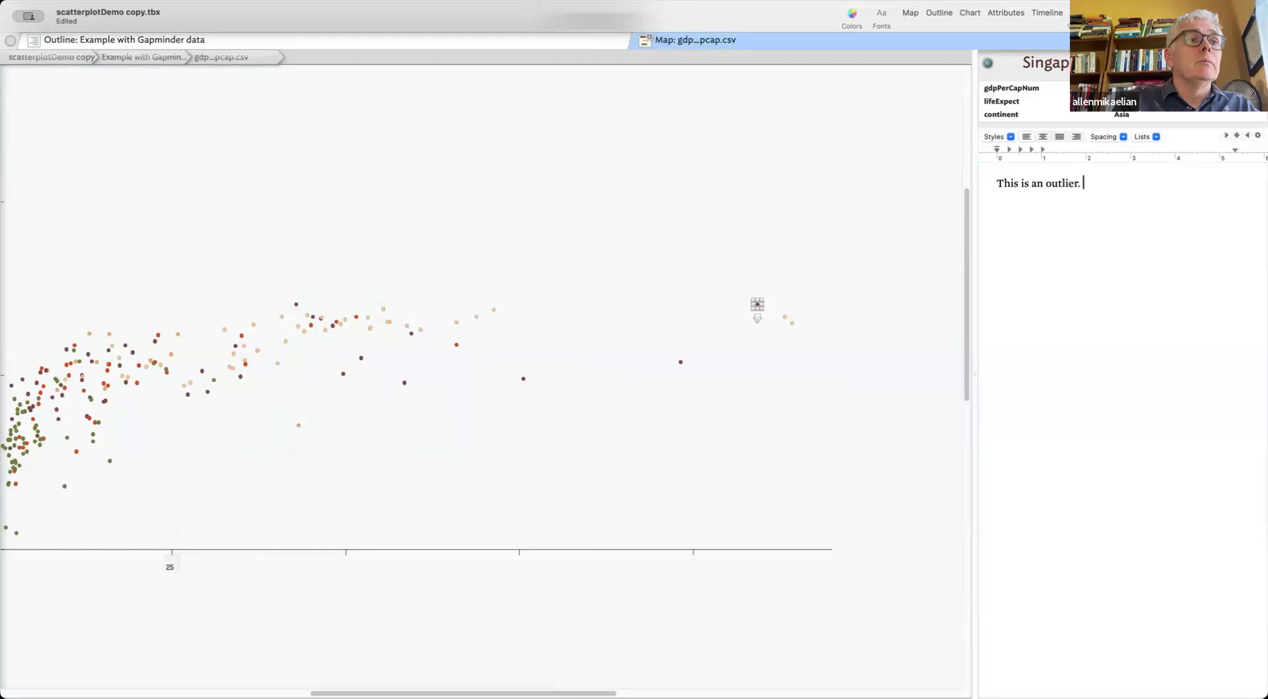
{"action": "type", "text": "Because I"}
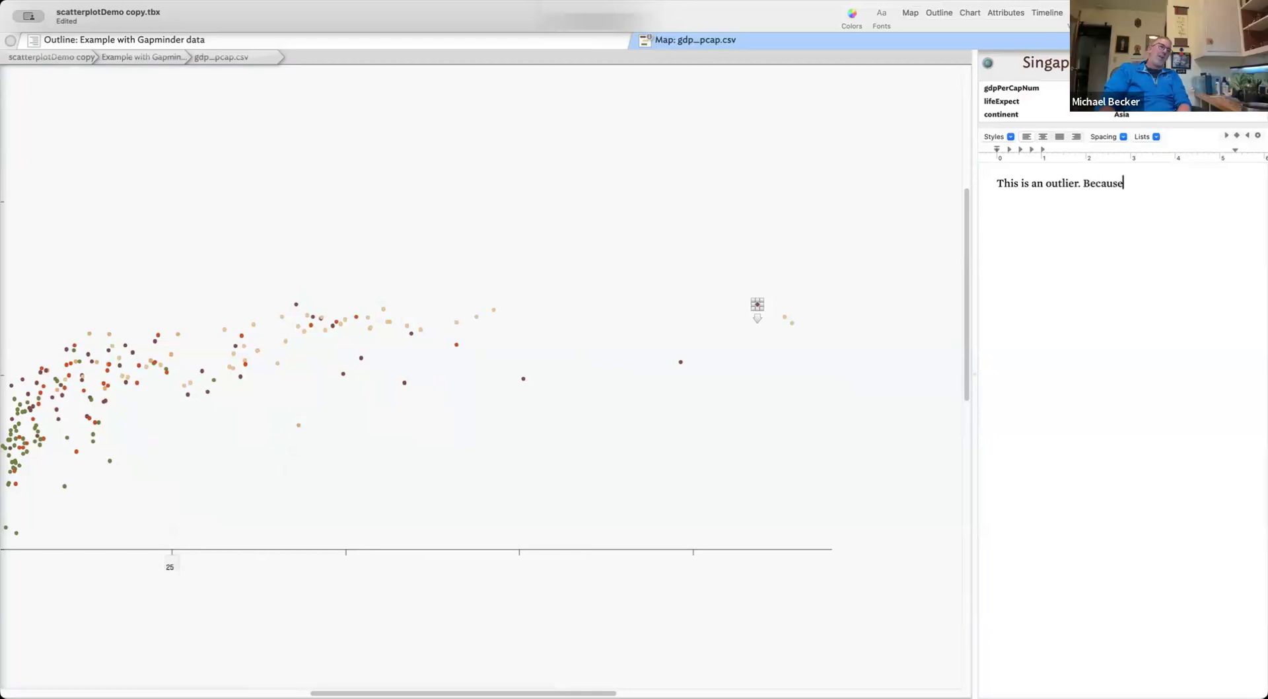
{"action": "key", "text": "BackSpace"}
{"action": "type", "text": "reasons."}
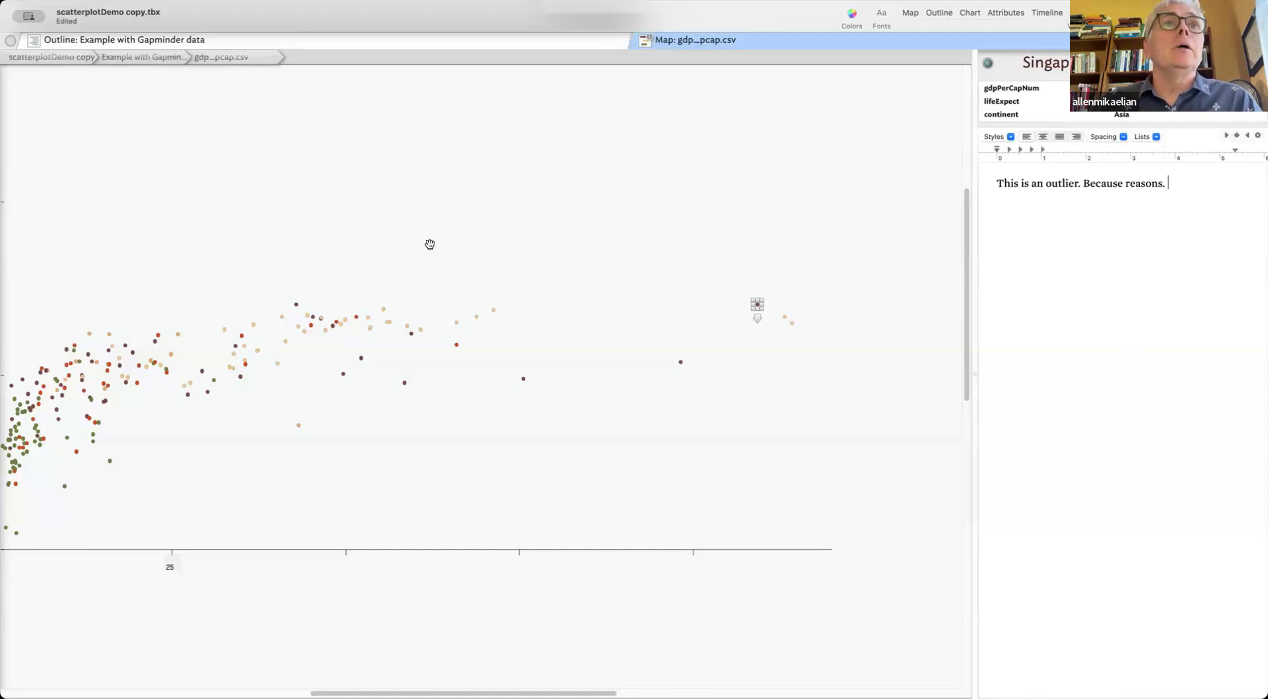
{"action": "left_click", "coordinate": [352, 251]}
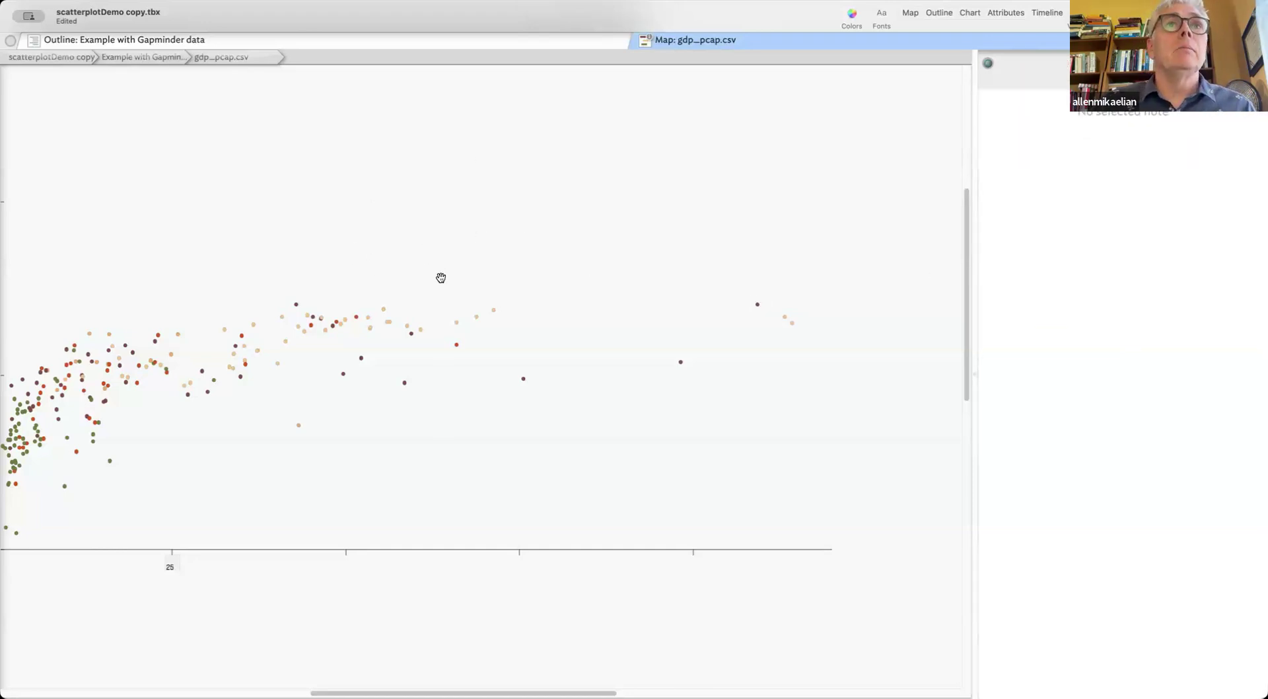
Create an untitled adornment and size it to cover the country points between Singapore and the main cluster
{"action": "right_click", "coordinate": [437, 197]}
{"action": "left_click", "coordinate": [515, 257]}
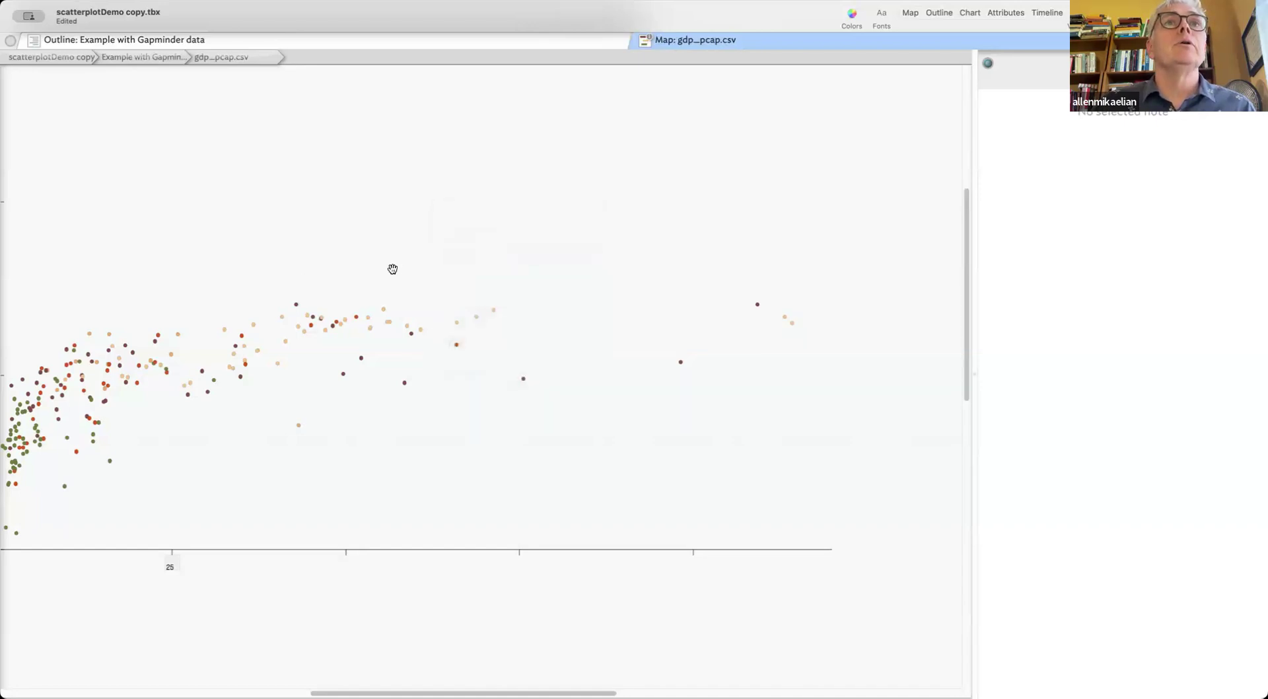
{"action": "left_click_drag", "start_coordinate": [455, 224], "coordinate": [546, 394]}
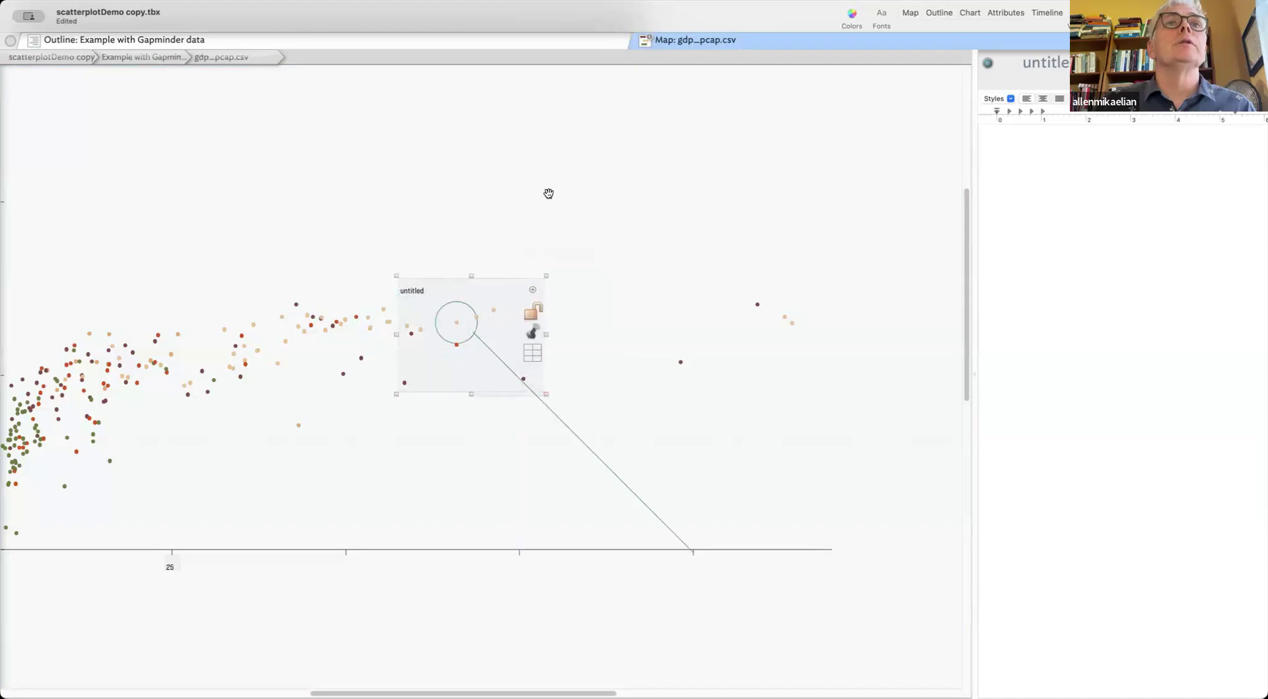
{"action": "left_click", "coordinate": [549, 193]}
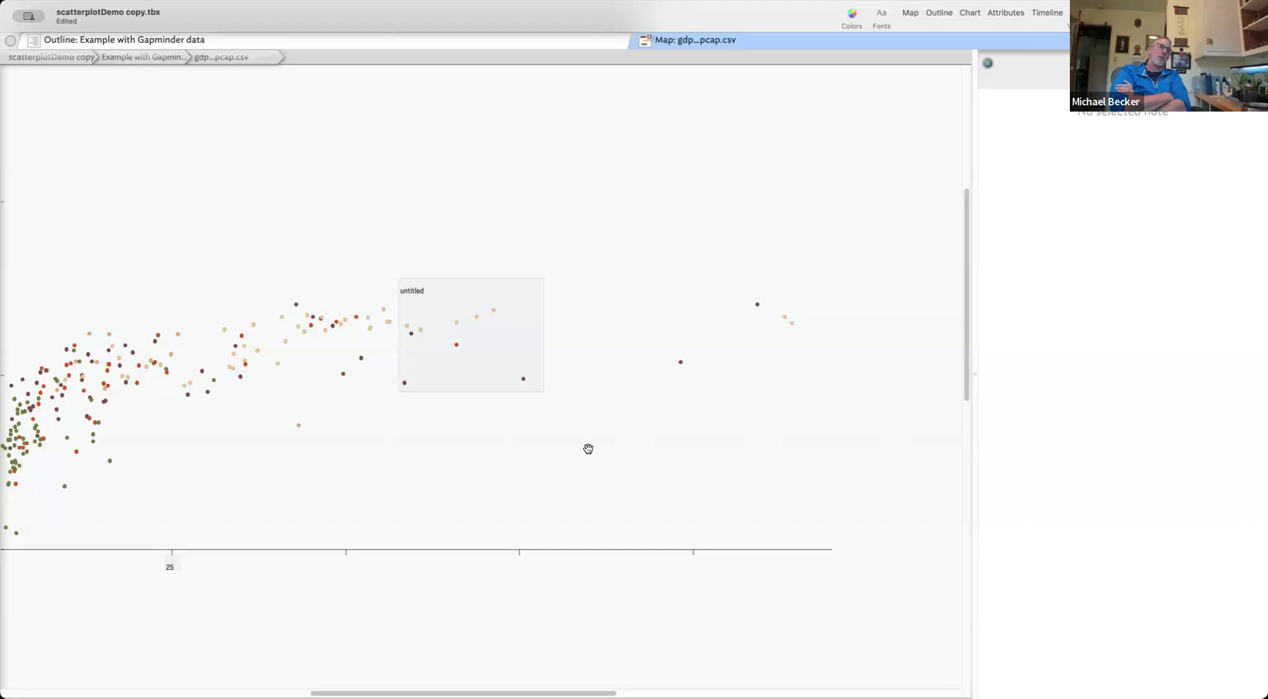
{"action": "left_click", "coordinate": [524, 381]}
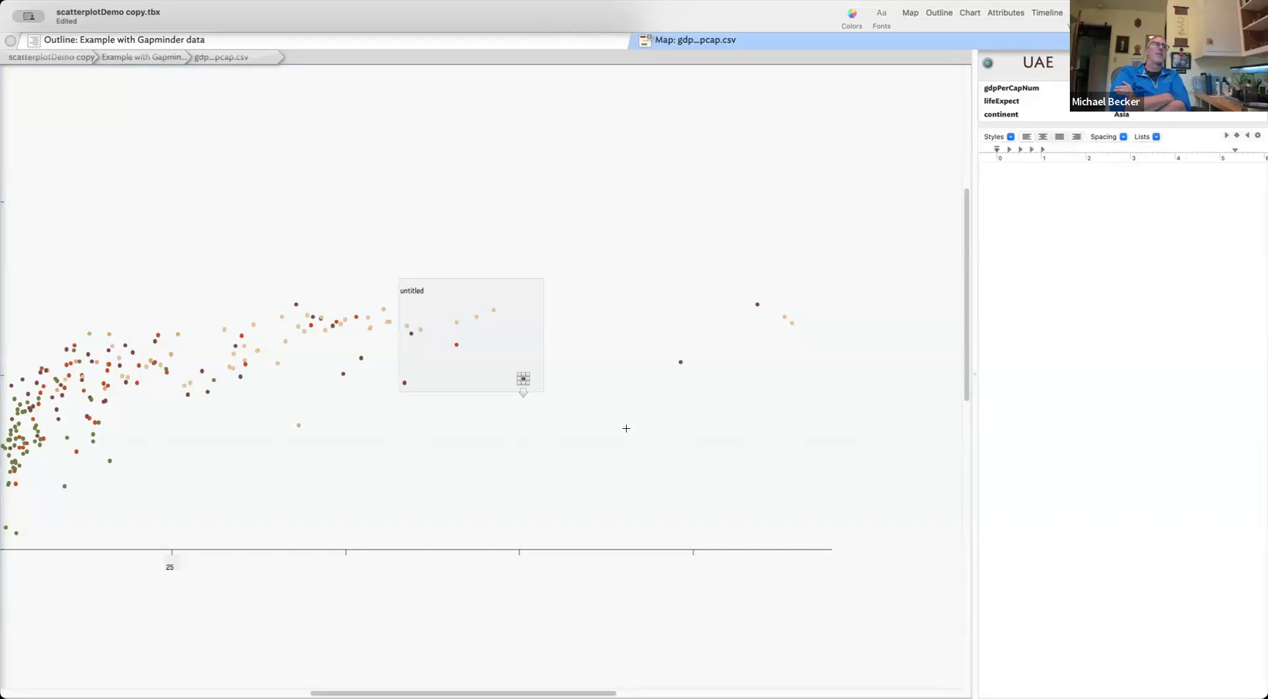
{"action": "key", "text": "Return"}
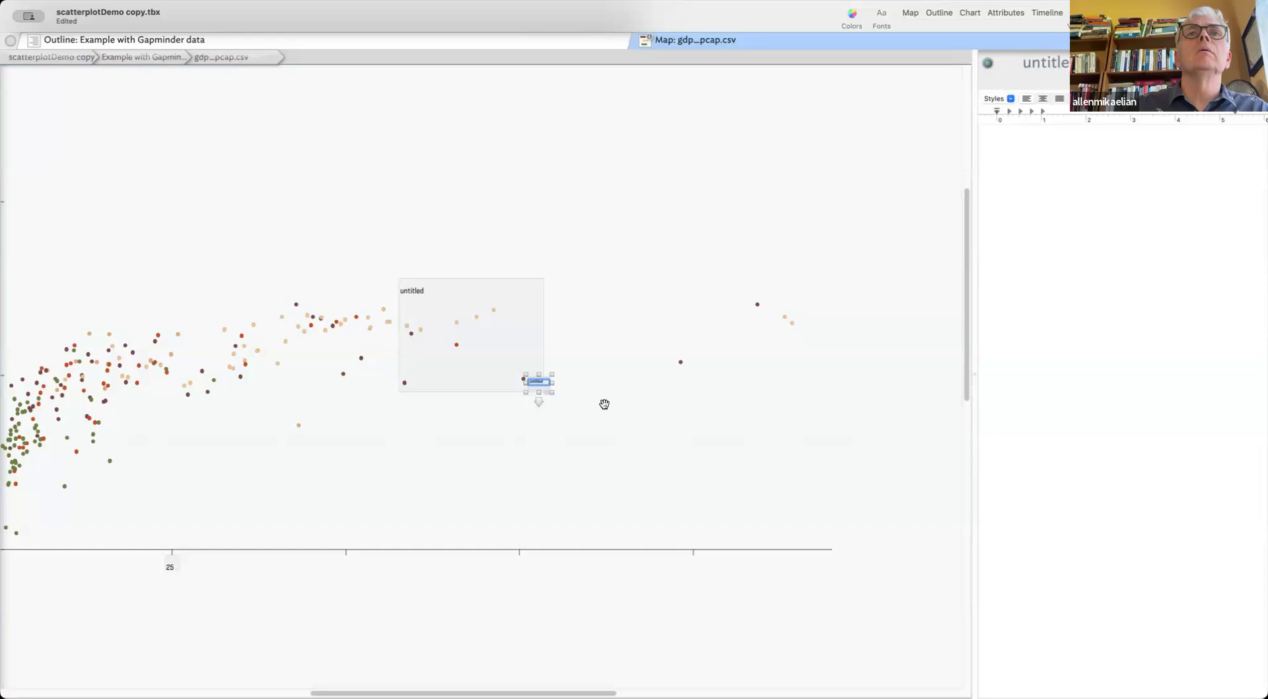
{"action": "type", "text": "Name"}
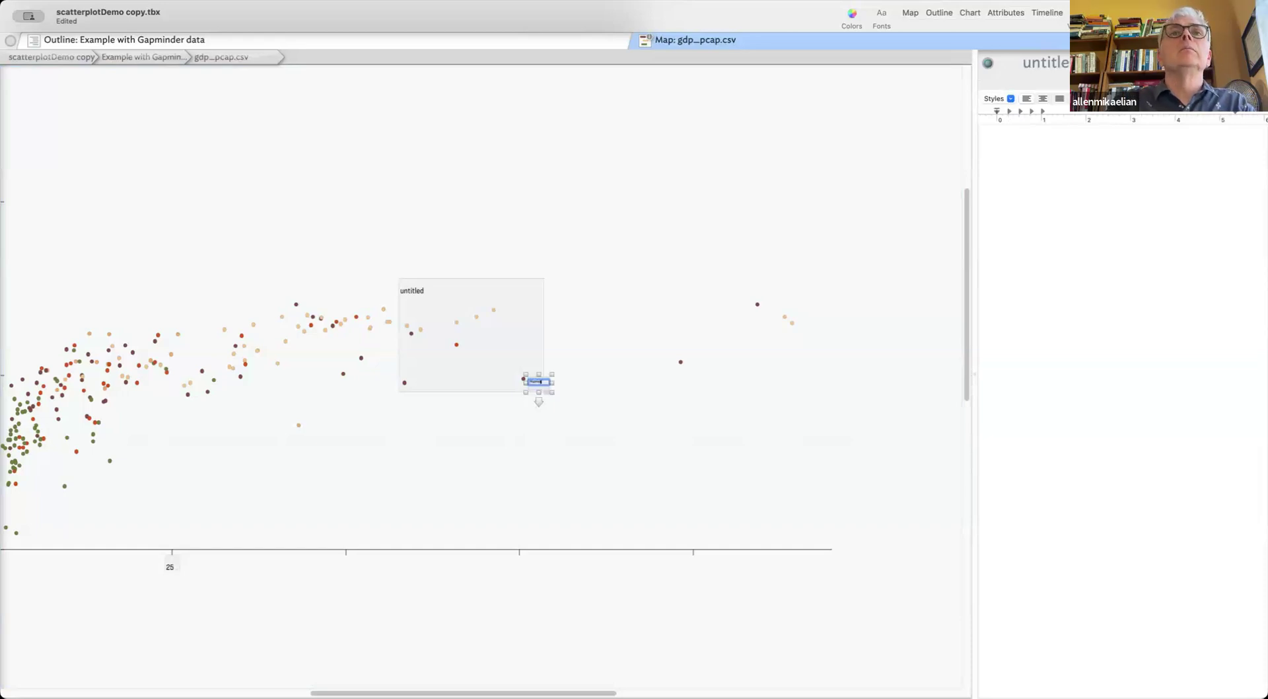
{"action": "key", "text": "Return"}
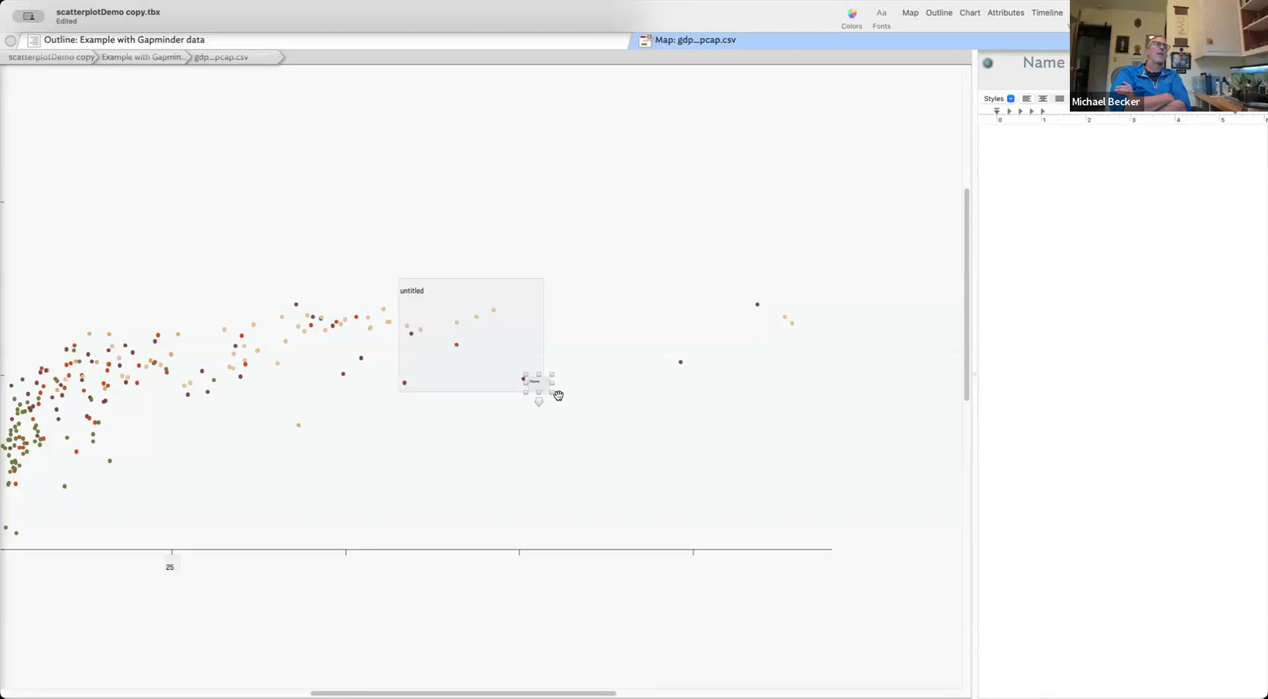
{"action": "key", "text": "BackSpace"}
Select the UAE point at the lower corner of the untitled adornment and enlarge it into a big oval
{"action": "left_click", "coordinate": [522, 379]}
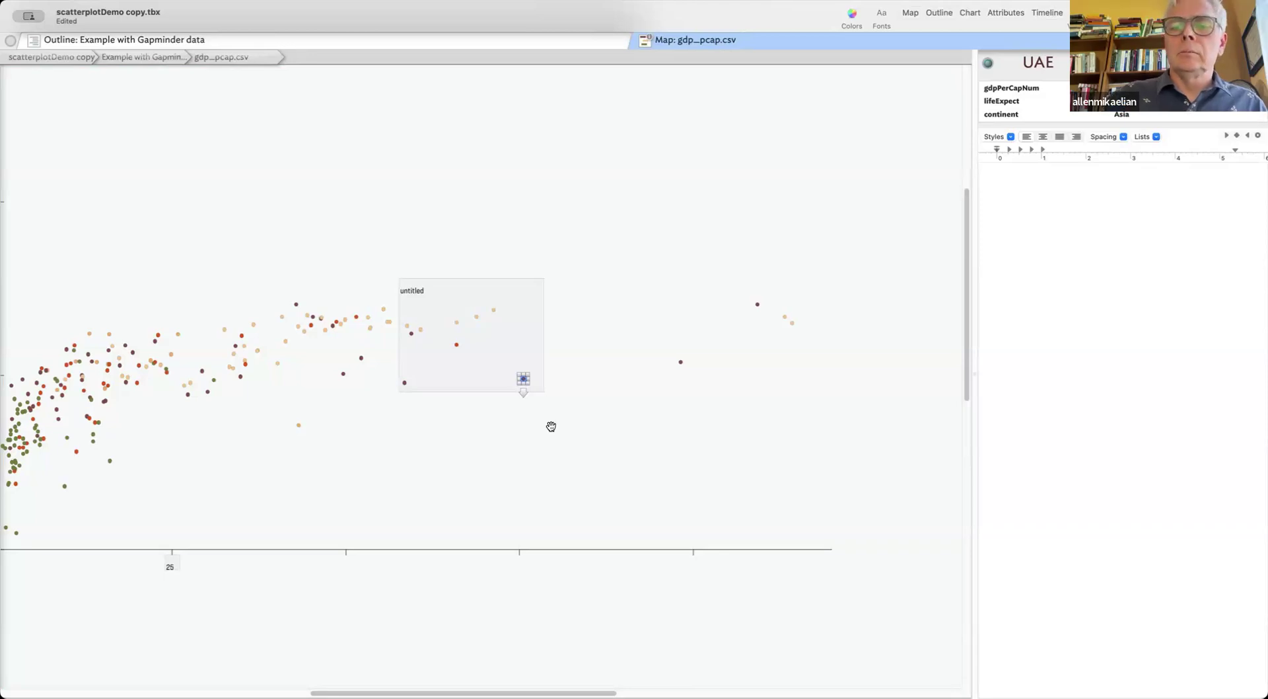
{"action": "scroll", "coordinate": [551, 426], "scroll_direction": "up", "scroll_amount": 5}
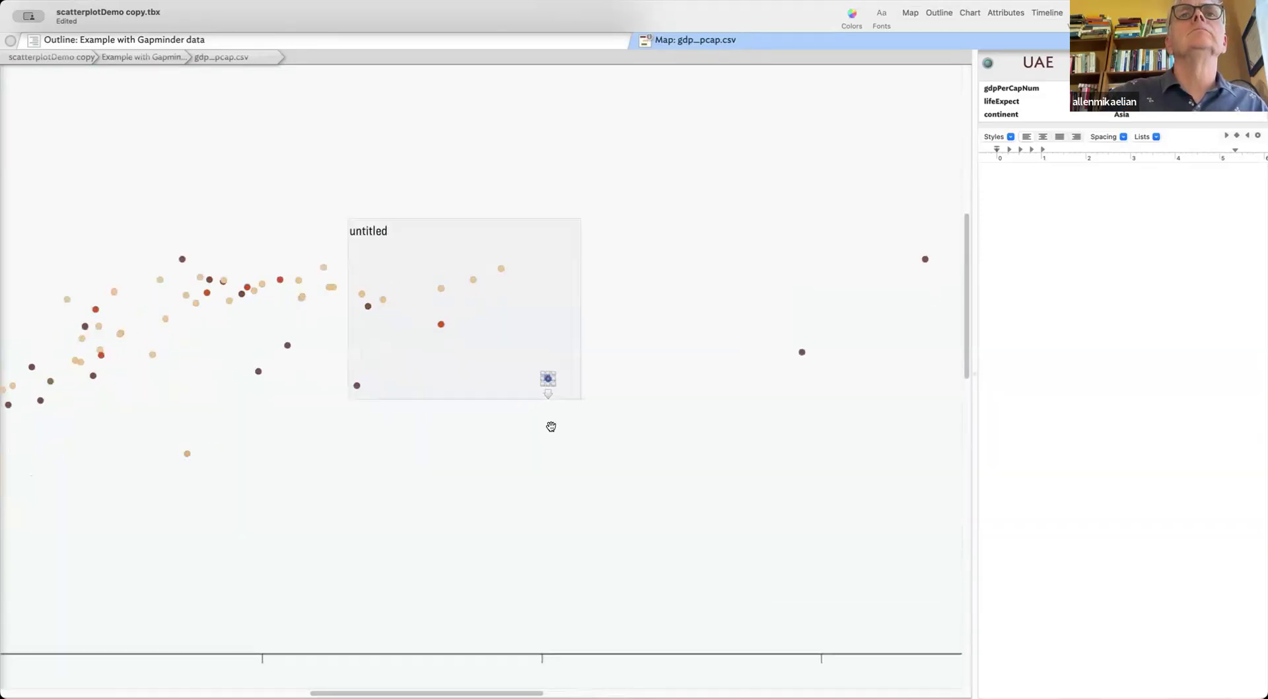
{"action": "left_click", "coordinate": [602, 430]}
{"action": "left_click", "coordinate": [562, 382]}
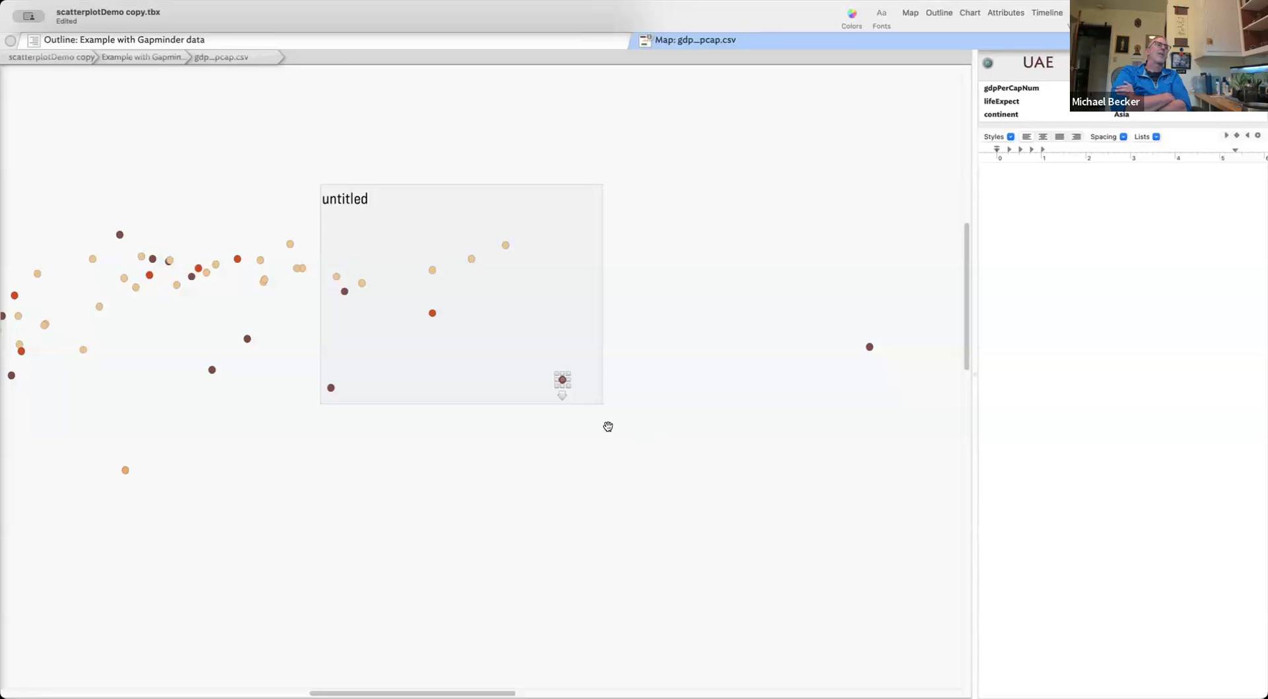
{"action": "left_click_drag", "start_coordinate": [568, 387], "coordinate": [748, 522]}
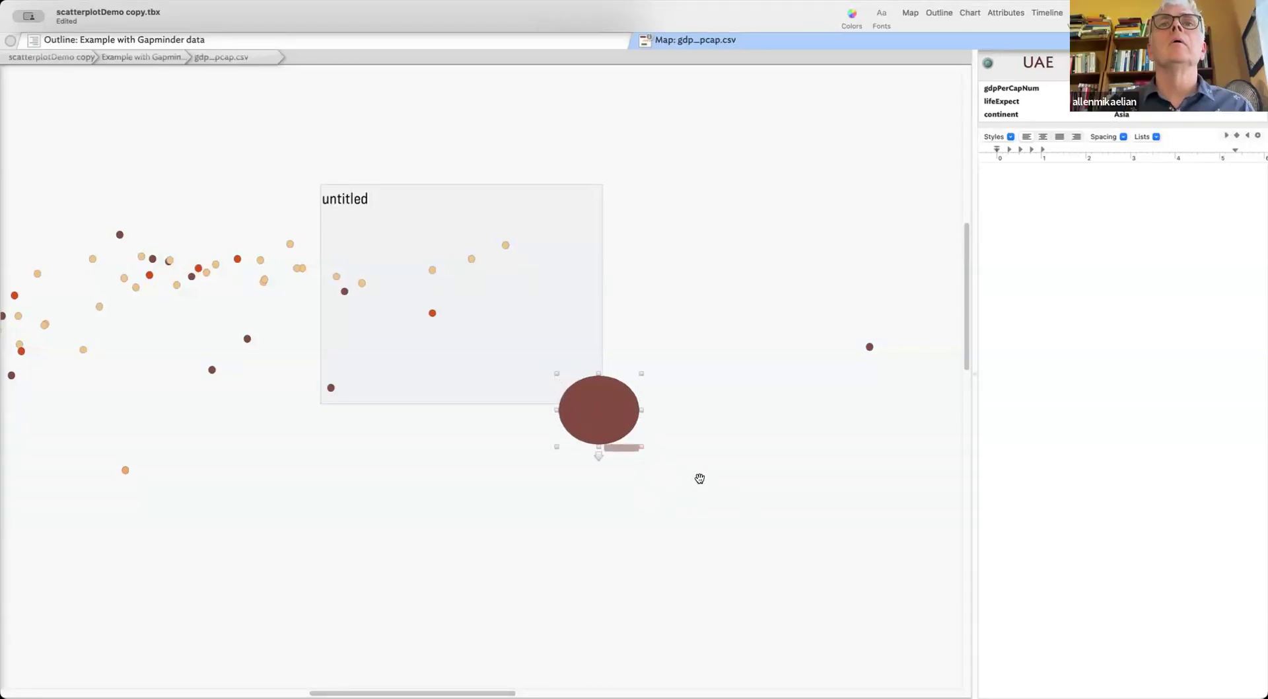
Create a note called "name" beside the enlarged UAE note and move it inside UAE as a child
{"action": "left_click", "coordinate": [608, 425]}
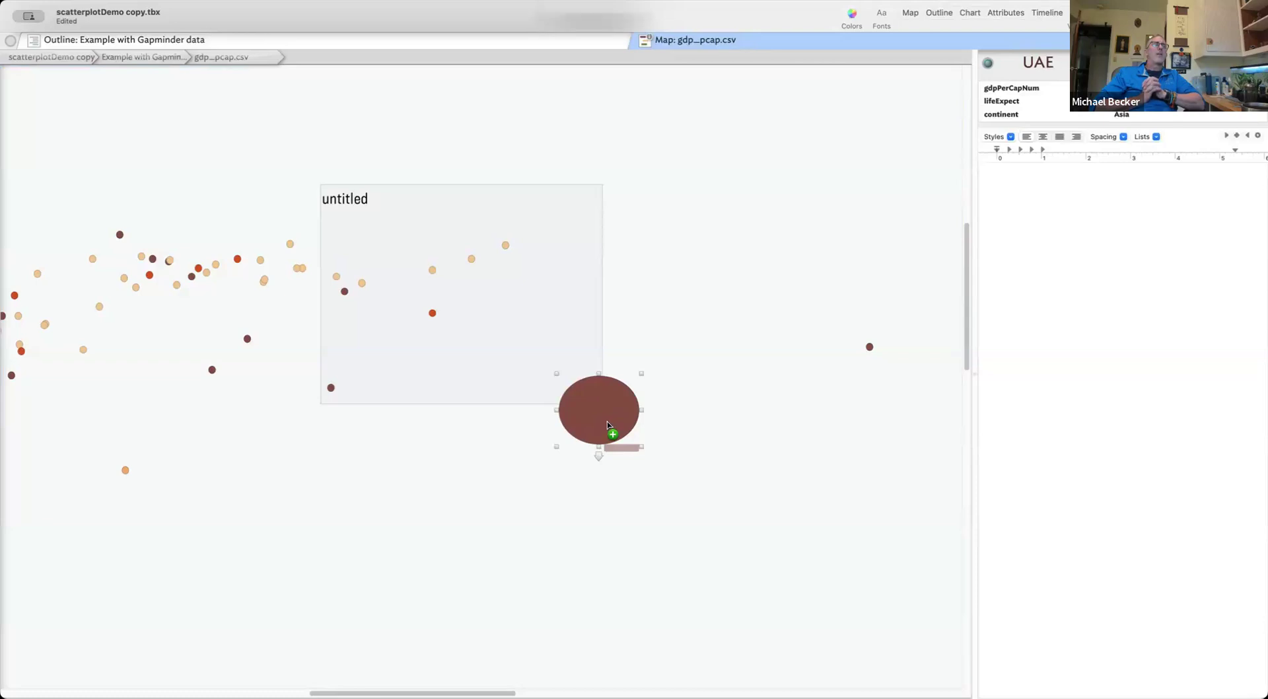
{"action": "key", "text": "Return"}
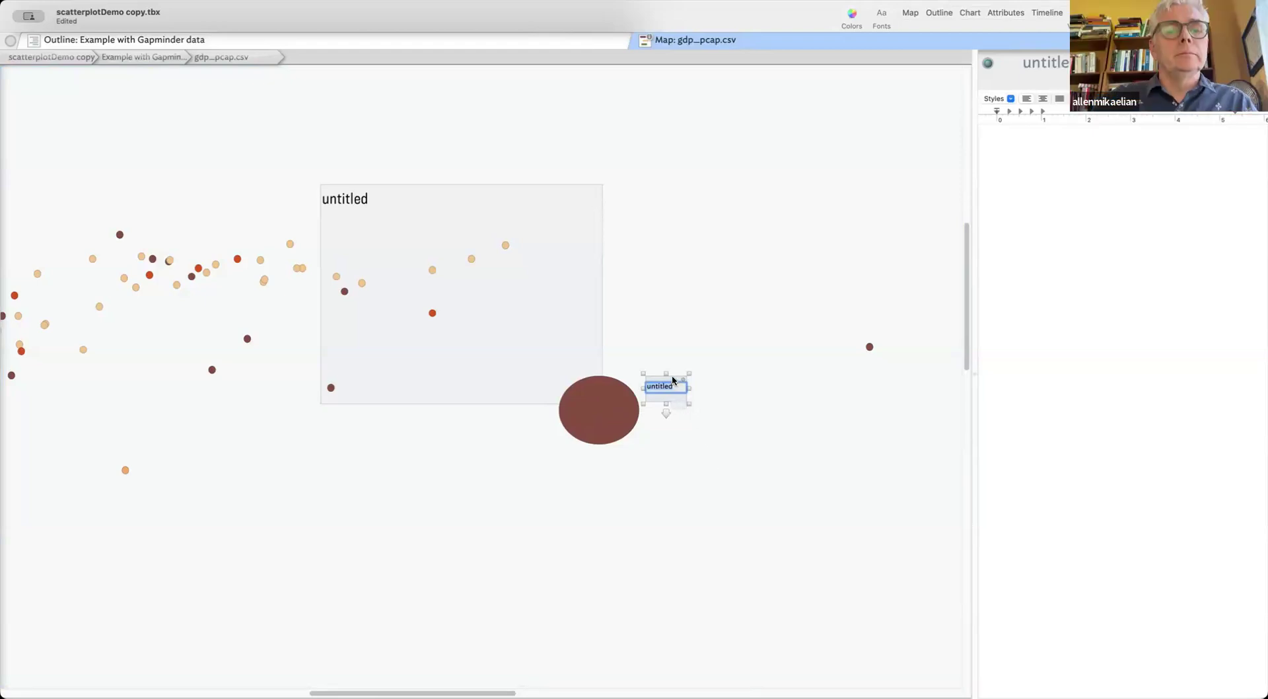
{"action": "type", "text": "name"}
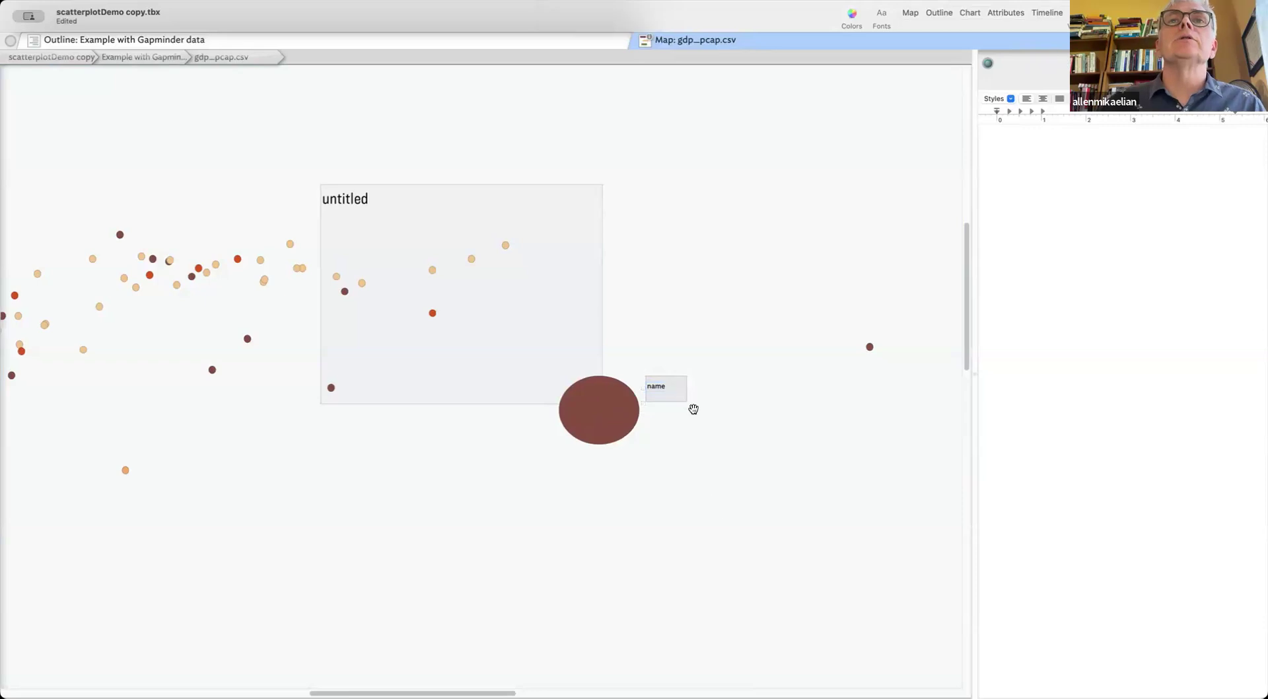
{"action": "left_click_drag", "start_coordinate": [673, 387], "coordinate": [609, 416]}
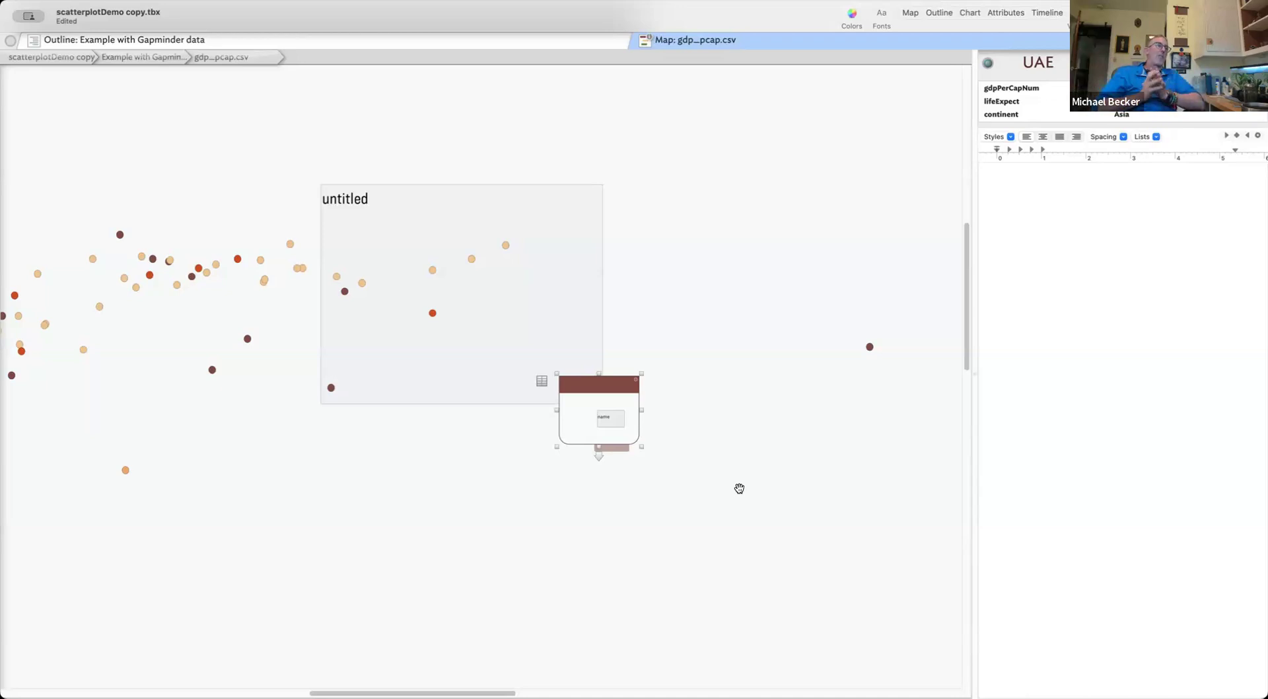
{"action": "scroll", "coordinate": [558, 470], "scroll_direction": "left", "scroll_amount": 10}
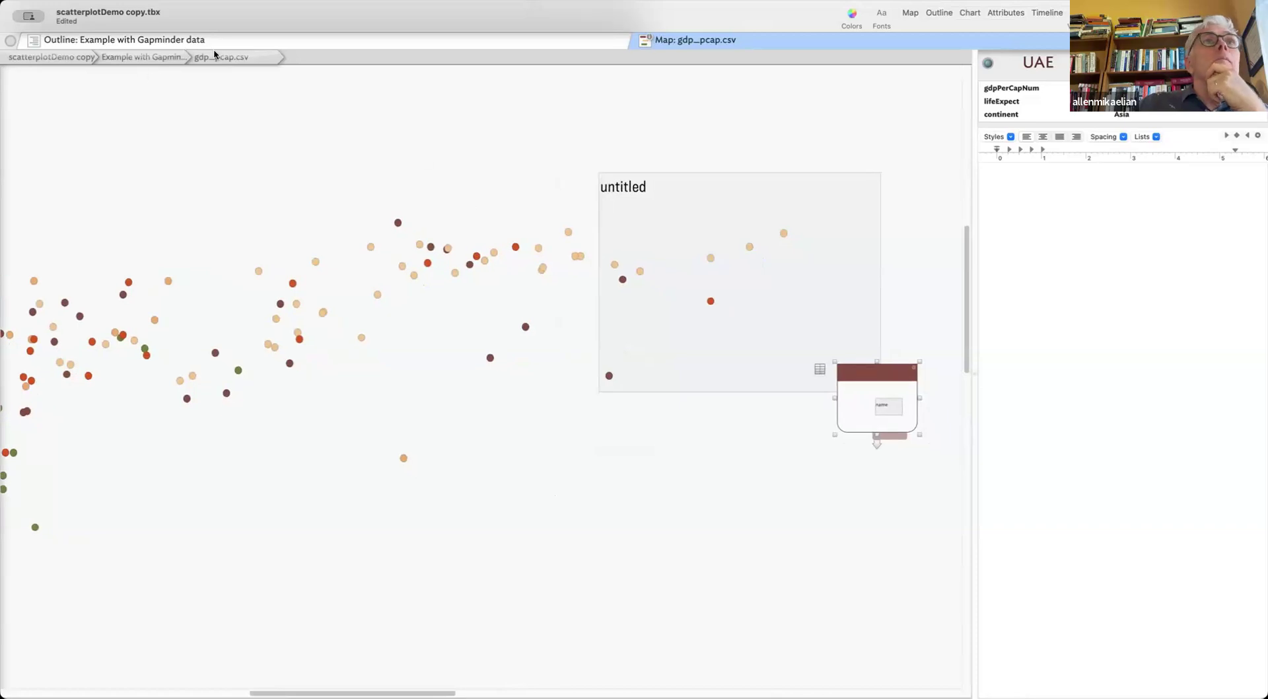
Show the outline of the whole document, open the Exploring note and highlight its Outliers paragraph
{"action": "left_click", "coordinate": [251, 43]}
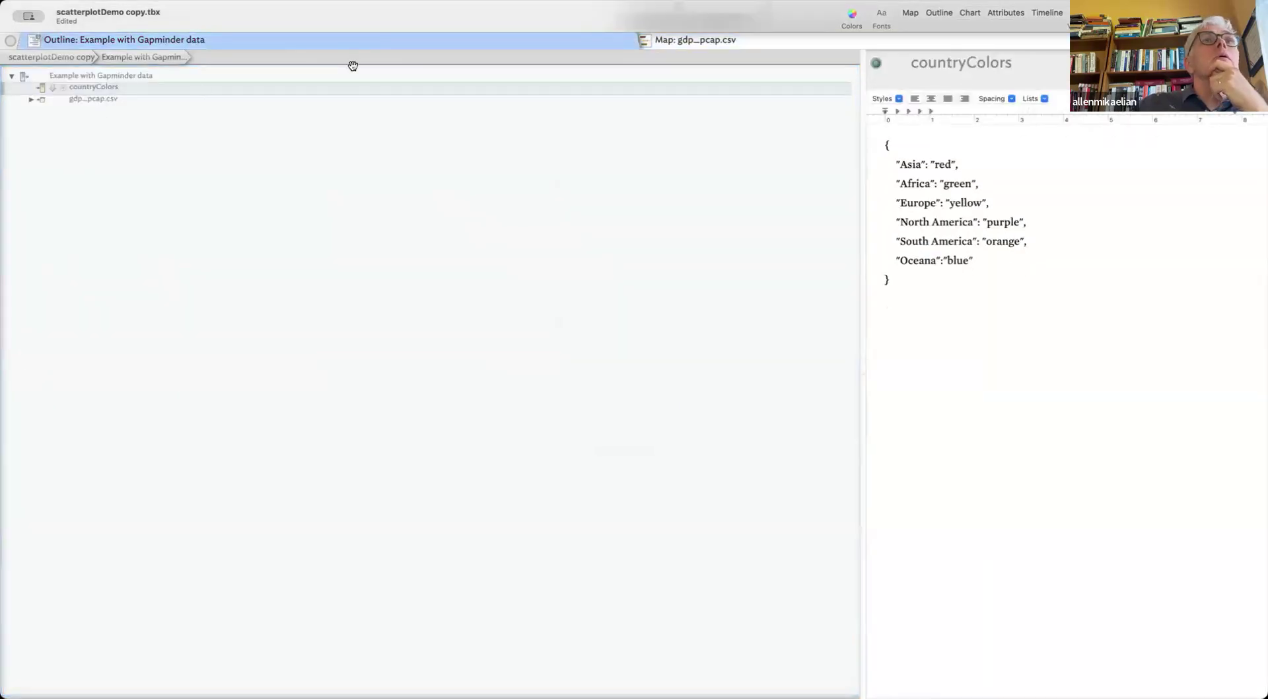
{"action": "left_click", "coordinate": [77, 56]}
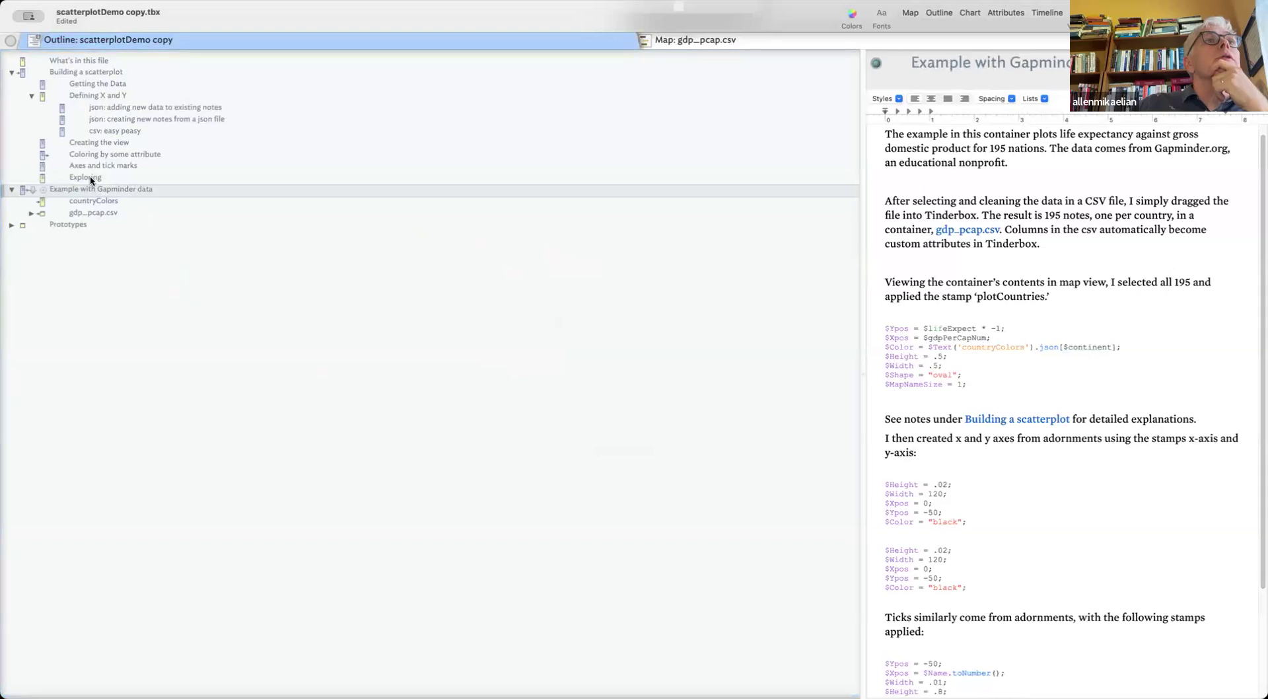
{"action": "left_click", "coordinate": [510, 179]}
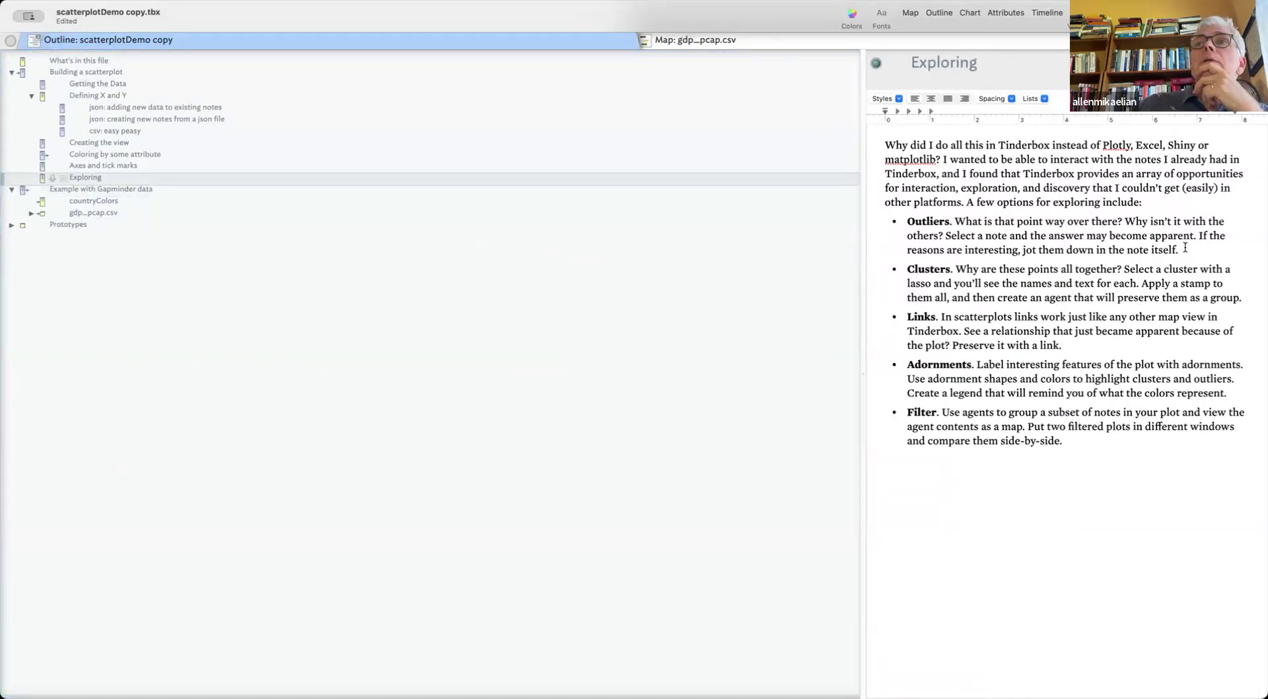
{"action": "left_click_drag", "start_coordinate": [1189, 249], "coordinate": [939, 208]}
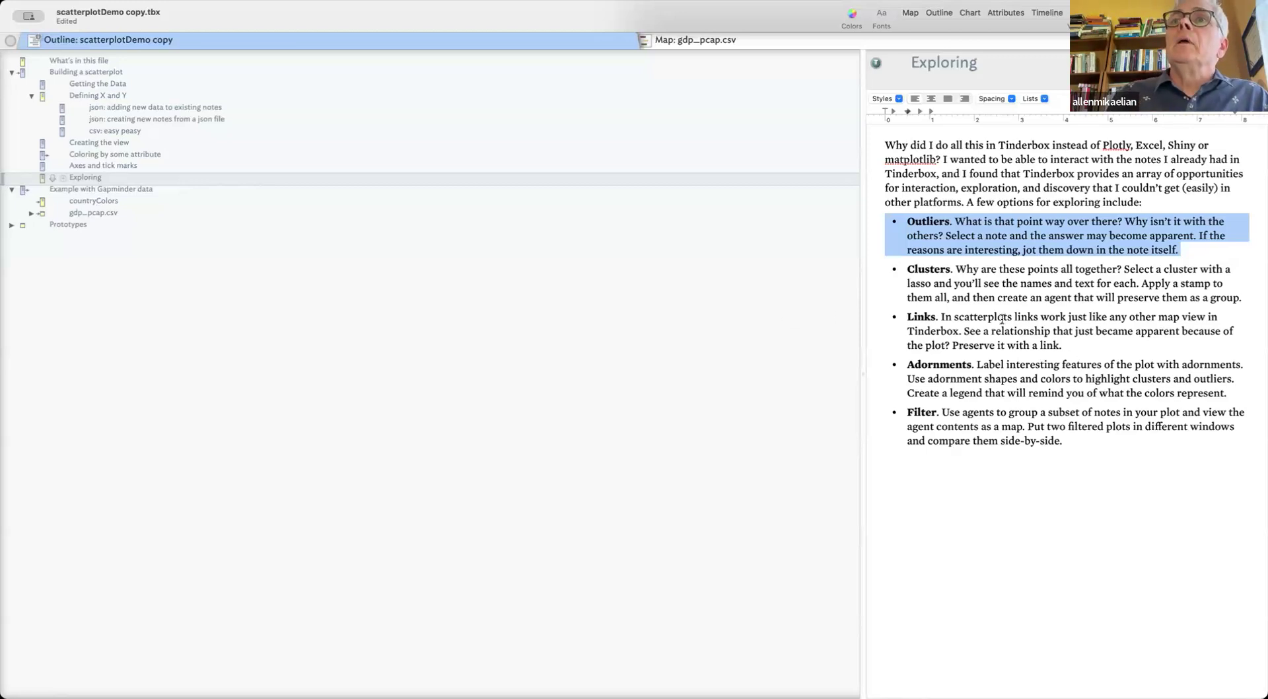
In the country map, link the enlarged UAE note to the isolated orange point below the main cluster and deselect it
{"action": "left_click", "coordinate": [763, 44]}
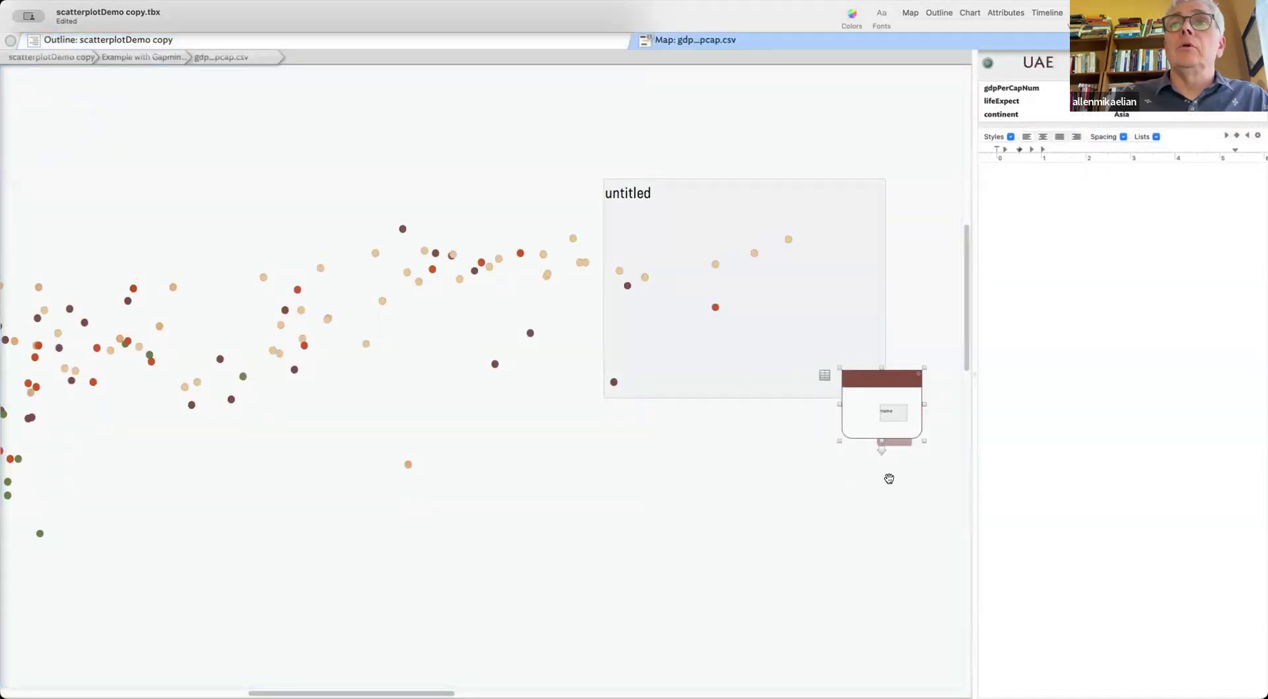
{"action": "left_click_drag", "start_coordinate": [880, 465], "coordinate": [407, 465]}
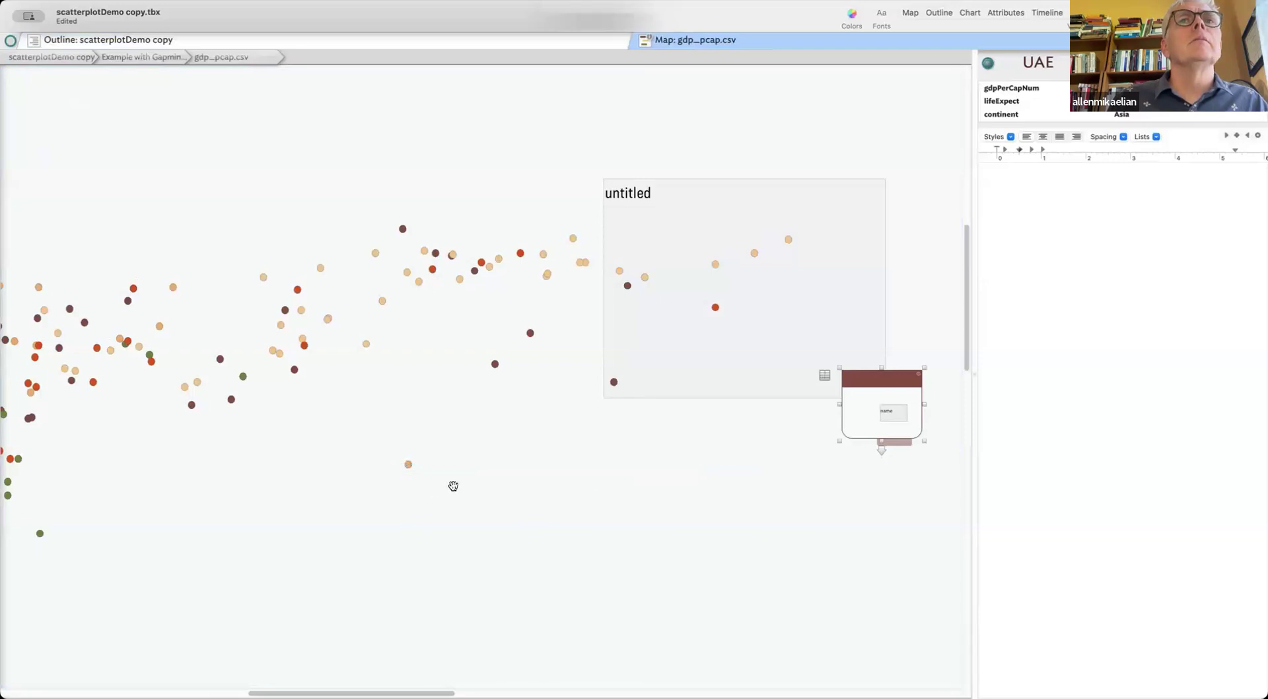
{"action": "left_click", "coordinate": [651, 481]}
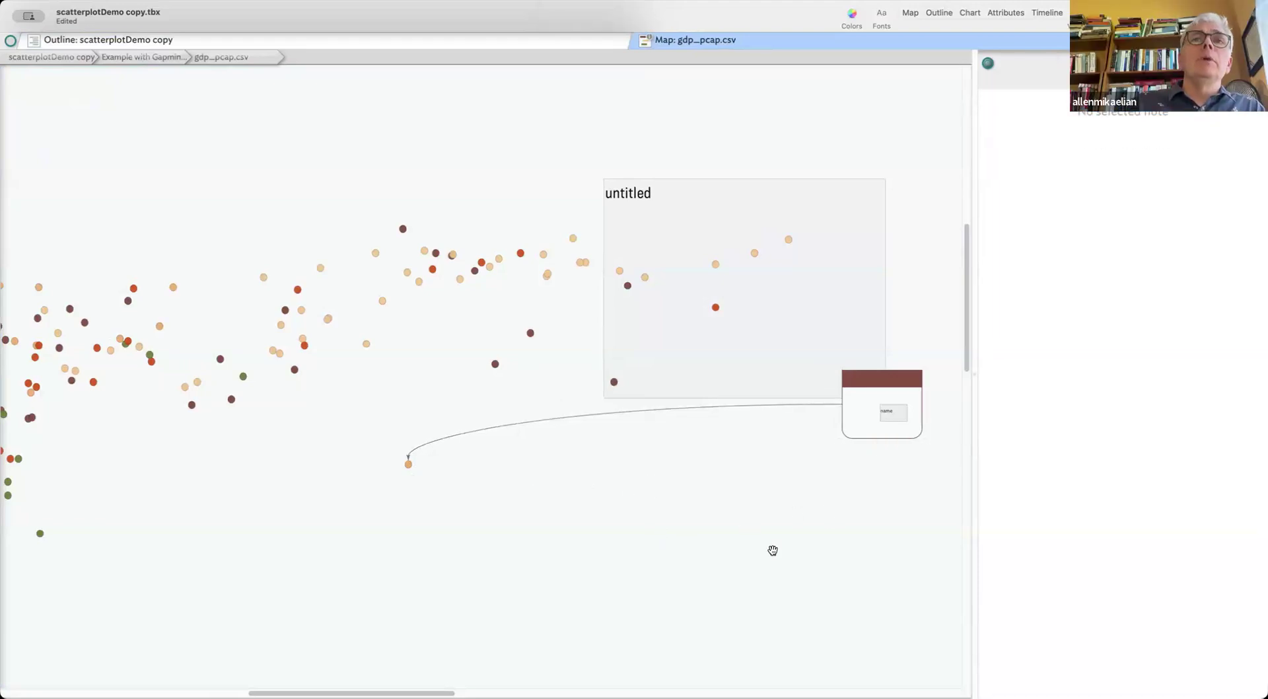
{"action": "scroll", "coordinate": [526, 431], "scroll_direction": "down", "scroll_amount": 5}
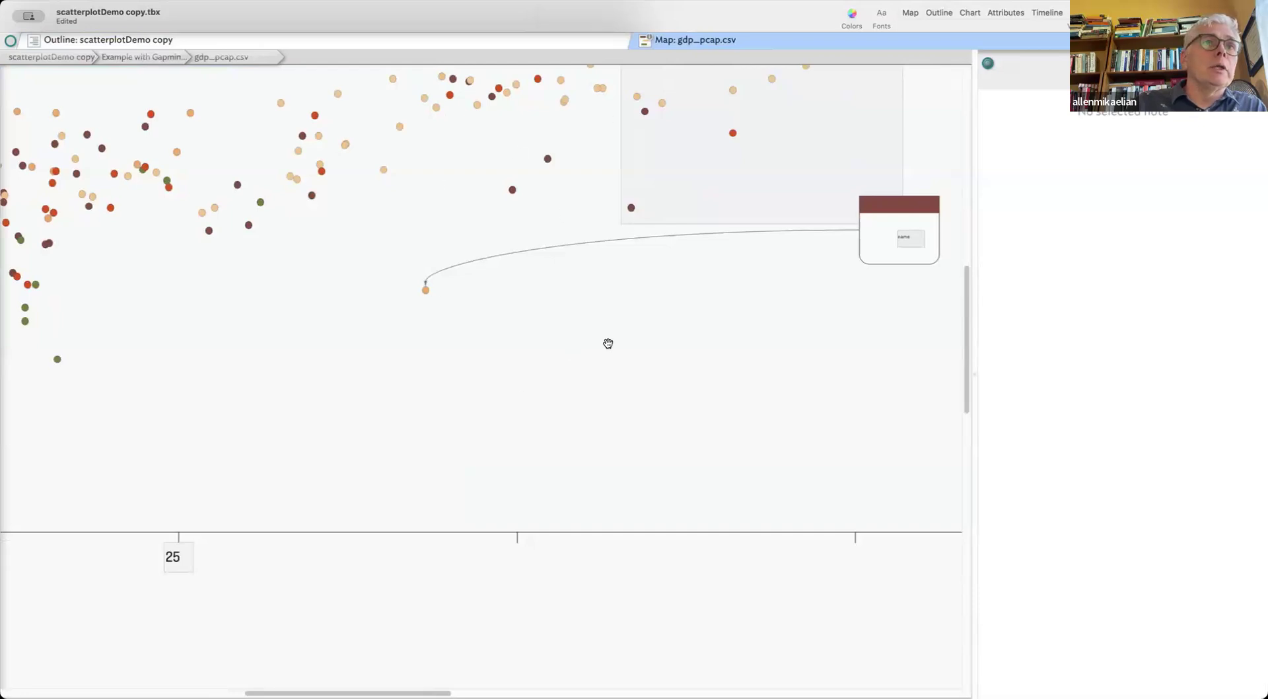
{"action": "scroll", "coordinate": [869, 452], "scroll_direction": "up", "scroll_amount": 3}
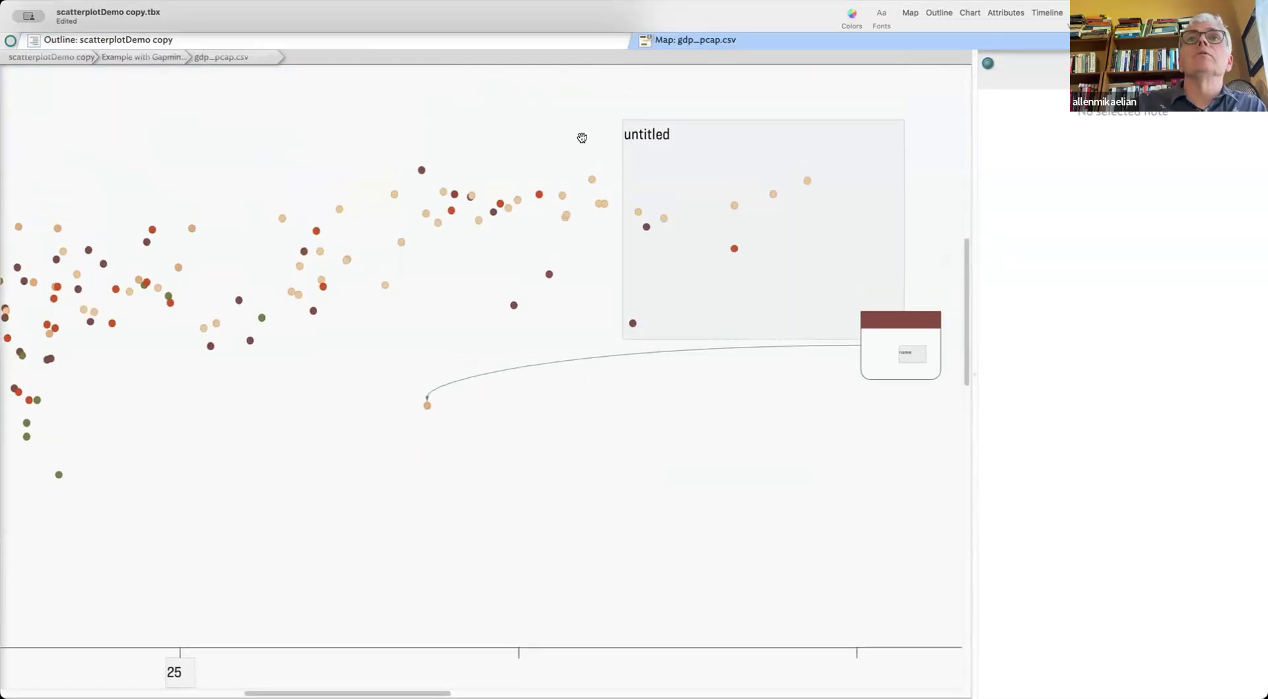
Highlight the Filter paragraph in the Exploring note, and examine the spread of country points on the map
{"action": "left_click", "coordinate": [364, 42]}
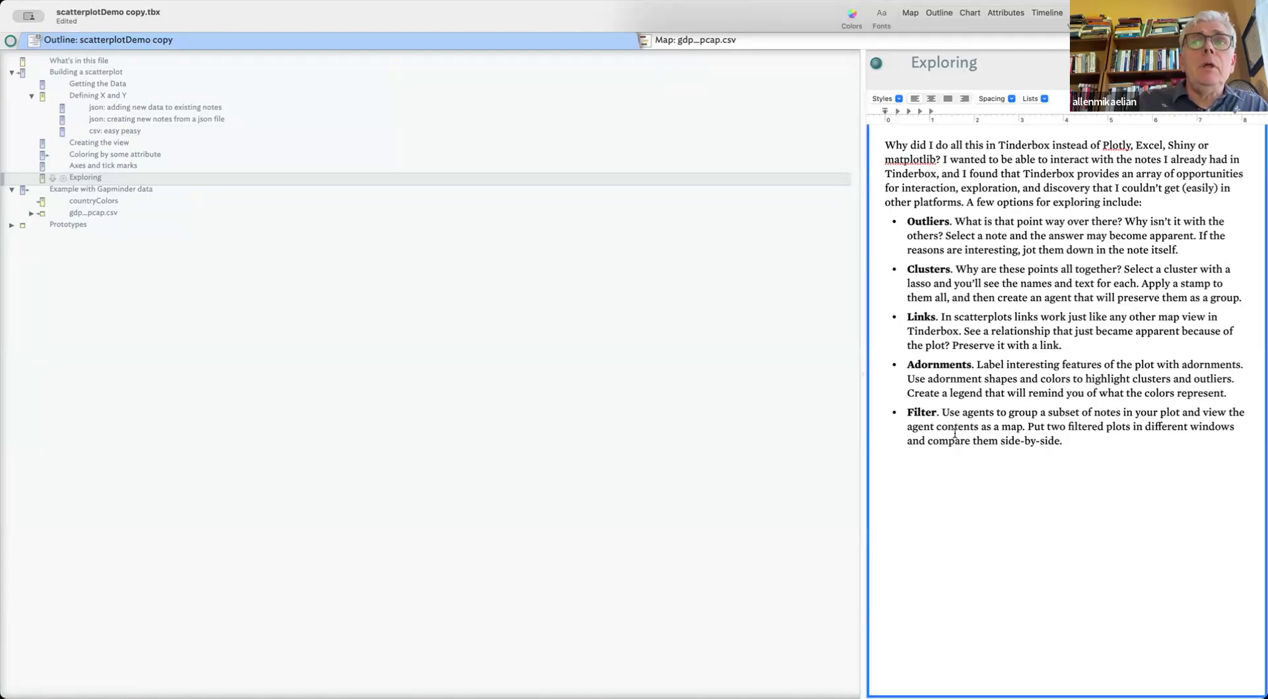
{"action": "triple_click", "coordinate": [1083, 440]}
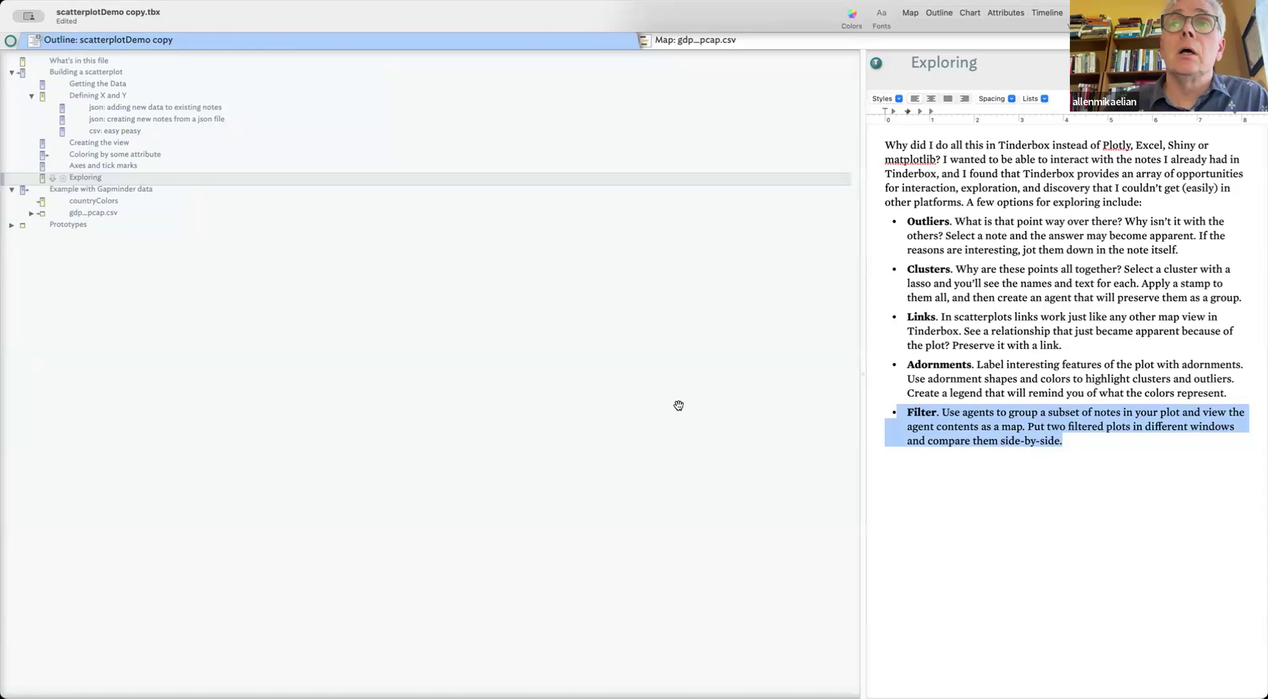
{"action": "left_click", "coordinate": [771, 39]}
{"action": "left_click_drag", "start_coordinate": [305, 450], "coordinate": [531, 421]}
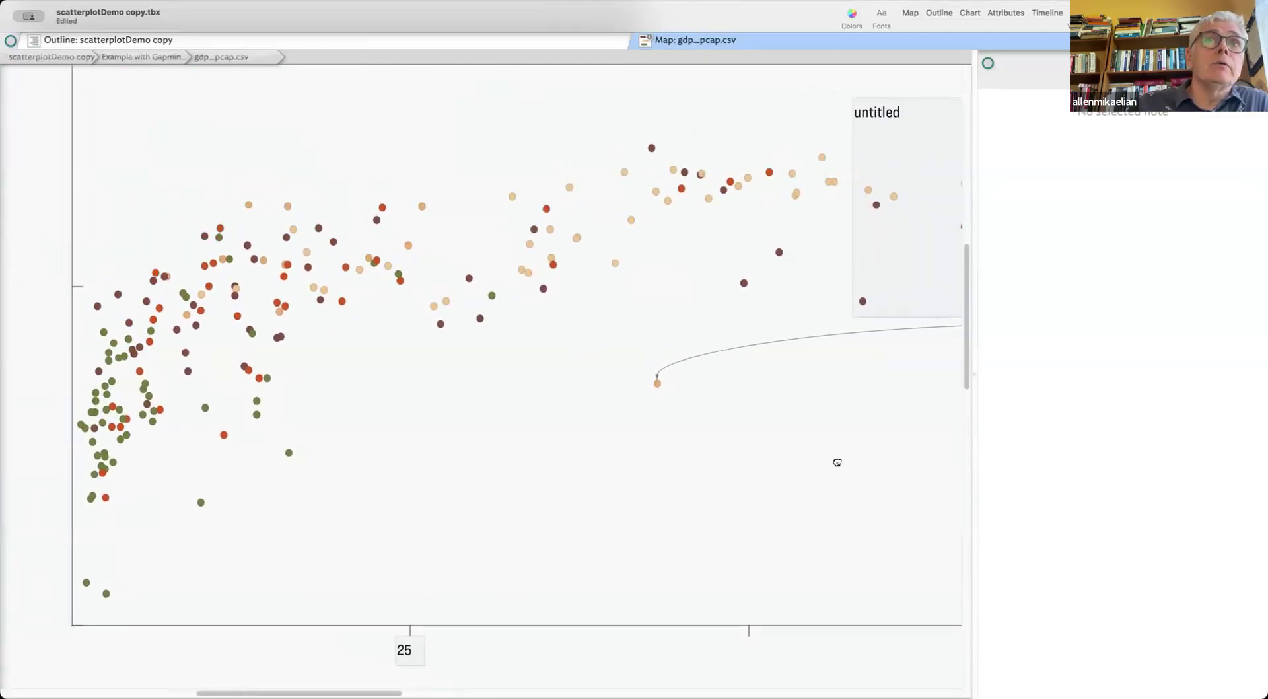
{"action": "scroll", "coordinate": [835, 459], "scroll_direction": "right", "scroll_amount": 3}
{"action": "scroll", "coordinate": [835, 459], "scroll_direction": "up", "scroll_amount": 1}
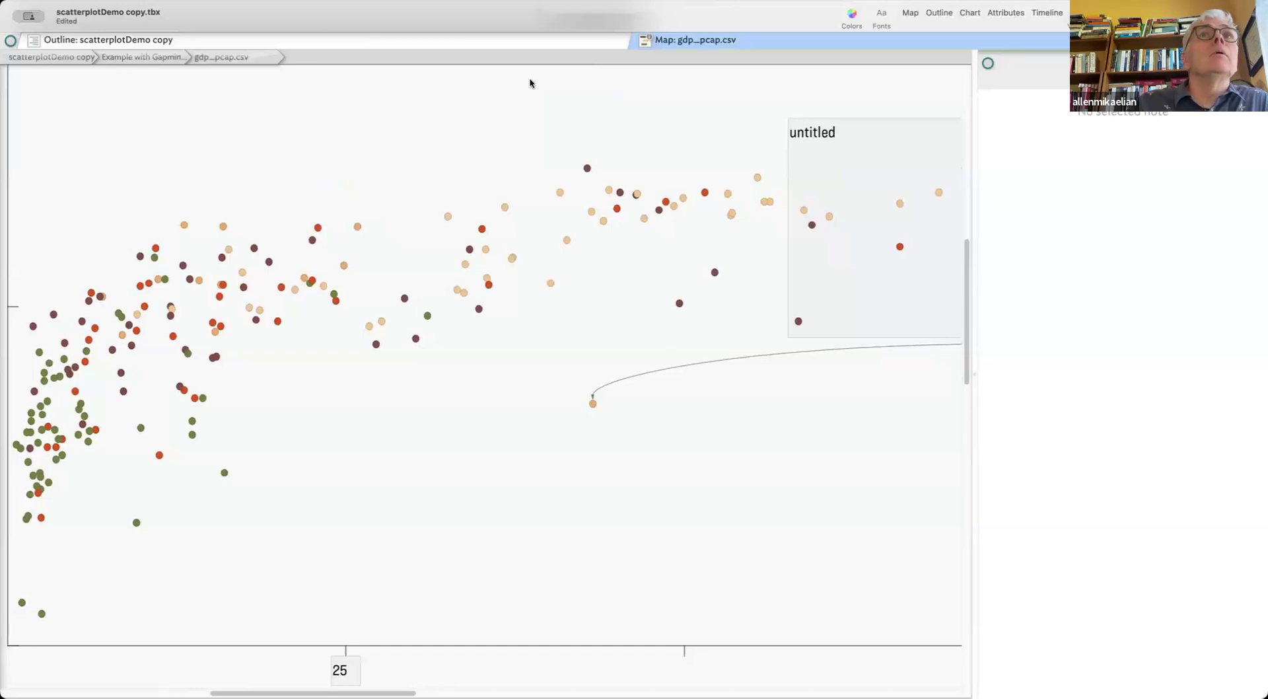
Return to the Exploring note in the outline and clear the text and note selection
{"action": "left_click", "coordinate": [458, 40]}
{"action": "left_click", "coordinate": [1064, 450]}
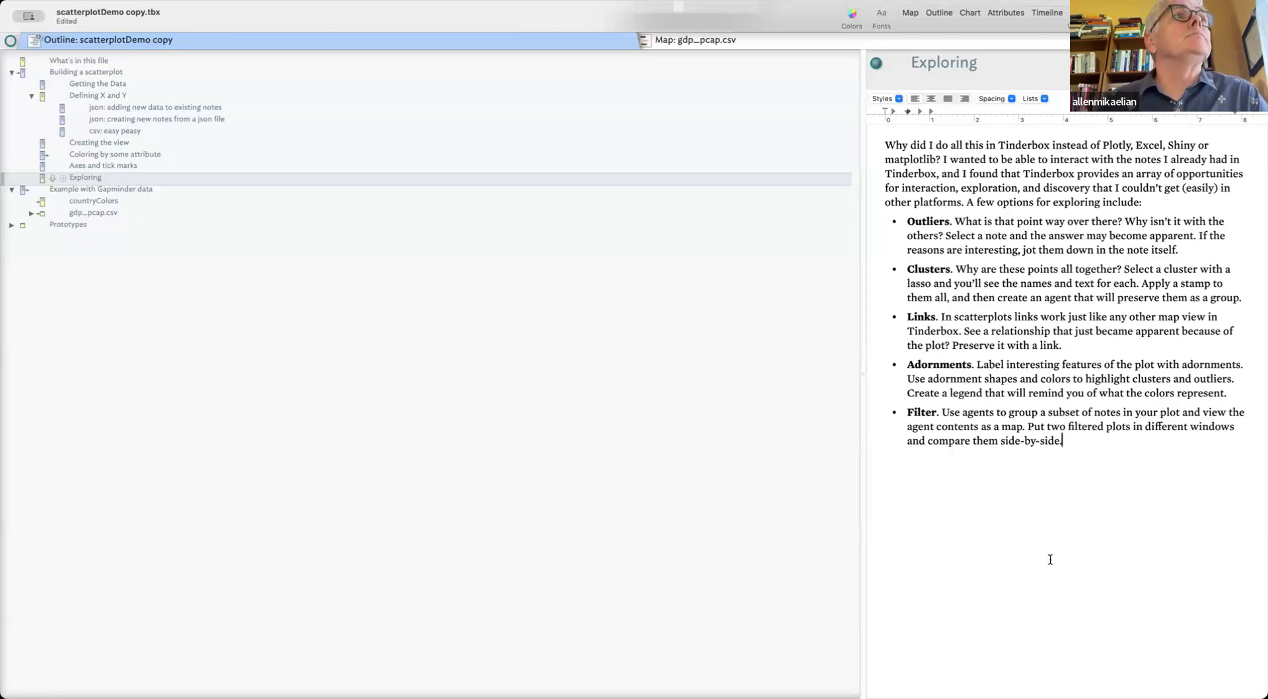
{"action": "left_click", "coordinate": [250, 325]}
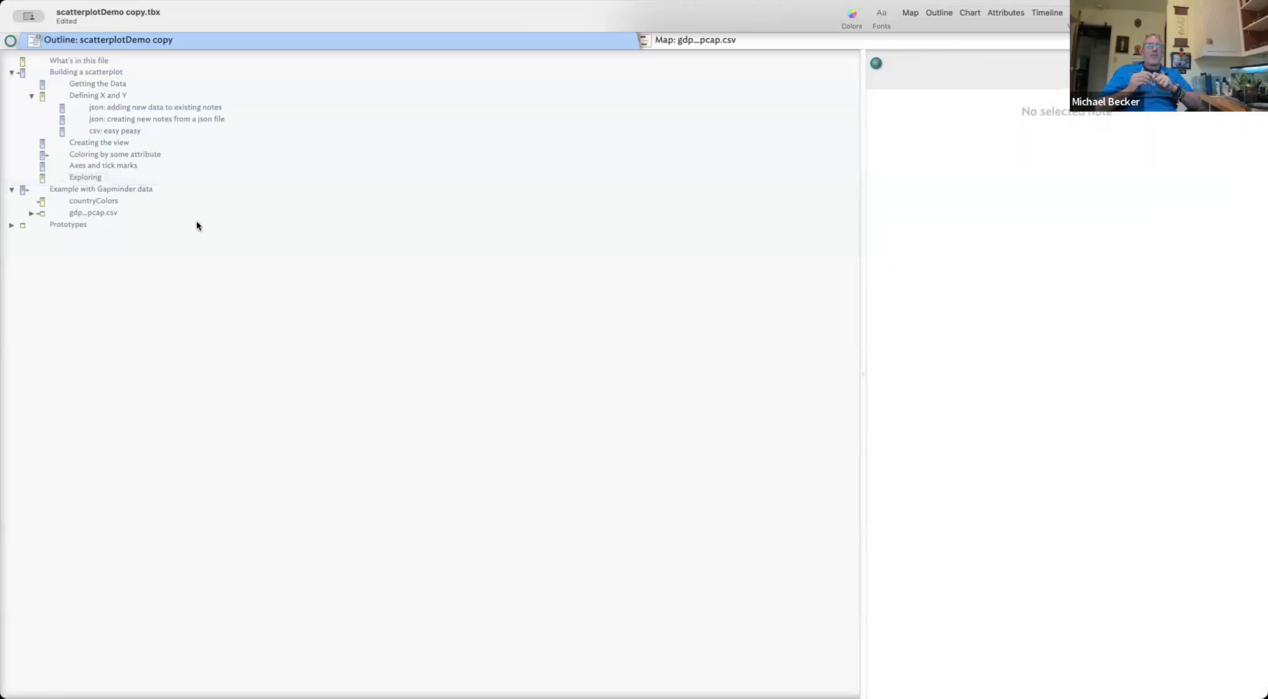